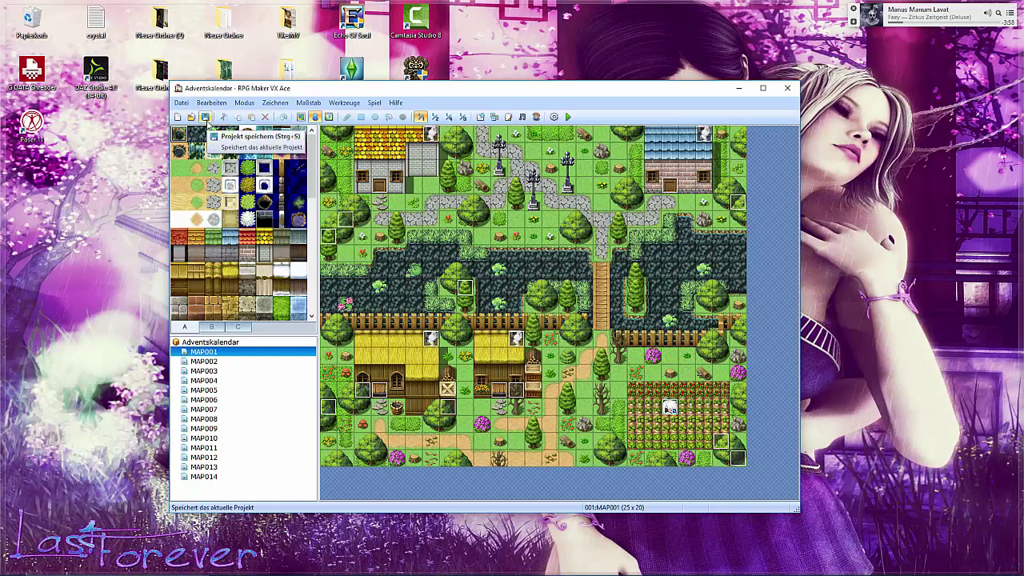
# Set the player's start position on MAP001 at tile 015,013.
pyautogui.rightClick(584, 357)
pyautogui.moveTo(631, 454)
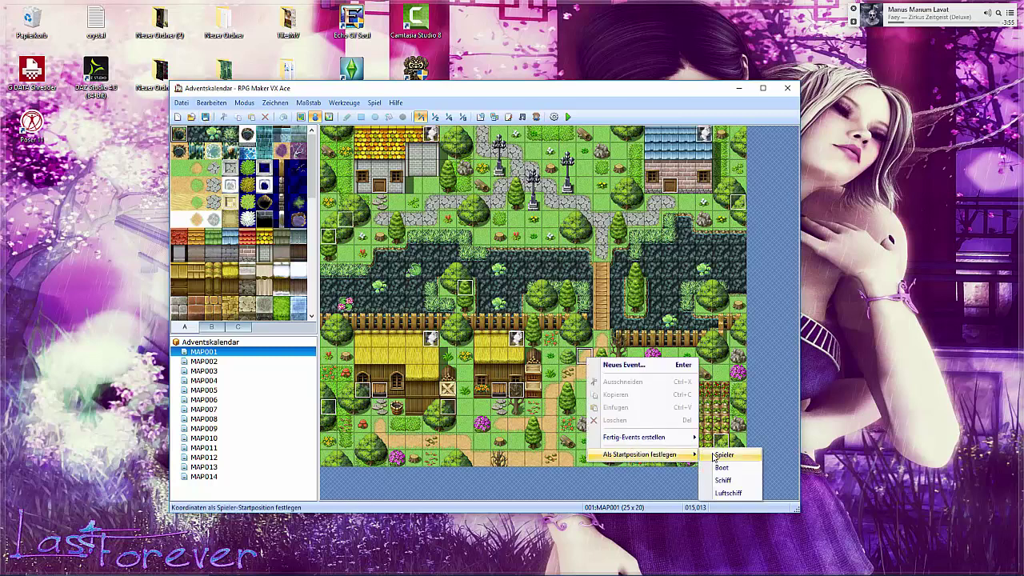
pyautogui.click(724, 453)
# Save and playtest the project, start a new game, take a mapshot of MAP001 and close the game.
pyautogui.click(567, 117)
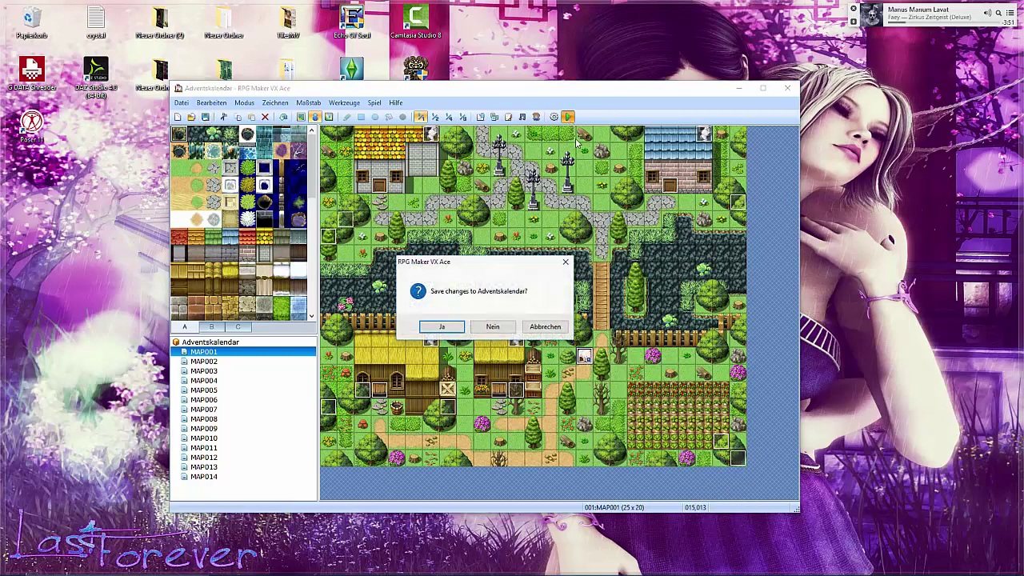
pyautogui.click(447, 327)
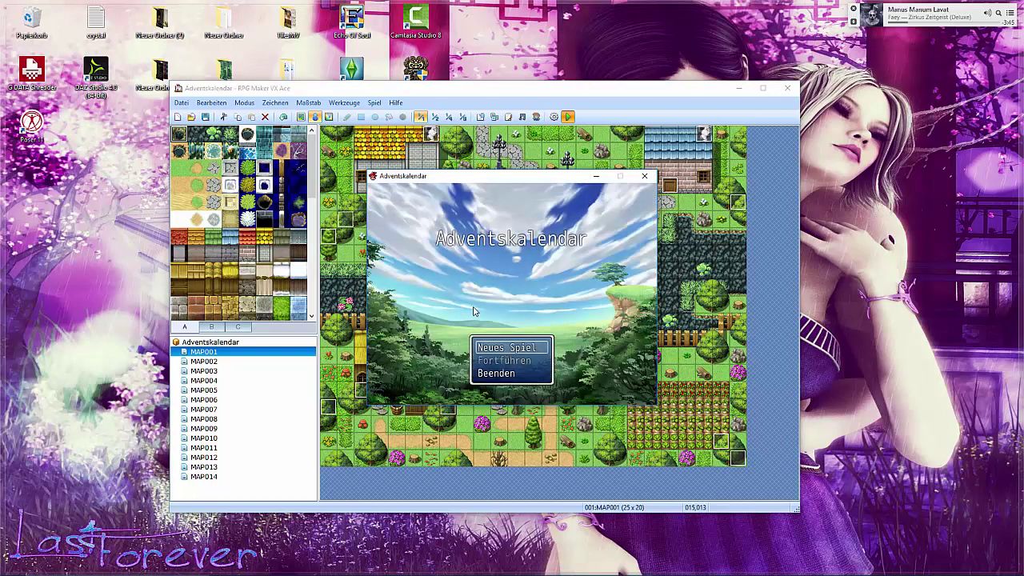
pyautogui.press('Return')
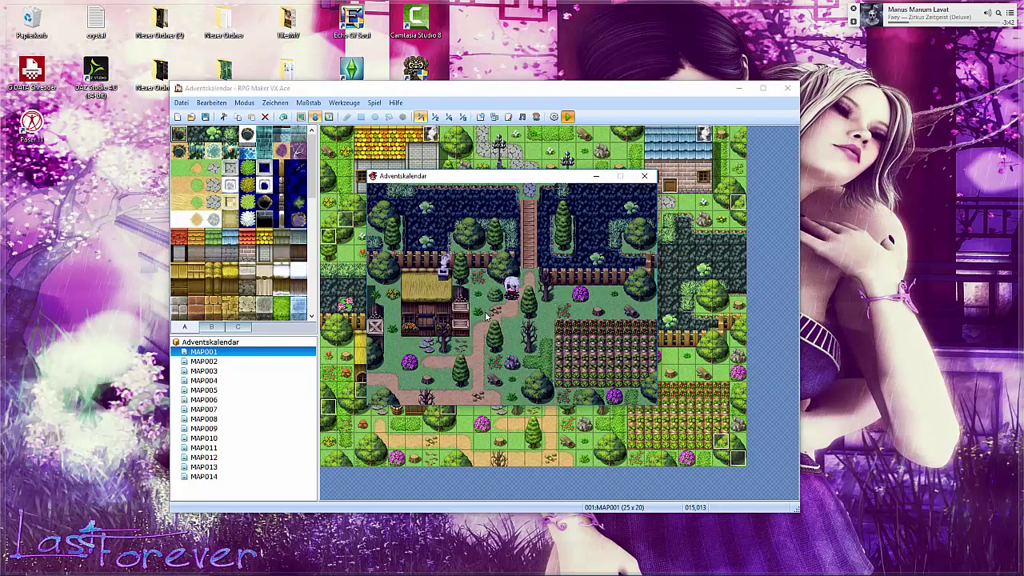
pyautogui.press('F7')
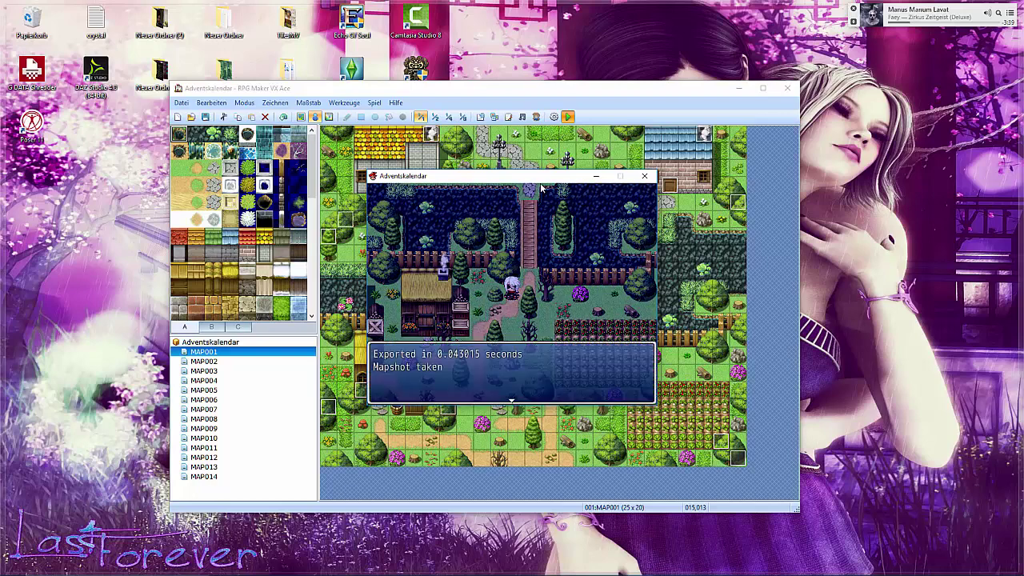
pyautogui.press('Return')
pyautogui.click(643, 176)
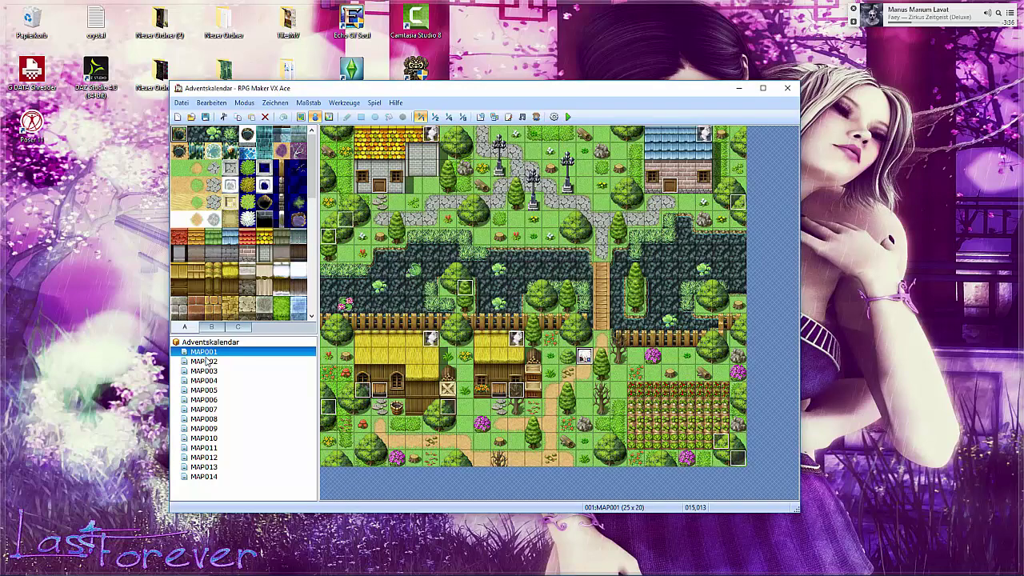
# Open MAP002 and set the player's start position at tile 011,011.
pyautogui.click(205, 361)
pyautogui.moveTo(205, 360)
pyautogui.mouseDown()
pyautogui.moveTo(201, 369)
pyautogui.moveTo(205, 342)
pyautogui.mouseUp()
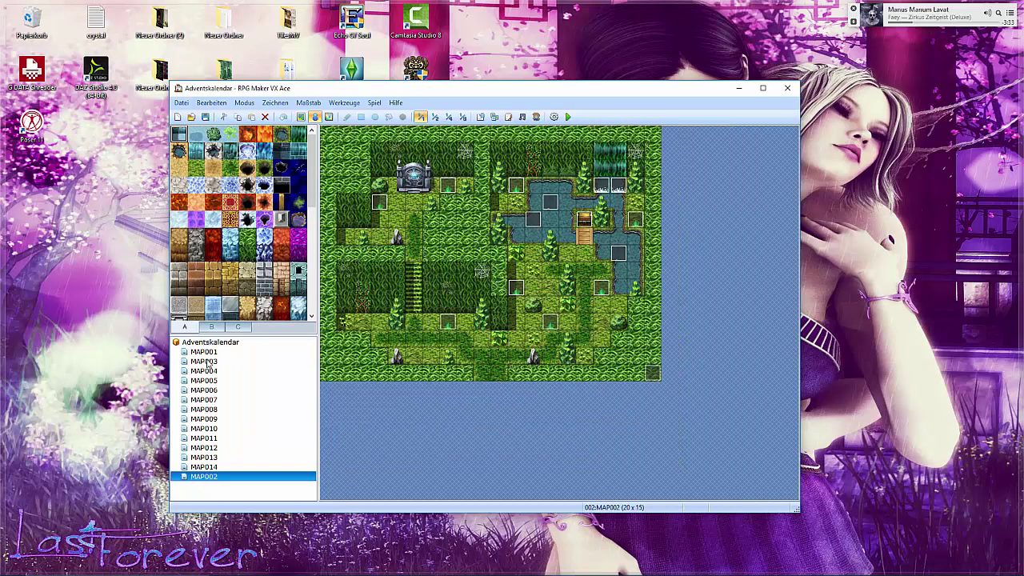
pyautogui.rightClick(505, 340)
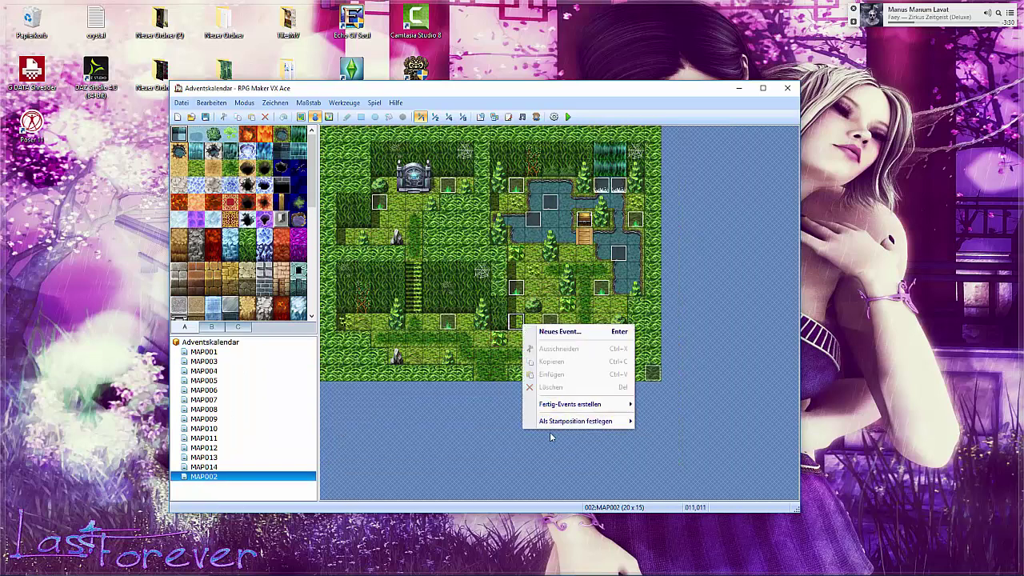
pyautogui.moveTo(544, 421)
pyautogui.click(644, 421)
# Save and playtest the project, take a mapshot of MAP002 in a new game and close the game.
pyautogui.click(567, 116)
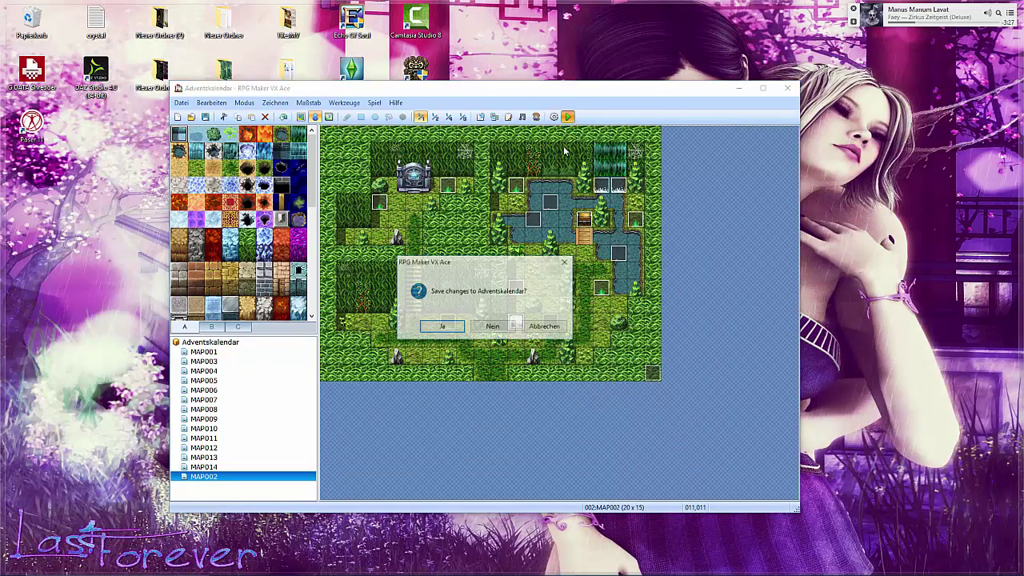
pyautogui.click(441, 327)
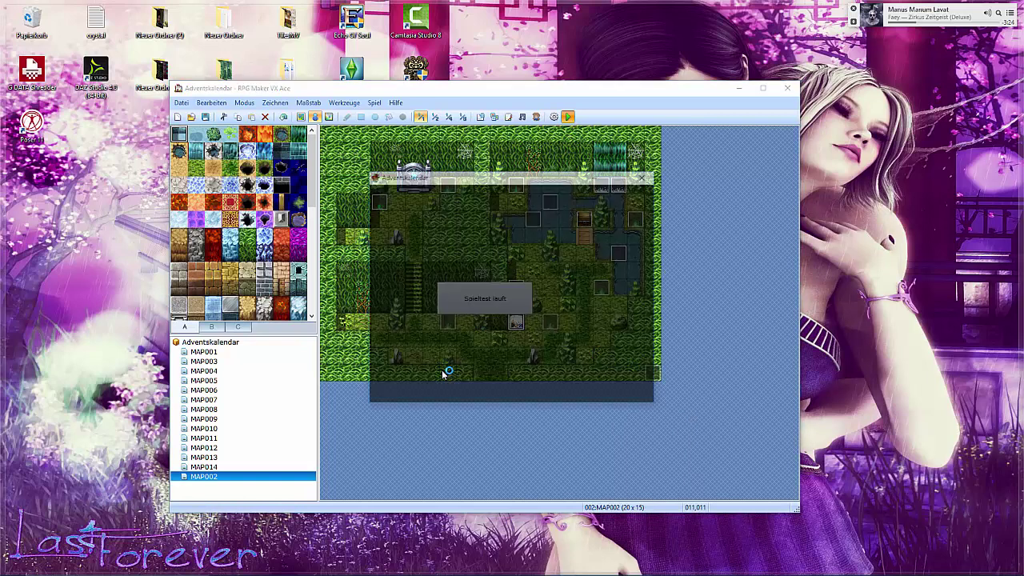
pyautogui.press('Return')
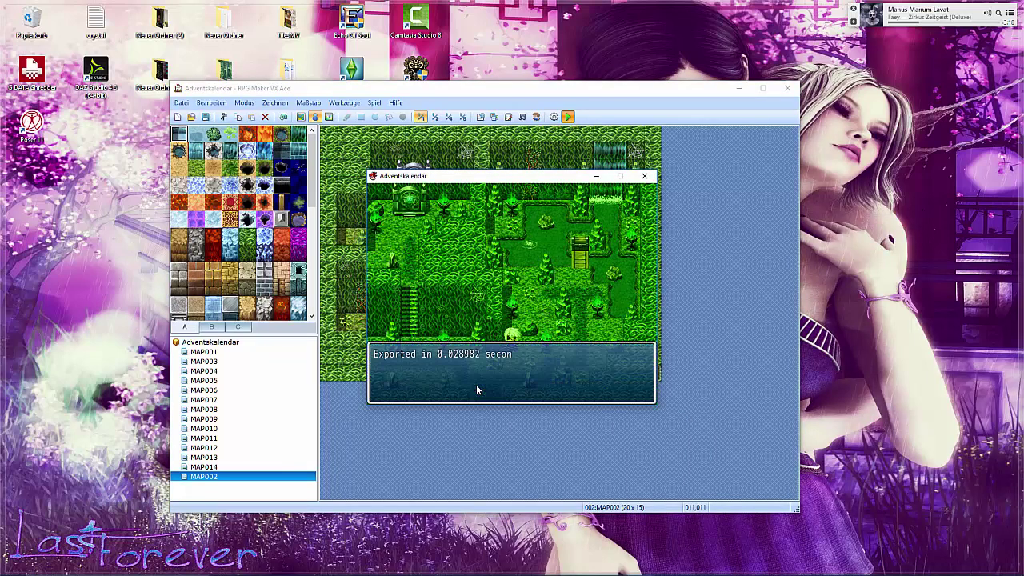
pyautogui.press('Return')
pyautogui.click(643, 176)
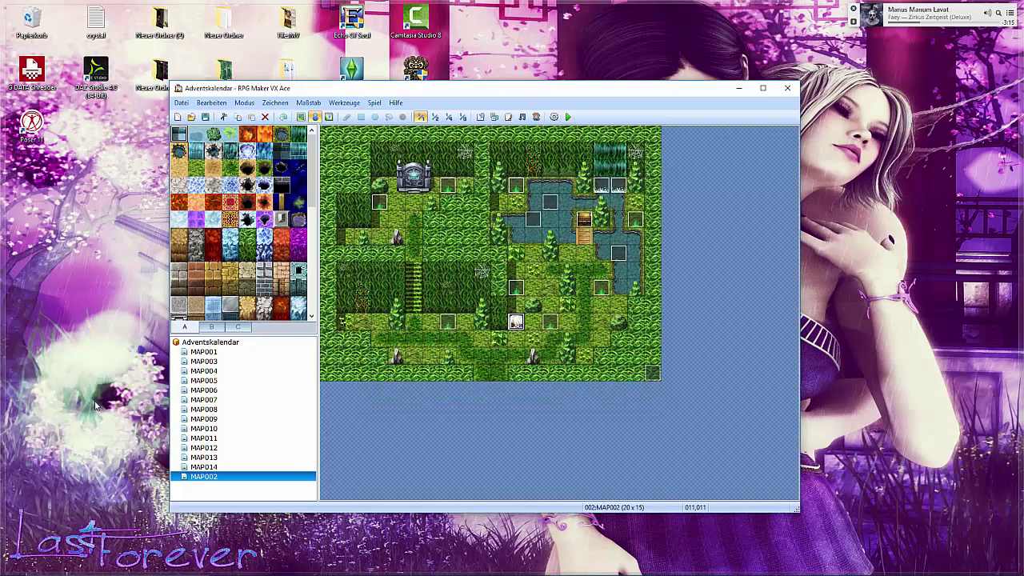
# Open MAP003 and set the player's start position at tile 015,011.
pyautogui.click(213, 362)
pyautogui.rightClick(588, 328)
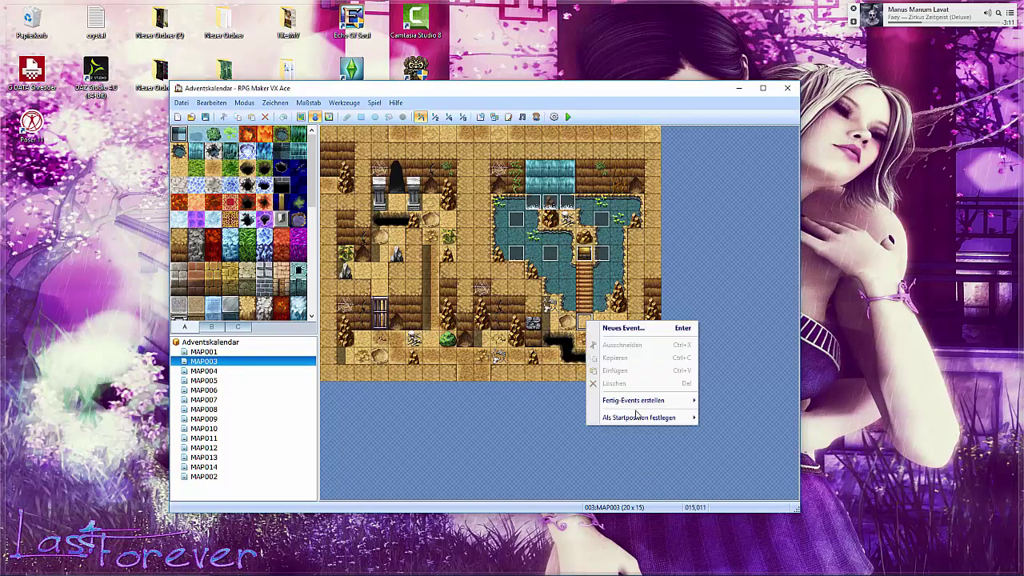
pyautogui.moveTo(640, 419)
pyautogui.click(722, 419)
# Save and playtest the project, take a mapshot of MAP003 in a new game and close the game.
pyautogui.click(568, 117)
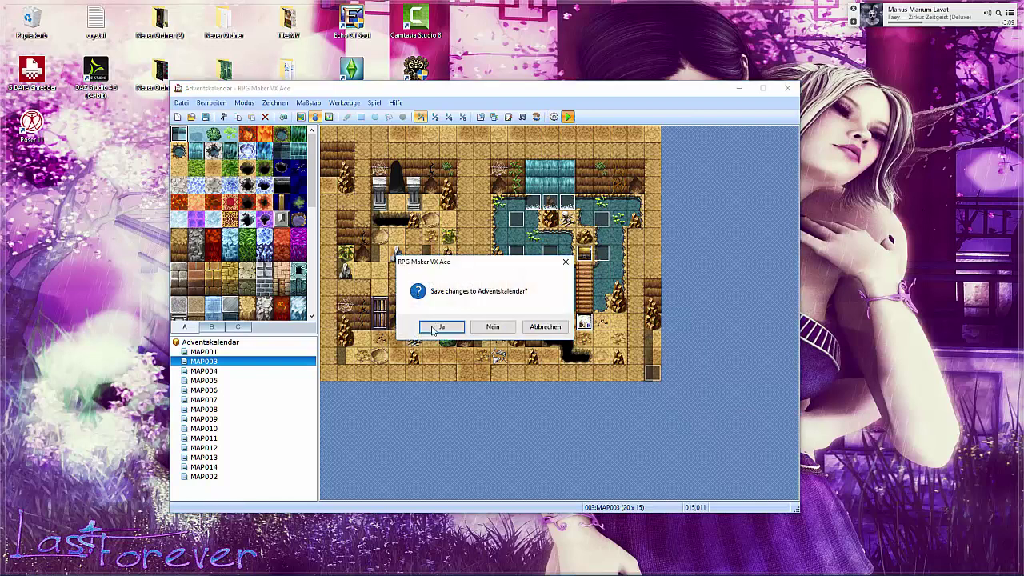
pyautogui.click(564, 324)
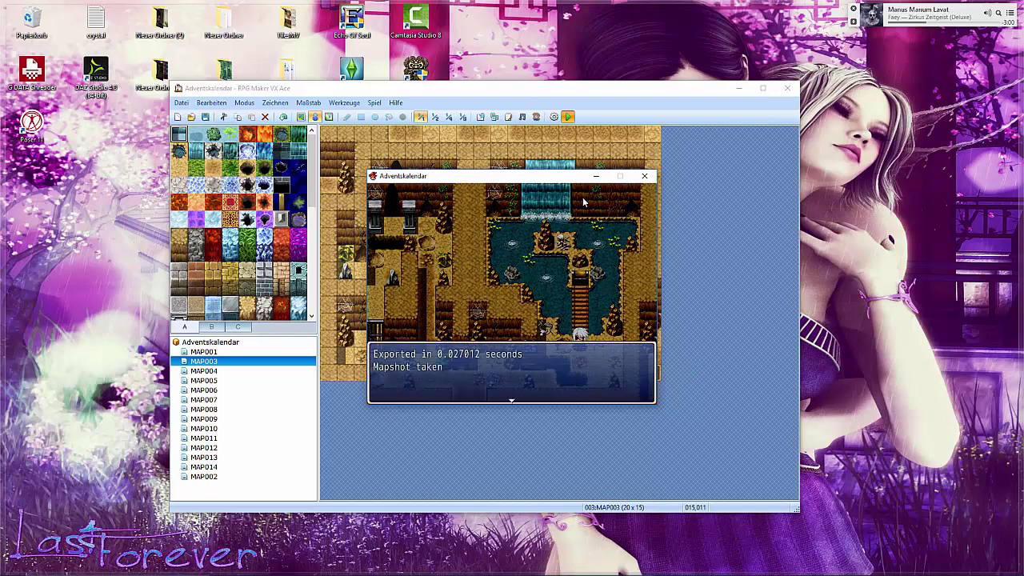
pyautogui.press('Return')
pyautogui.click(644, 176)
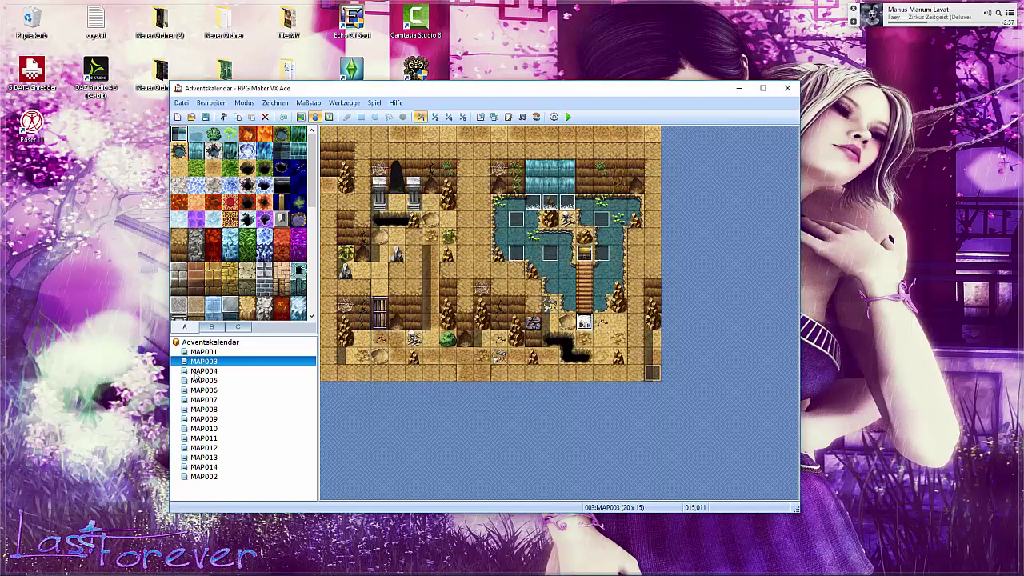
# Open MAP004 and set the player's start position at tile 004,007 on the magic circle.
pyautogui.click(203, 370)
pyautogui.rightClick(397, 256)
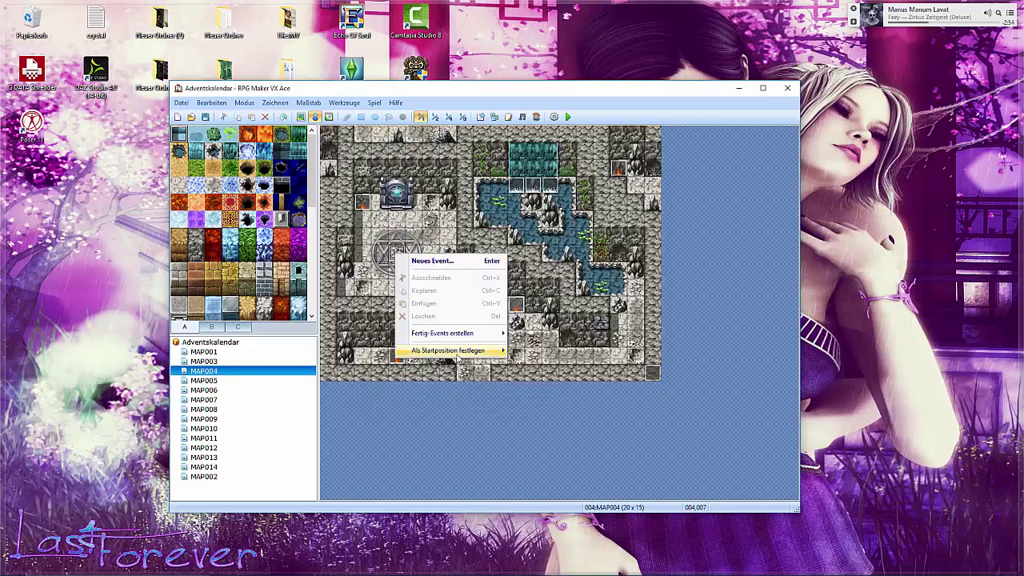
pyautogui.moveTo(457, 352)
pyautogui.click(533, 356)
# Save and playtest the project, take a mapshot of MAP004 in a new game and close the game.
pyautogui.click(567, 117)
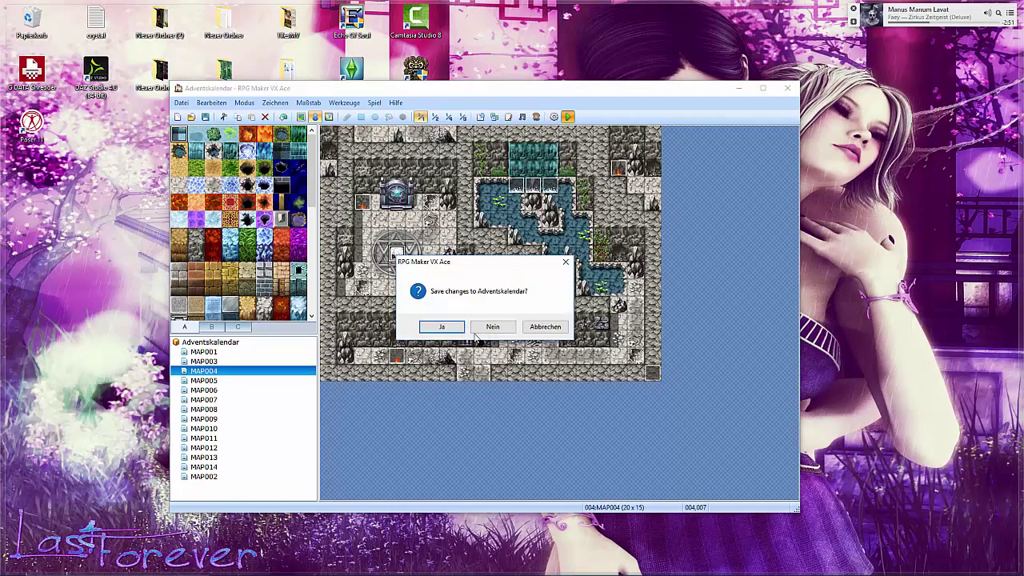
pyautogui.click(439, 330)
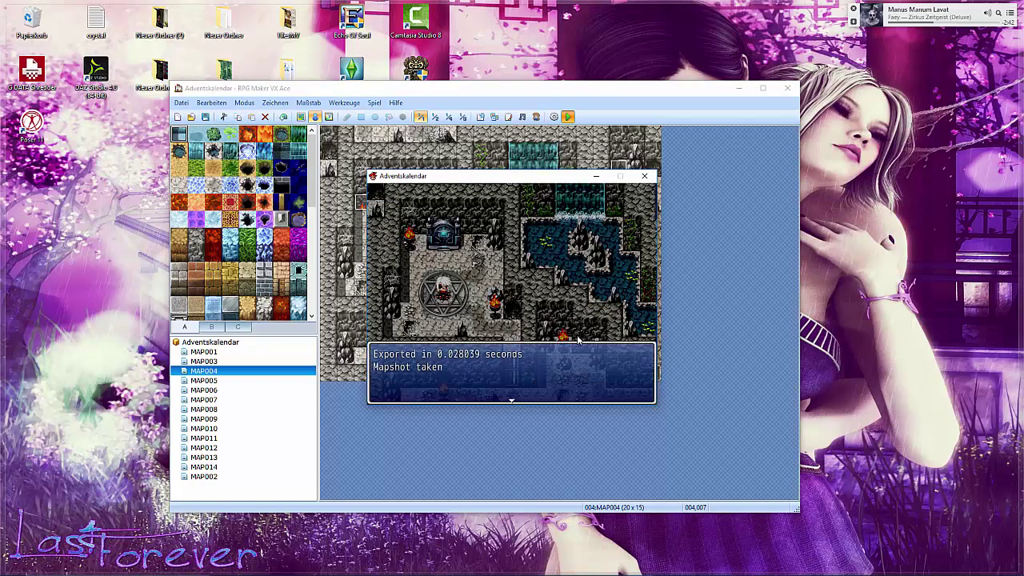
pyautogui.click(643, 176)
# Display MAP005, then open the project's game folder and its Mapshots subfolder.
pyautogui.click(205, 381)
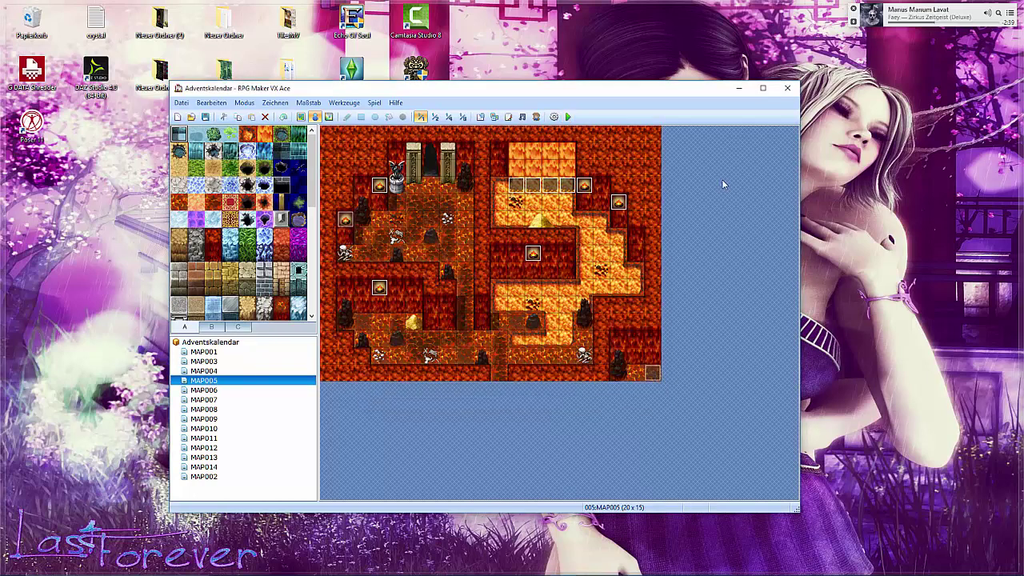
pyautogui.click(373, 103)
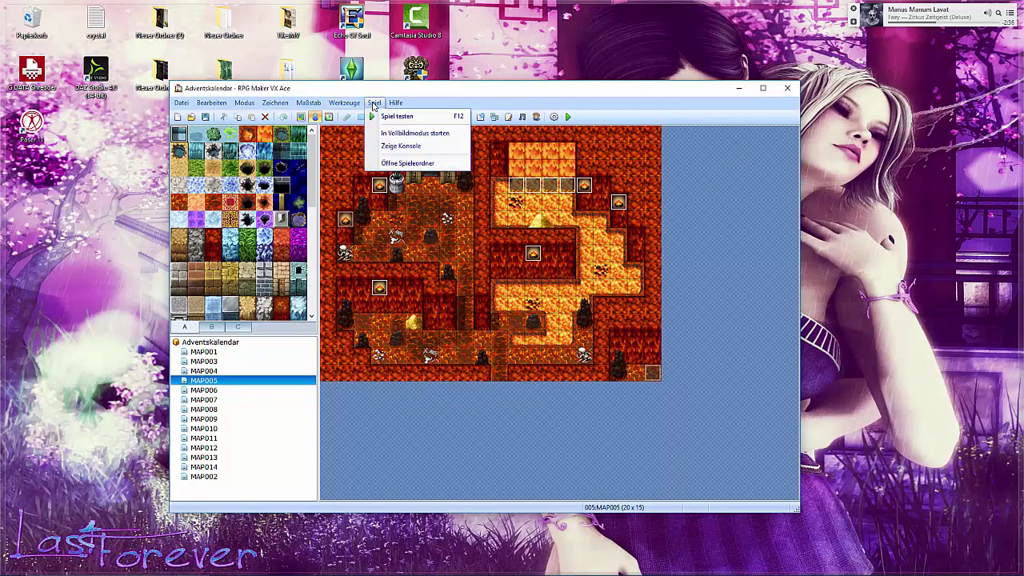
pyautogui.click(417, 165)
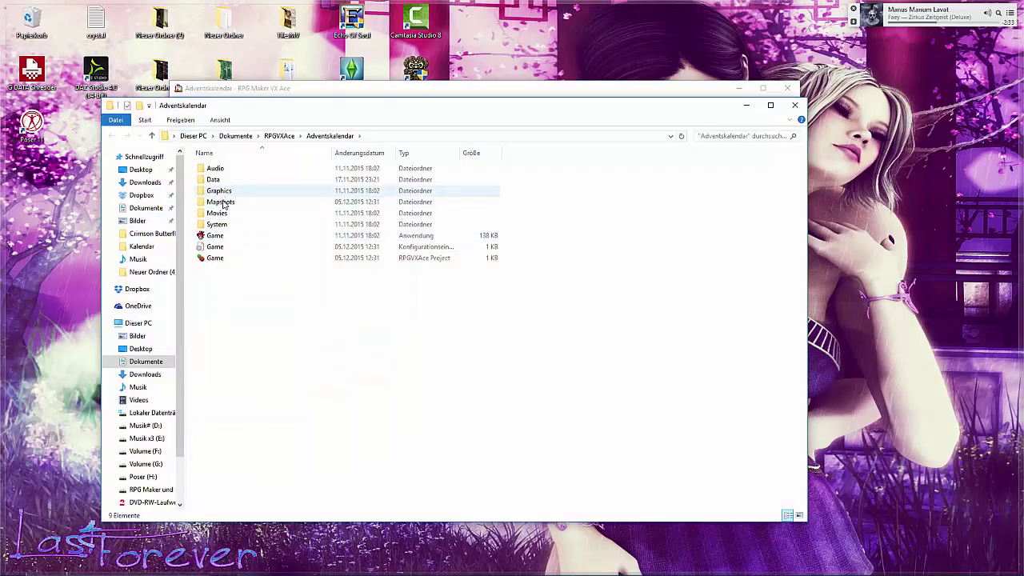
pyautogui.doubleClick(220, 202)
# Open the MAP001 mapshot image in Photoshop.
pyautogui.click(224, 190)
pyautogui.rightClick(224, 190)
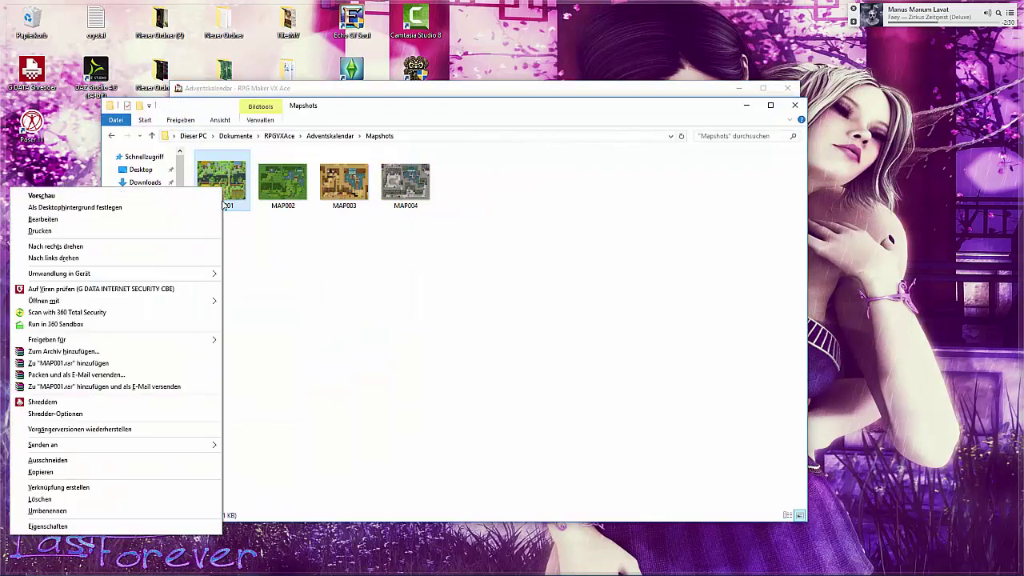
pyautogui.moveTo(189, 302)
pyautogui.click(270, 301)
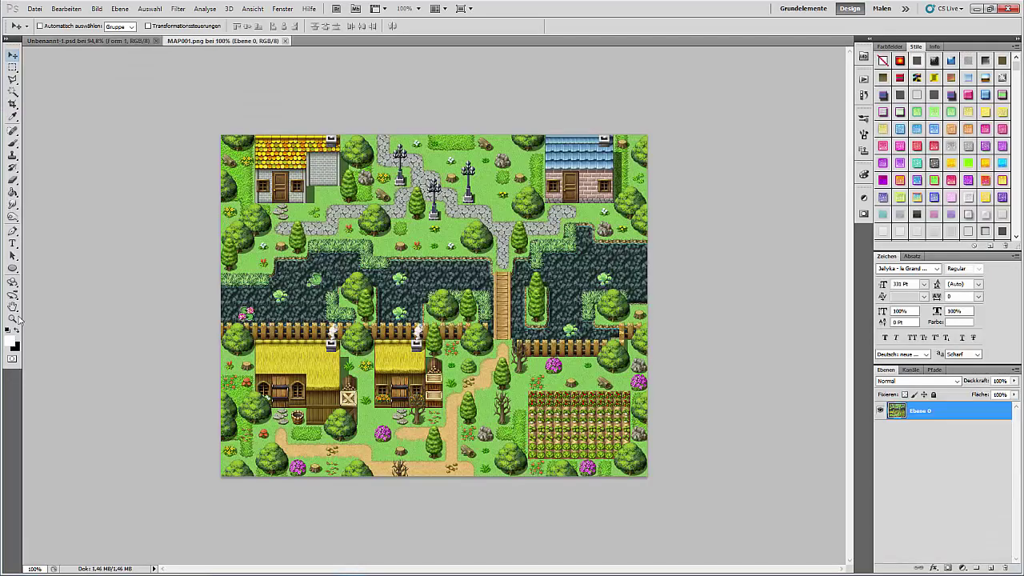
# Add a new layer above the map image and fill it entirely with black.
pyautogui.click(13, 319)
pyautogui.rightClick(419, 372)
pyautogui.click(453, 378)
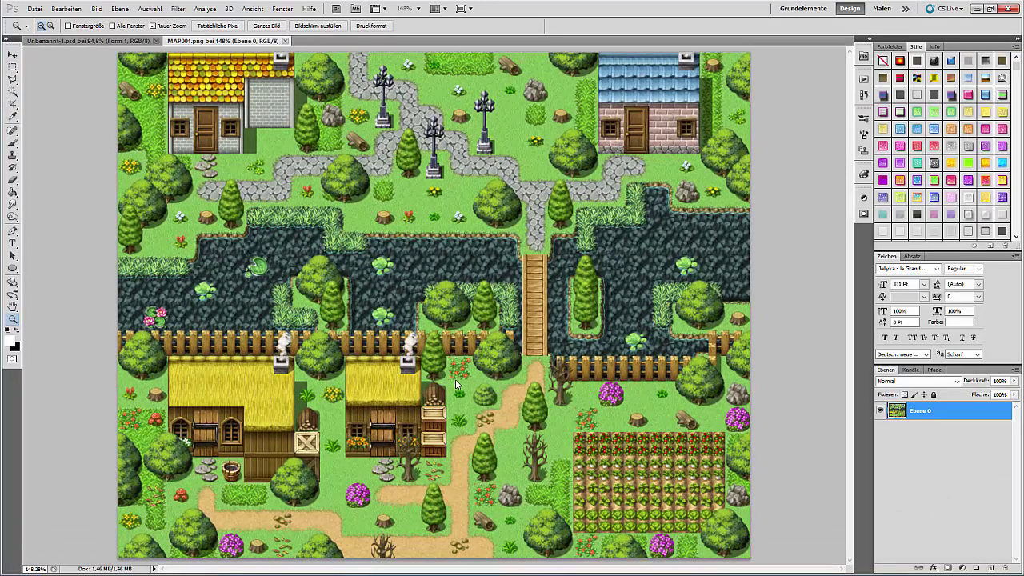
pyautogui.click(13, 68)
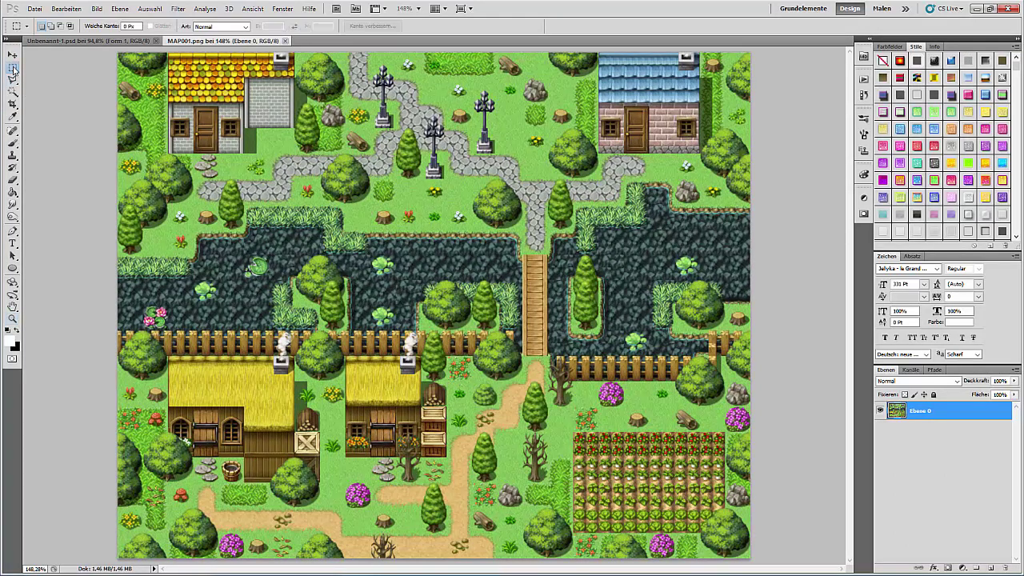
pyautogui.click(991, 567)
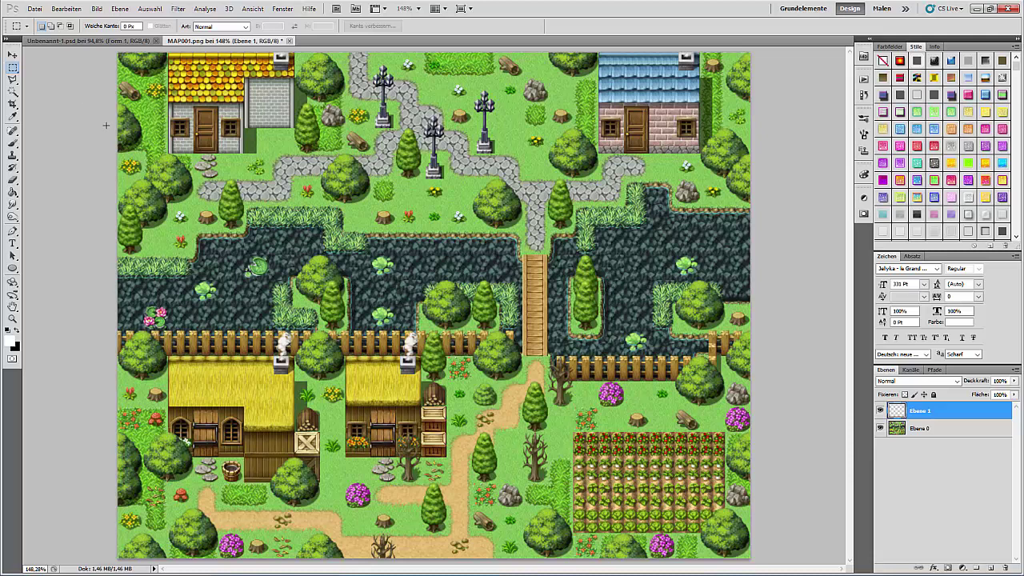
pyautogui.click(17, 328)
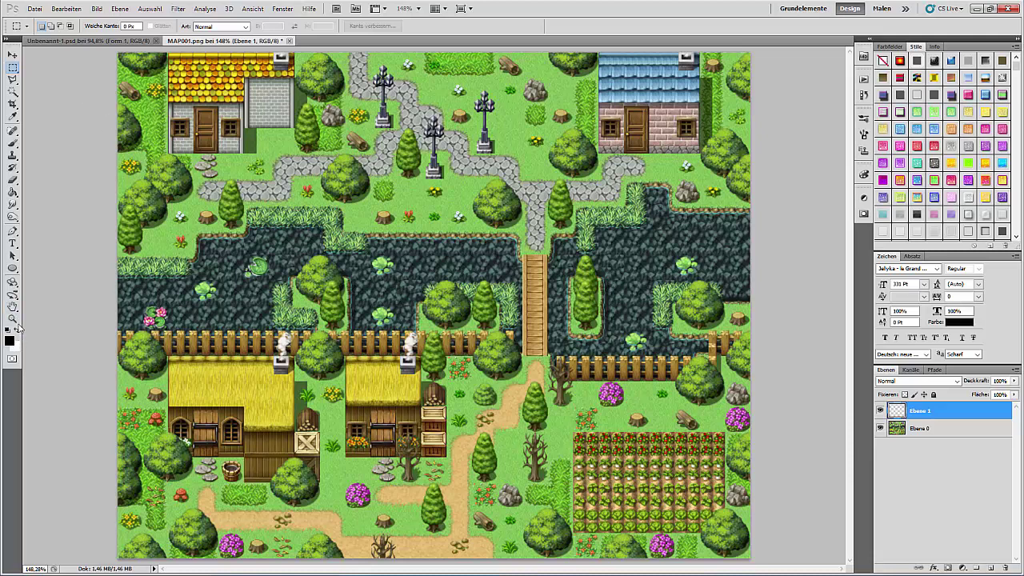
pyautogui.click(13, 193)
pyautogui.click(313, 277)
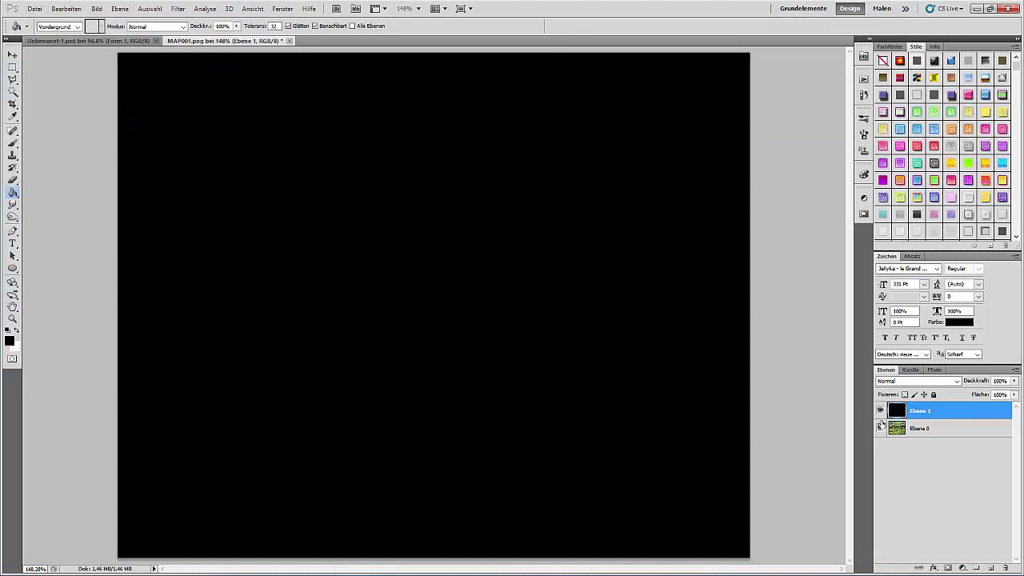
# Hide the black layer, add another empty layer above it and ready the Brush tool with white as foreground colour.
pyautogui.click(879, 410)
pyautogui.click(989, 568)
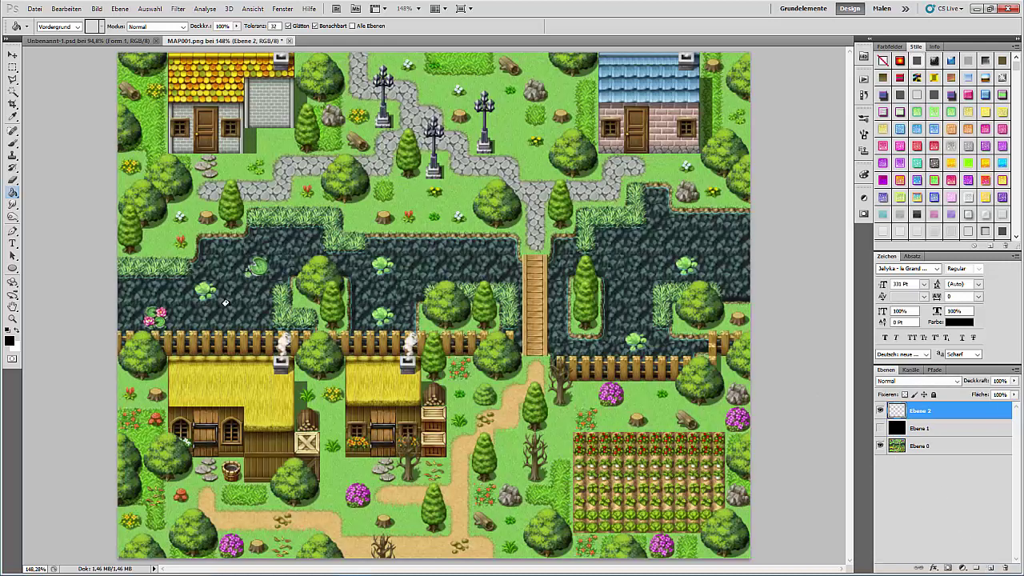
pyautogui.click(18, 331)
pyautogui.click(13, 145)
# Try stamping the 2287 px light-spot brush in white on the new layer, and undo the stamp.
pyautogui.click(54, 27)
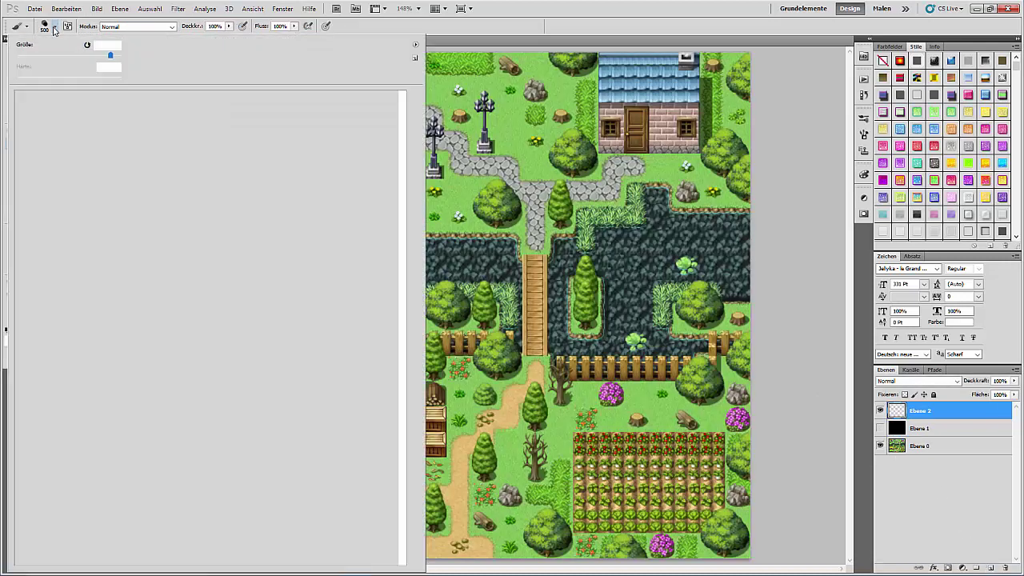
pyautogui.moveTo(403, 110); pyautogui.dragTo(423, 356)
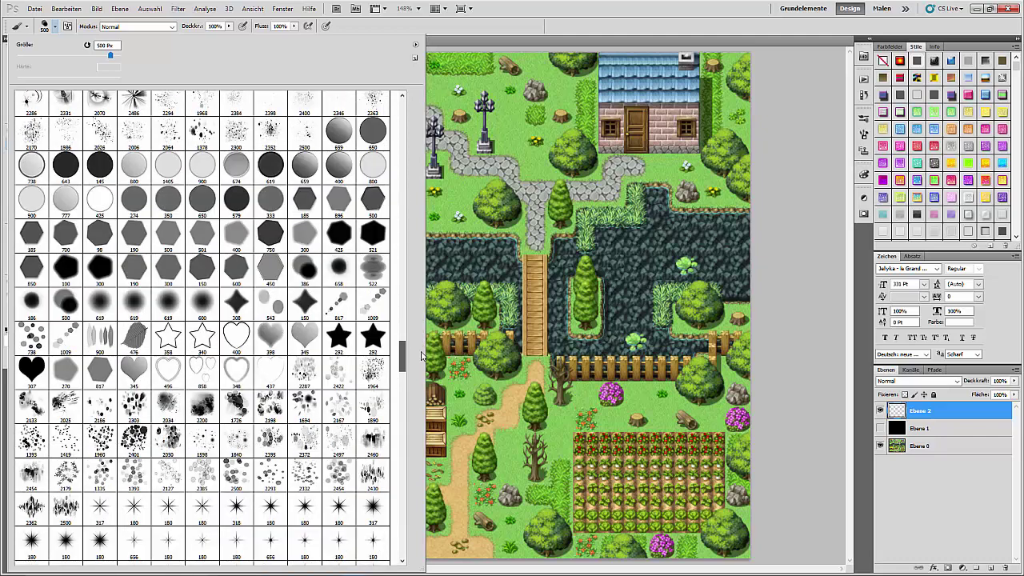
pyautogui.click(647, 472)
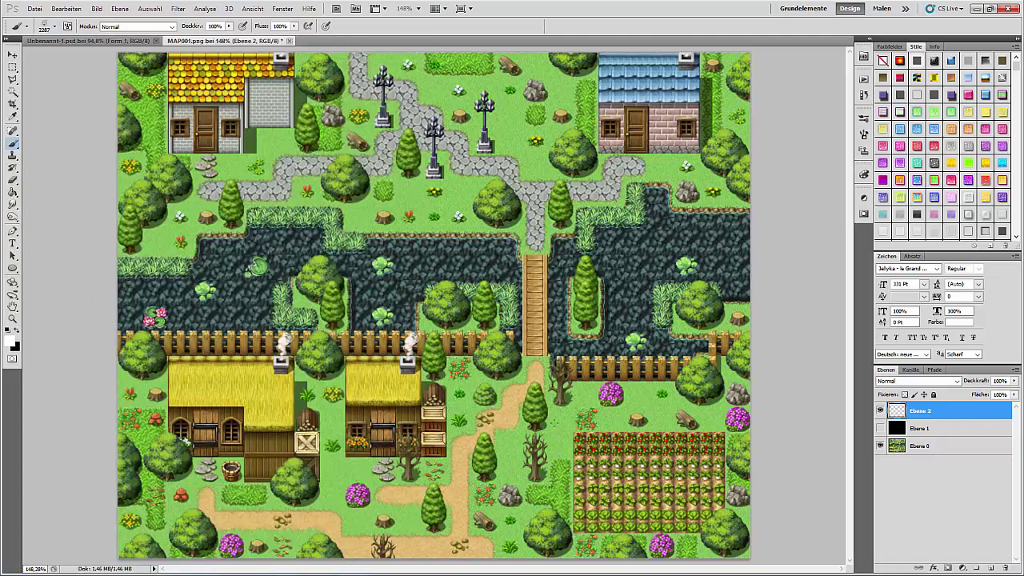
pyautogui.click(647, 472)
pyautogui.click(68, 9)
pyautogui.click(80, 20)
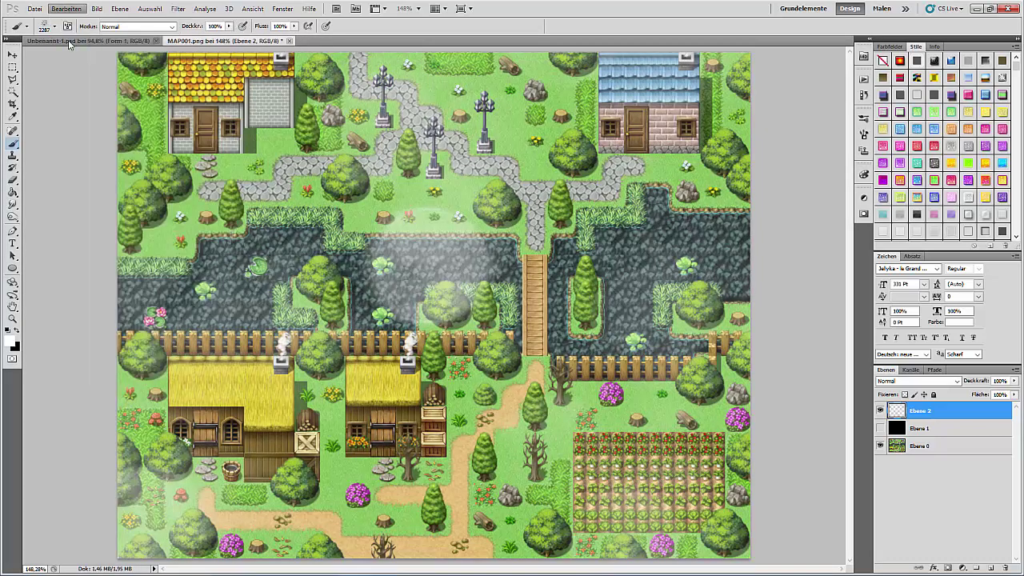
# Choose the 1960 px brush and stamp soft white light circles across the map on the new layer.
pyautogui.click(56, 26)
pyautogui.click(99, 440)
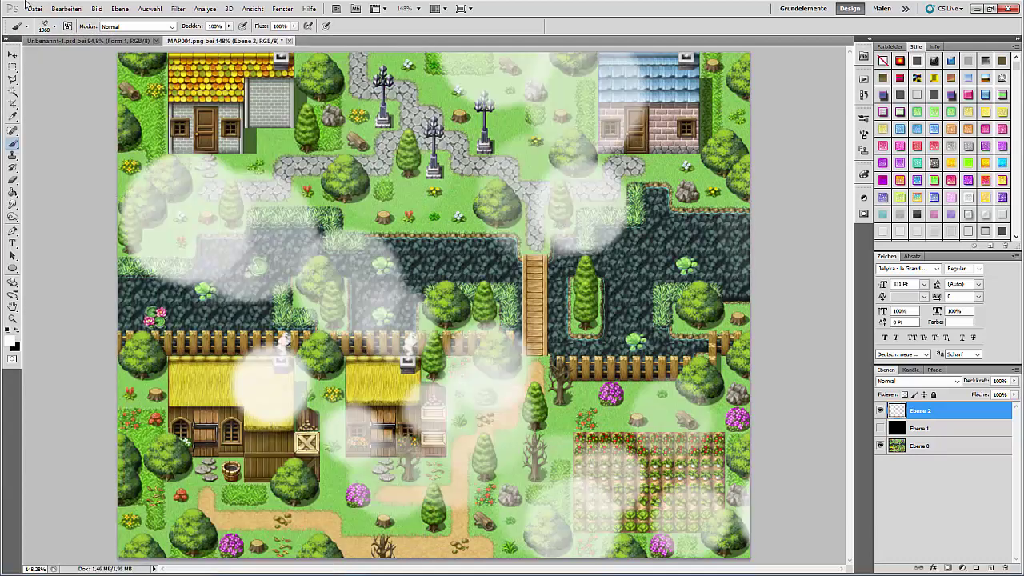
# Undo the 1960 px brush stamps, try the 2179 px light-spot brush on the same layer, and undo that stamp.
pyautogui.click(53, 8)
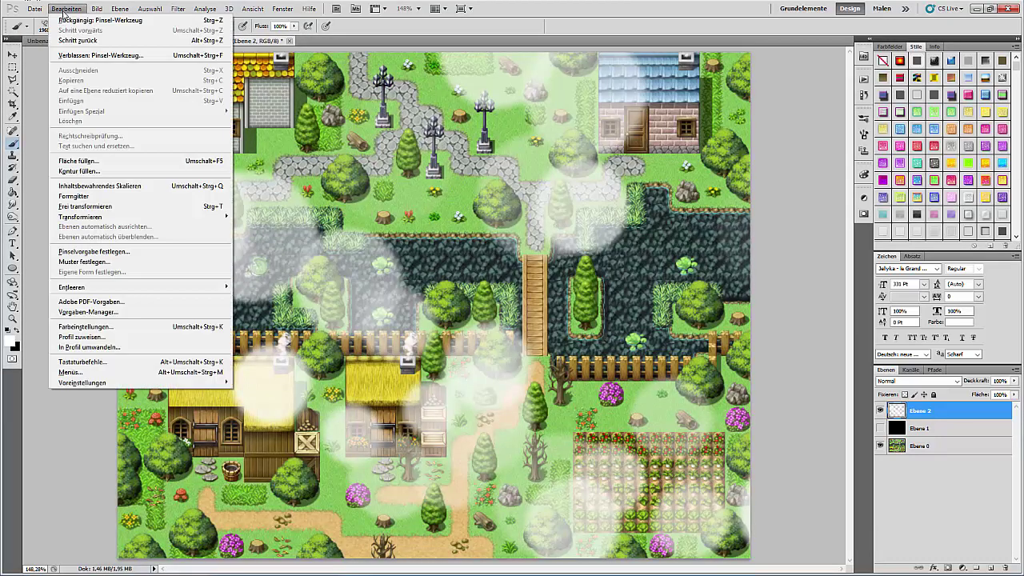
pyautogui.click(80, 41)
pyautogui.click(56, 27)
pyautogui.click(61, 466)
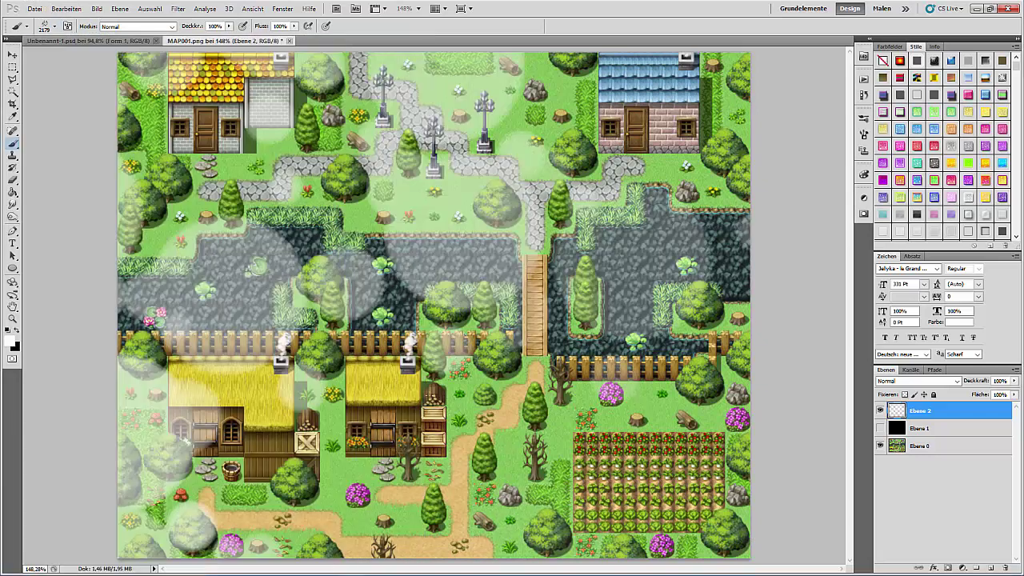
pyautogui.click(53, 8)
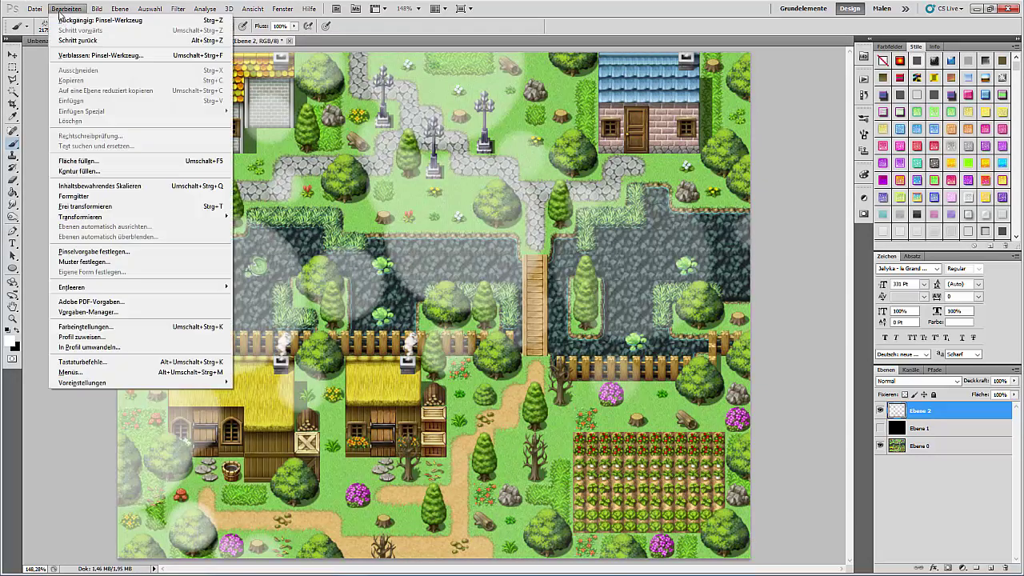
pyautogui.click(80, 29)
# Choose the 1419 px light-spot brush and stamp it in white across the map on Ebene 2.
pyautogui.click(56, 26)
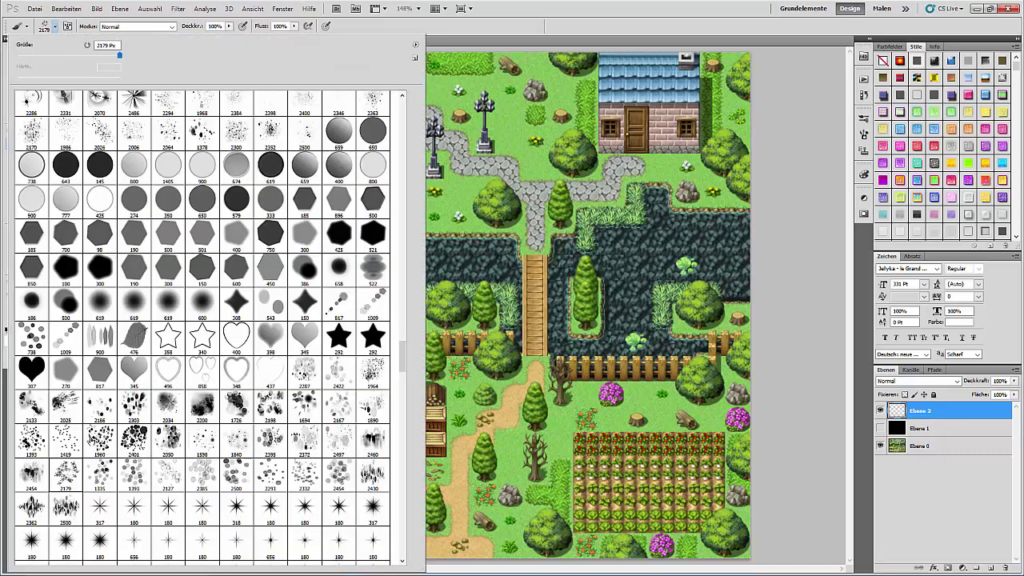
pyautogui.click(66, 468)
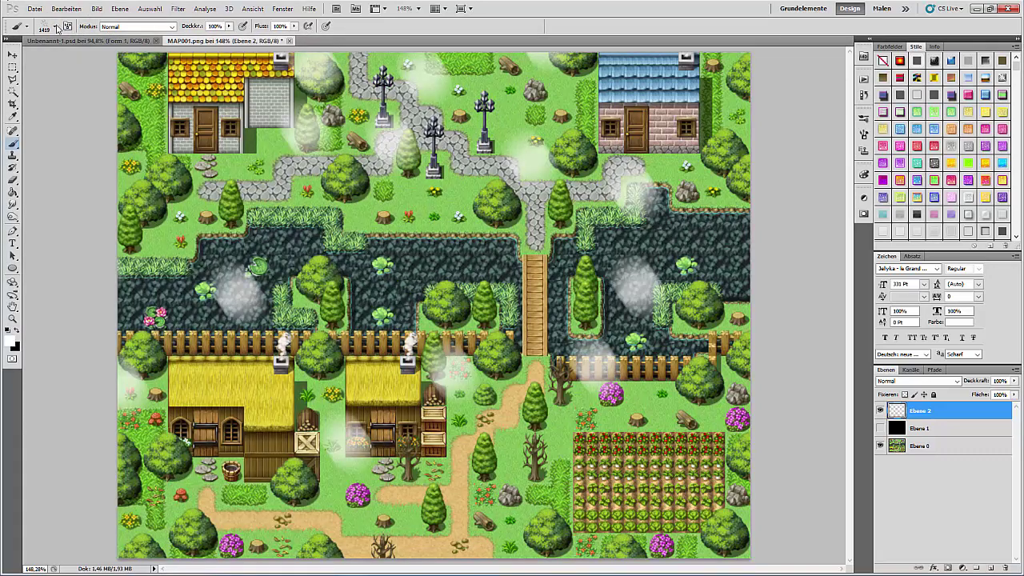
# Choose the 1393 px light-spot brush, add a new layer above Ebene 2, and stamp white circles across the map on it.
pyautogui.click(56, 26)
pyautogui.click(32, 440)
pyautogui.click(684, 11)
pyautogui.click(989, 567)
pyautogui.click(479, 320)
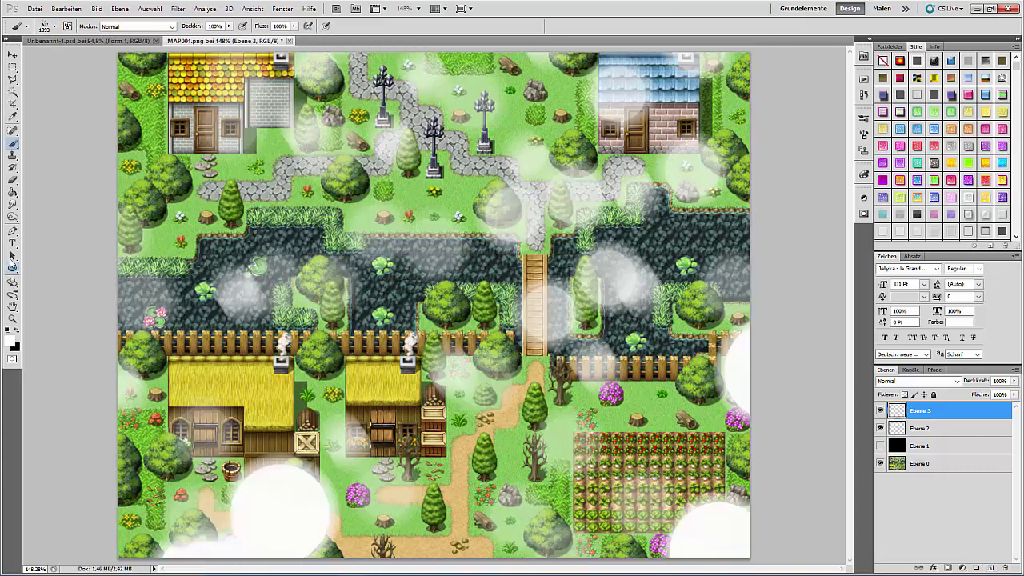
# Choose the 2186 px brush and stamp white ripple rings over the river right of the bridge on Ebene 3.
pyautogui.click(56, 26)
pyautogui.click(114, 414)
pyautogui.click(631, 303)
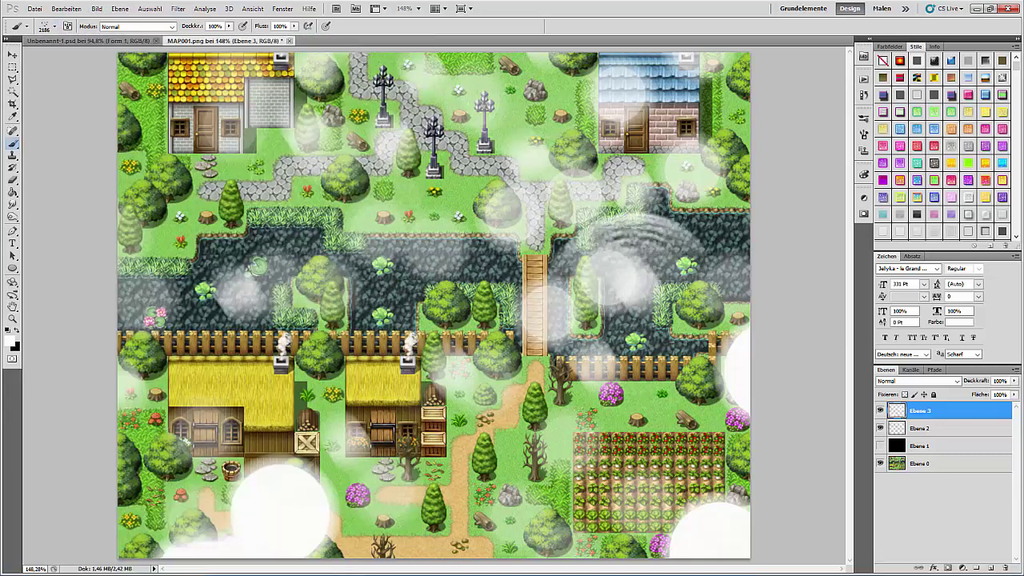
# Choose the 2167 px brush, add a new layer above Ebene 3, and stamp white leaf shapes over the map.
pyautogui.click(56, 26)
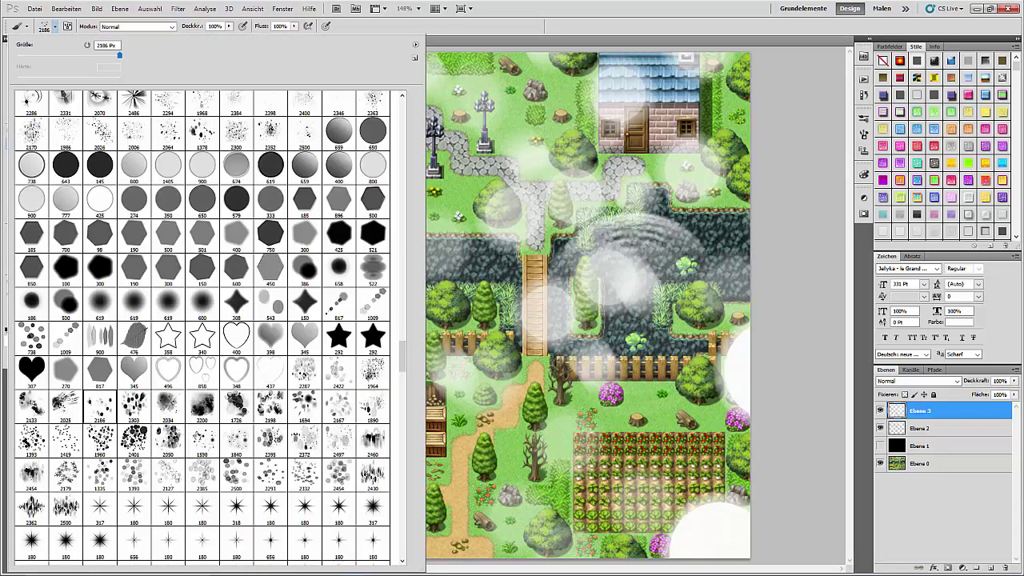
pyautogui.click(203, 446)
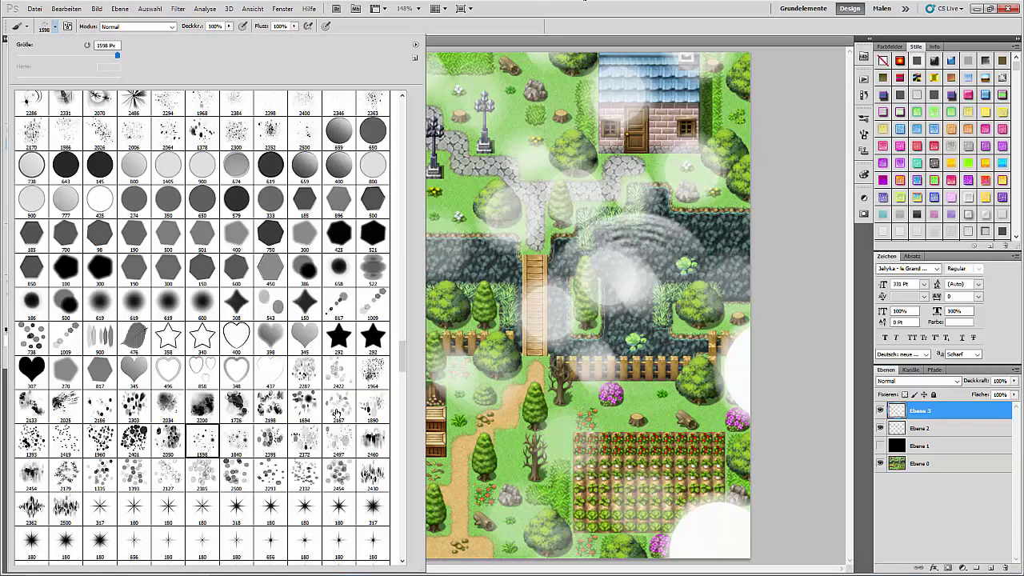
pyautogui.doubleClick(336, 412)
pyautogui.click(990, 568)
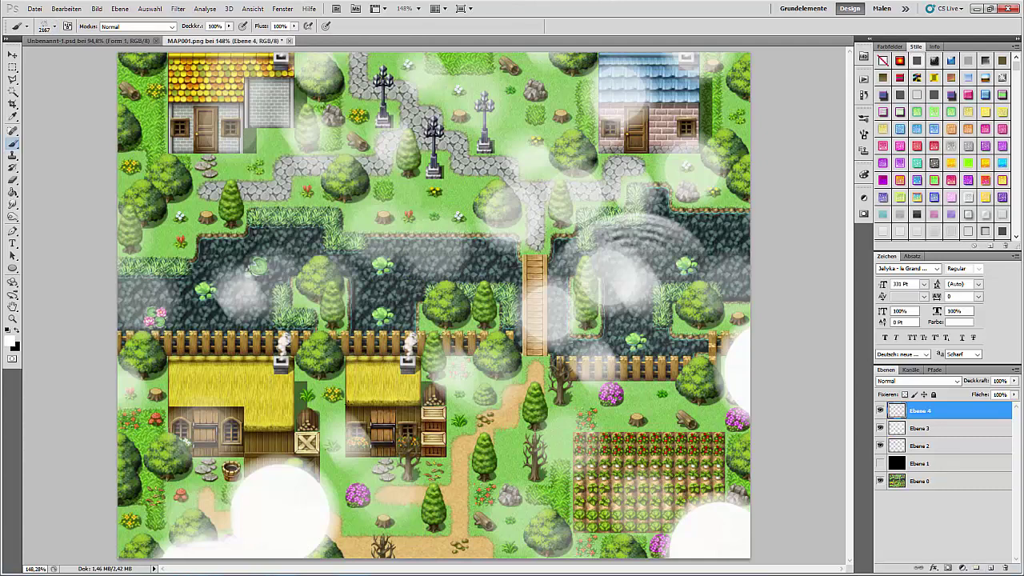
# Switch to the Move tool and reduce the fill opacity of layer Ebene 3.
pyautogui.click(11, 53)
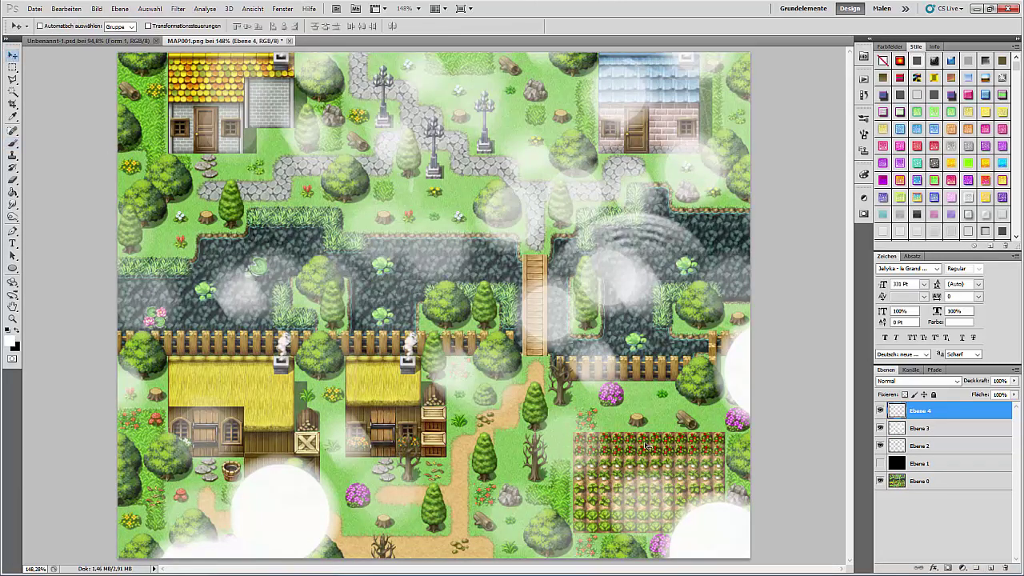
pyautogui.click(920, 436)
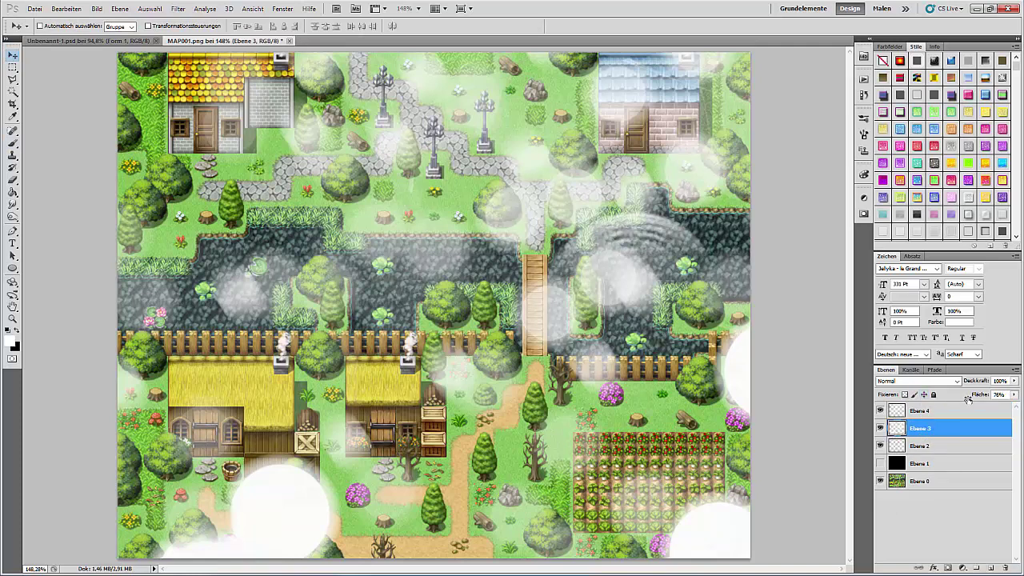
pyautogui.moveTo(940, 403); pyautogui.dragTo(961, 408)
# Load the Ebene 2 light spots as a selection, show the black Ebene 1 layer, and delete the selected areas from it.
pyautogui.click(917, 452)
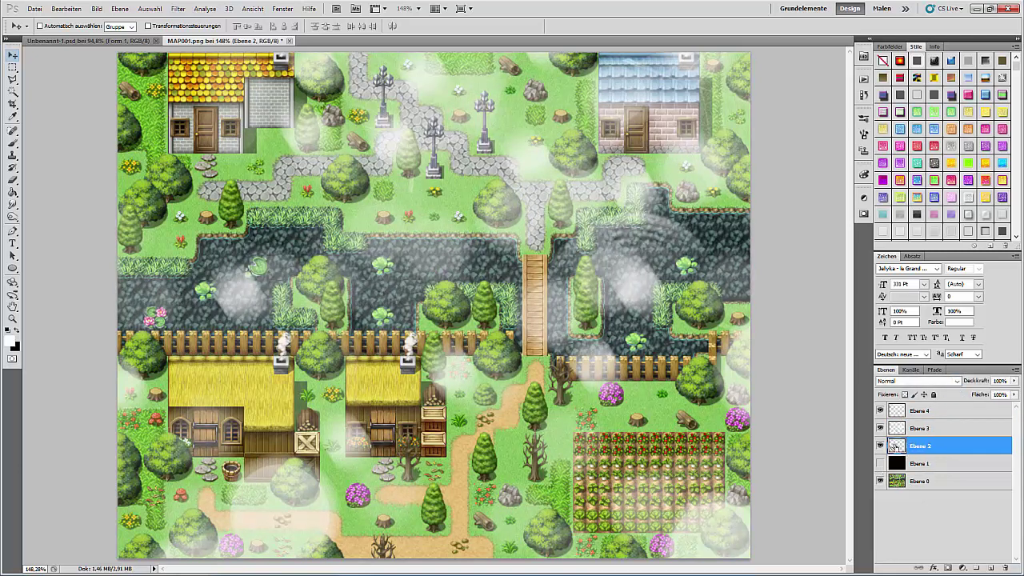
pyautogui.click(899, 463)
pyautogui.click(879, 463)
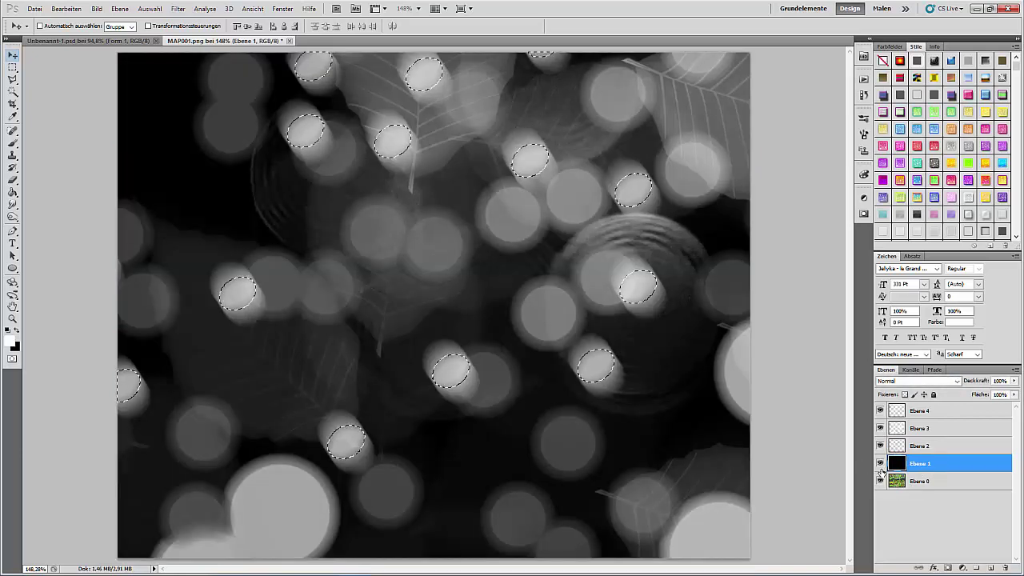
pyautogui.press('Delete')
# Load the Ebene 3 shapes as a selection and delete those areas from the black Ebene 1 layer.
pyautogui.click(917, 445)
pyautogui.keyDown('ctrl'); pyautogui.click(898, 429); pyautogui.keyUp('ctrl')
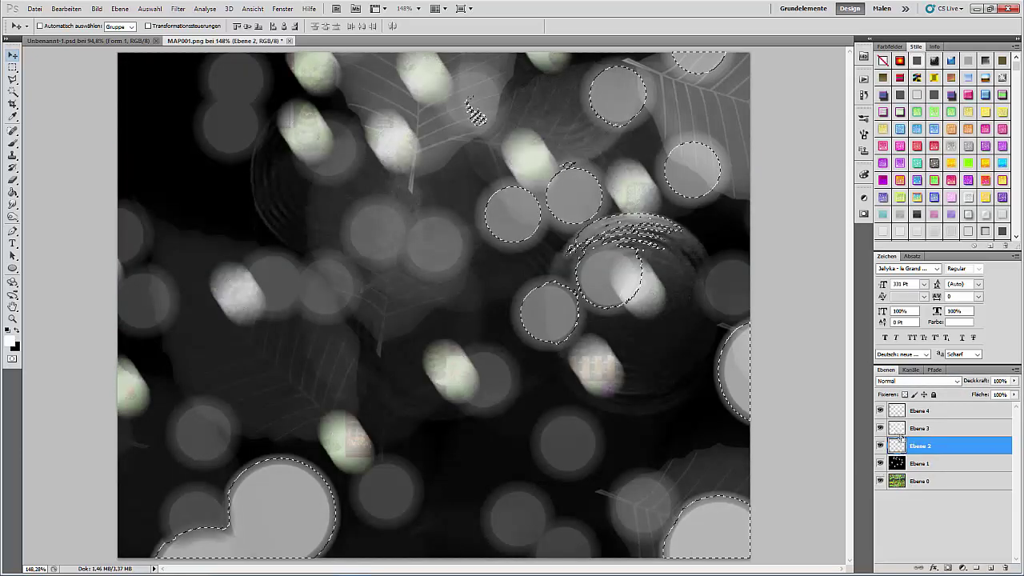
pyautogui.click(899, 463)
pyautogui.press('Delete')
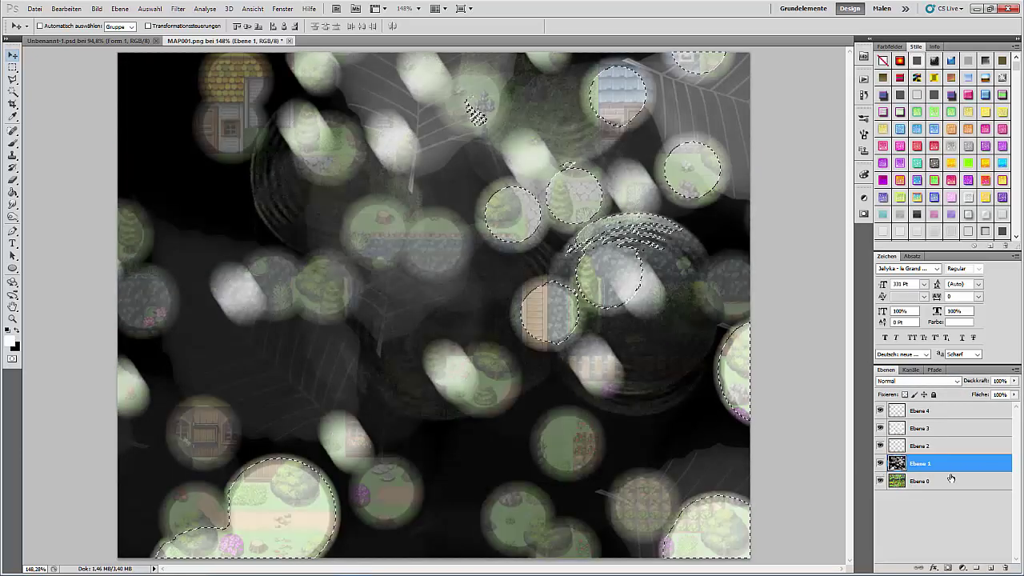
# Load the Ebene 4 leaf shapes as a selection, delete them from the black Ebene 1 layer, and deselect.
pyautogui.keyDown('ctrl'); pyautogui.click(898, 414); pyautogui.keyUp('ctrl')
pyautogui.press('Delete')
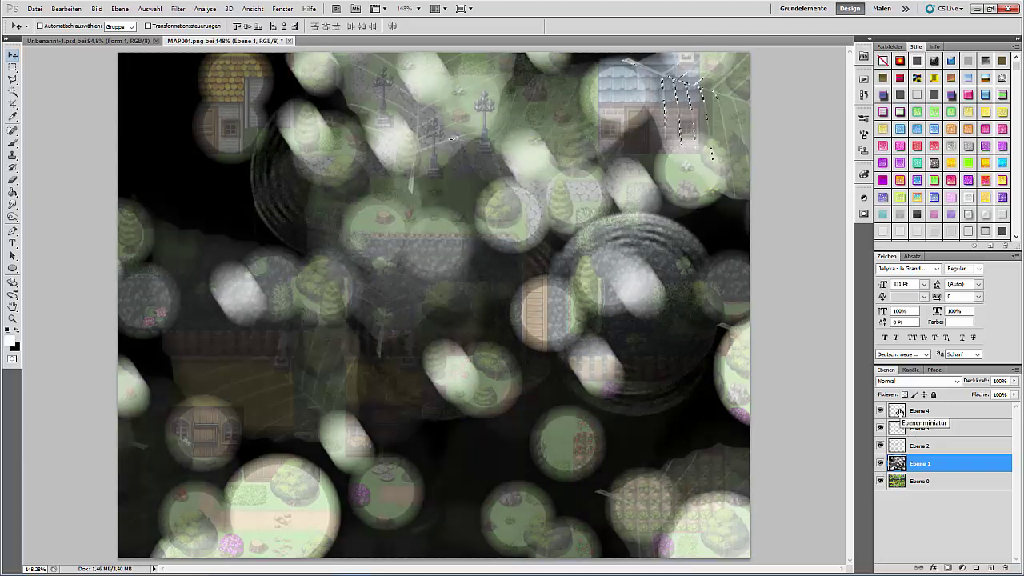
pyautogui.hotkey('ctrl', 'd')
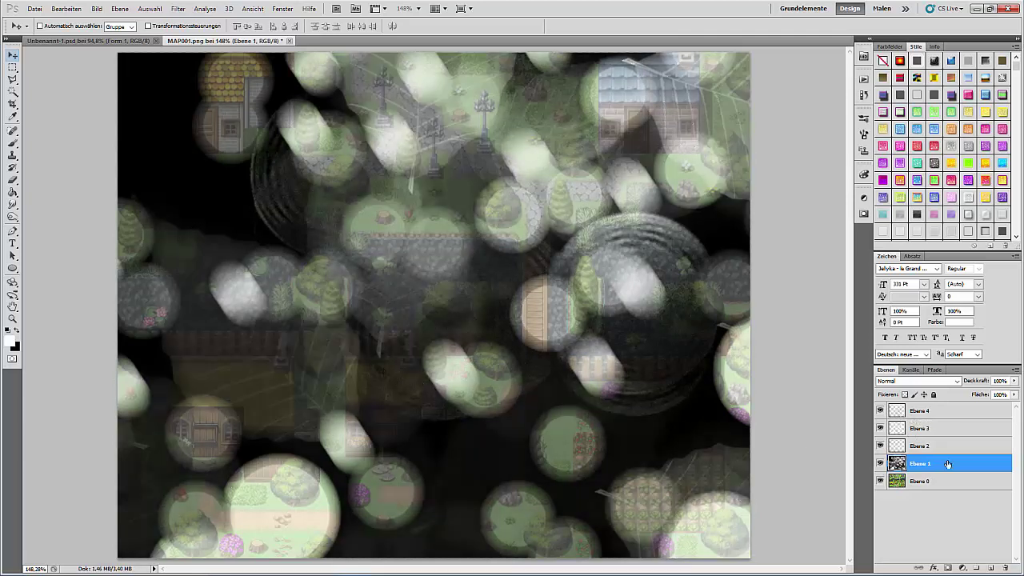
# Apply a Gaussian Blur with a radius of 22 pixels to the black Ebene 1 layer.
pyautogui.click(177, 9)
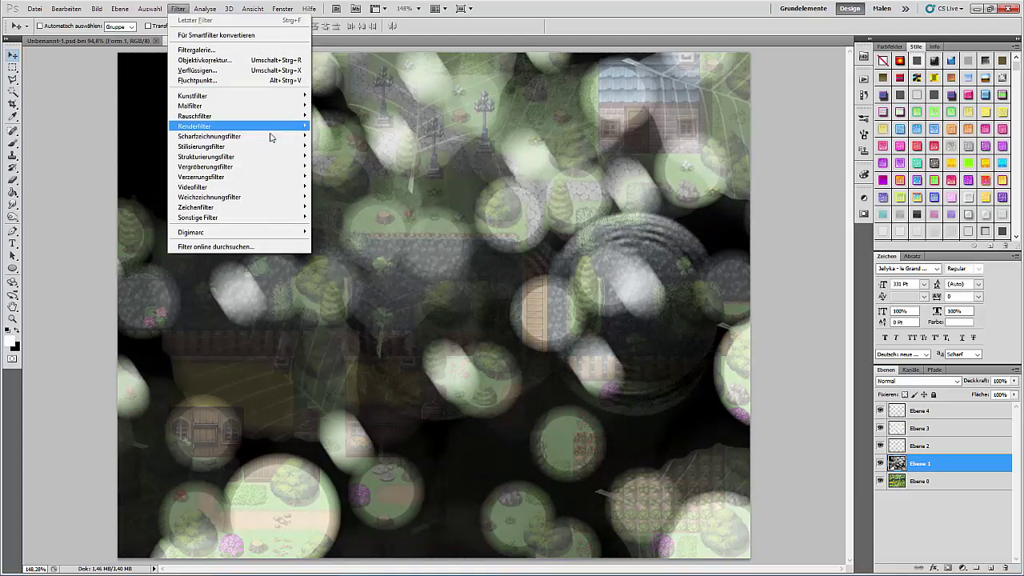
pyautogui.moveTo(293, 200)
pyautogui.click(132, 239)
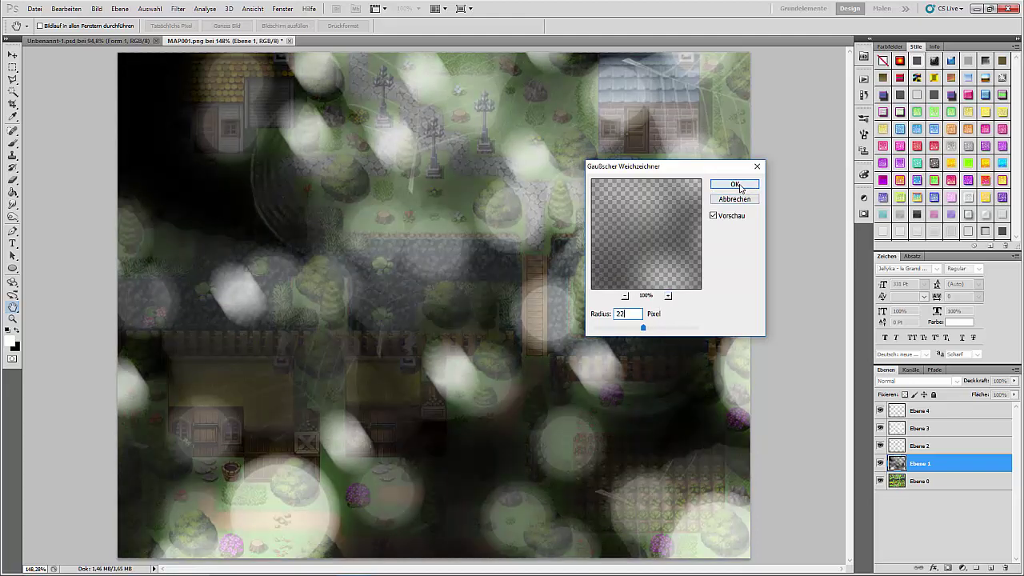
pyautogui.click(733, 184)
# Hide the three light-spot layers and the map layer Ebene 0 so only the blurred Ebene 1 is shown.
pyautogui.click(879, 463)
pyautogui.click(879, 445)
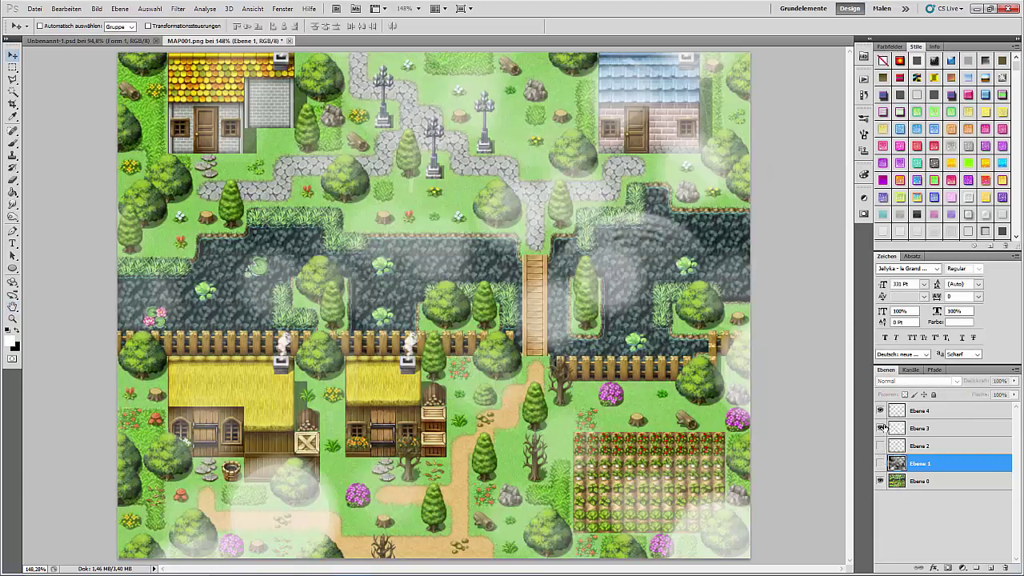
pyautogui.click(879, 428)
pyautogui.click(880, 410)
pyautogui.click(879, 481)
pyautogui.click(879, 463)
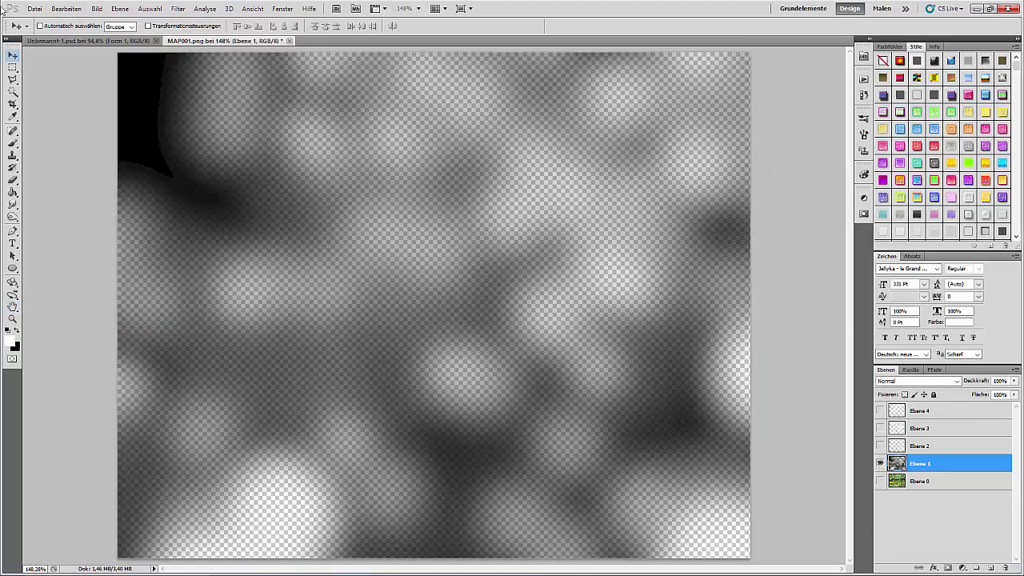
# Prepare a Save for Web & Devices export of the blurred layer and set its file format to PNG-24.
pyautogui.click(35, 8)
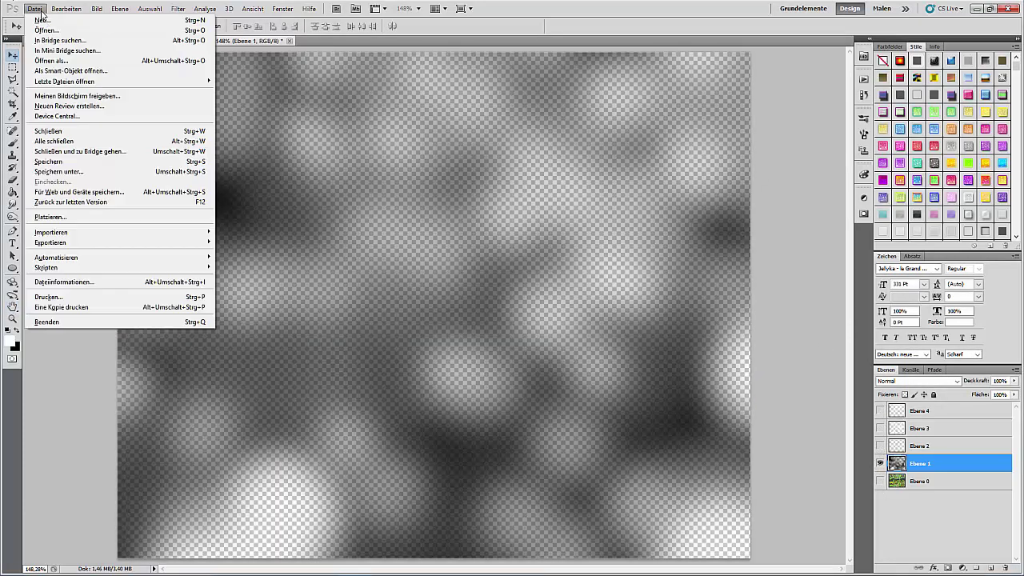
pyautogui.click(64, 193)
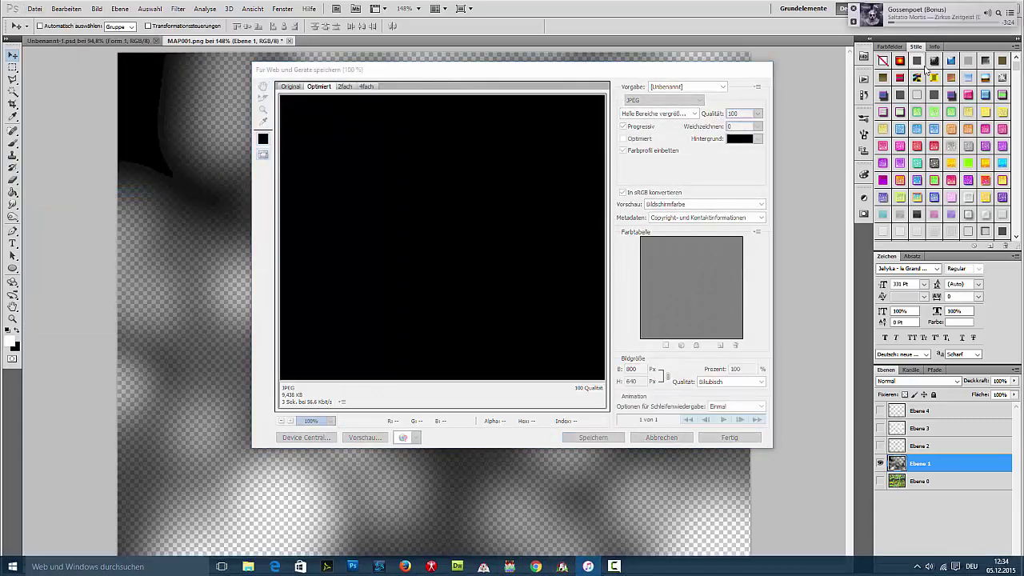
pyautogui.moveTo(954, 13)
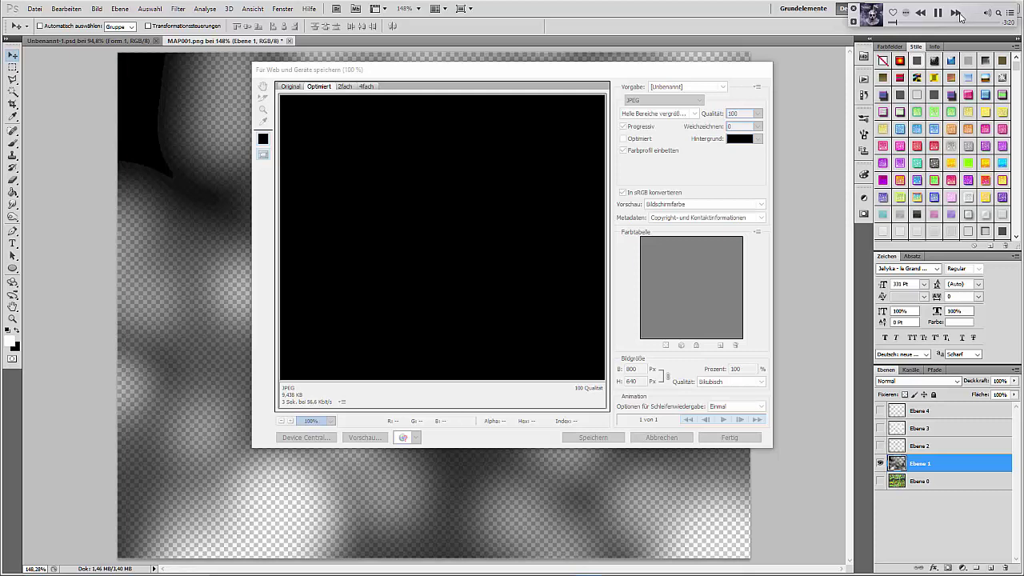
pyautogui.click(662, 100)
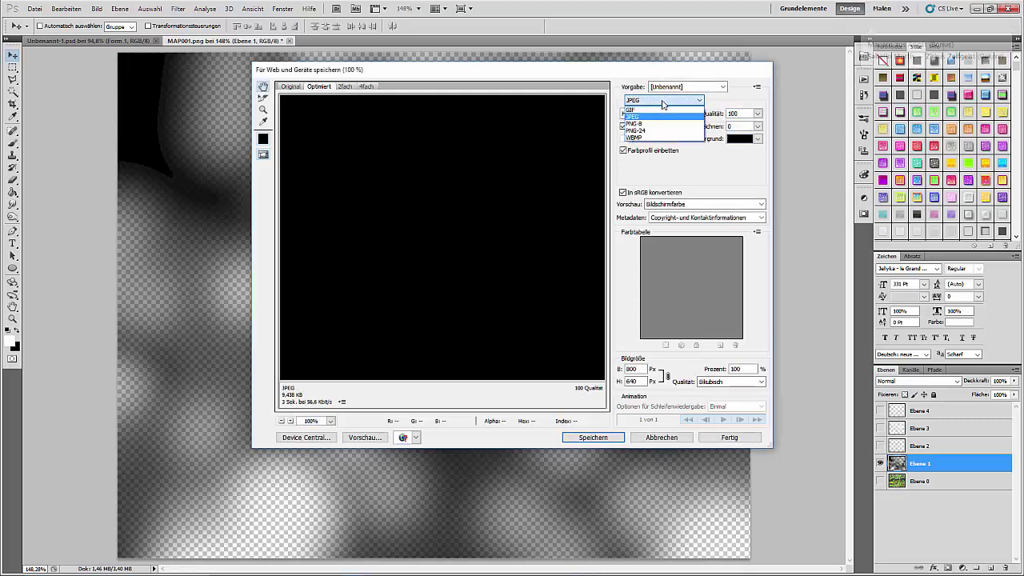
pyautogui.click(662, 104)
pyautogui.click(662, 100)
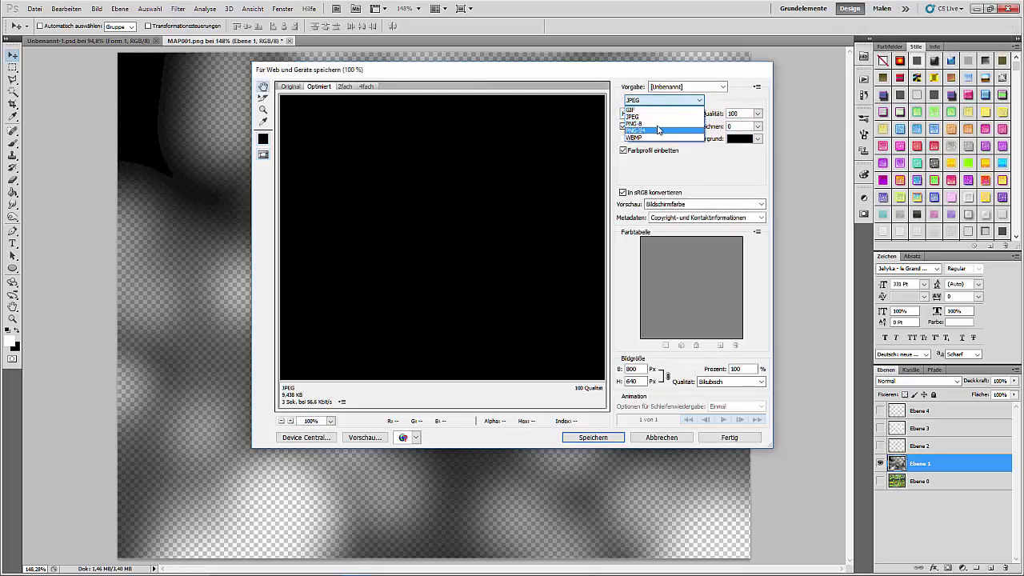
pyautogui.click(657, 122)
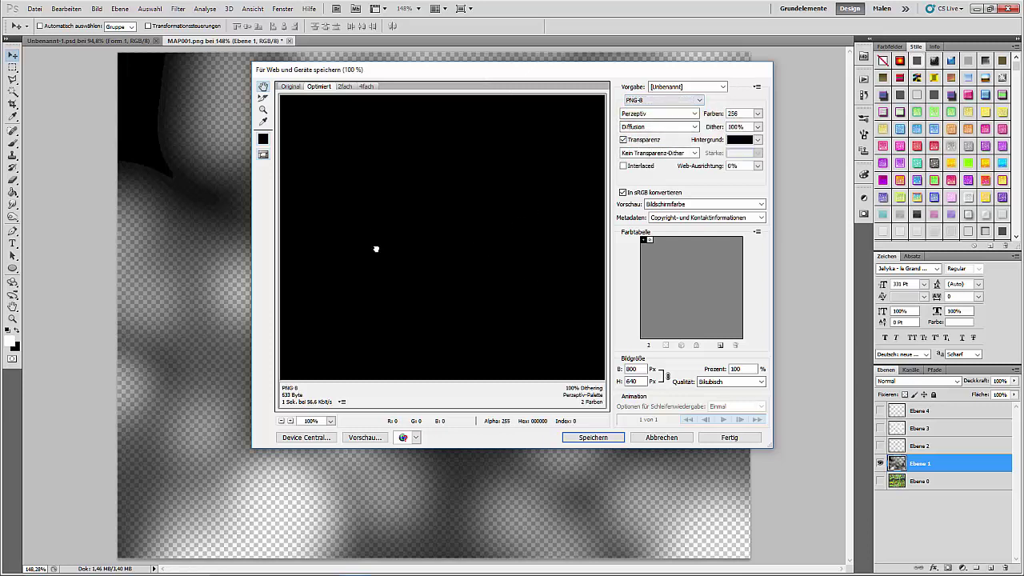
pyautogui.click(654, 97)
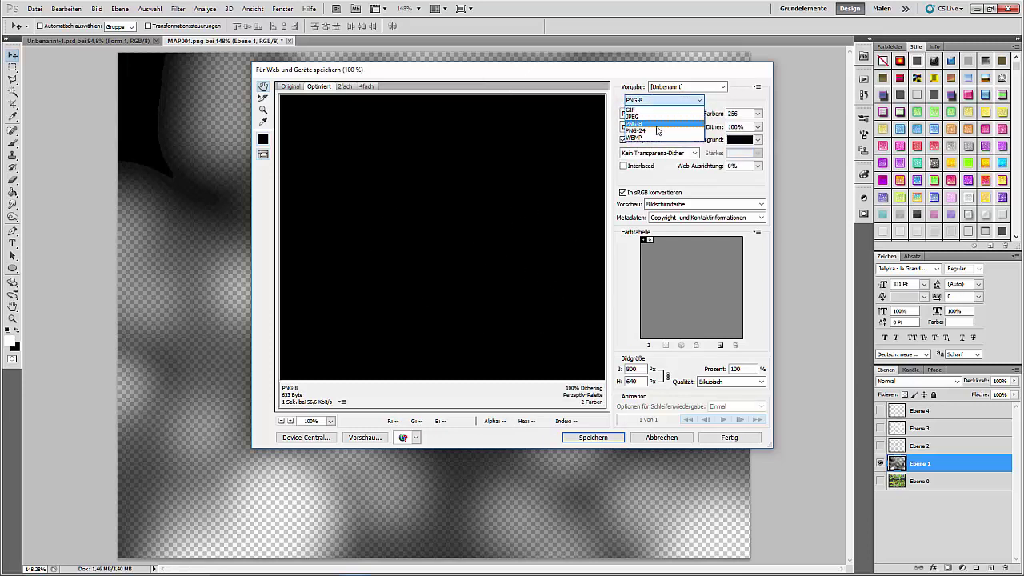
pyautogui.click(657, 131)
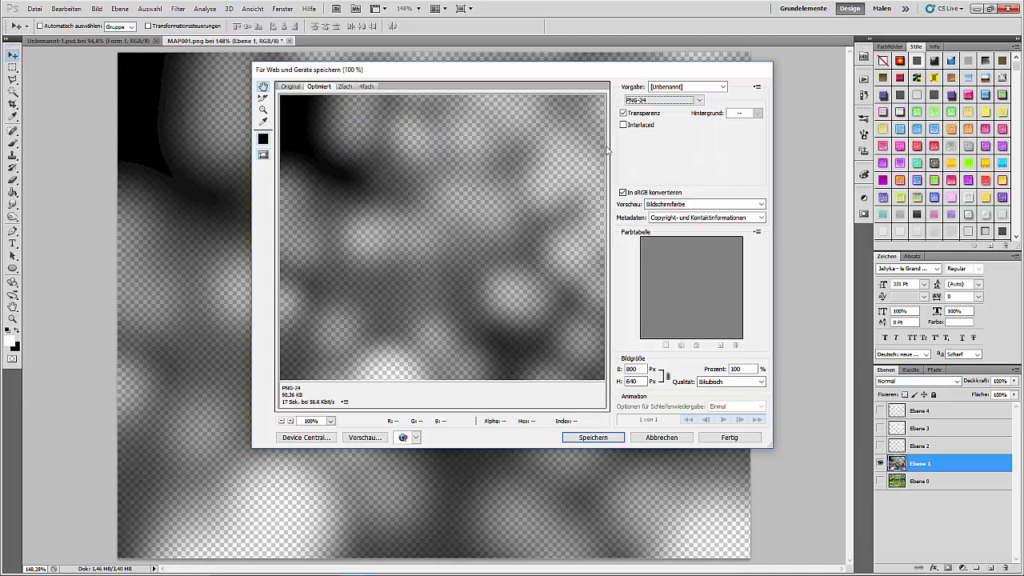
# Save the blurred layer's PNG as shadow1-1 in the Pictures folder under Dokumente, RPGVXAce, Adventskalendar, Graphics.
pyautogui.click(593, 436)
pyautogui.click(189, 29)
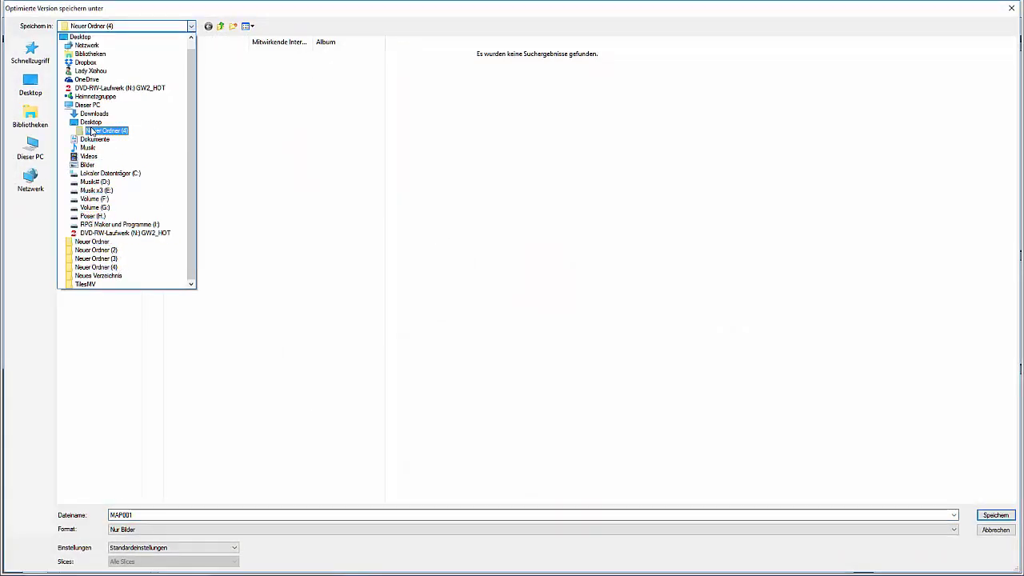
pyautogui.click(91, 71)
pyautogui.doubleClick(388, 54)
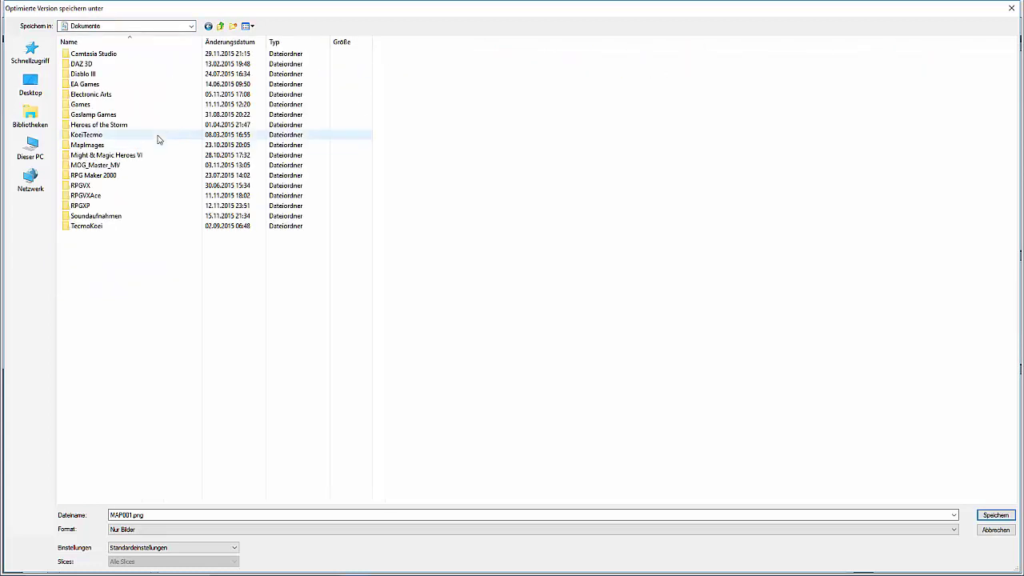
pyautogui.doubleClick(95, 198)
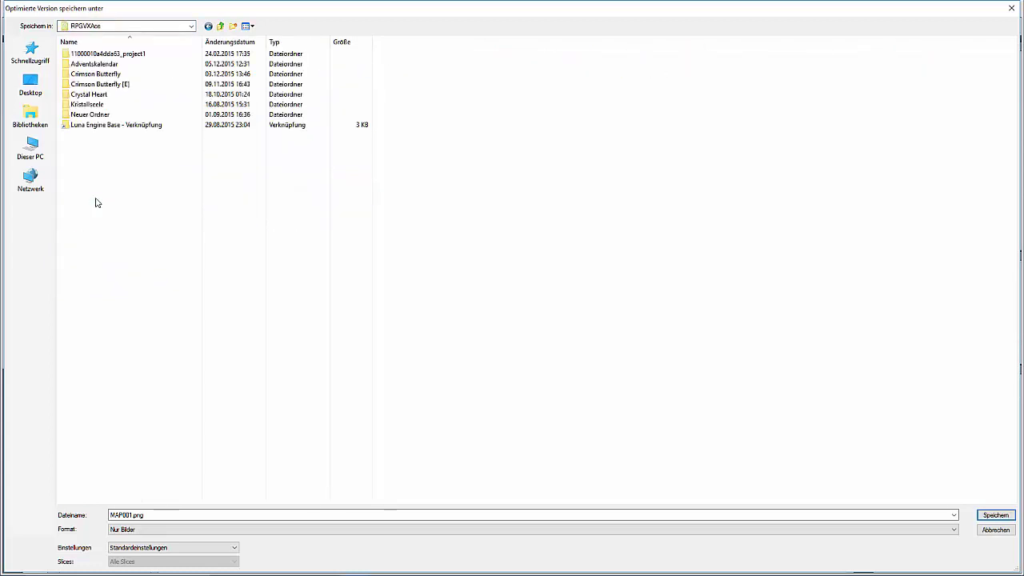
pyautogui.doubleClick(84, 64)
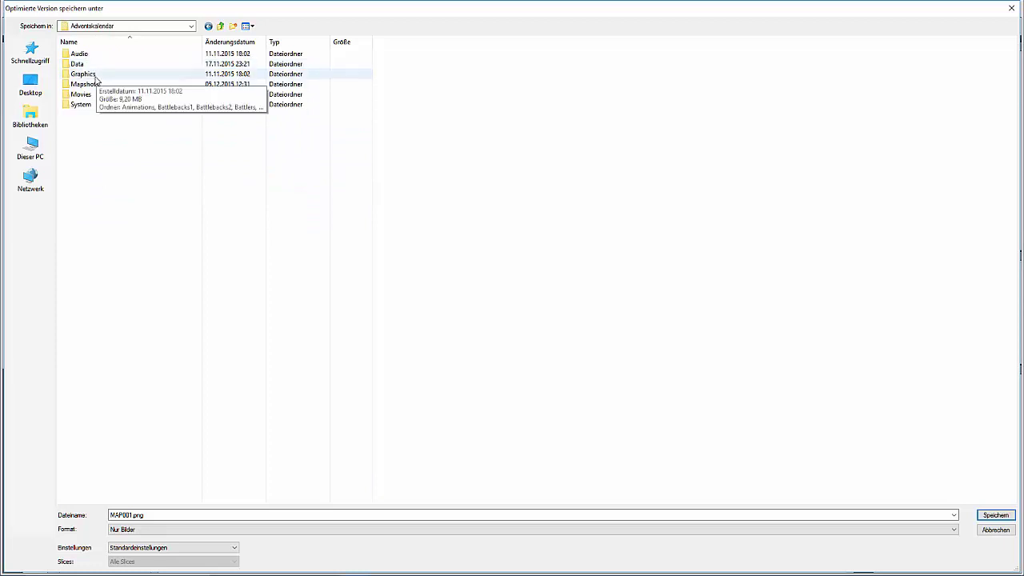
pyautogui.doubleClick(95, 76)
pyautogui.doubleClick(84, 124)
pyautogui.click(153, 514)
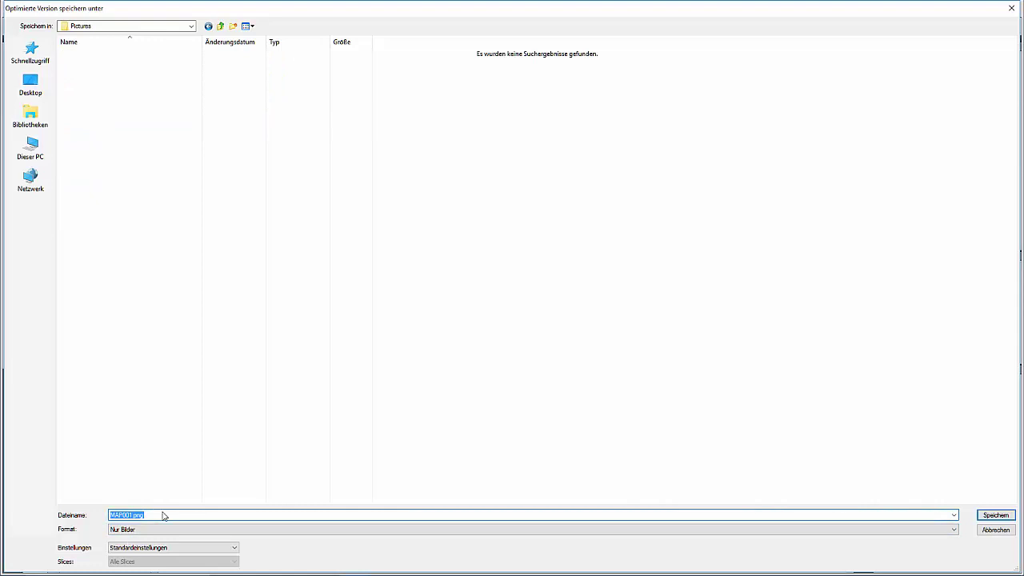
pyautogui.press('Return')
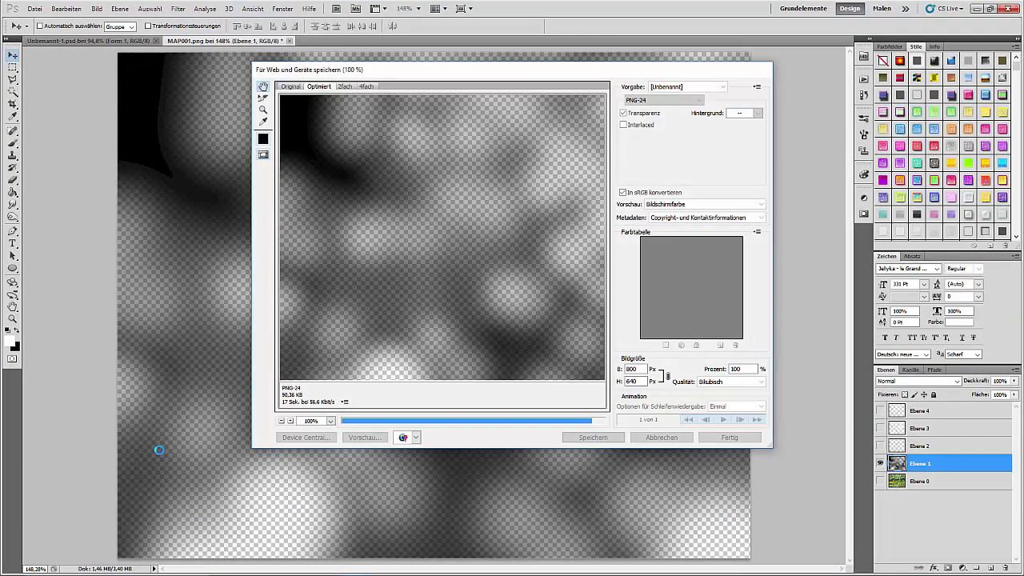
# Hide Ebene 1 and show the light-spot layers Ebene 2, Ebene 3 and Ebene 4.
pyautogui.click(880, 463)
pyautogui.click(879, 445)
pyautogui.click(880, 410)
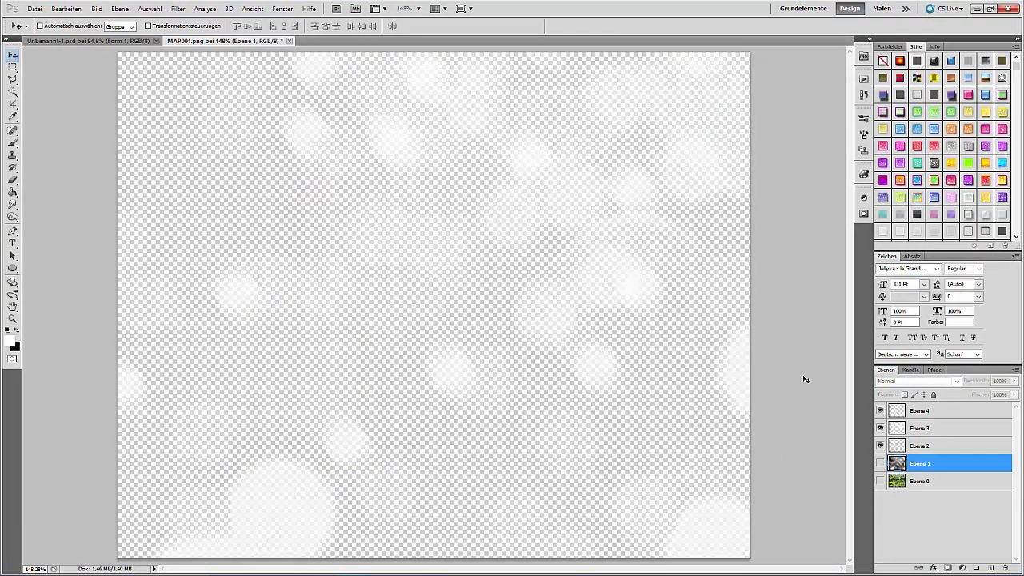
# Export the light-spot layers for web as a transparent PNG-24 named light1-1 in the Pictures folder.
pyautogui.click(64, 8)
pyautogui.click(92, 196)
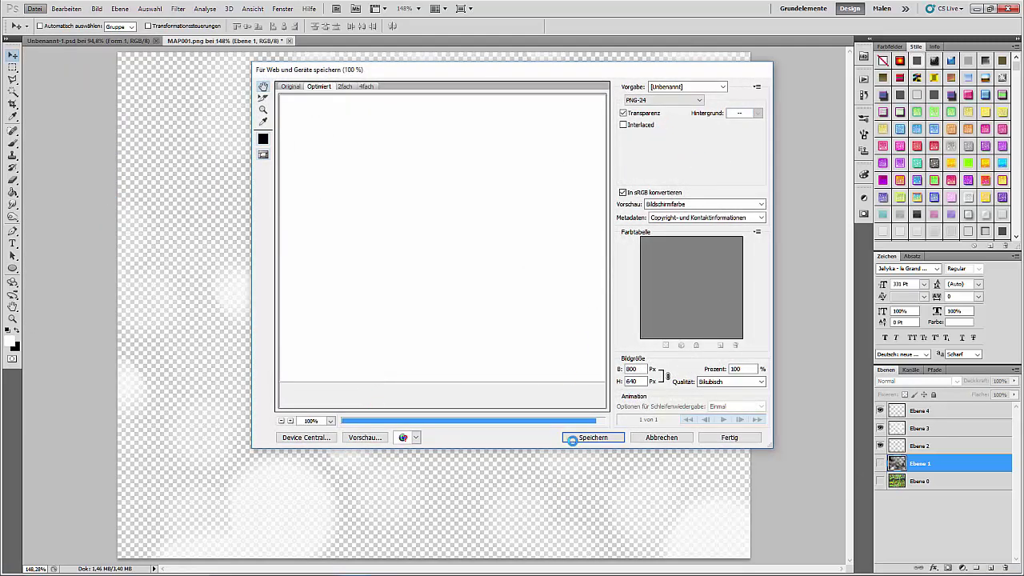
pyautogui.click(587, 436)
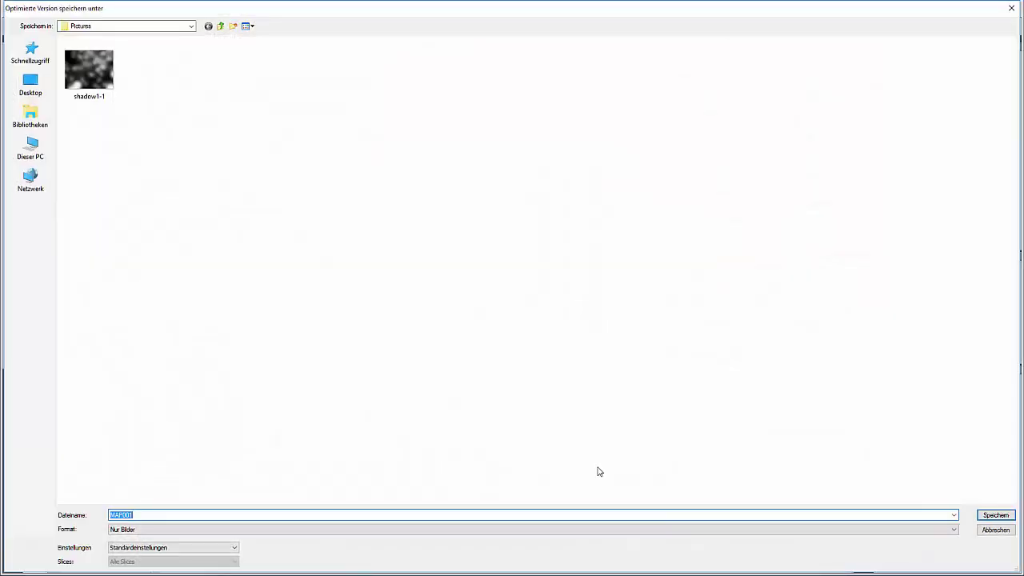
pyautogui.write('light-1')
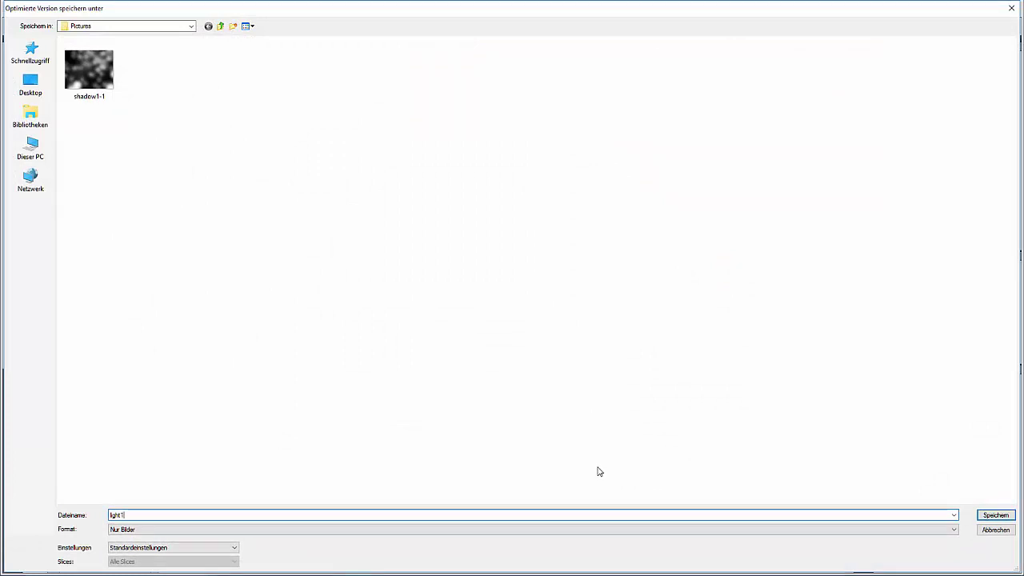
pyautogui.press('Return')
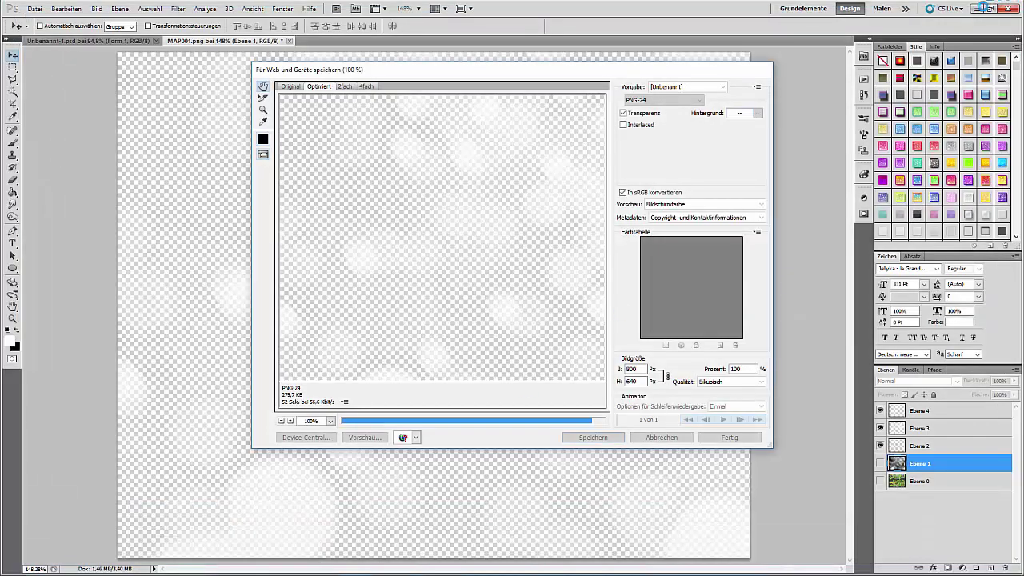
# Switch to the Adventskalendar project in RPG Maker VX Ace and open MAP001.
pyautogui.click(977, 8)
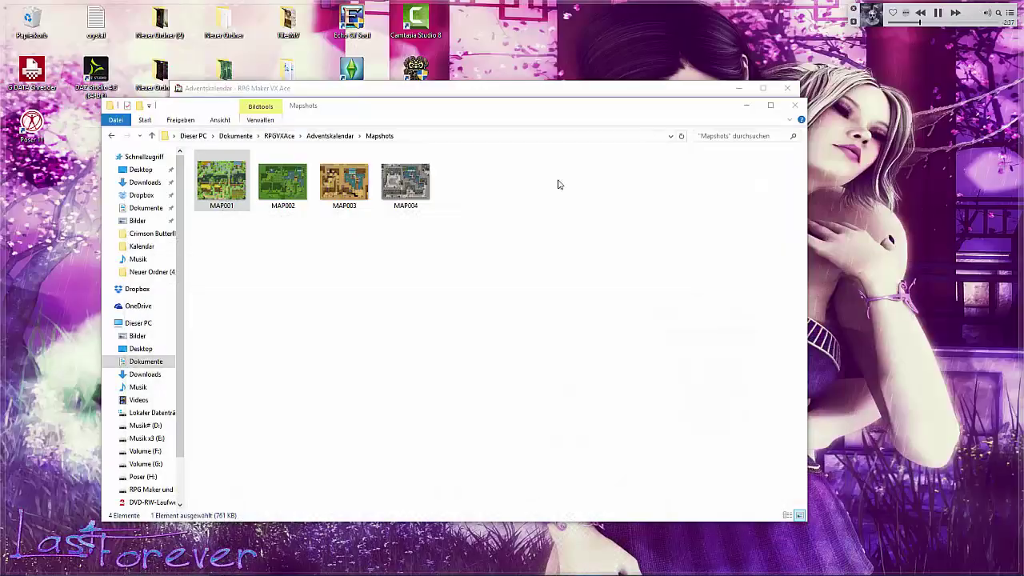
pyautogui.click(743, 110)
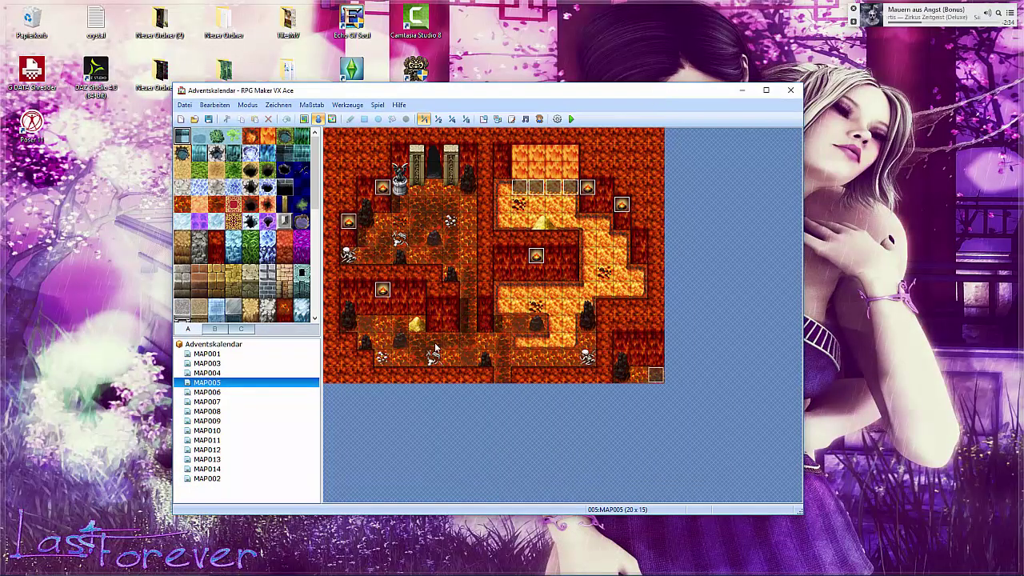
pyautogui.click(197, 352)
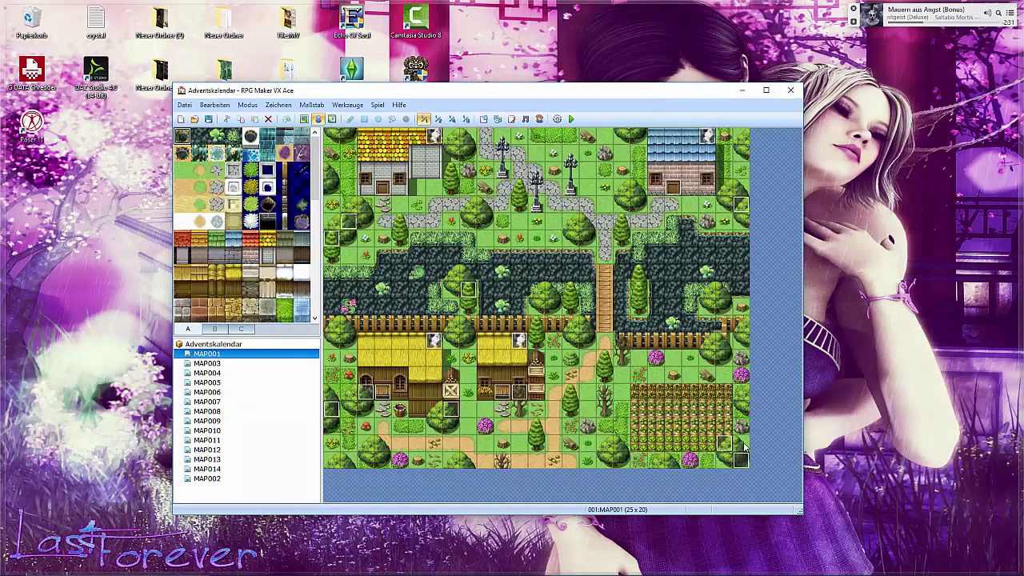
# Open event EV018 in the map's bottom-right corner tile for editing and delete its screen tint command.
pyautogui.doubleClick(743, 448)
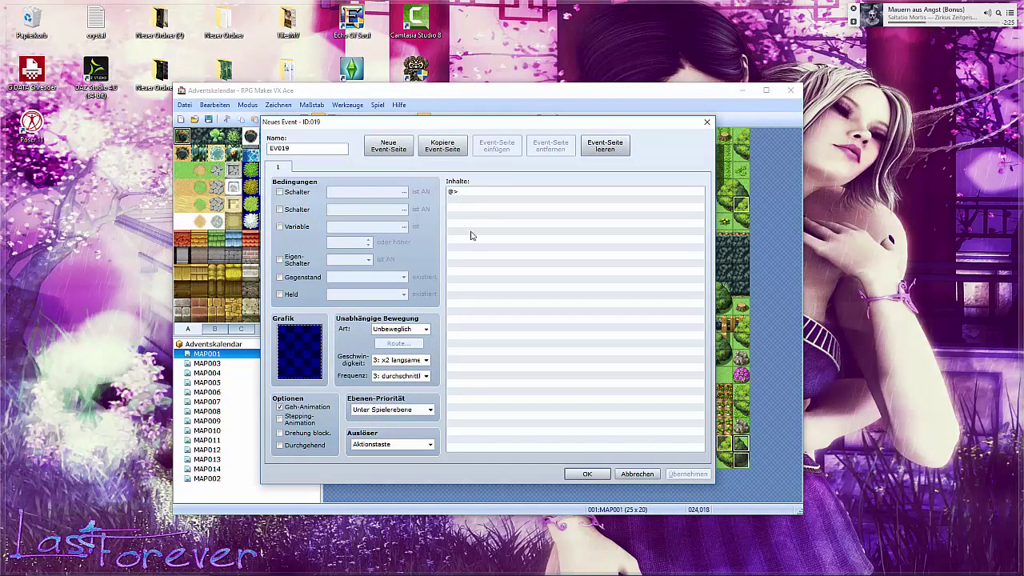
pyautogui.click(637, 473)
pyautogui.doubleClick(741, 460)
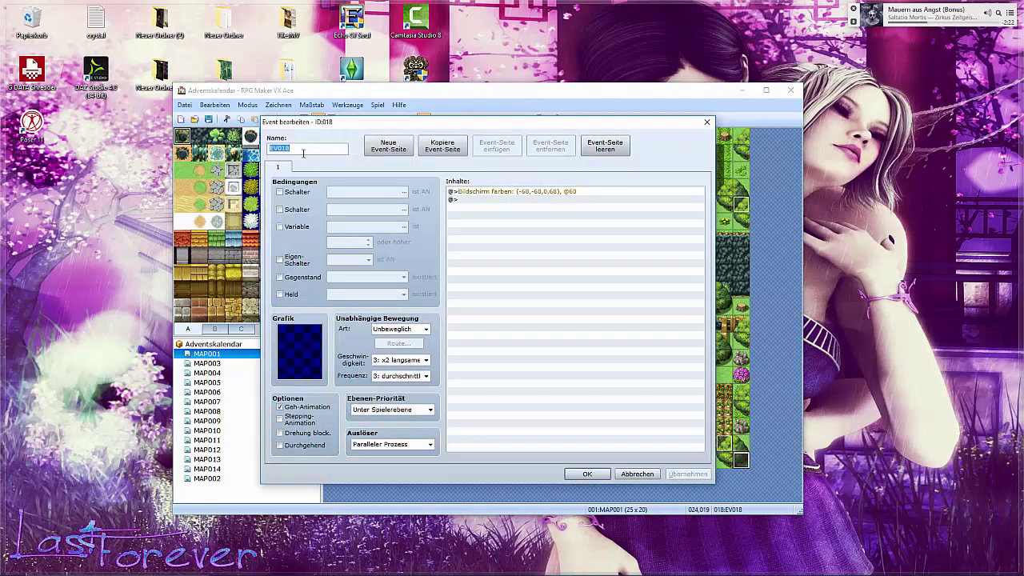
pyautogui.click(468, 192)
pyautogui.press('Delete')
# Start a Show Picture event command with picture number 1 and choose light1-1 as its graphic.
pyautogui.doubleClick(480, 194)
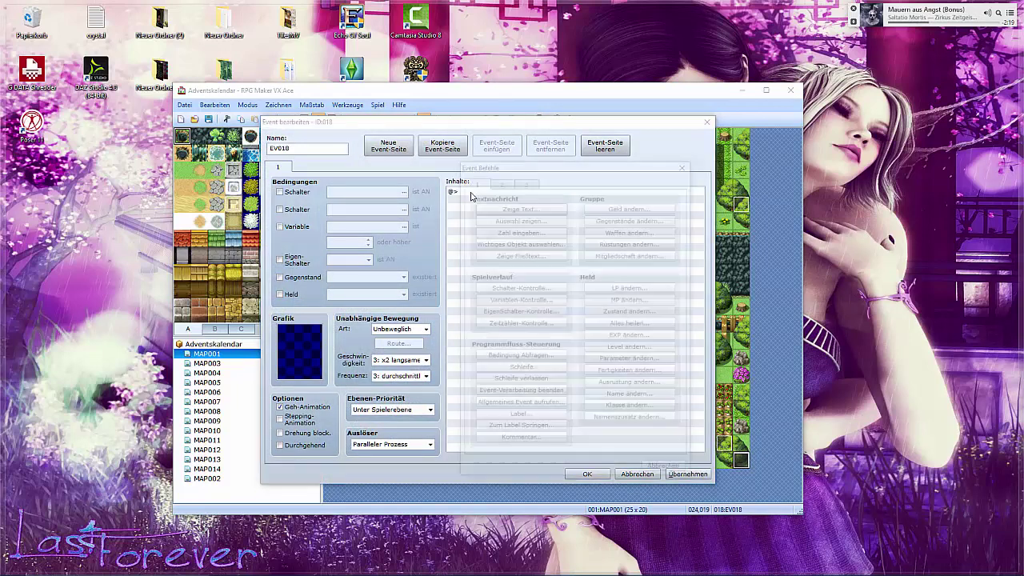
pyautogui.click(500, 181)
pyautogui.click(475, 180)
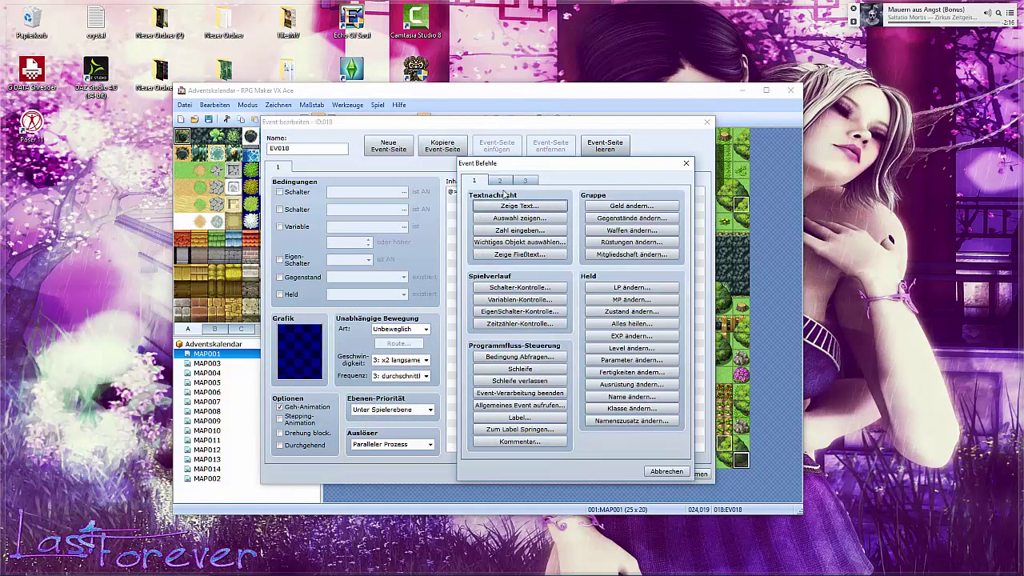
pyautogui.click(501, 181)
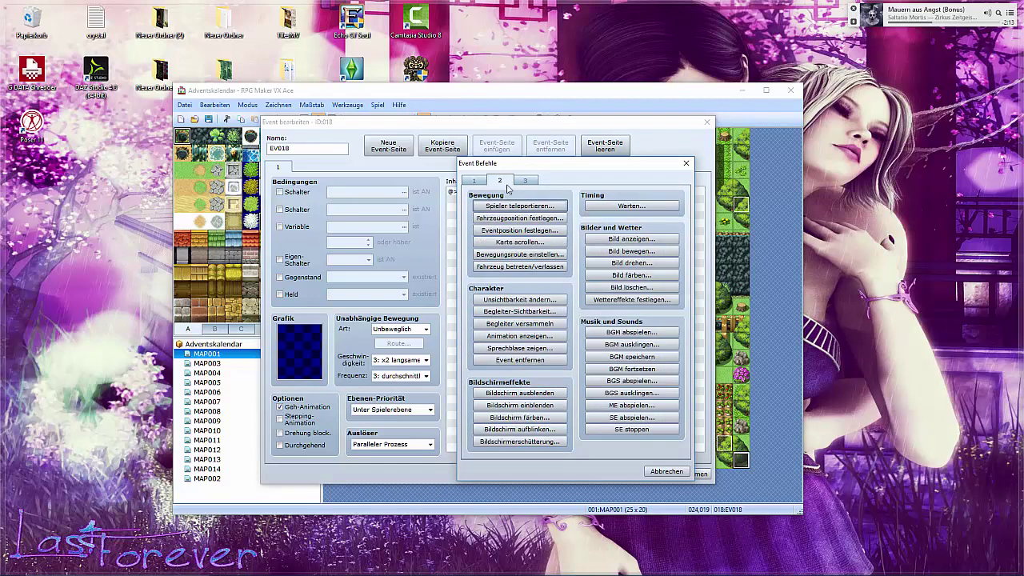
pyautogui.click(630, 240)
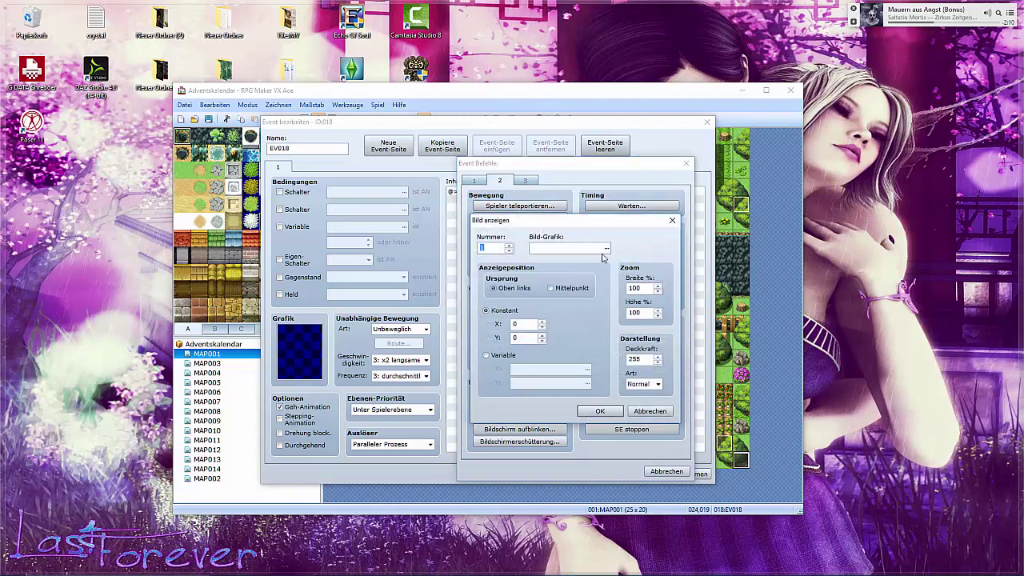
pyautogui.click(606, 248)
pyautogui.press('Down')
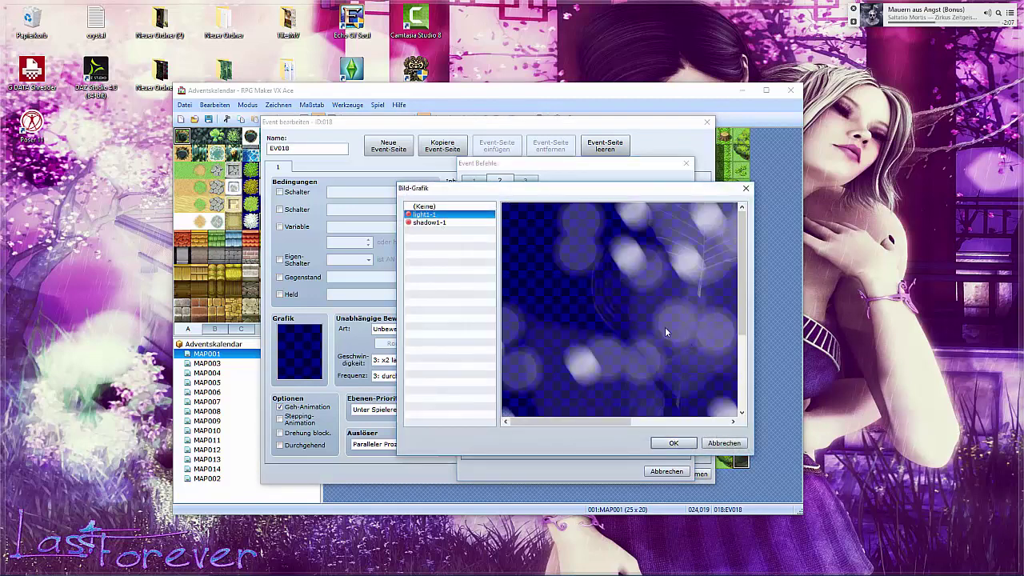
pyautogui.moveTo(628, 421); pyautogui.dragTo(725, 421)
pyautogui.click(673, 442)
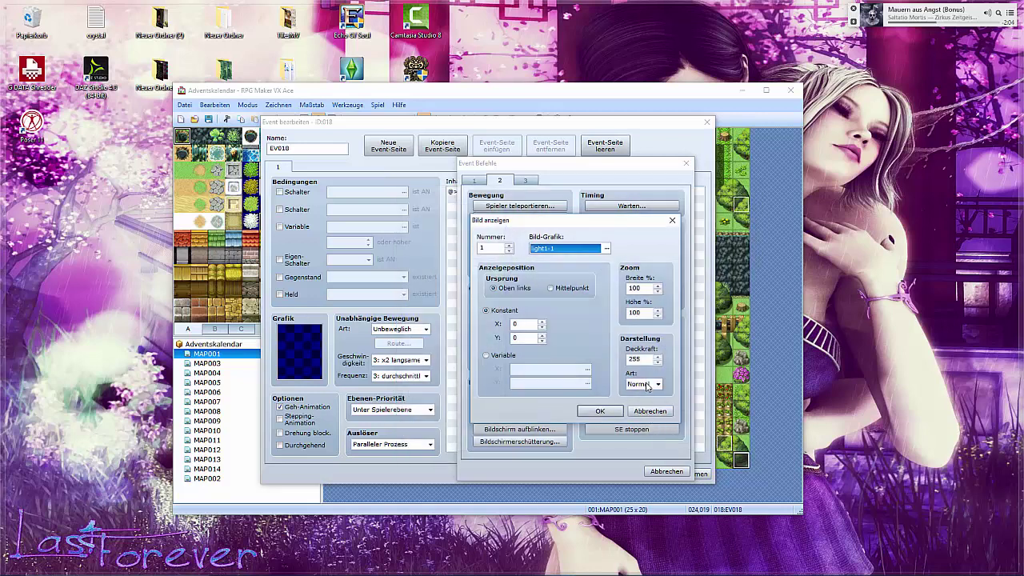
# Set the light1-1 picture's blend type to Add and its opacity to 200, and add the command.
pyautogui.click(647, 385)
pyautogui.click(649, 402)
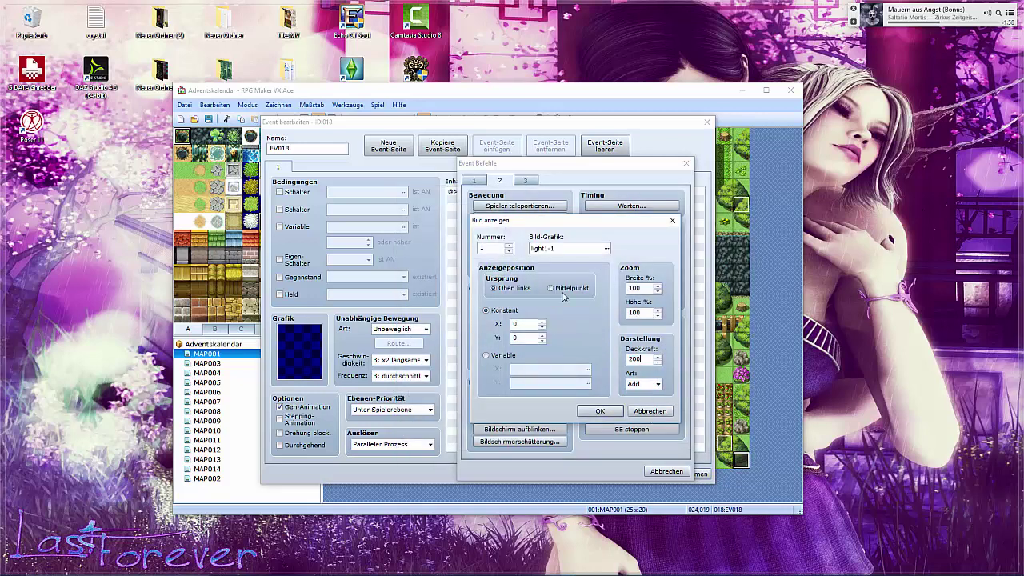
pyautogui.click(599, 413)
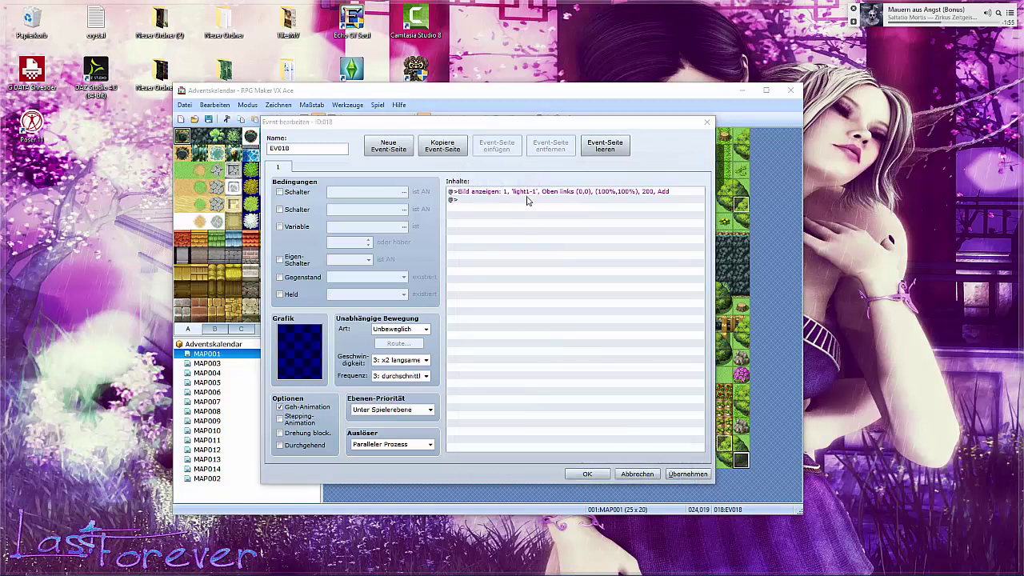
# Add a second Show Picture command with number 2, graphic shadow1-1 and blend type Sub, and save the event.
pyautogui.doubleClick(527, 201)
pyautogui.click(620, 240)
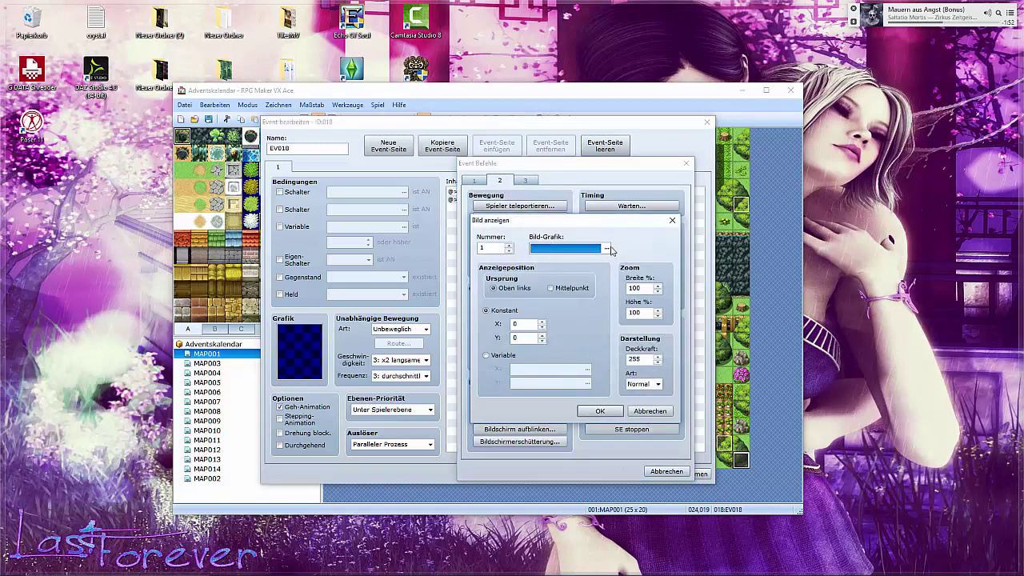
pyautogui.click(608, 249)
pyautogui.doubleClick(412, 229)
pyautogui.click(509, 248)
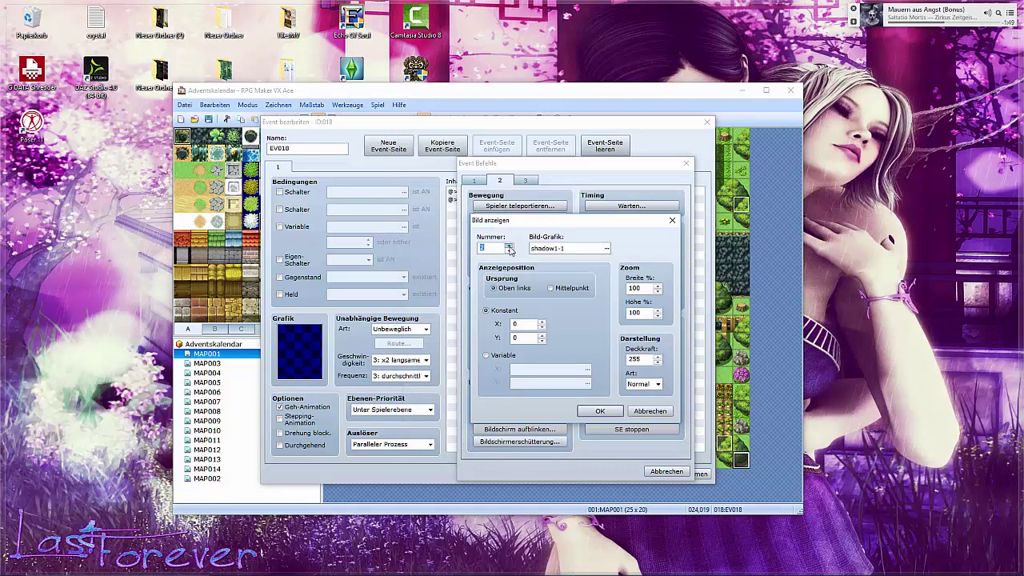
pyautogui.click(658, 385)
pyautogui.click(642, 416)
pyautogui.click(599, 411)
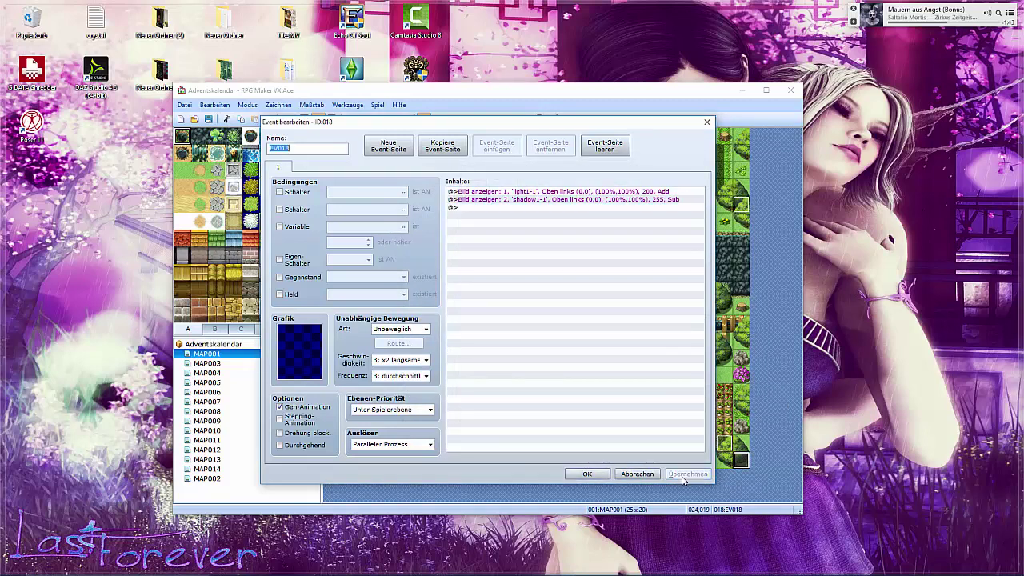
pyautogui.click(587, 473)
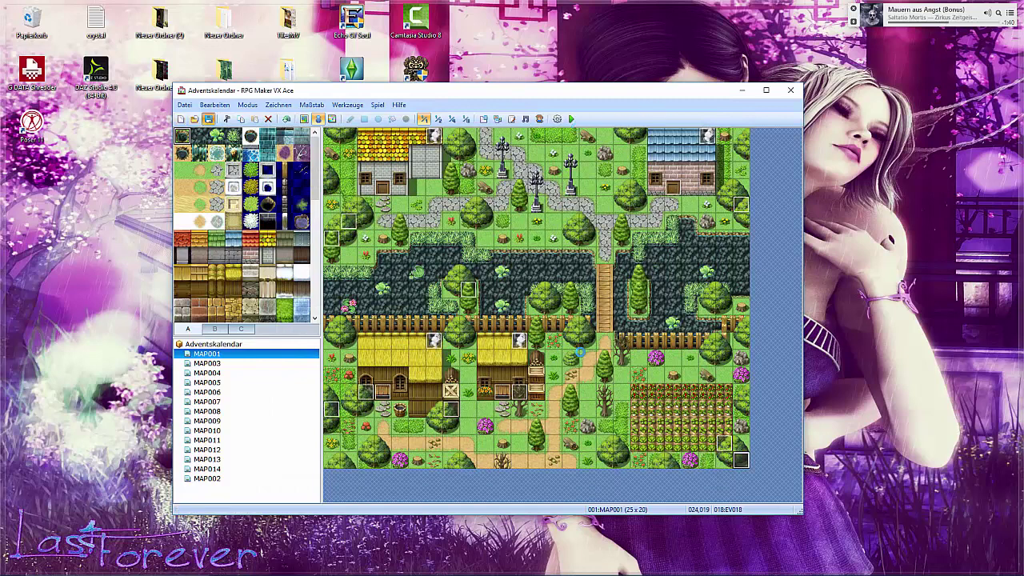
# Set the player's starting position on the stone path just north of the wooden bridge.
pyautogui.rightClick(601, 219)
pyautogui.moveTo(696, 313)
pyautogui.click(731, 318)
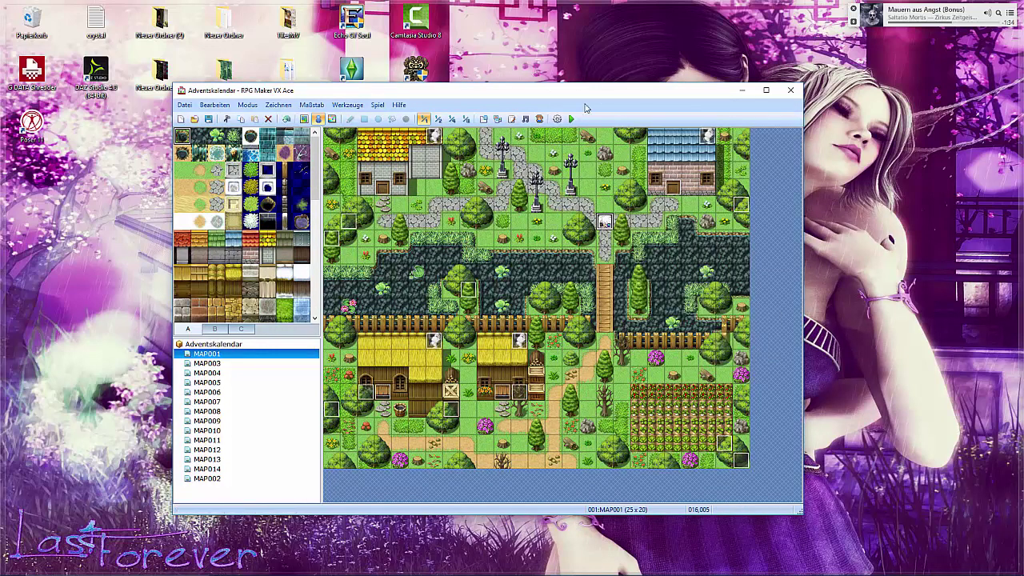
# Start a playtest of the Adventskalendar project and begin a new game.
pyautogui.click(572, 118)
pyautogui.click(440, 329)
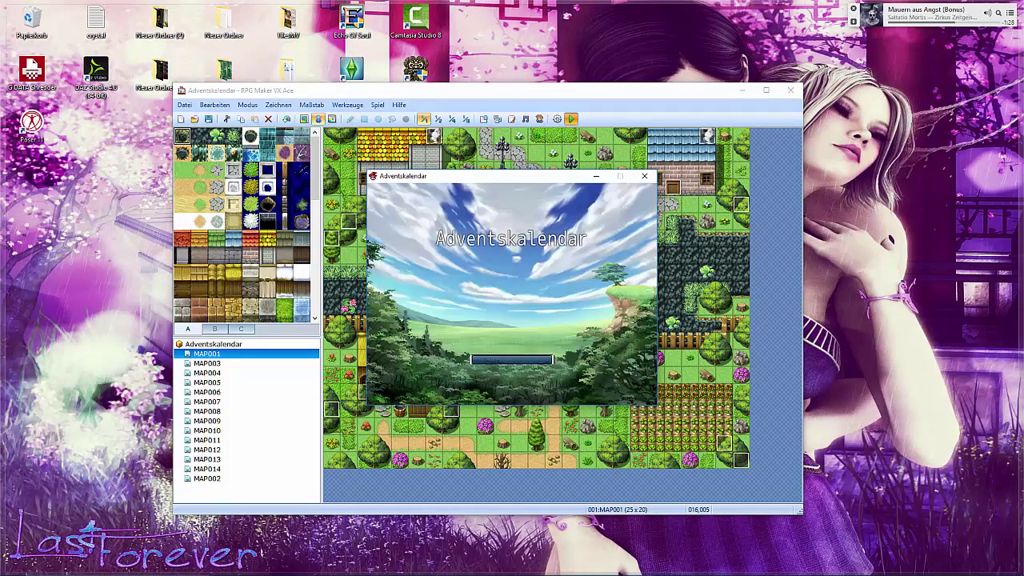
pyautogui.press('Return')
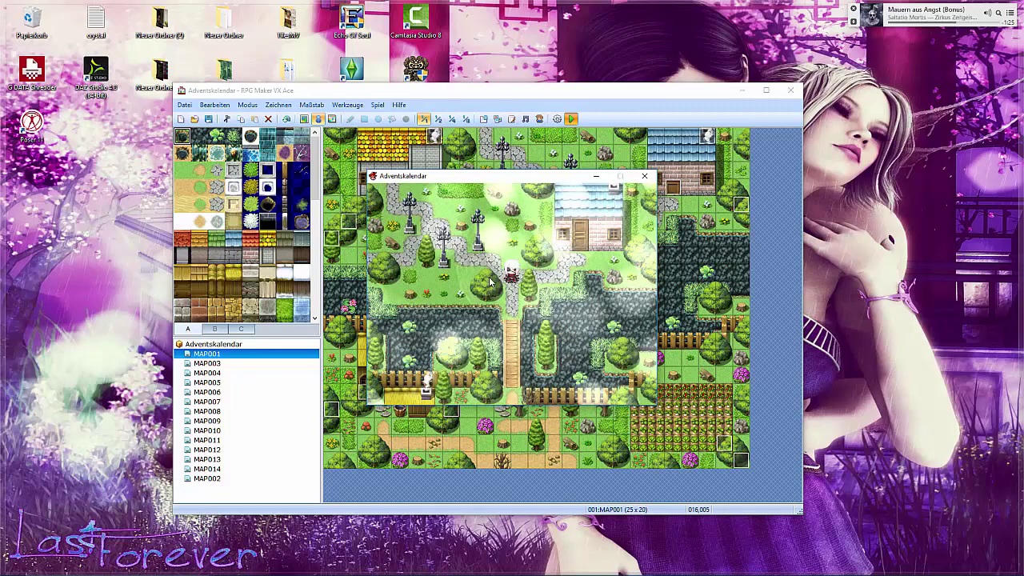
# Walk the character across the bridge to the southern houses and back north to examine the light and shadow overlays.
pyautogui.press('Down')
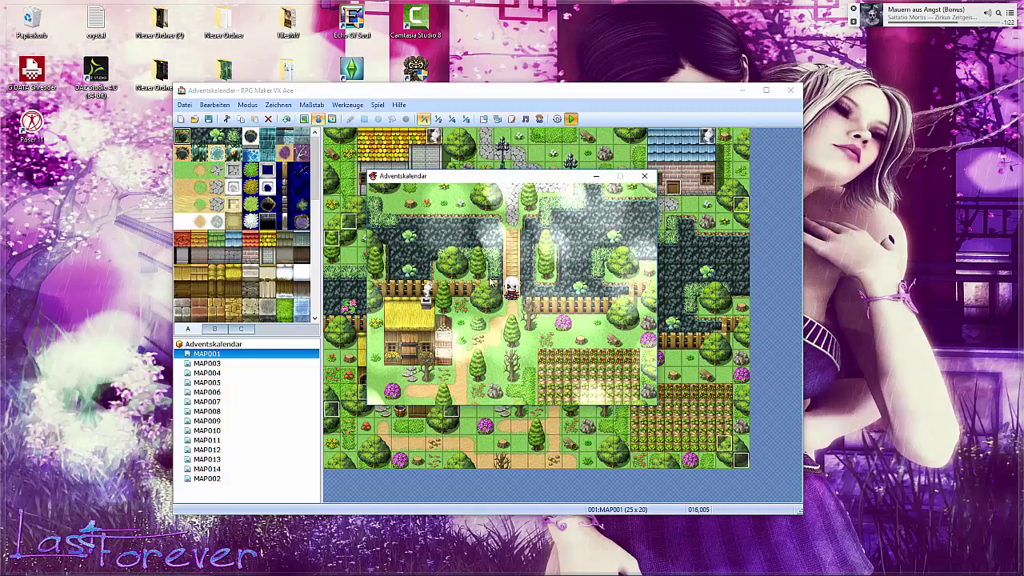
pyautogui.press('Left')
pyautogui.press('Down')
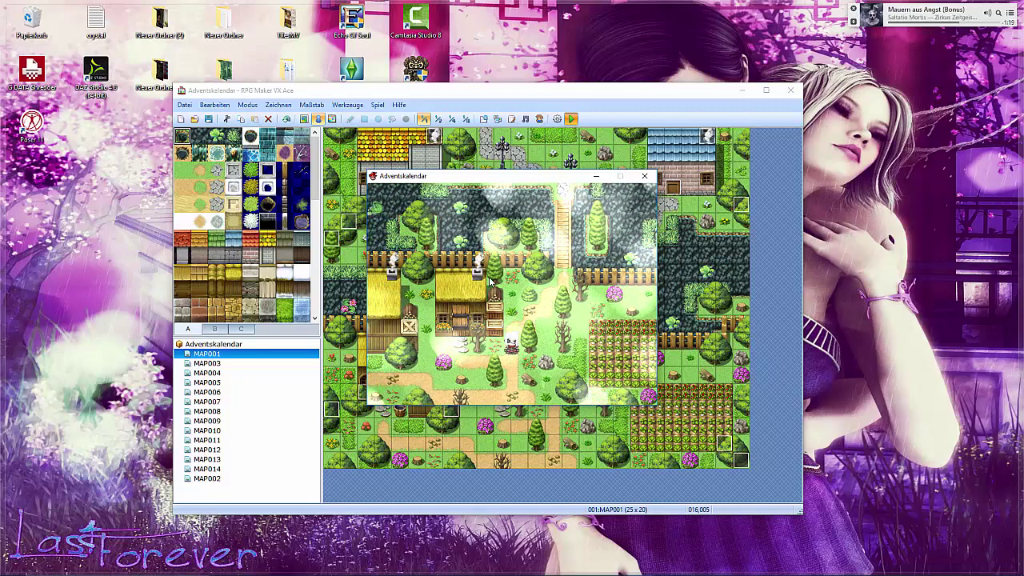
pyautogui.press('Right')
pyautogui.press('Up')
pyautogui.press('Up')
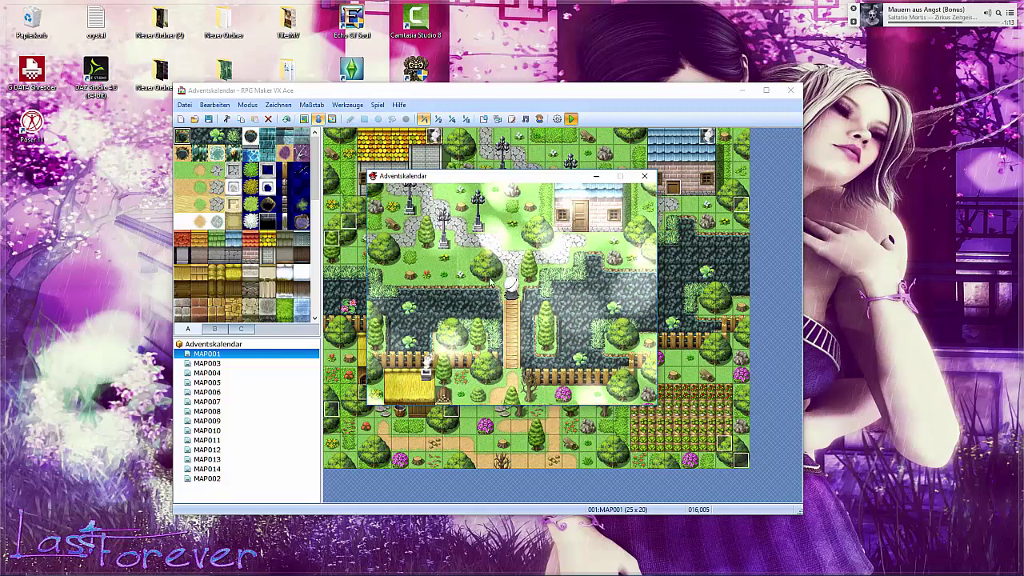
pyautogui.press('Left')
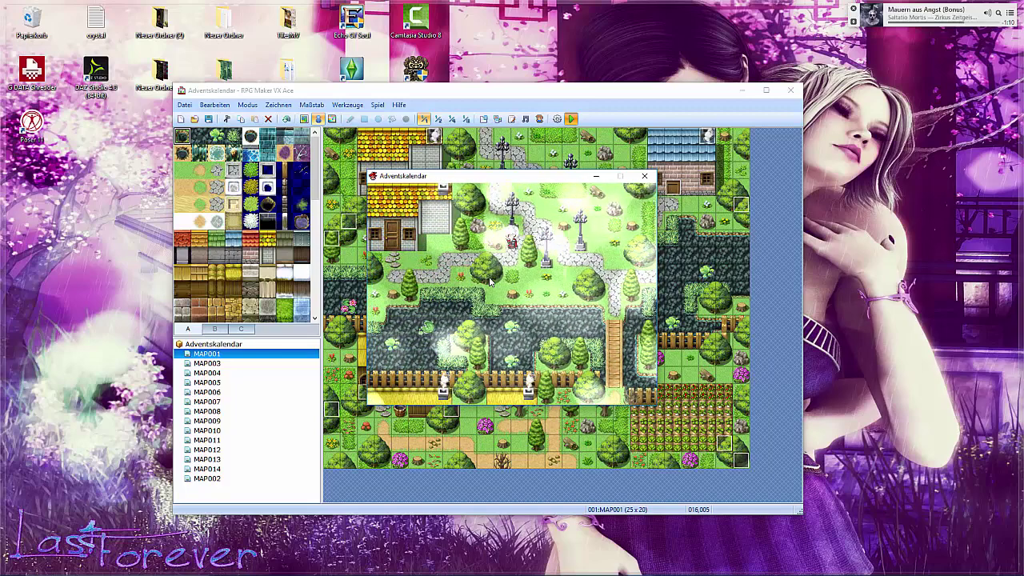
# Walk the character west to the yellow-roofed house to examine the overlays and end the playtest.
pyautogui.press('Left')
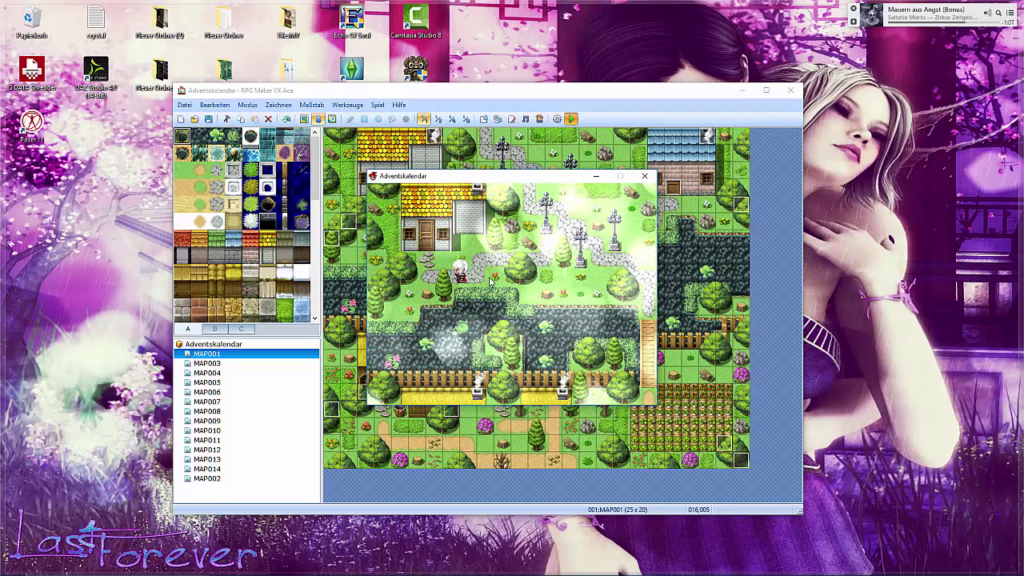
pyautogui.click(644, 175)
# In the overlay event at the map's southeast corner, set the light1-1 picture's opacity to 150 and save the event.
pyautogui.doubleClick(739, 460)
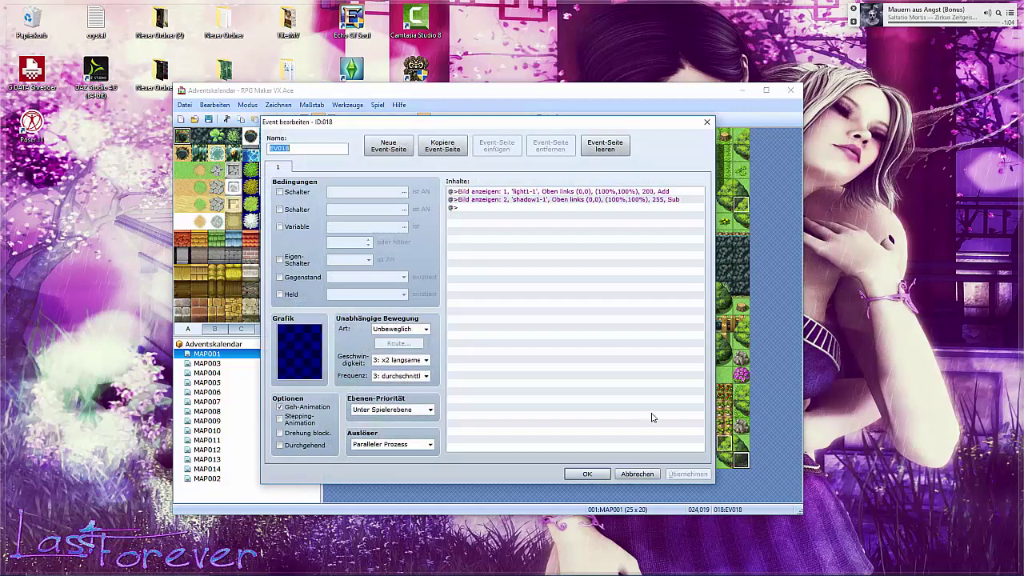
pyautogui.doubleClick(539, 200)
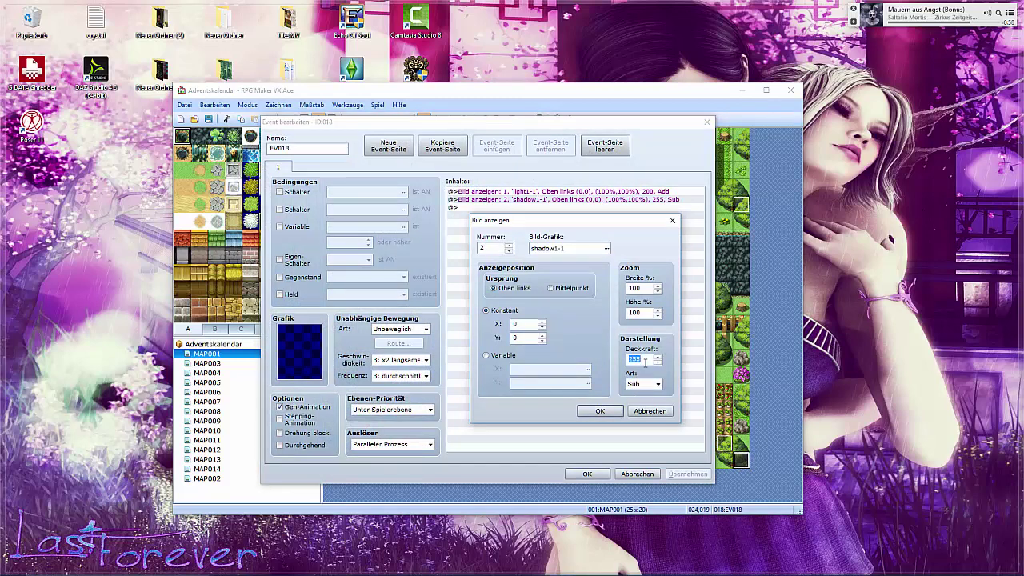
pyautogui.click(649, 410)
pyautogui.rightClick(633, 191)
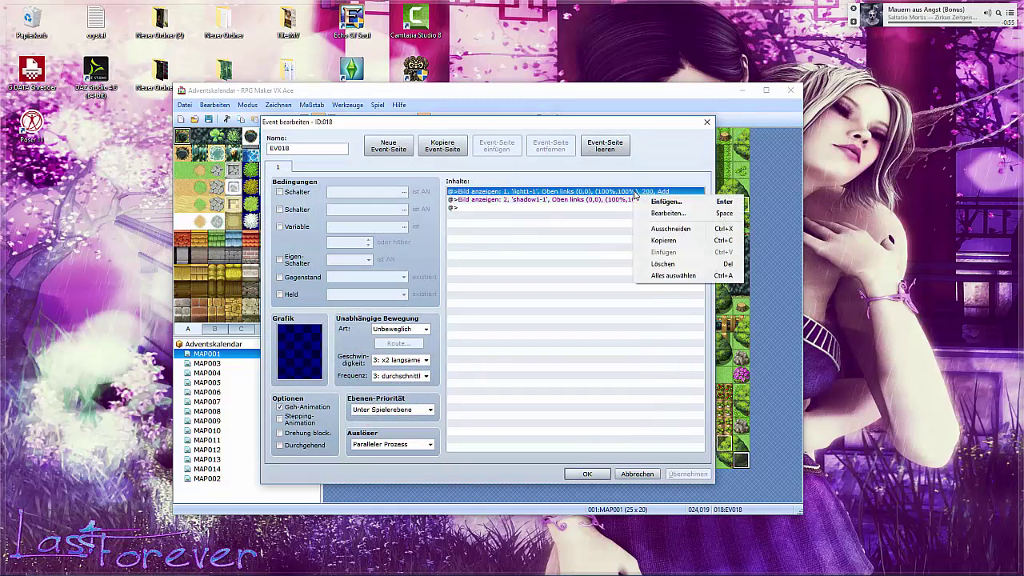
pyautogui.click(663, 209)
pyautogui.doubleClick(627, 360)
pyautogui.write('1')
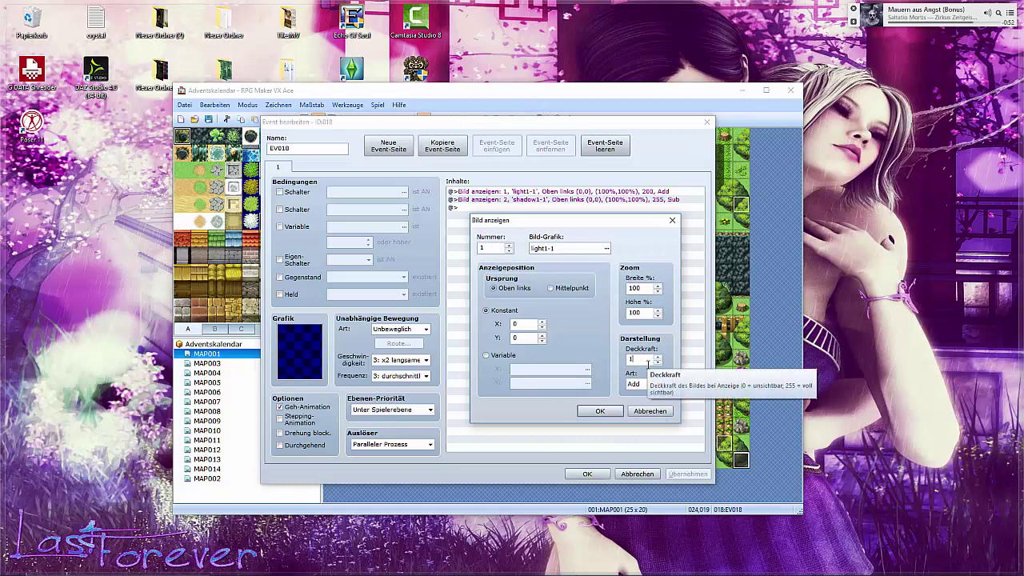
pyautogui.write('50')
pyautogui.click(600, 410)
pyautogui.click(589, 473)
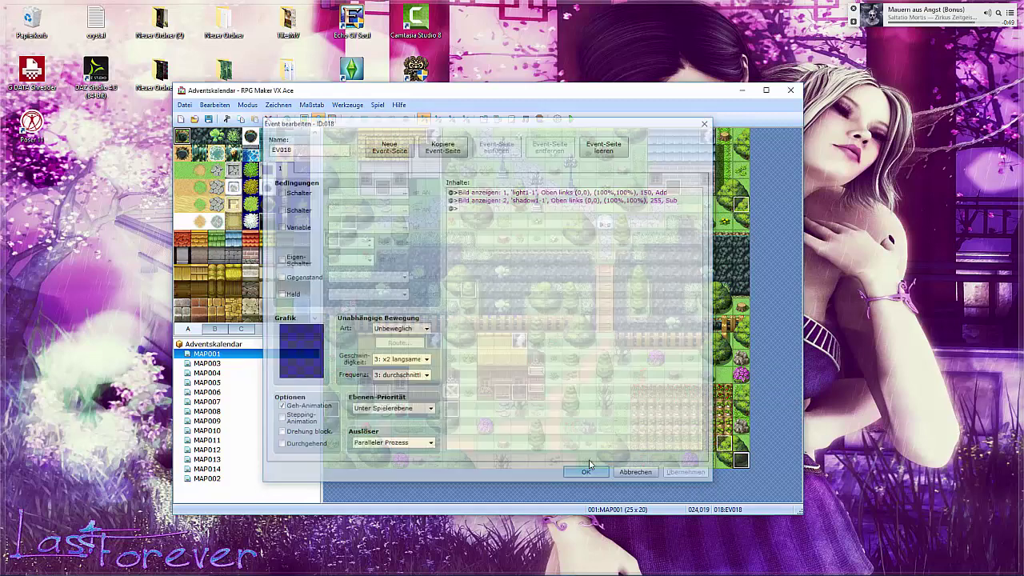
# Playtest a new game, walk south across the bridge to check the light overlay, and end the playtest.
pyautogui.click(571, 119)
pyautogui.click(434, 328)
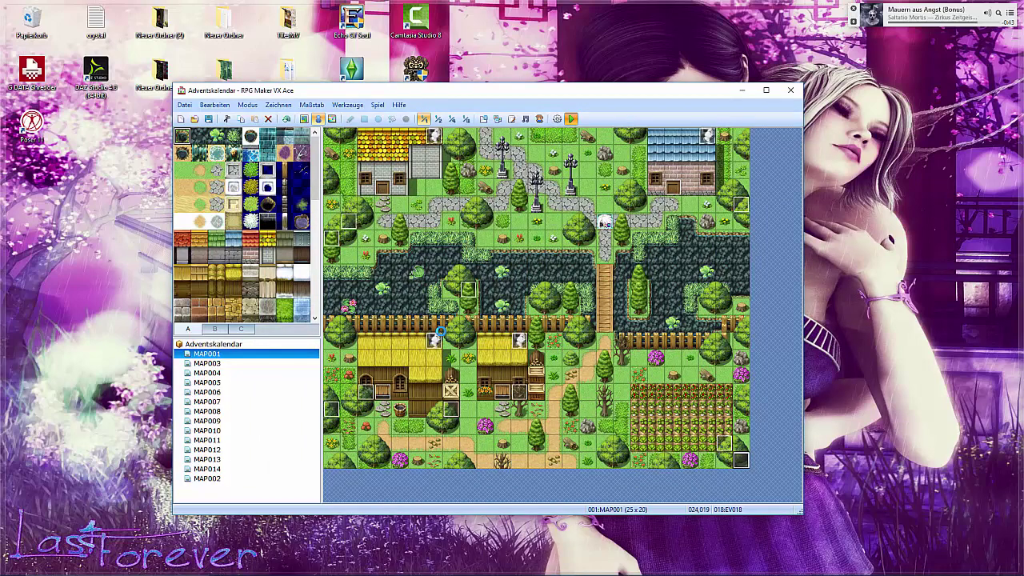
pyautogui.press('Return')
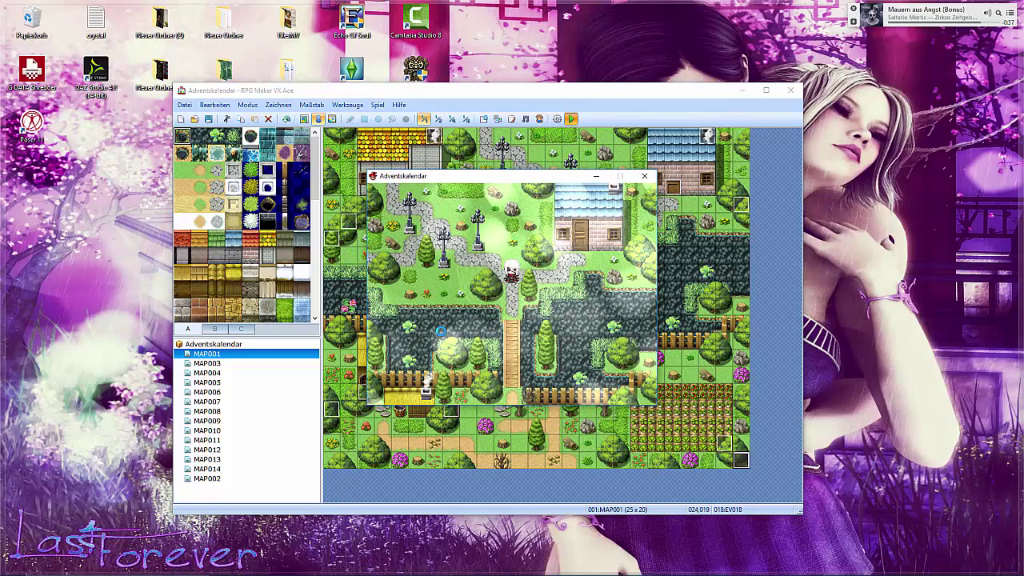
pyautogui.press('Down')
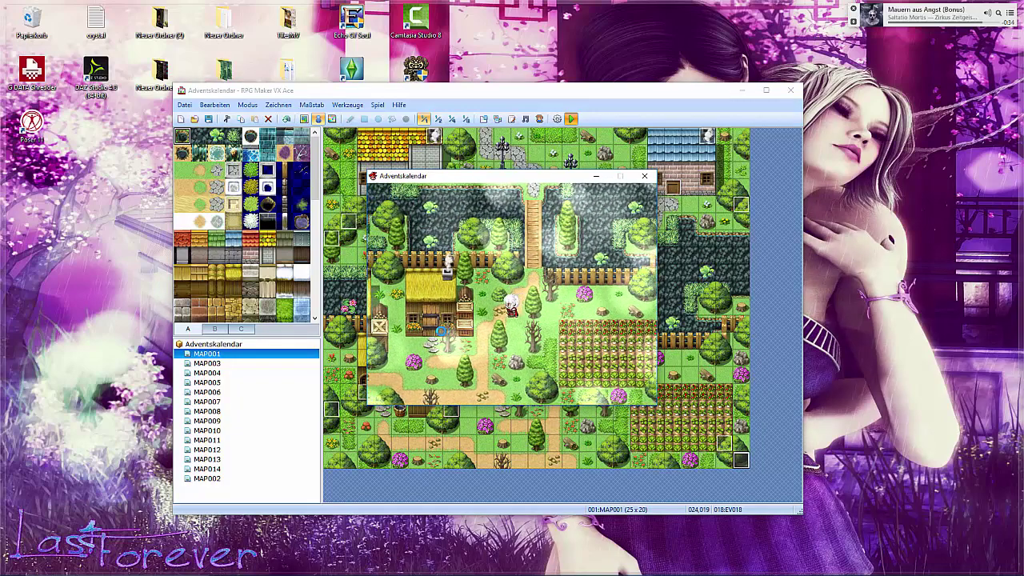
pyautogui.click(645, 176)
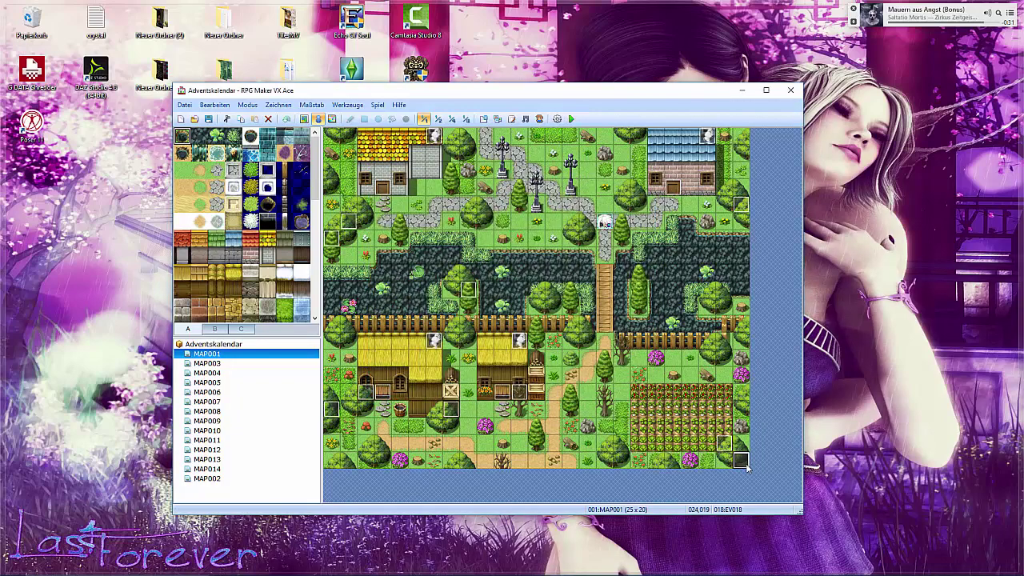
# Swap the blend types in the overlay event, setting shadow1-1 to Add and light1-1 to Sub, and save the event.
pyautogui.doubleClick(548, 254)
pyautogui.doubleClick(504, 192)
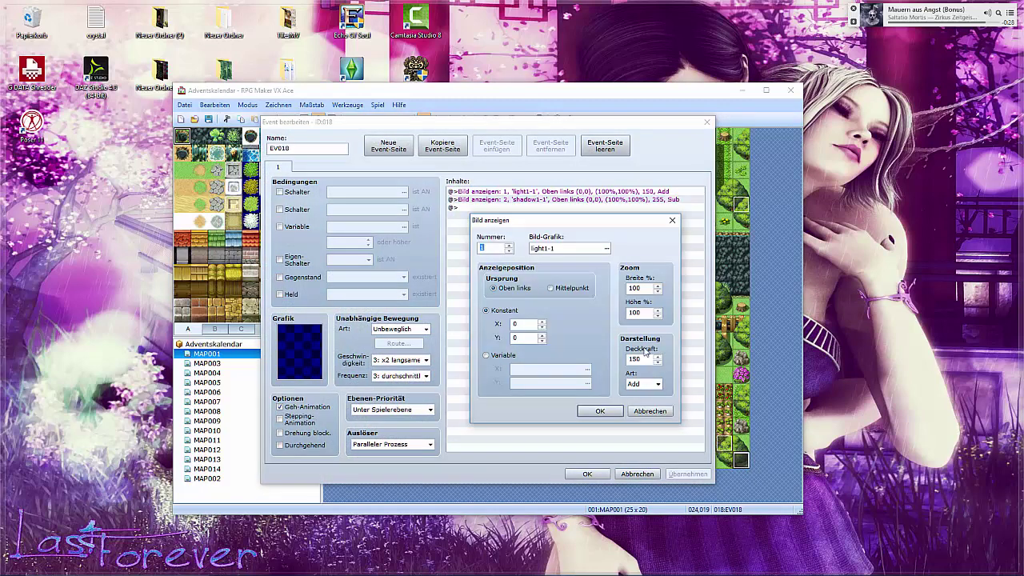
pyautogui.click(649, 409)
pyautogui.rightClick(565, 199)
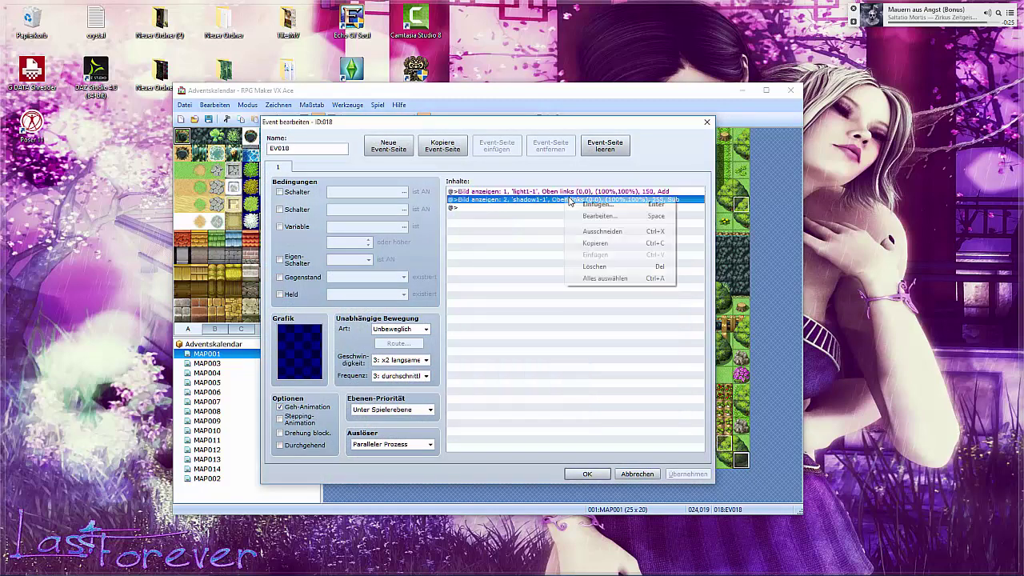
pyautogui.click(590, 215)
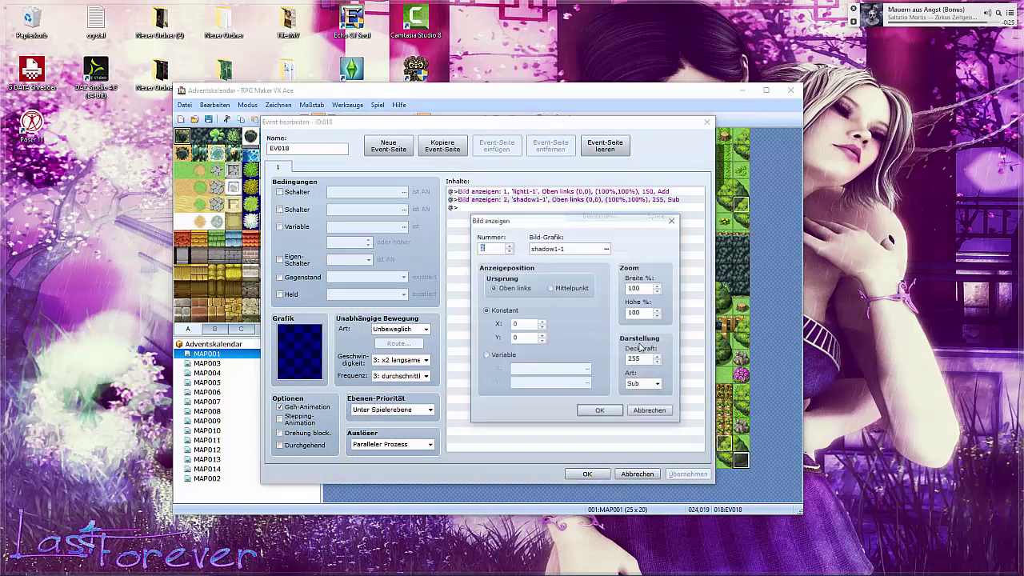
pyautogui.click(602, 409)
pyautogui.rightClick(590, 192)
pyautogui.click(617, 211)
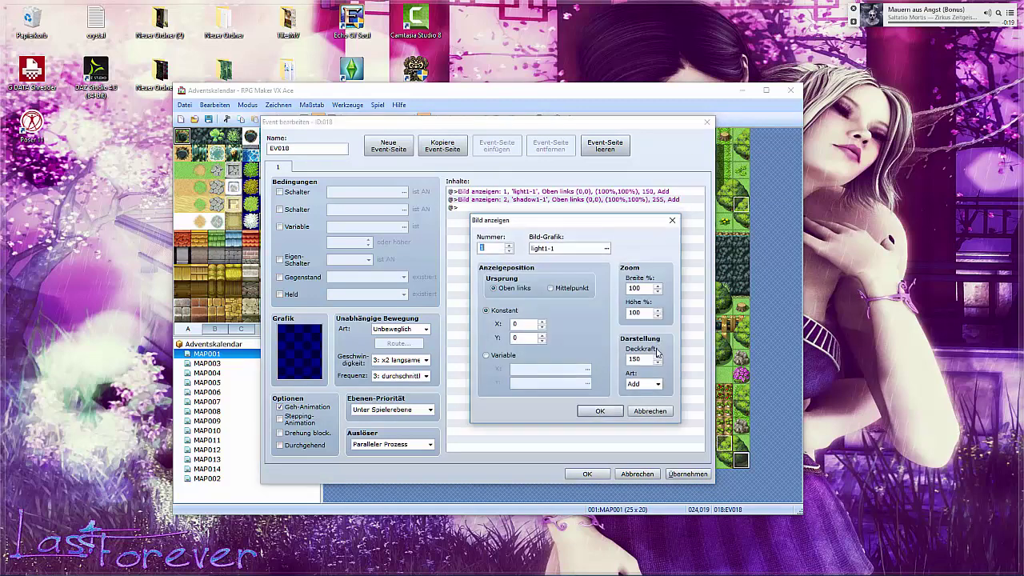
pyautogui.click(640, 412)
pyautogui.click(599, 410)
pyautogui.click(586, 473)
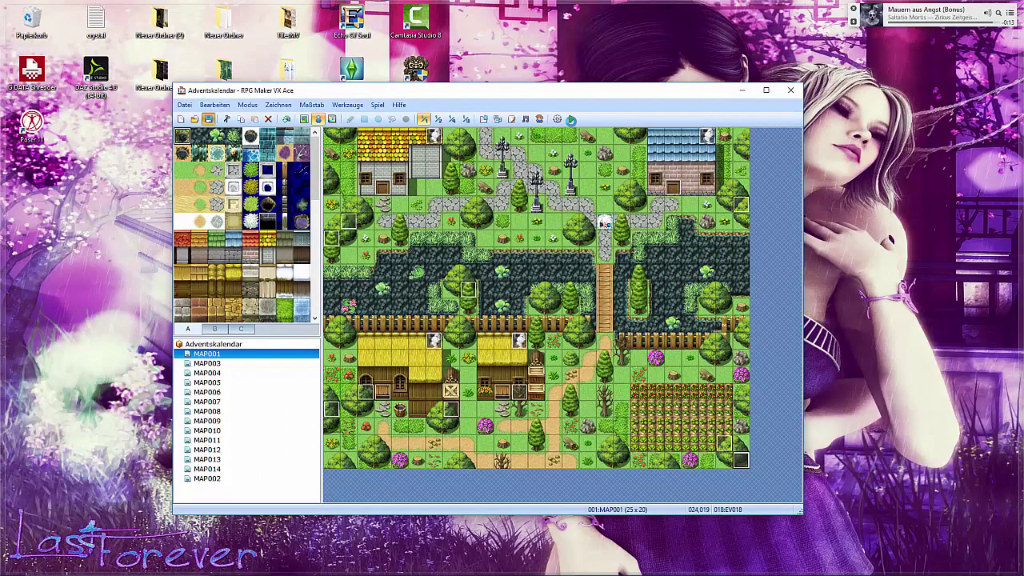
# Playtest the swapped blend types, walking around the northern paths between the two houses, and end the playtest.
pyautogui.click(570, 119)
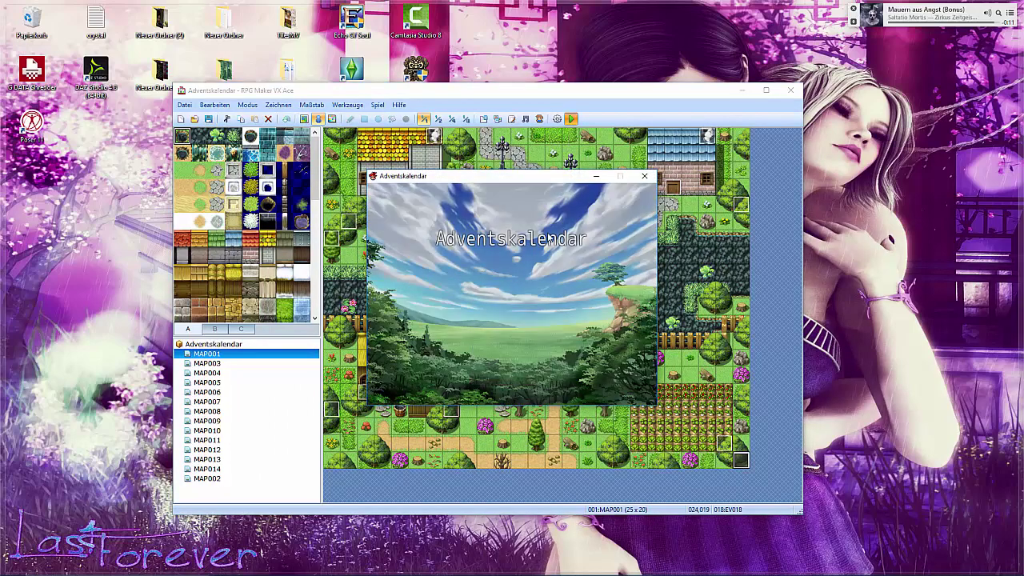
pyautogui.press('Down')
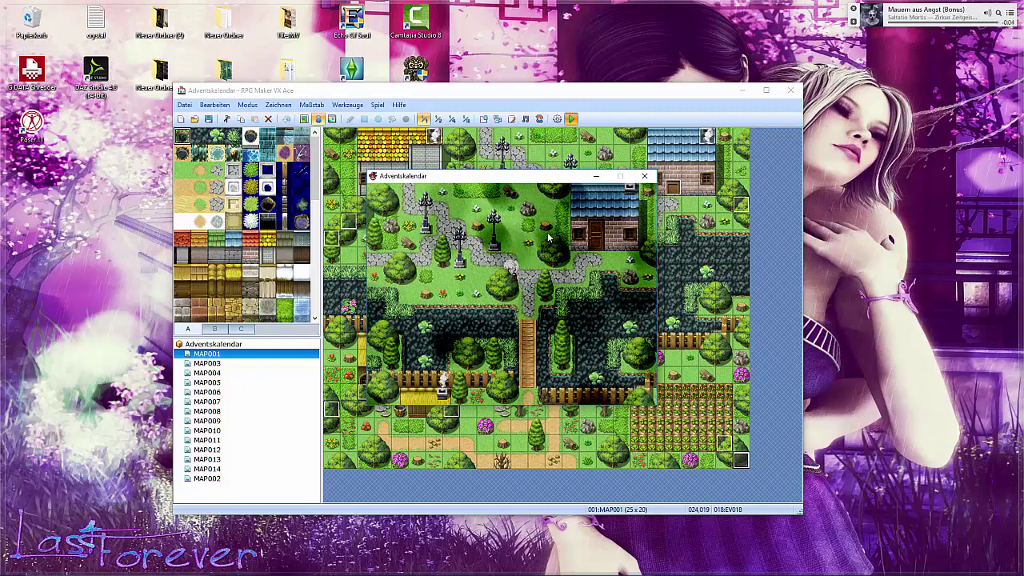
pyautogui.press('Left')
pyautogui.press('Up')
pyautogui.press('Left')
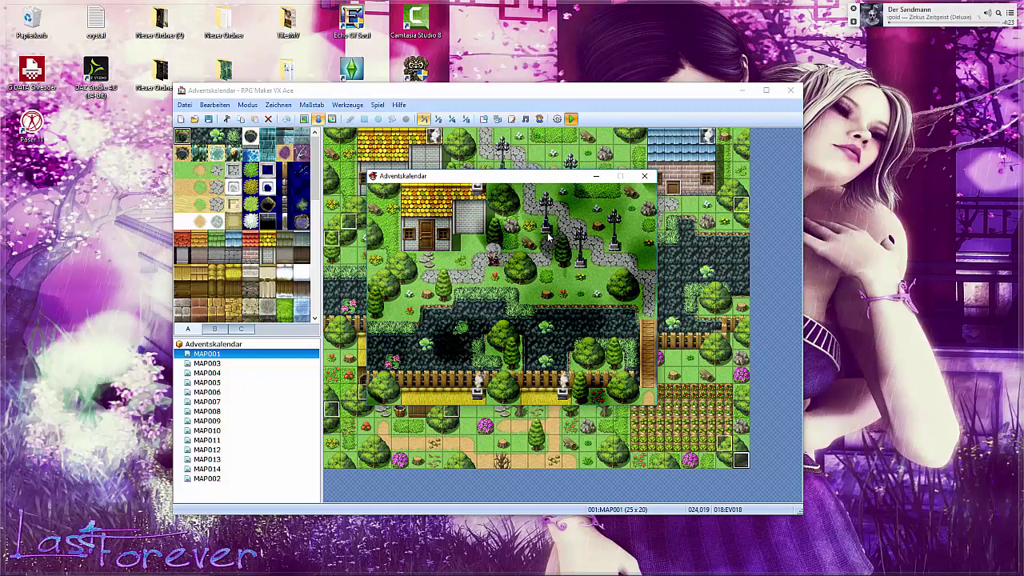
pyautogui.press('Right')
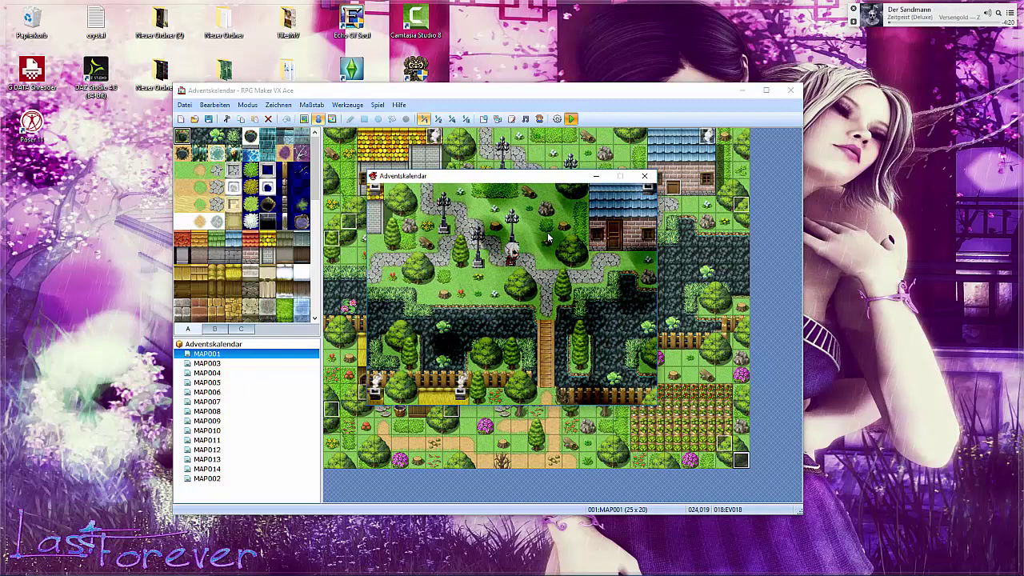
pyautogui.click(643, 176)
# Switch the light1-1 picture back to Add and the shadow1-1 picture back to Sub, and save the event.
pyautogui.doubleClick(740, 460)
pyautogui.click(613, 192)
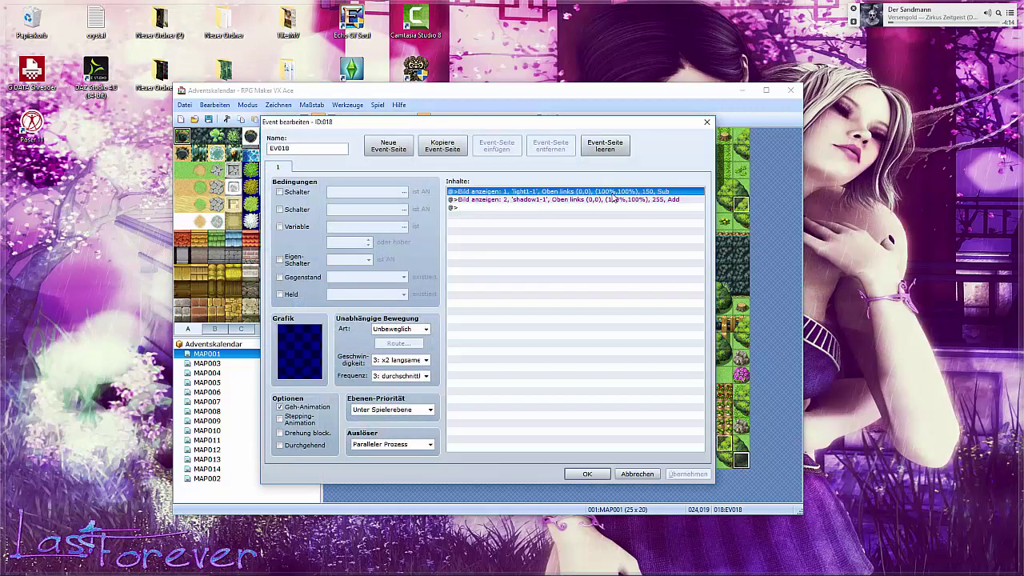
pyautogui.rightClick(614, 193)
pyautogui.click(640, 214)
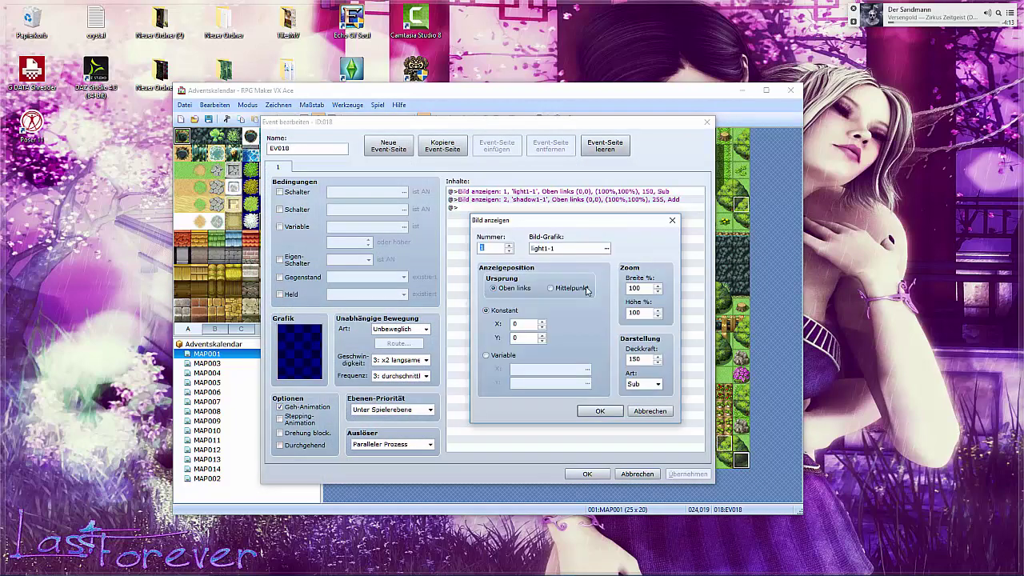
pyautogui.click(595, 413)
pyautogui.click(587, 473)
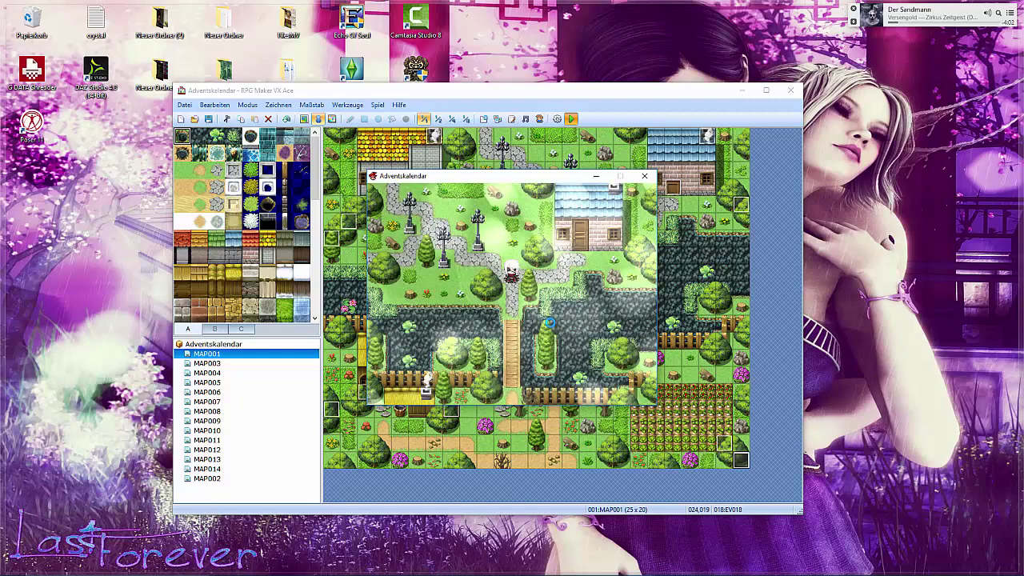
# Walk the character across the bridge and past the thatched southern houses to examine the overlays, and end the playtest.
pyautogui.press('Down')
pyautogui.press('Down')
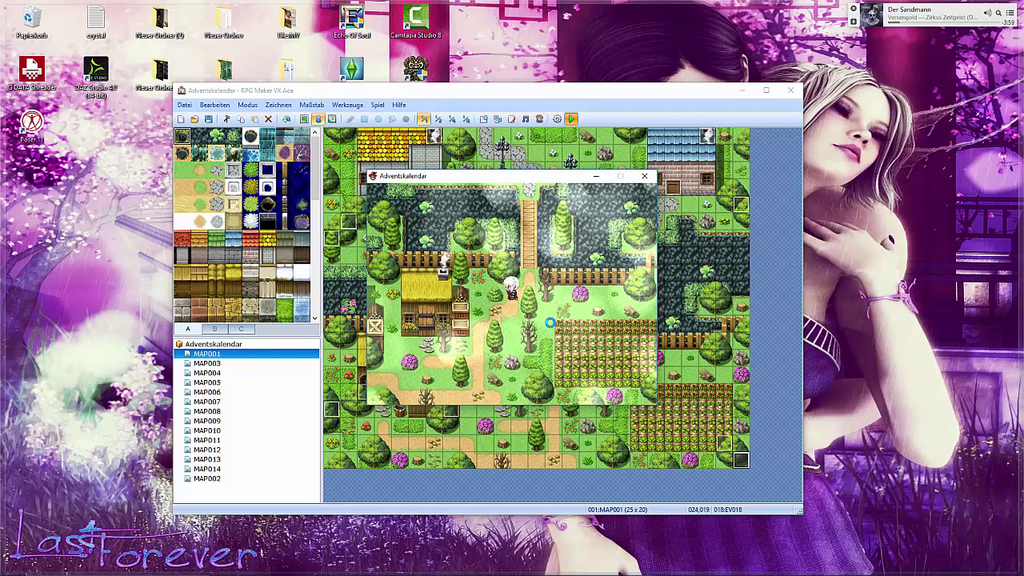
pyautogui.press('Left')
pyautogui.press('Down')
pyautogui.press('Left')
pyautogui.press('Left')
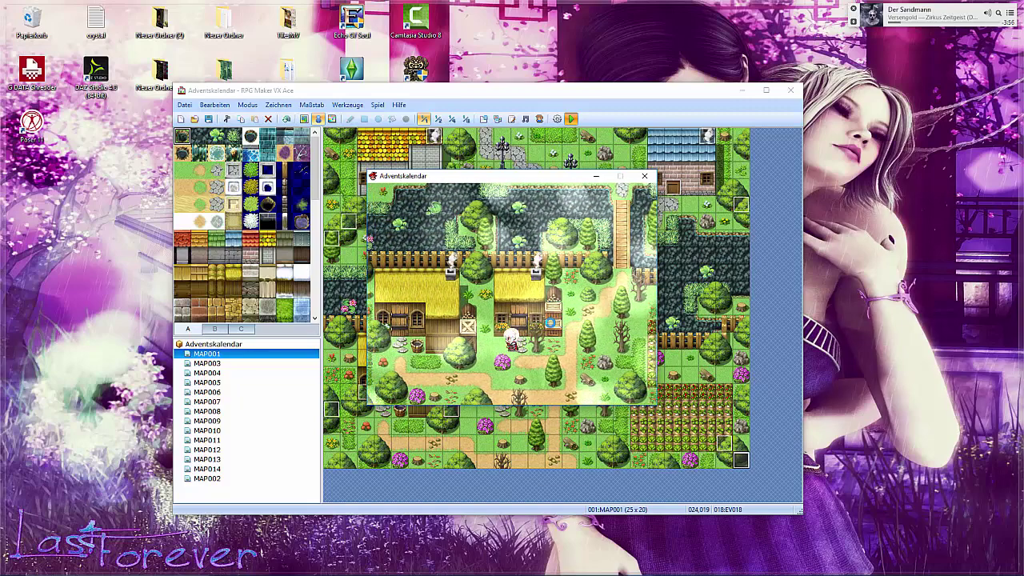
pyautogui.press('Down')
pyautogui.press('Left')
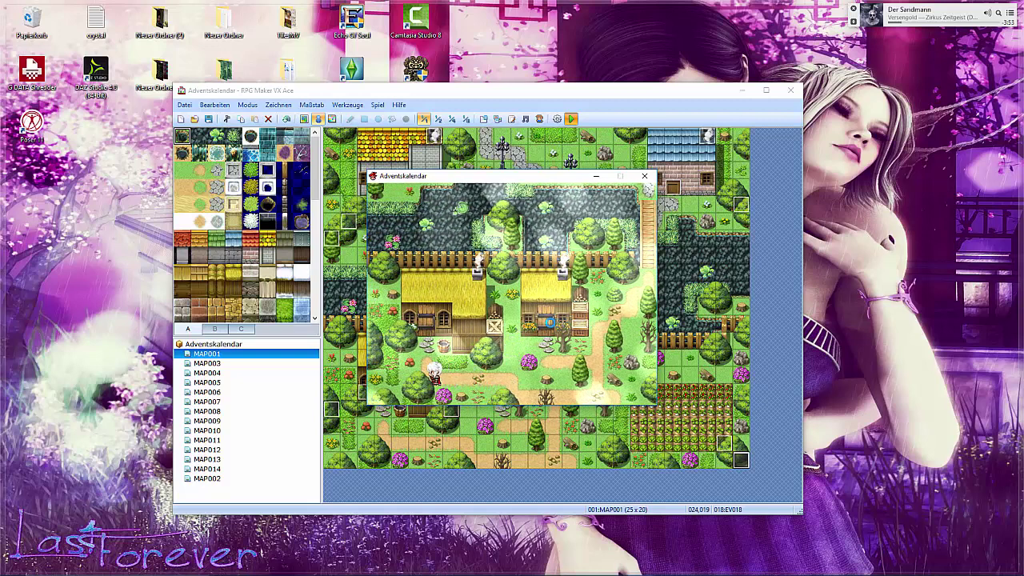
pyautogui.press('Right')
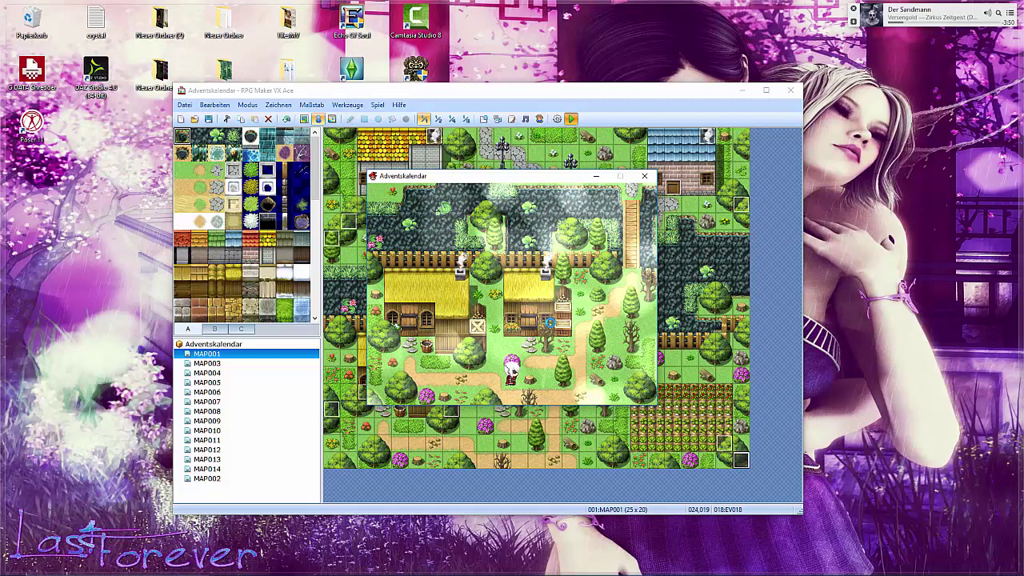
pyautogui.click(645, 176)
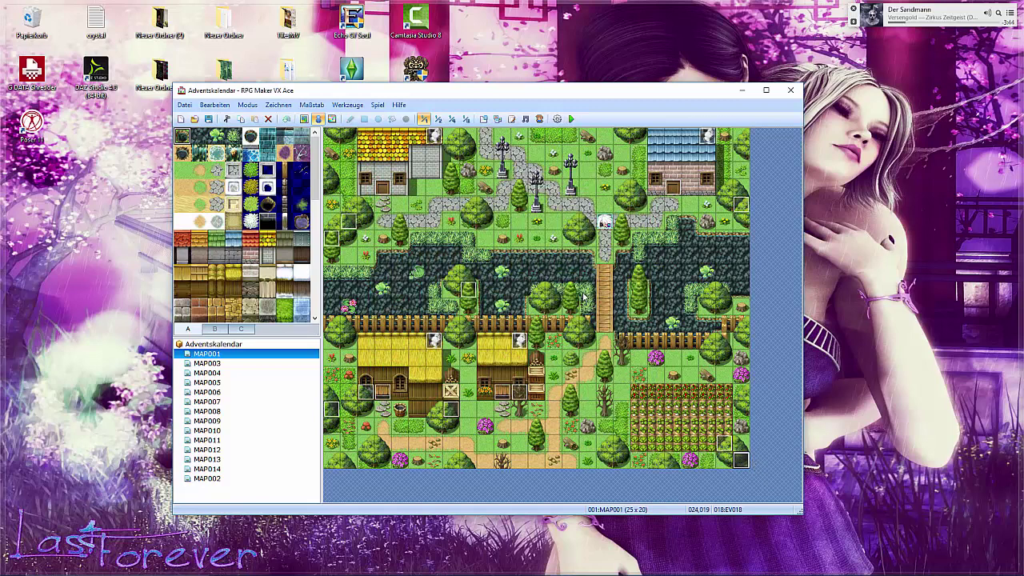
# Show MAP002 in the map editor, switch to Photoshop and close MAP001.png without saving its changes.
pyautogui.click(206, 478)
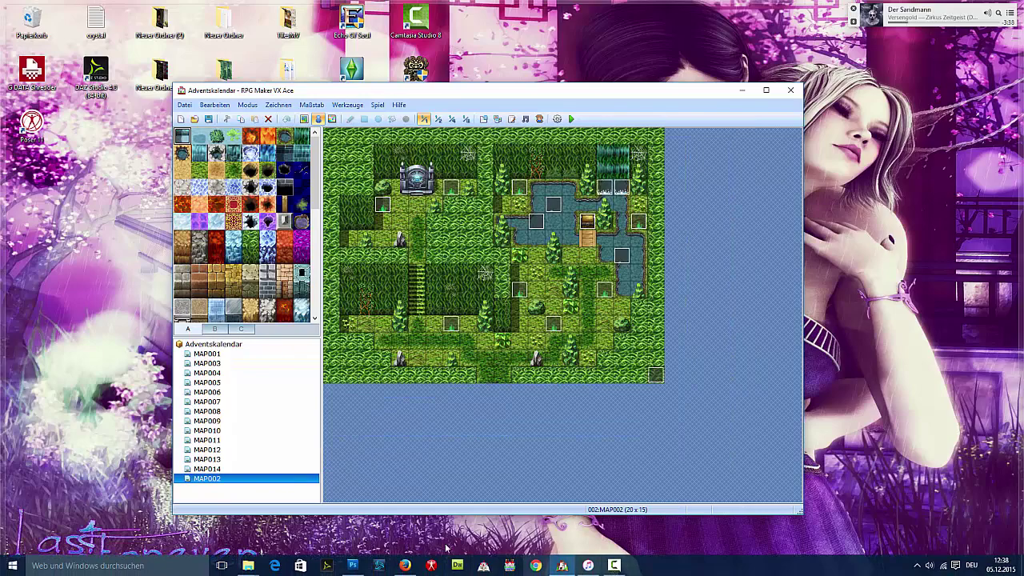
pyautogui.click(404, 565)
pyautogui.click(405, 566)
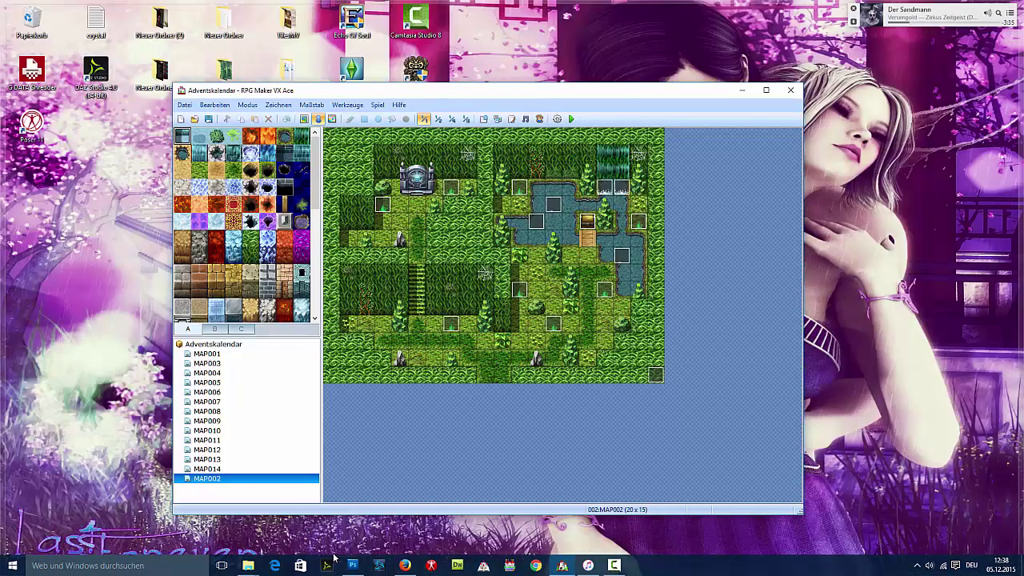
pyautogui.click(352, 565)
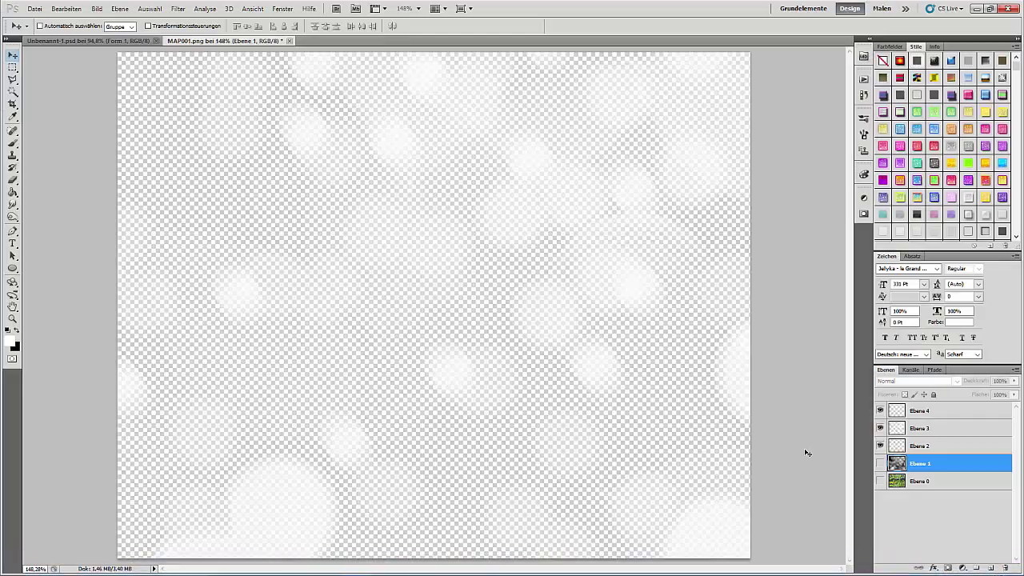
pyautogui.click(286, 41)
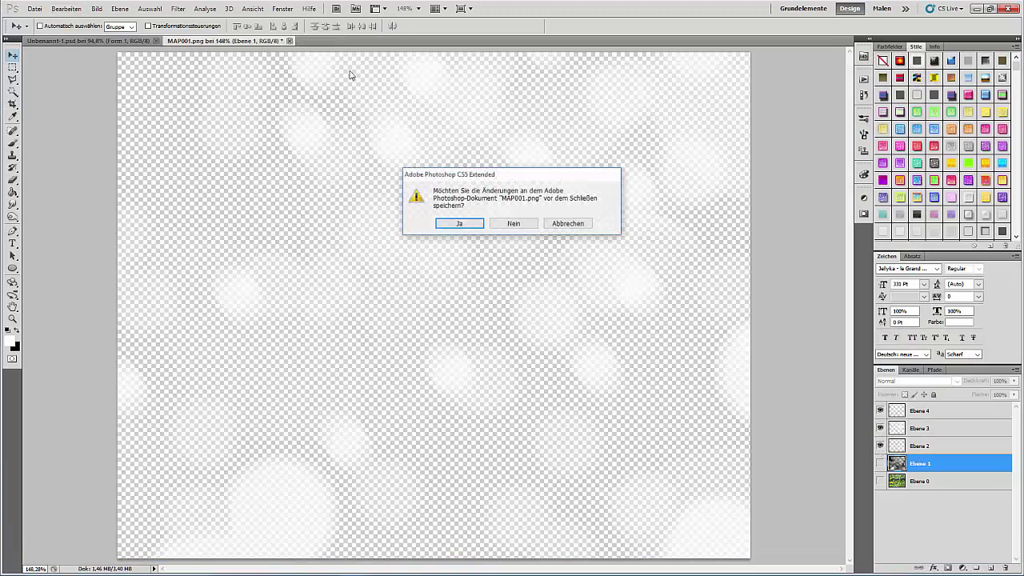
pyautogui.click(519, 253)
# Open the MAP002 image from the Mapshots folder in Photoshop and fit it to the screen.
pyautogui.moveTo(259, 570)
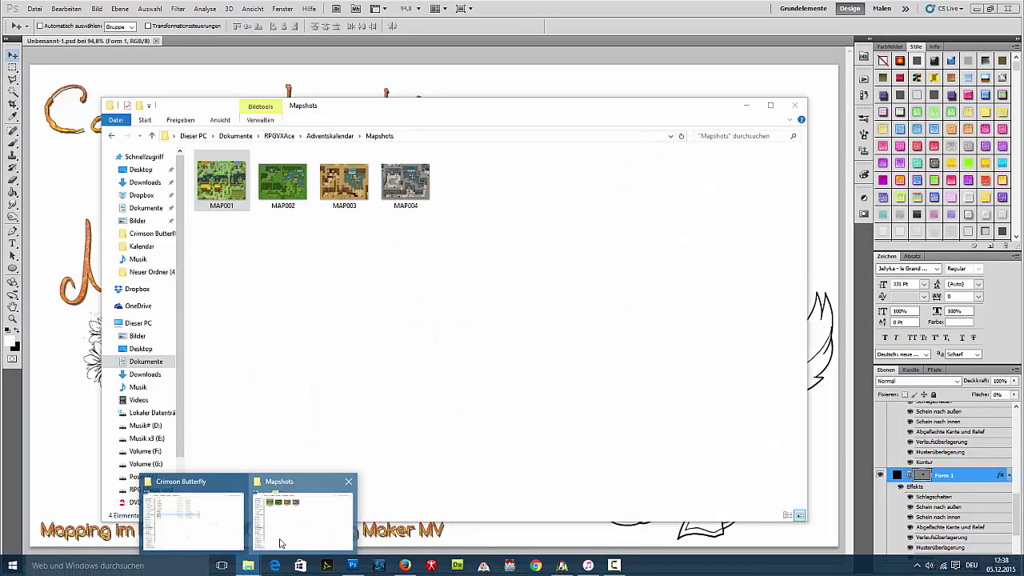
pyautogui.click(288, 528)
pyautogui.rightClick(286, 202)
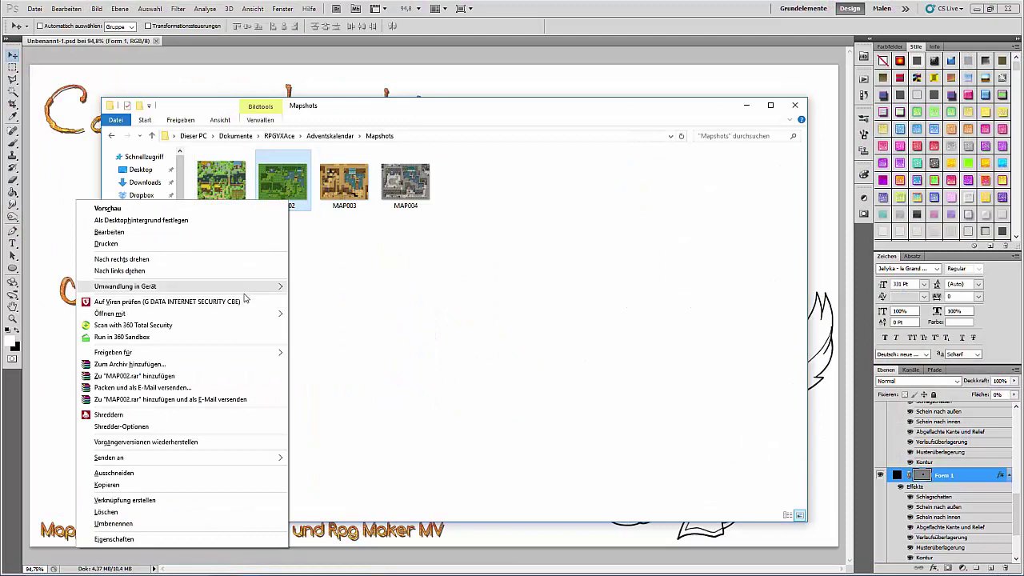
pyautogui.moveTo(252, 315)
pyautogui.click(332, 314)
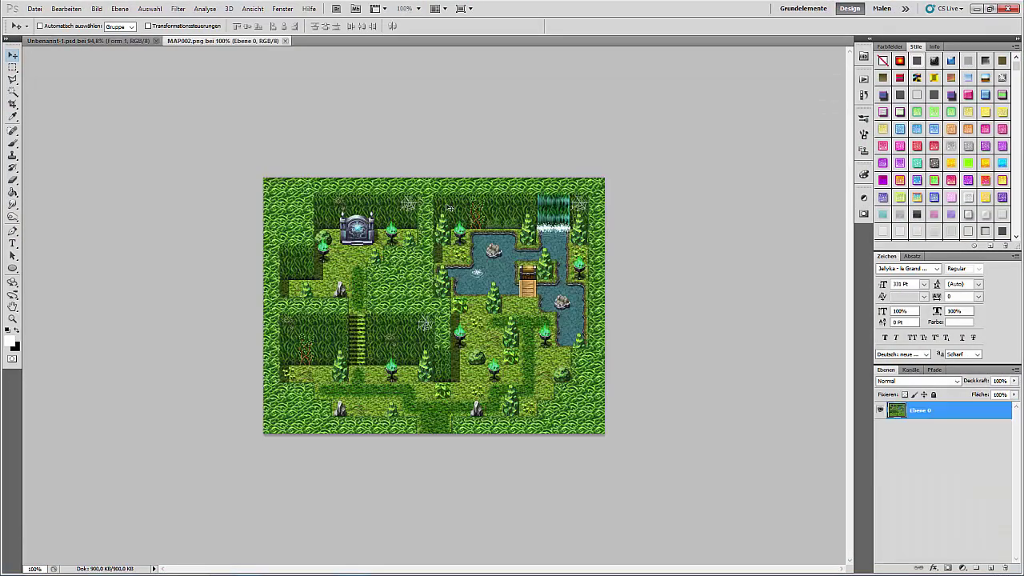
pyautogui.click(12, 320)
pyautogui.rightClick(324, 356)
pyautogui.click(348, 364)
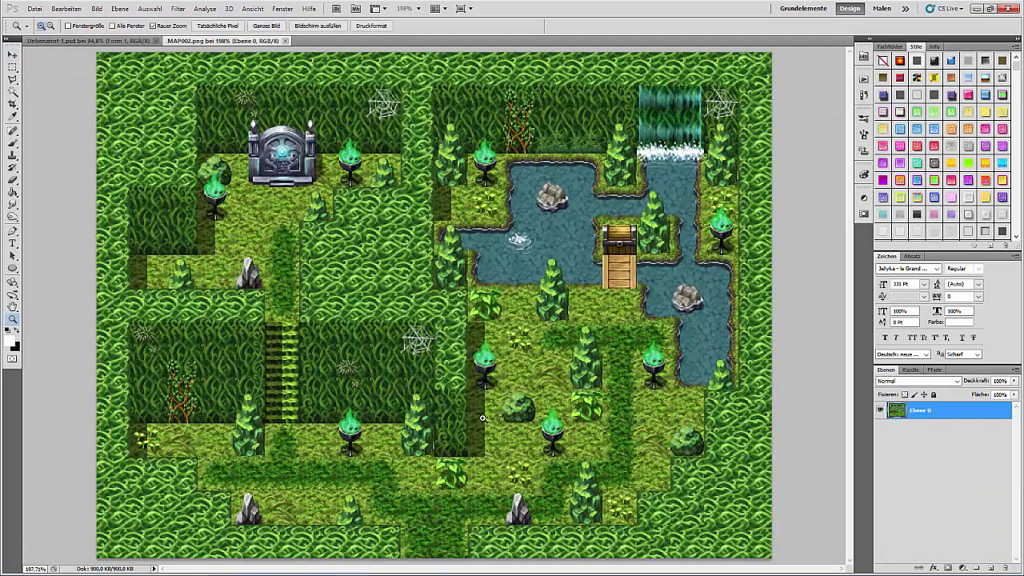
# Add a new layer above the map image and set up a soft round brush 31 px in size.
pyautogui.click(990, 568)
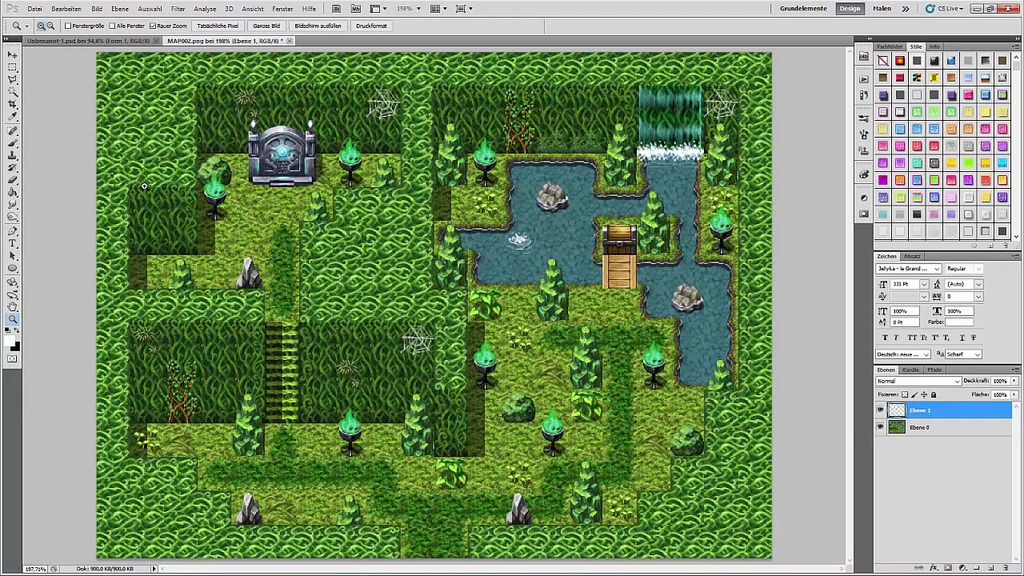
pyautogui.click(12, 143)
pyautogui.click(50, 29)
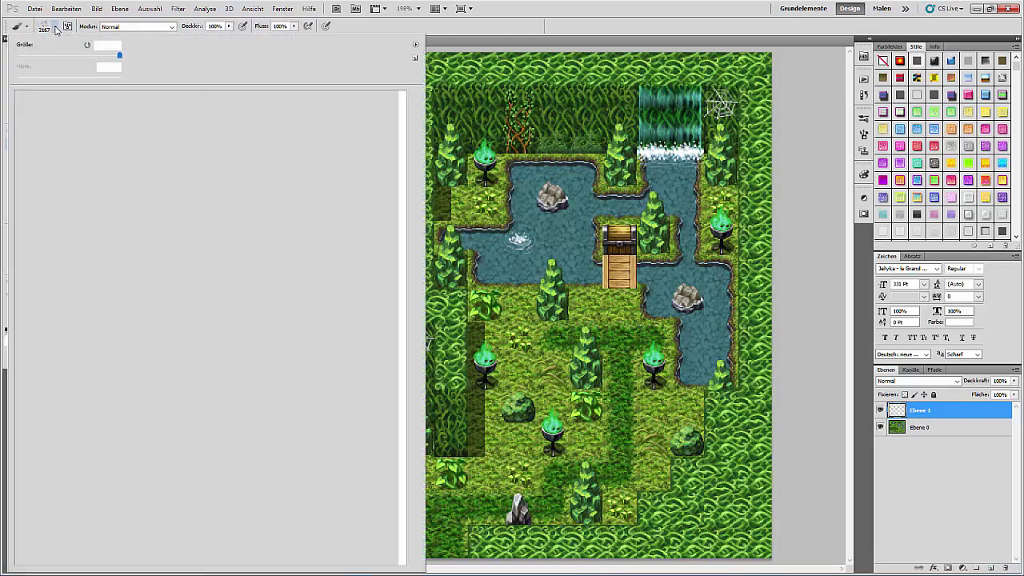
pyautogui.moveTo(403, 356); pyautogui.dragTo(403, 112)
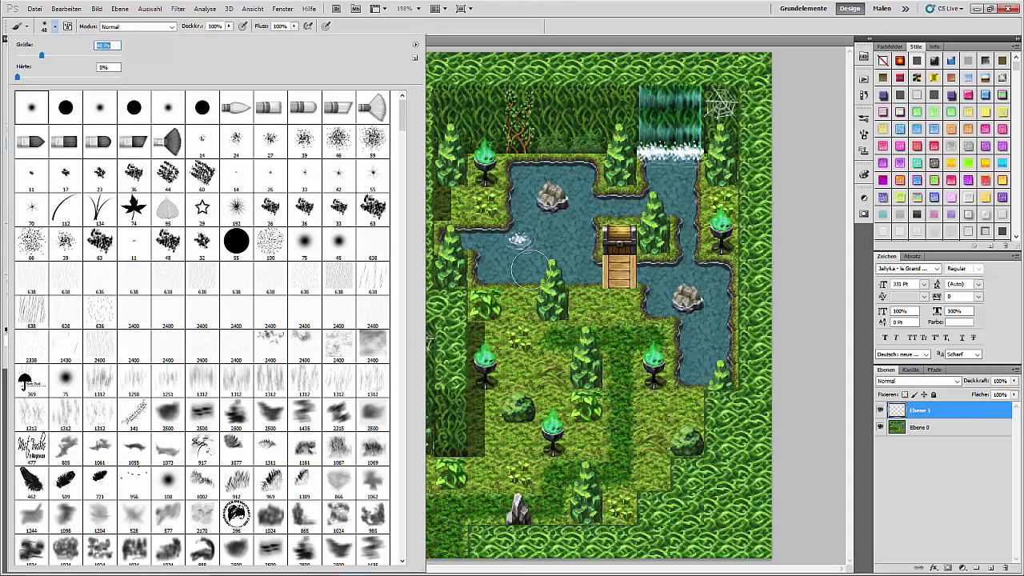
pyautogui.press('Return')
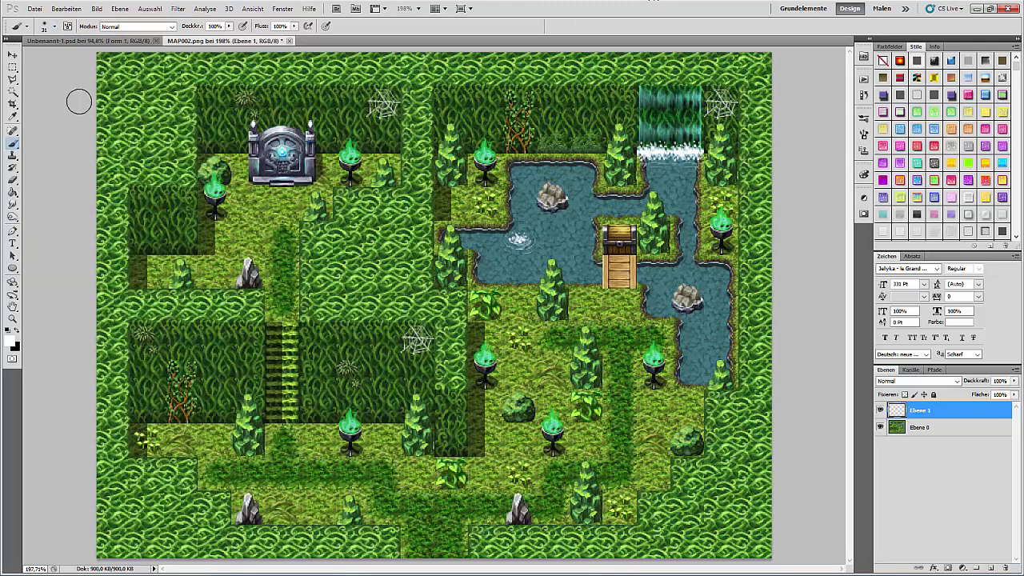
# Paint over the ponds and waterfall in a light blue sampled from the water's edge, and set Ebene 1 to Weiches Licht (Soft Light).
pyautogui.click(14, 116)
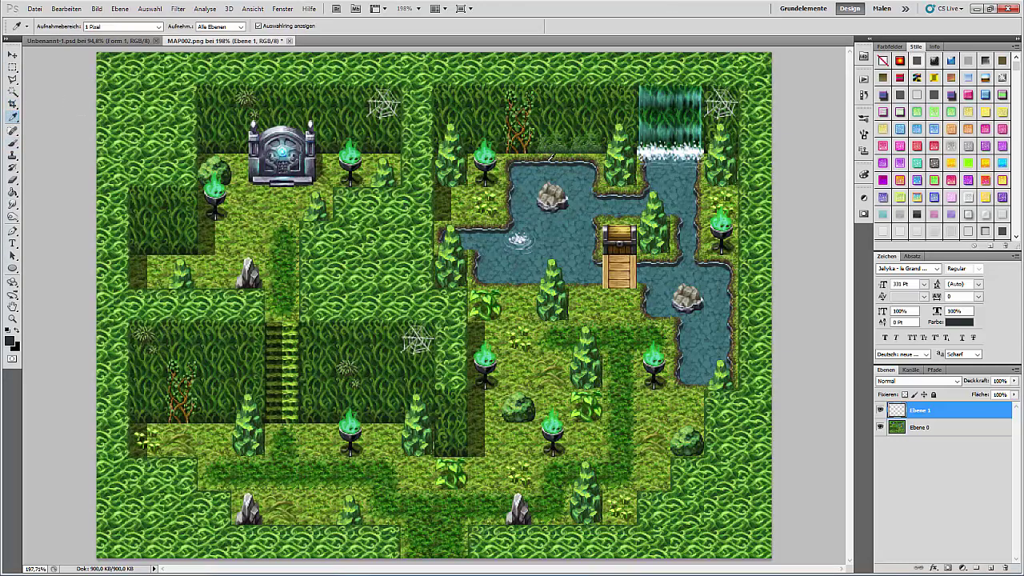
pyautogui.click(547, 161)
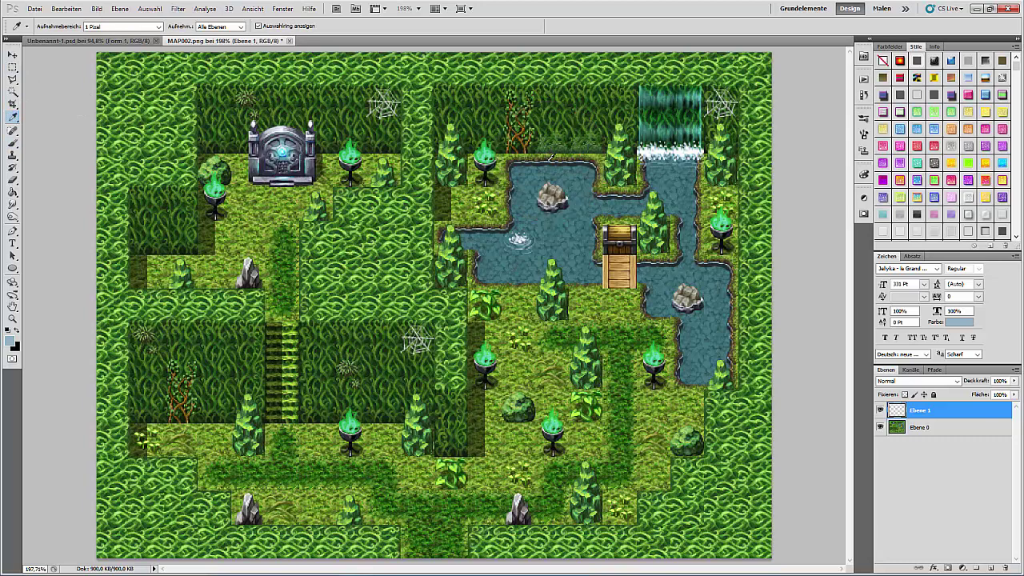
pyautogui.click(13, 142)
pyautogui.moveTo(576, 212)
pyautogui.mouseDown()
pyautogui.moveTo(580, 280)
pyautogui.moveTo(535, 261)
pyautogui.moveTo(490, 270)
pyautogui.moveTo(471, 234)
pyautogui.moveTo(524, 233)
pyautogui.moveTo(522, 182)
pyautogui.moveTo(566, 183)
pyautogui.moveTo(552, 210)
pyautogui.moveTo(644, 200)
pyautogui.moveTo(682, 170)
pyautogui.moveTo(670, 198)
pyautogui.moveTo(686, 240)
pyautogui.moveTo(649, 272)
pyautogui.moveTo(660, 286)
pyautogui.moveTo(708, 276)
pyautogui.moveTo(715, 313)
pyautogui.moveTo(691, 329)
pyautogui.moveTo(703, 364)
pyautogui.moveTo(724, 336)
pyautogui.moveTo(689, 126)
pyautogui.moveTo(649, 88)
pyautogui.moveTo(682, 153)
pyautogui.mouseUp()
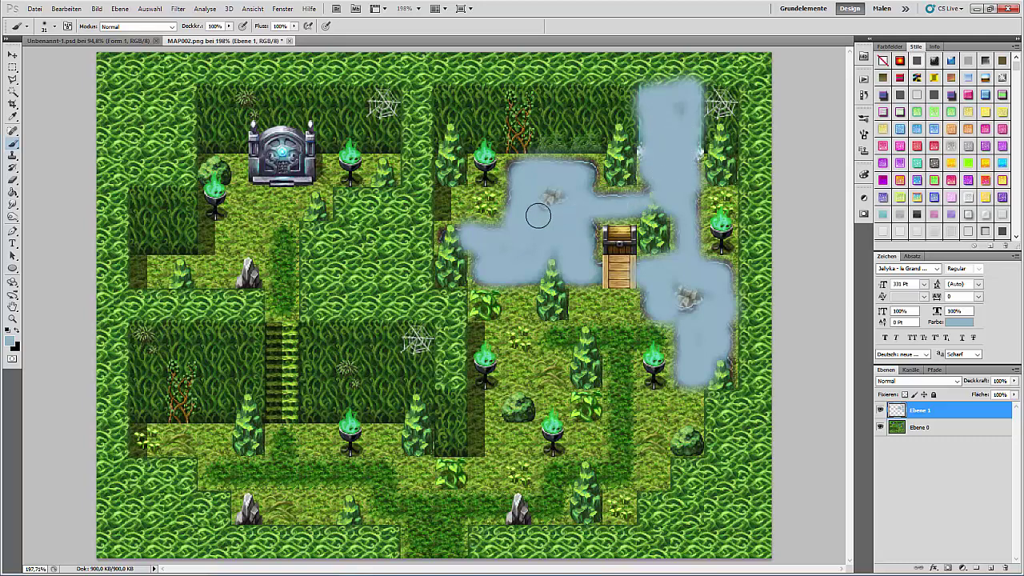
pyautogui.click(904, 382)
pyautogui.click(892, 249)
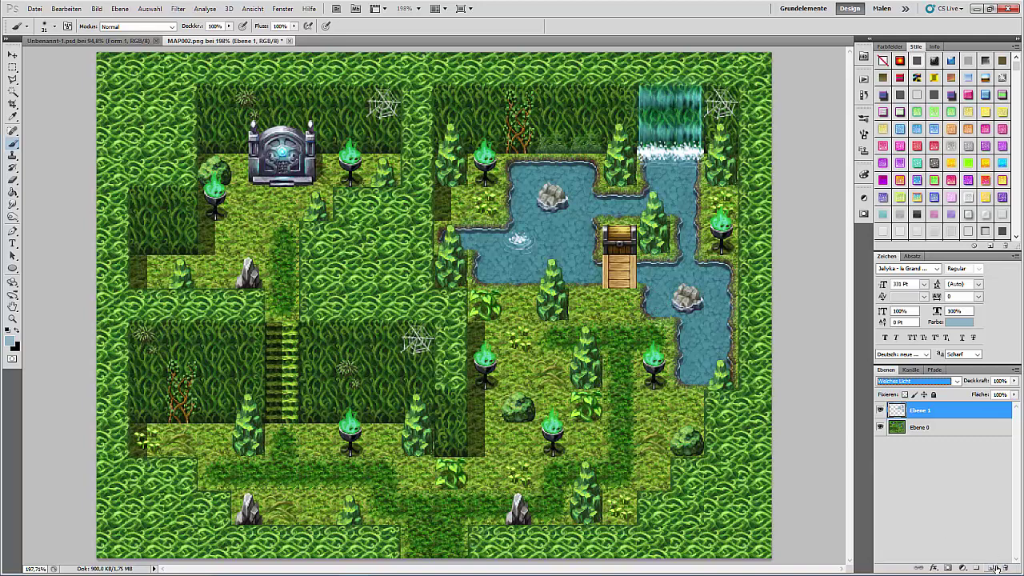
# Add another new layer and choose a muted dark green, based on a brazier flame, as the foreground colour.
pyautogui.click(992, 567)
pyautogui.click(9, 341)
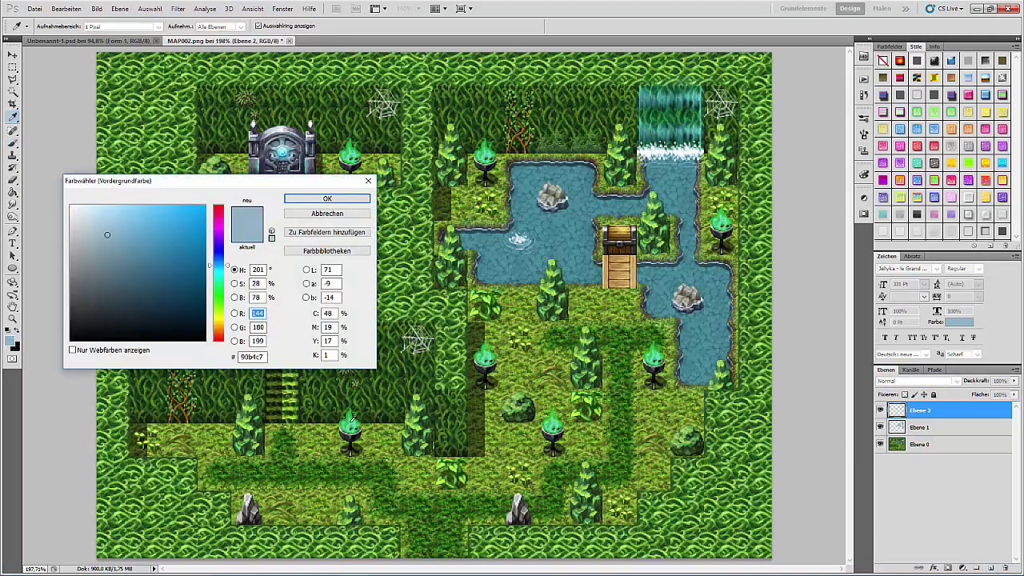
pyautogui.click(346, 412)
pyautogui.moveTo(136, 293); pyautogui.dragTo(139, 280)
pyautogui.click(139, 273)
pyautogui.click(305, 204)
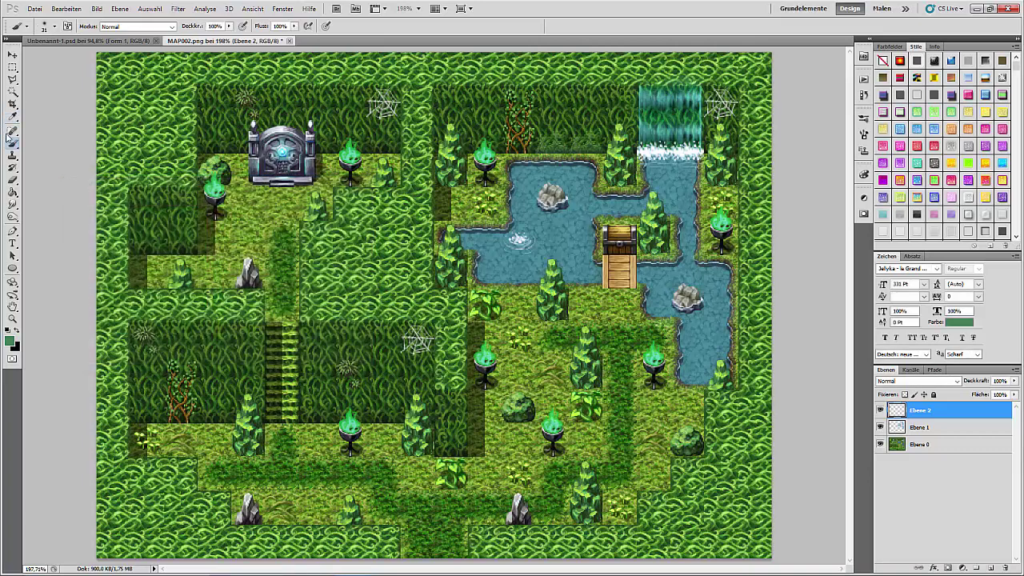
# Dab a soft 200 px green glow over each of the eight braziers on Ebene 2.
pyautogui.press('b')
pyautogui.click(54, 26)
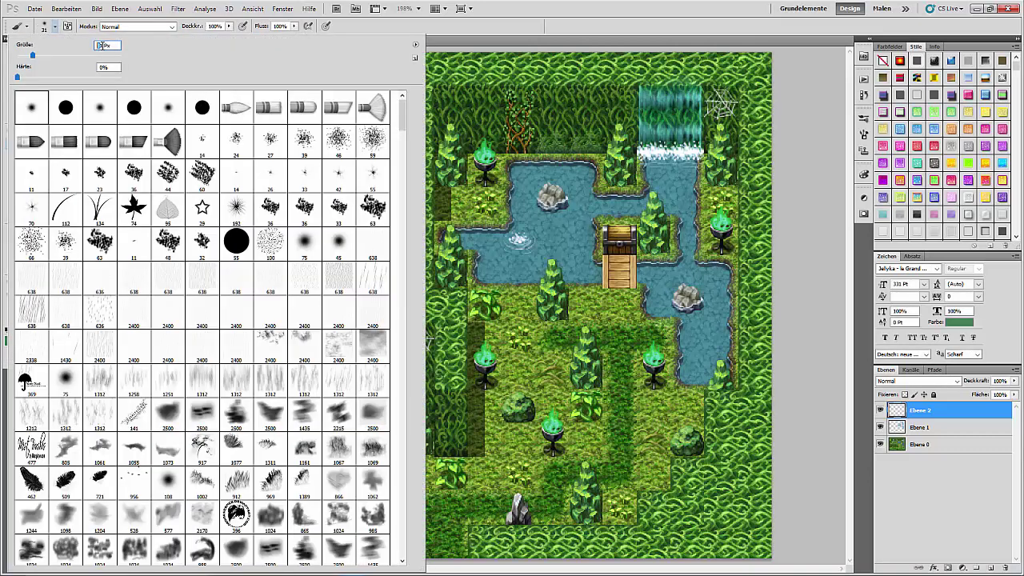
pyautogui.click(592, 4)
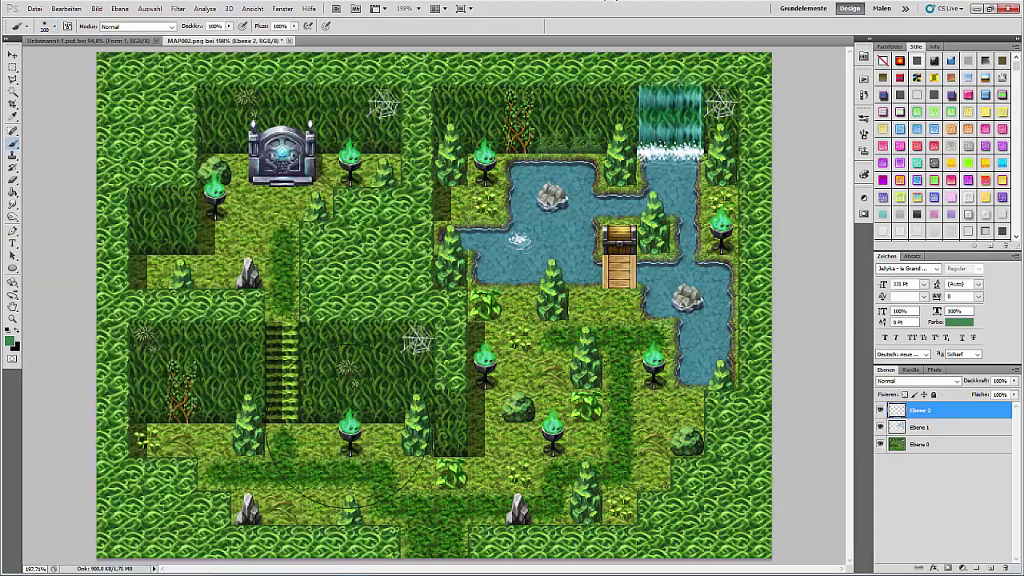
pyautogui.click(344, 414)
pyautogui.click(481, 354)
pyautogui.click(551, 411)
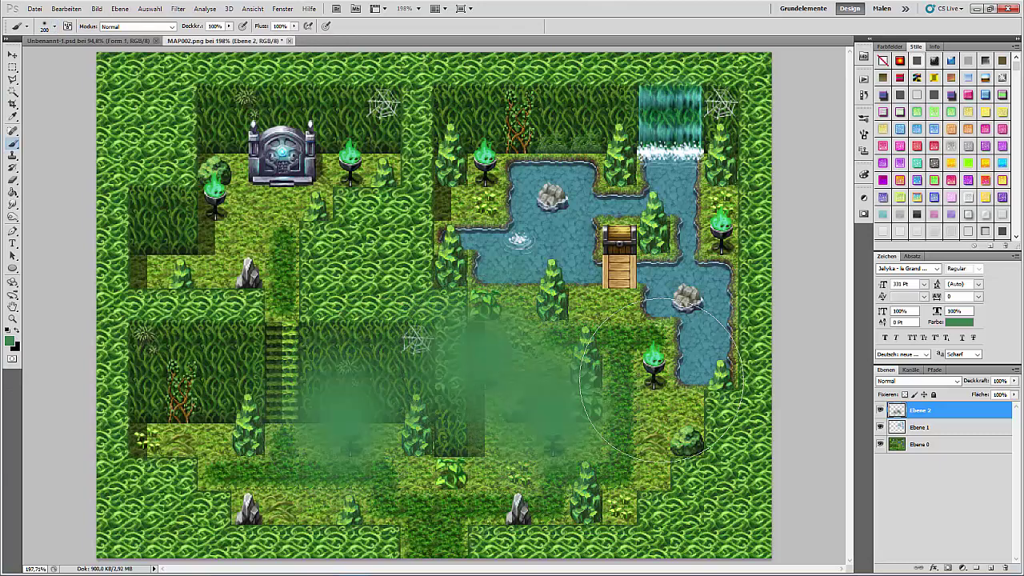
pyautogui.click(655, 359)
pyautogui.click(484, 149)
pyautogui.click(704, 224)
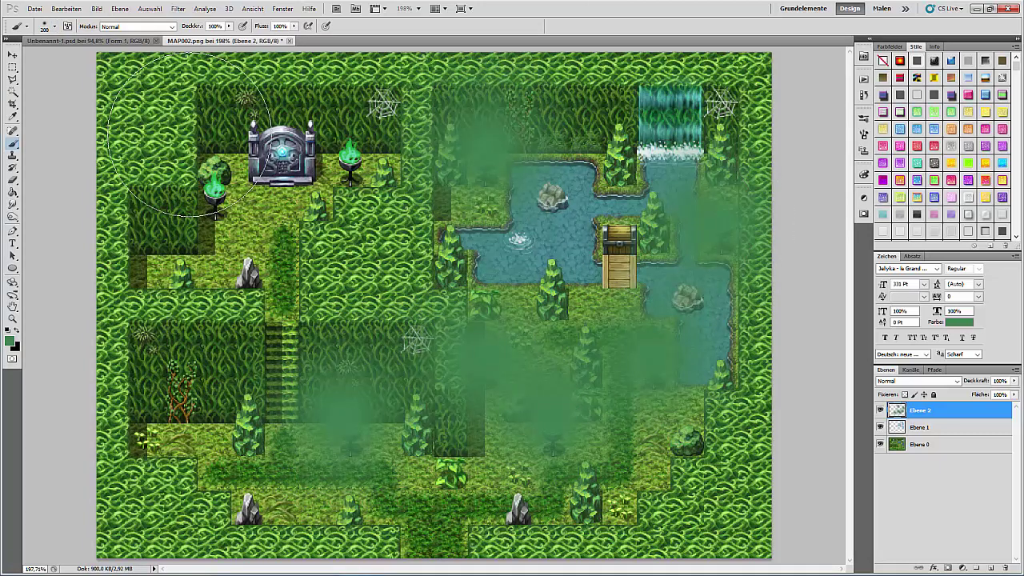
pyautogui.click(341, 153)
pyautogui.click(204, 186)
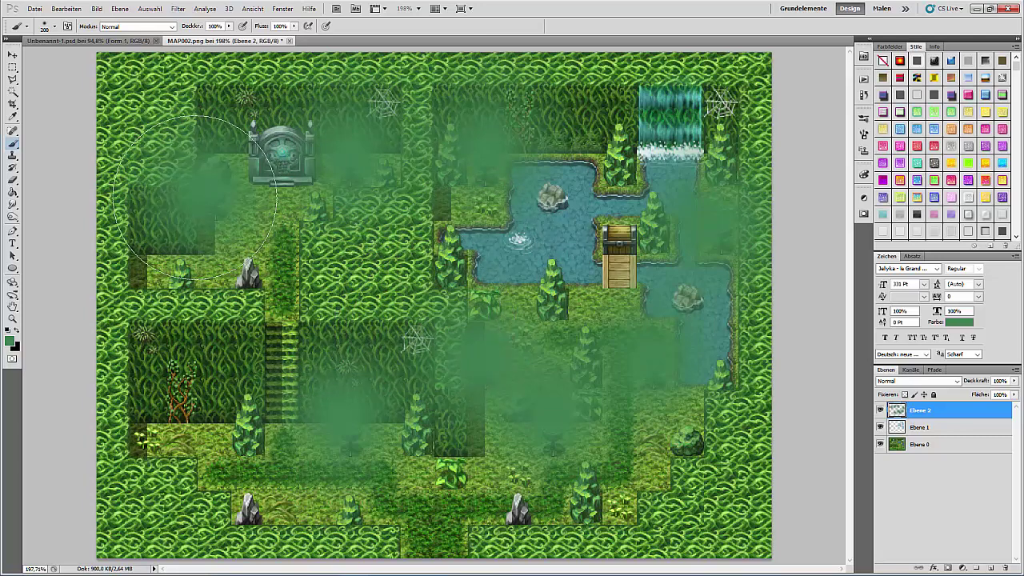
# Reduce the brush size to 150 px and choose a brighter, more saturated green as the foreground colour.
pyautogui.click(46, 27)
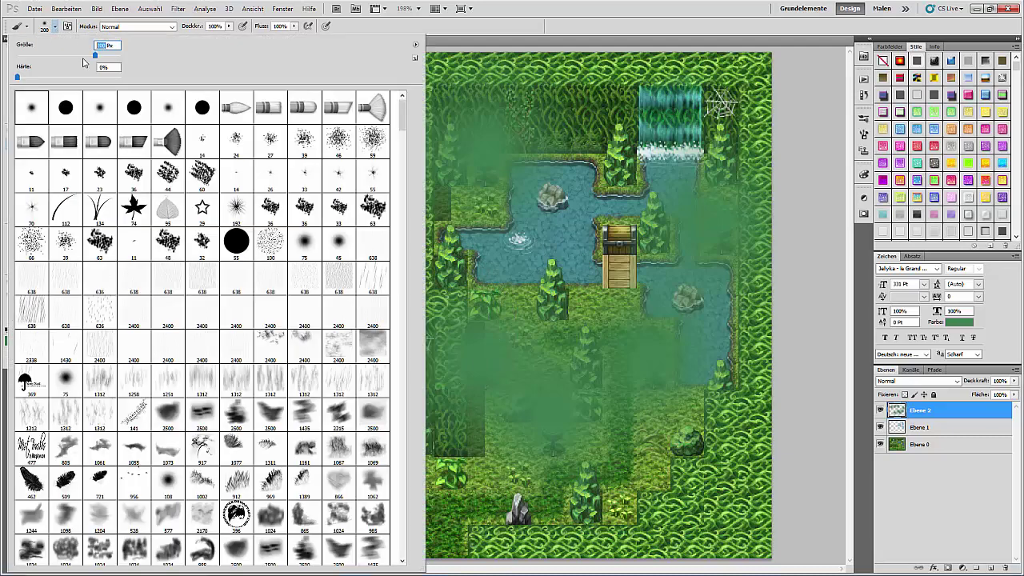
pyautogui.click(622, 3)
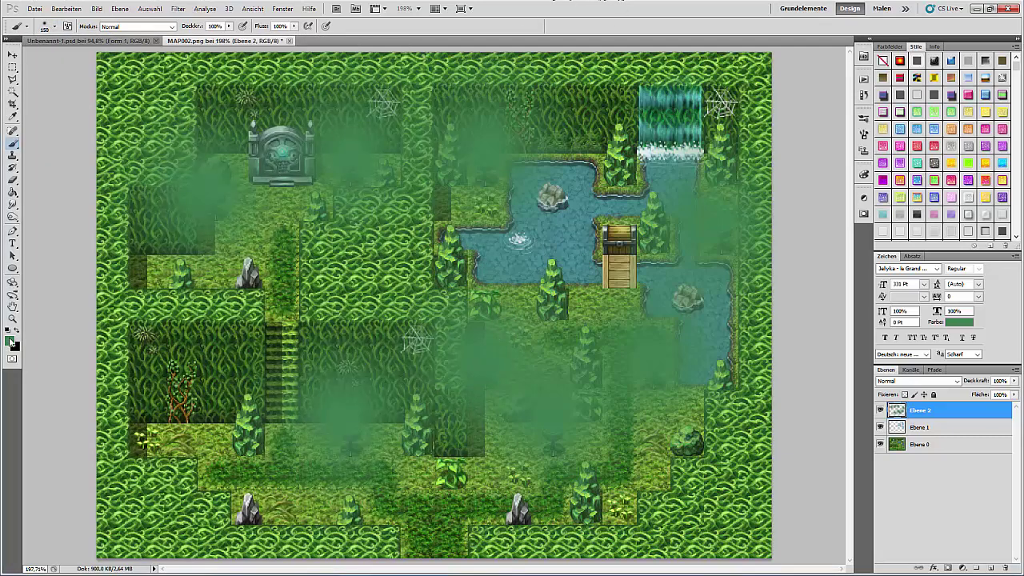
pyautogui.click(8, 340)
pyautogui.moveTo(151, 263); pyautogui.dragTo(162, 257)
pyautogui.click(326, 197)
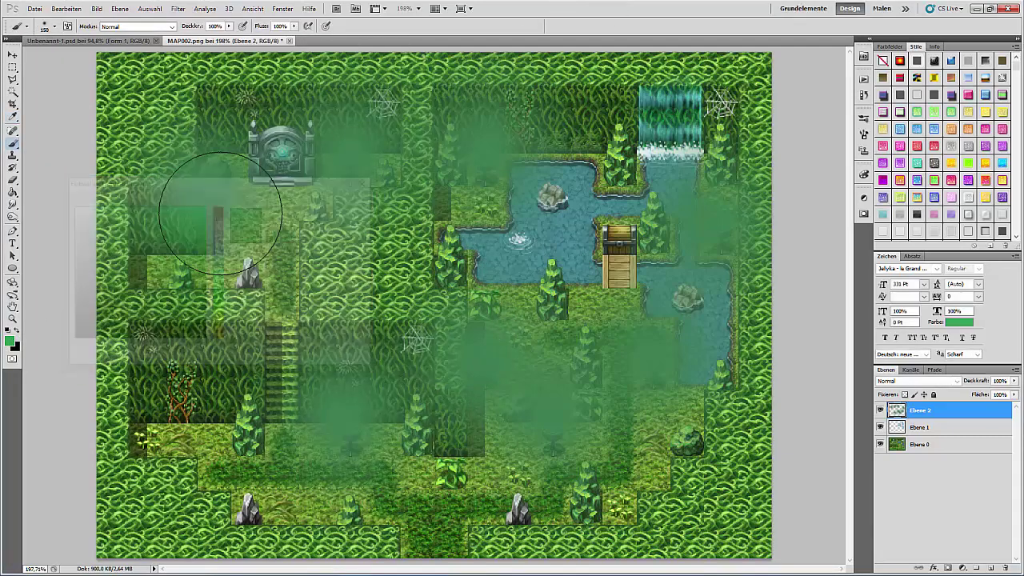
# Dab a smaller, brighter green glow onto the centre of each of the eight brazier lights.
pyautogui.click(206, 188)
pyautogui.click(350, 156)
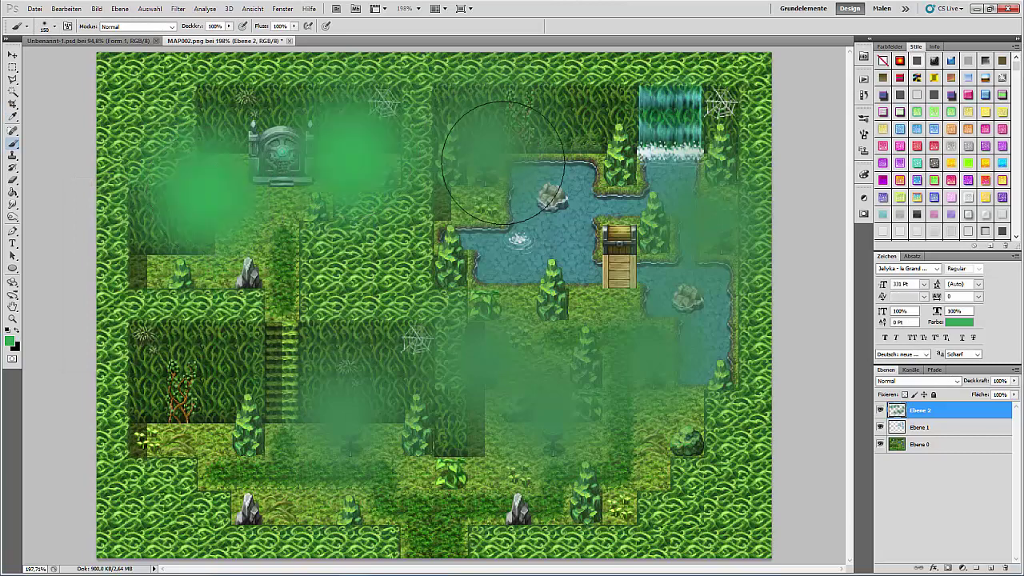
pyautogui.click(487, 154)
pyautogui.click(709, 224)
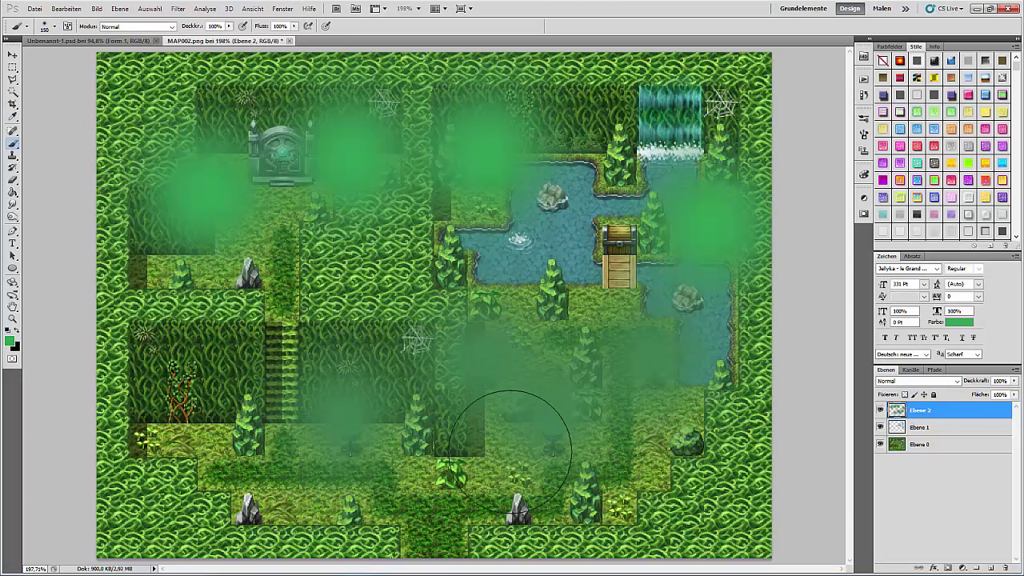
pyautogui.click(551, 412)
pyautogui.click(490, 363)
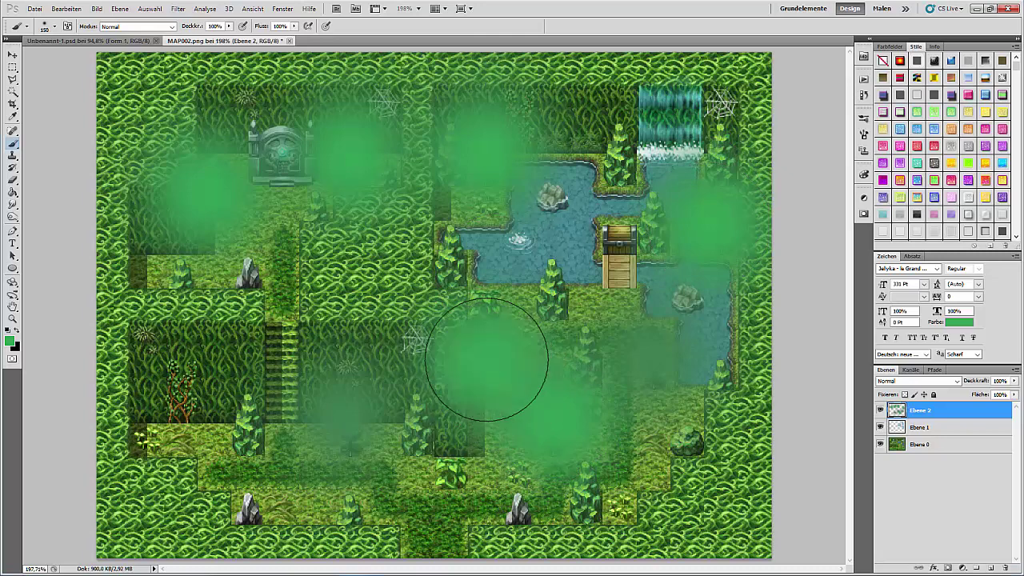
pyautogui.click(652, 354)
pyautogui.click(345, 406)
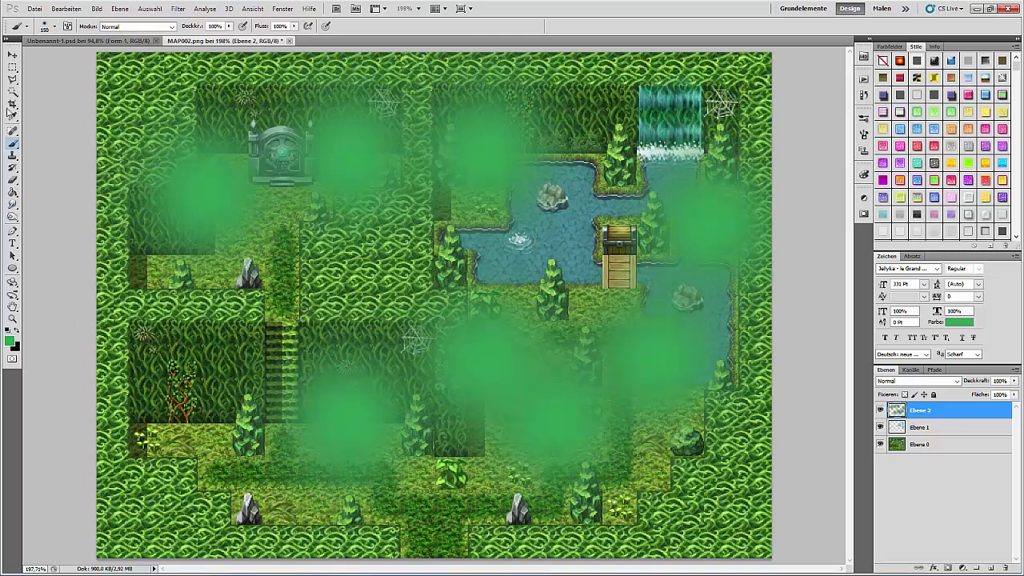
# Set the brush size to 70 px and blend Ebene 2 with Weiches Licht (Soft Light).
pyautogui.click(53, 26)
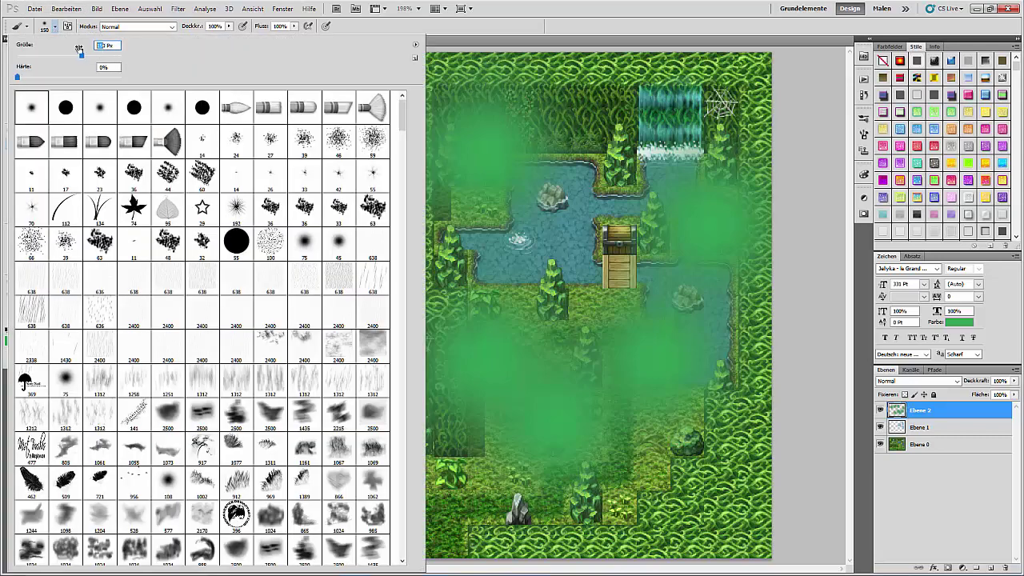
pyautogui.press('Return')
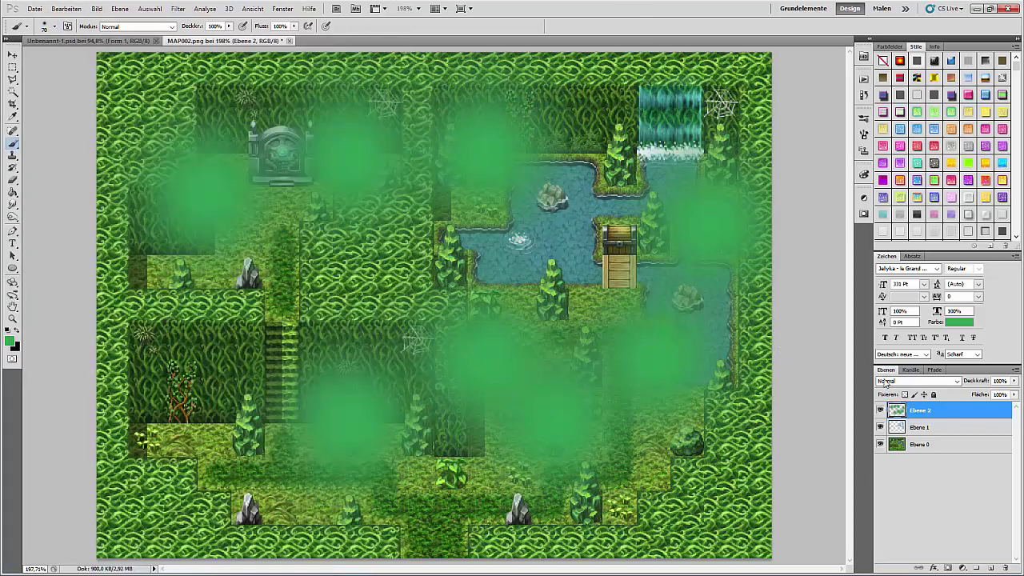
pyautogui.click(918, 381)
pyautogui.click(911, 251)
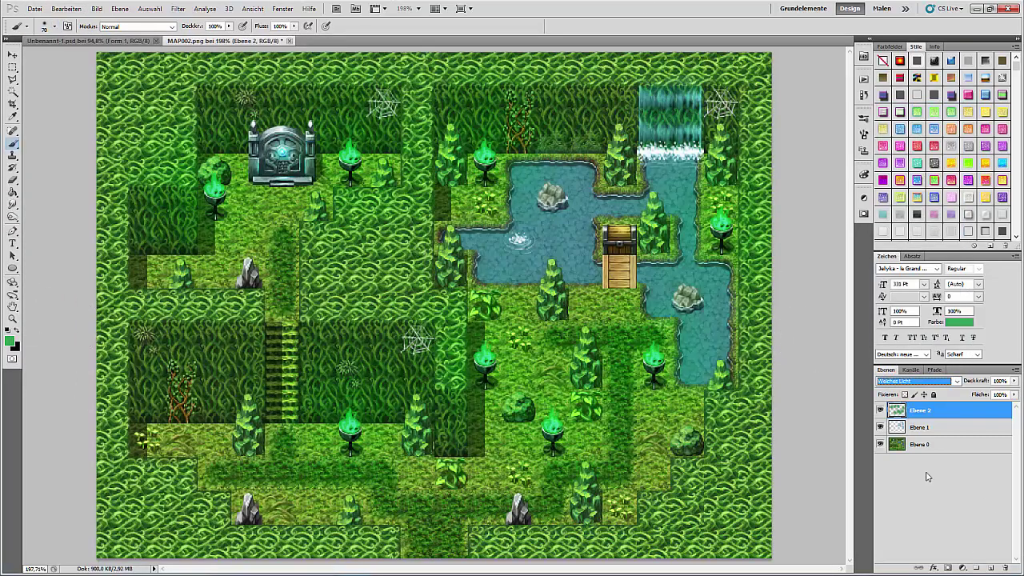
# Sample a lighter flame green with Ebene 2 hidden, show the layer again and brush the core of each brazier glow.
pyautogui.click(880, 409)
pyautogui.click(13, 116)
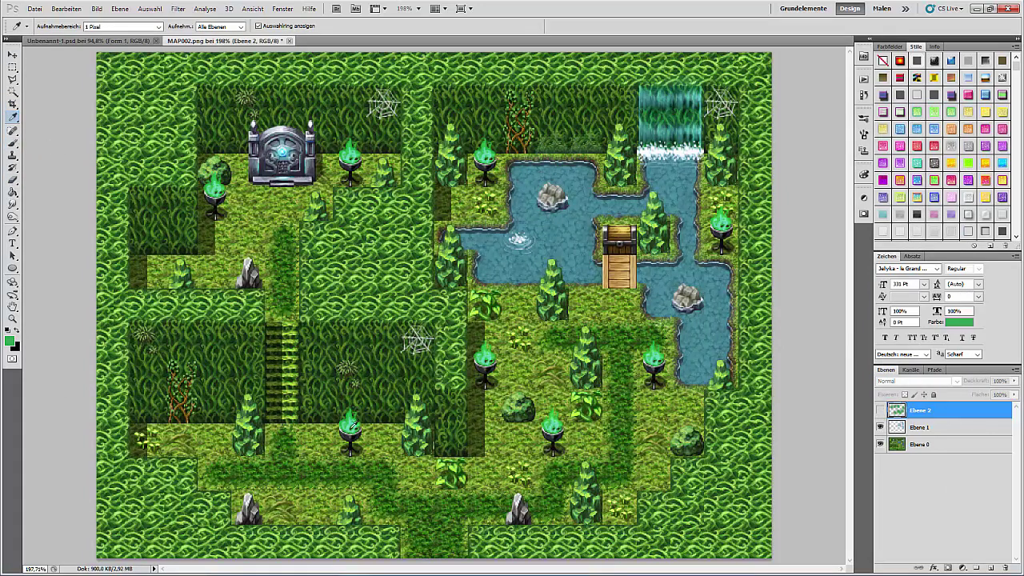
pyautogui.click(880, 410)
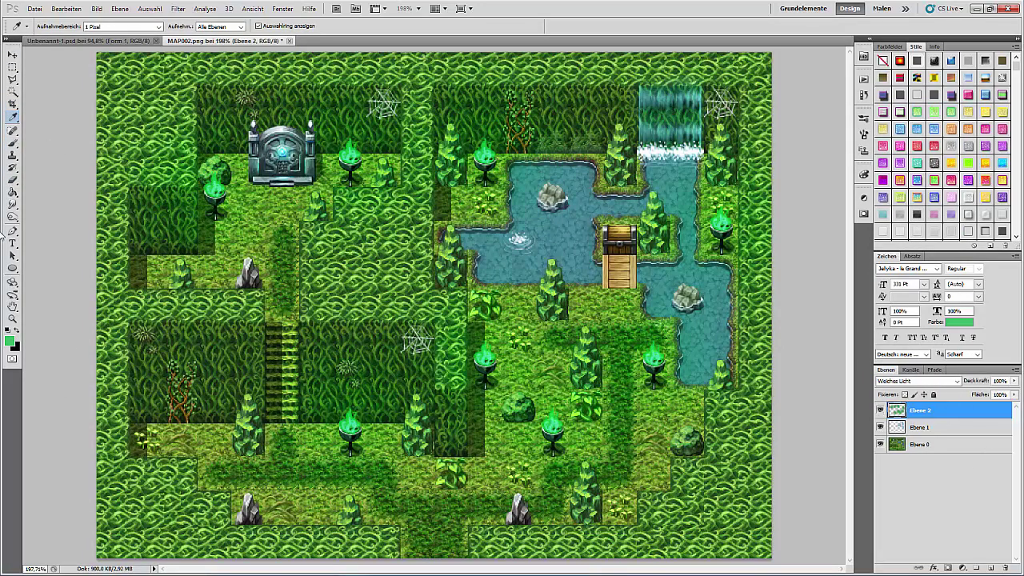
pyautogui.click(13, 144)
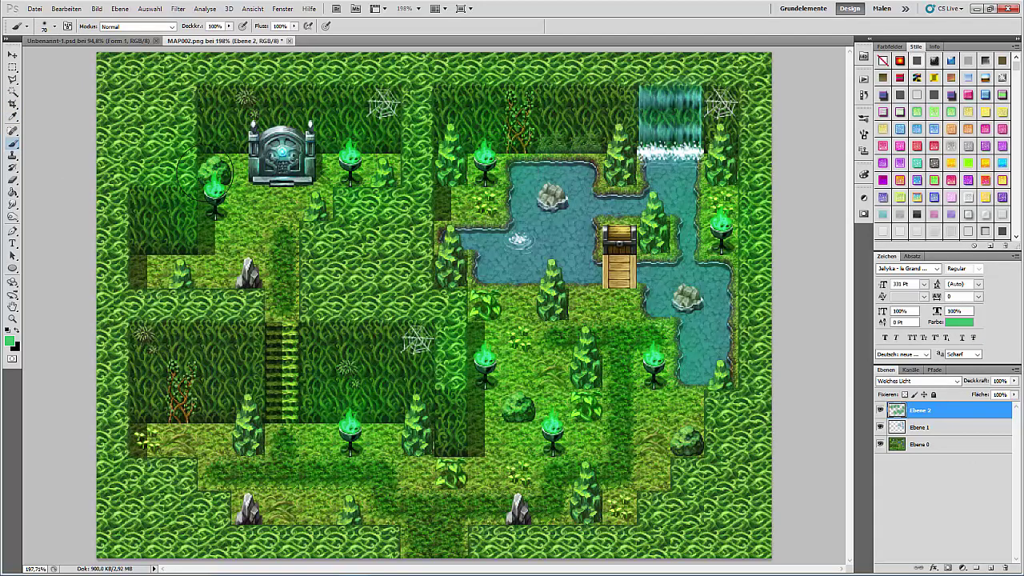
# Set the foreground colour to the cyan #64fbfe sampled from the stone gate's emblem and brush a glow over the gate.
pyautogui.click(9, 341)
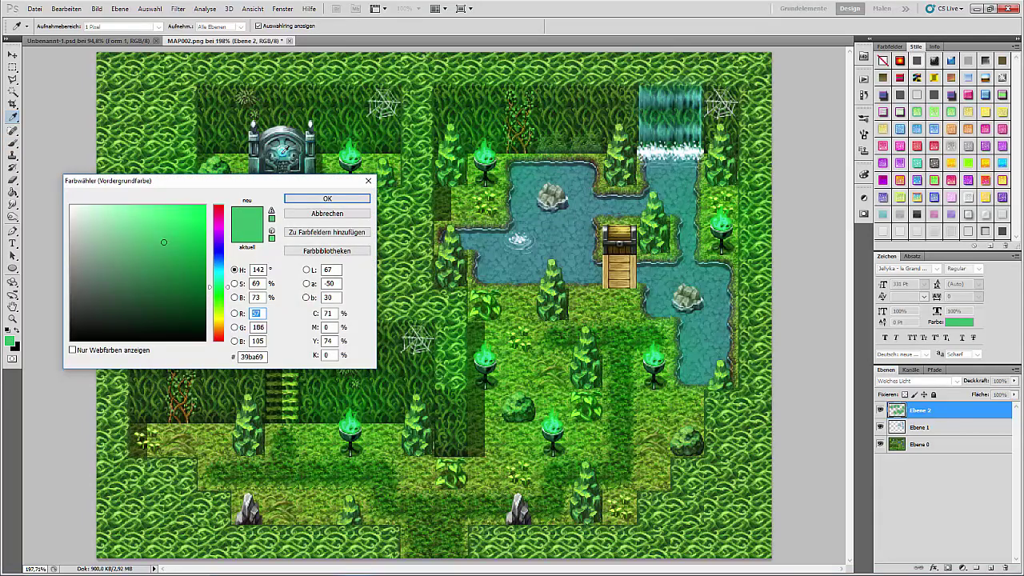
pyautogui.click(278, 152)
pyautogui.click(284, 150)
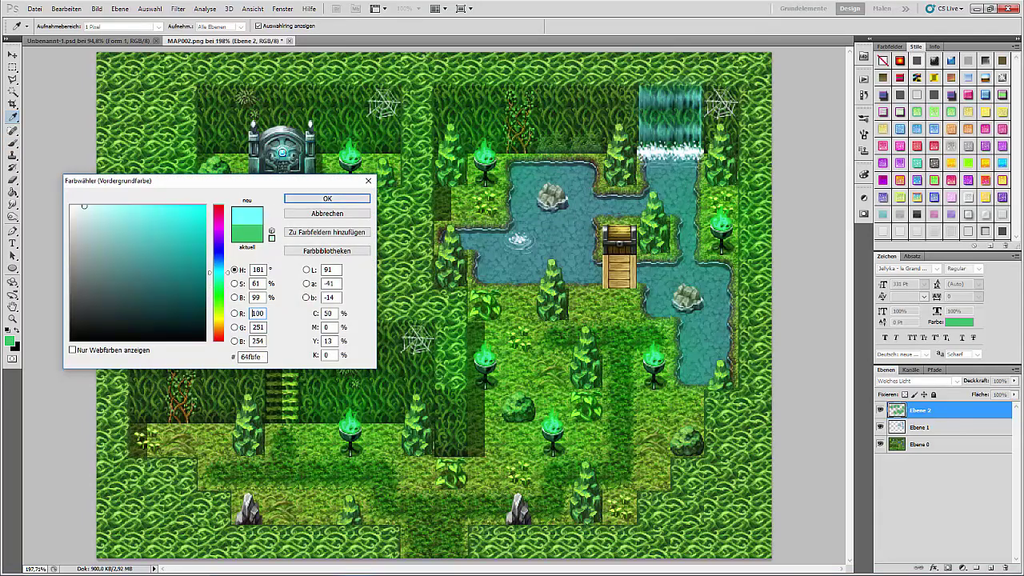
pyautogui.click(300, 199)
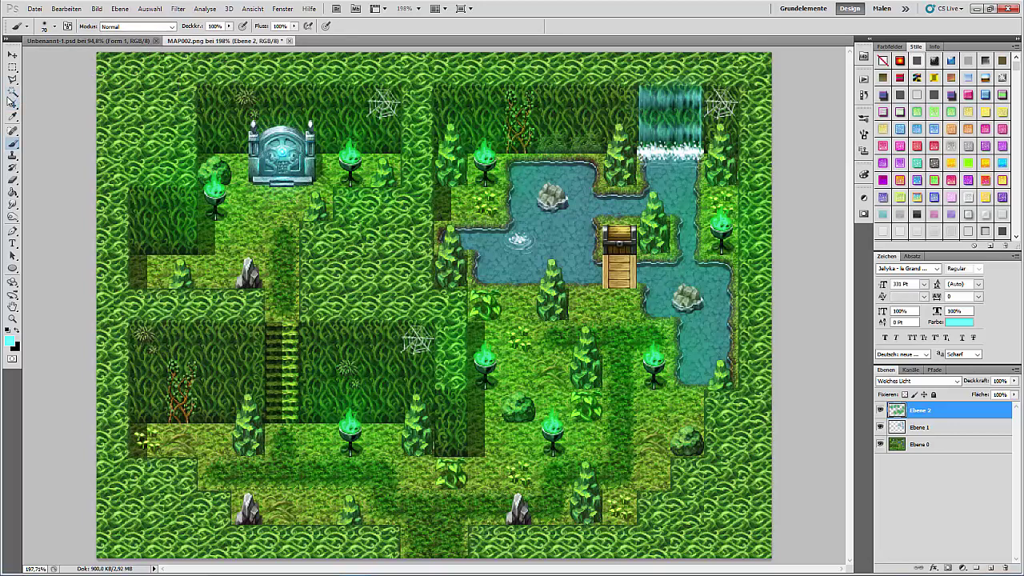
# Hide the map layer Ebene 0, leave only the two painted light layers shown, and select Ebene 1.
pyautogui.click(13, 54)
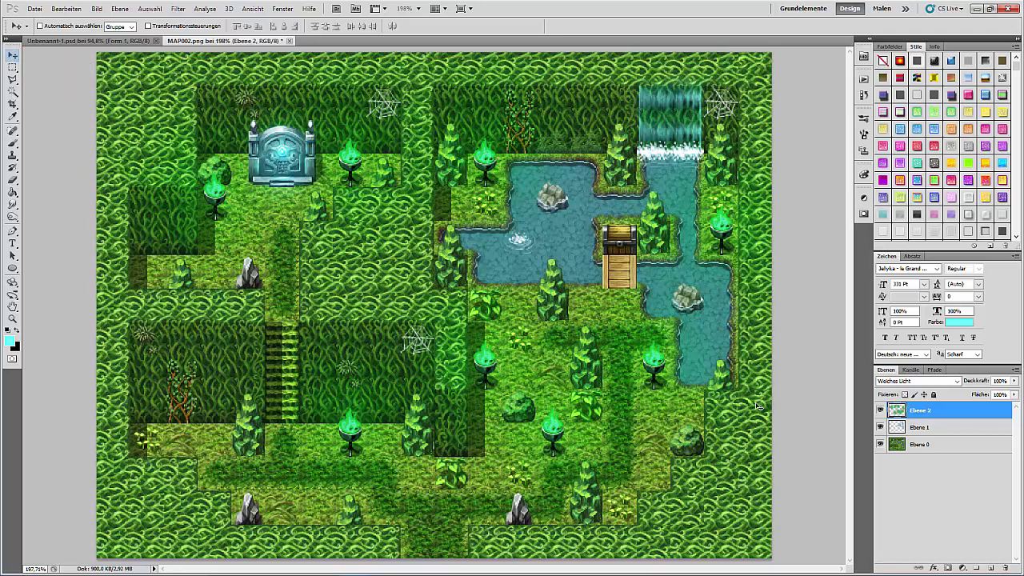
pyautogui.click(880, 410)
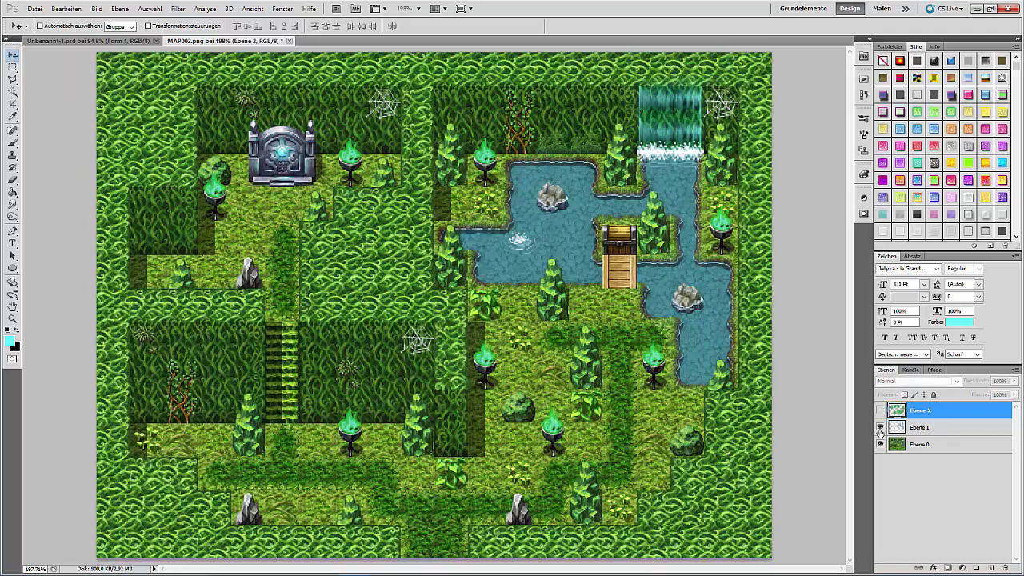
pyautogui.click(880, 428)
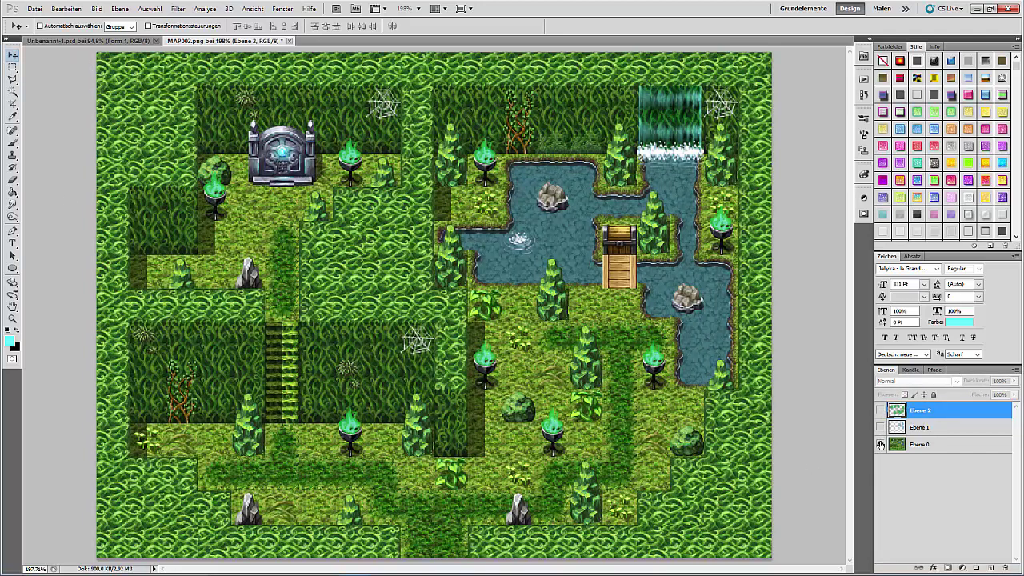
pyautogui.moveTo(881, 444); pyautogui.dragTo(881, 410)
pyautogui.click(927, 427)
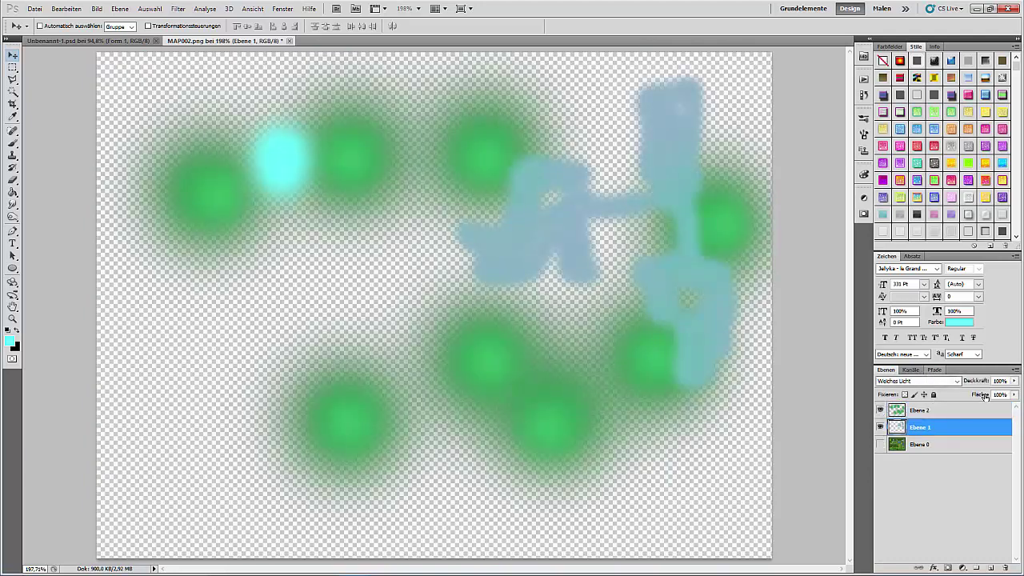
# Reduce the fill of Ebene 1 to 66% and export the transparent light layers for web as PNG-24 named light2-1 in Pictures.
pyautogui.moveTo(972, 397); pyautogui.dragTo(966, 400)
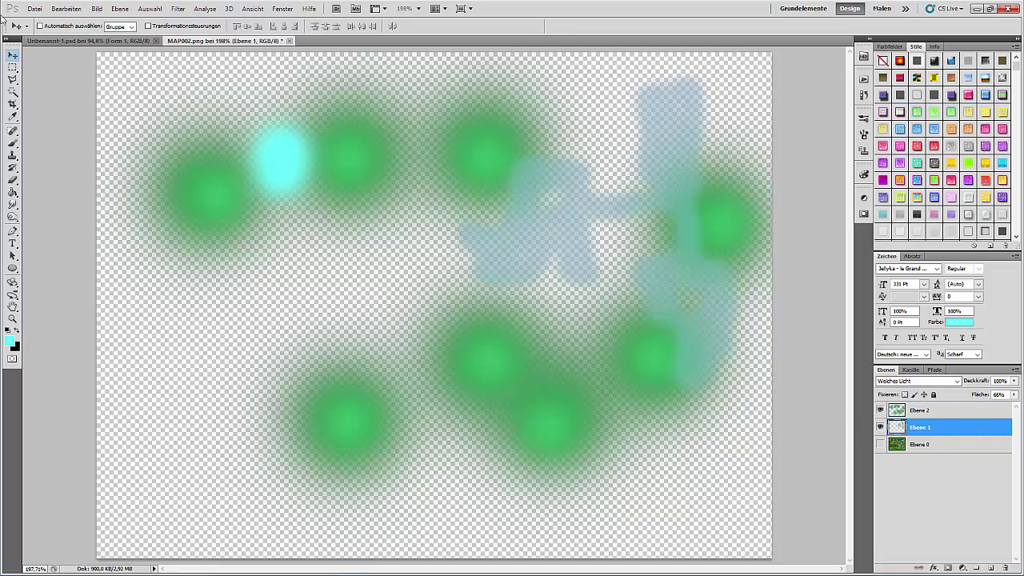
pyautogui.click(35, 9)
pyautogui.click(107, 199)
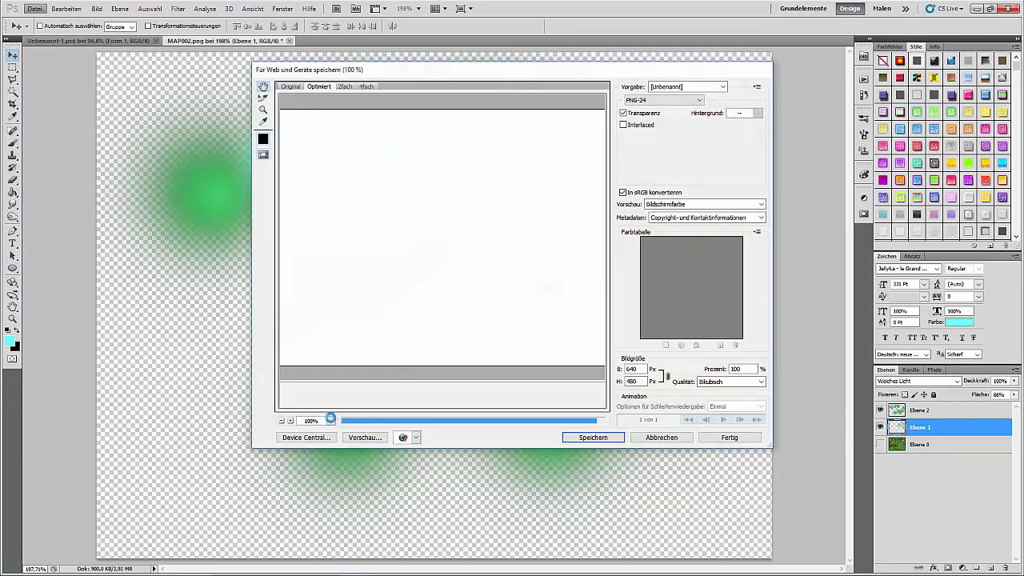
pyautogui.click(593, 438)
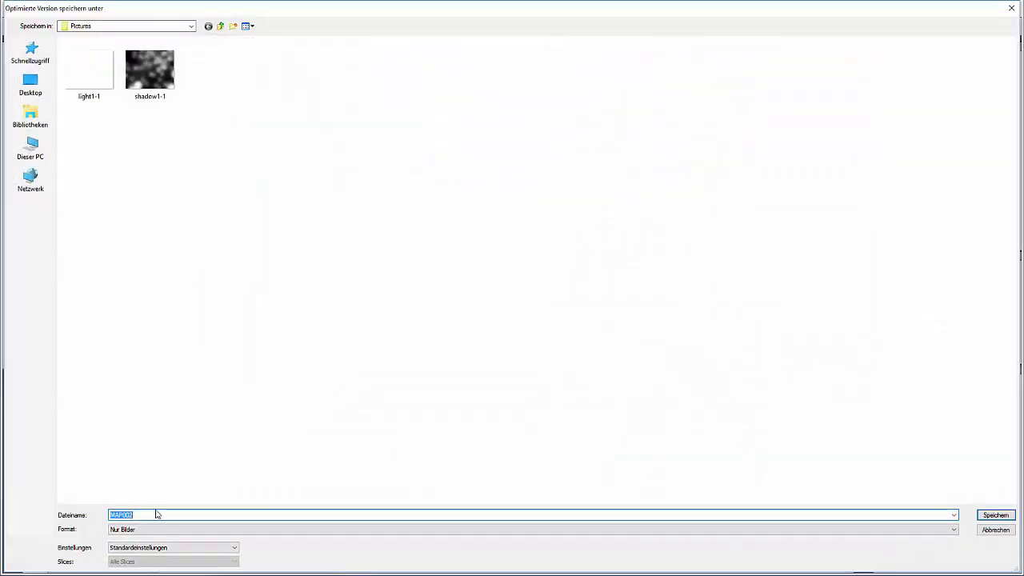
pyautogui.write('light2')
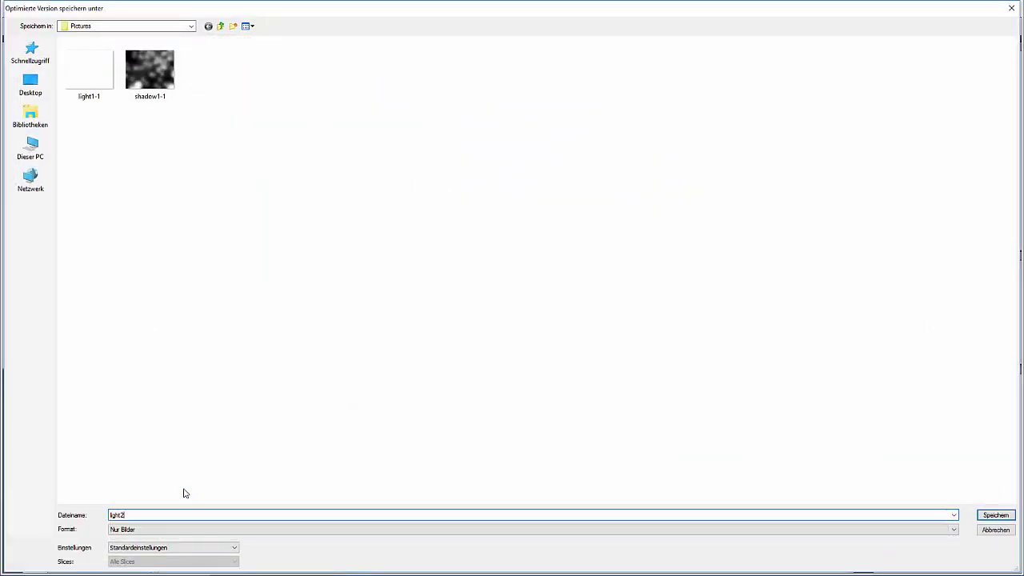
pyautogui.write('-1')
pyautogui.press('Return')
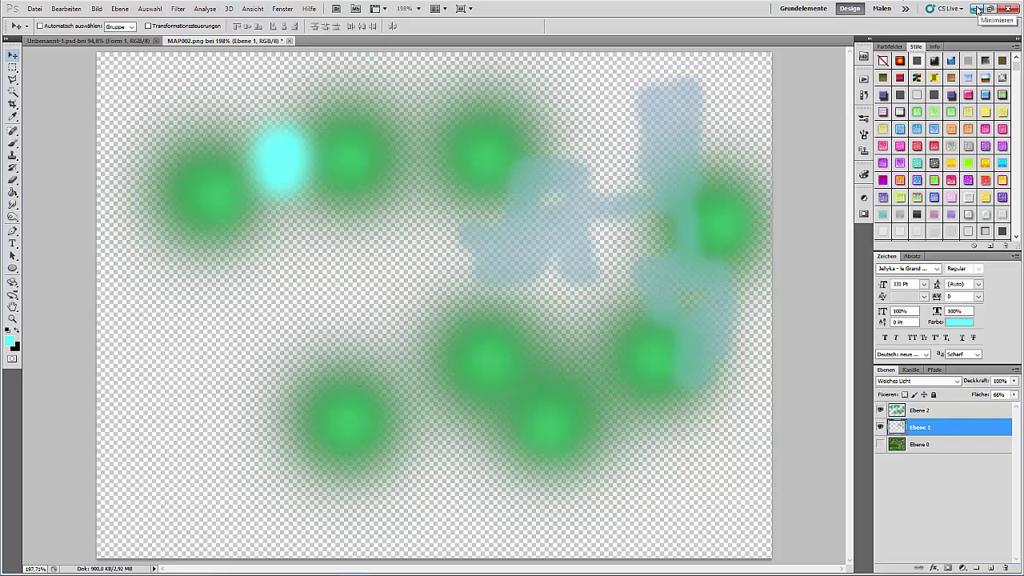
# Switch to RPG Maker VX Ace and open event EV014 in the corner of MAP002 for editing.
pyautogui.click(977, 8)
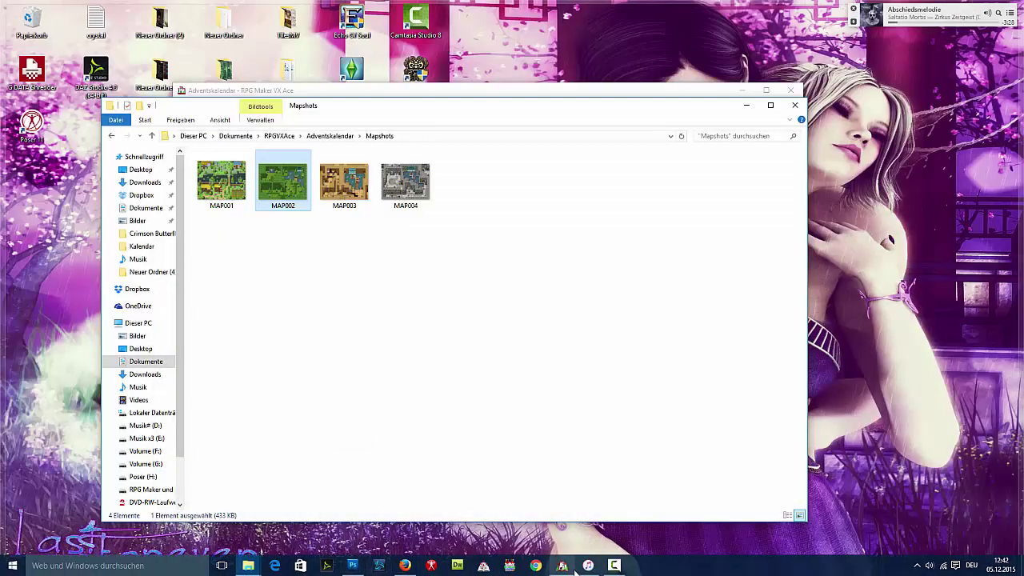
pyautogui.click(562, 566)
pyautogui.doubleClick(655, 374)
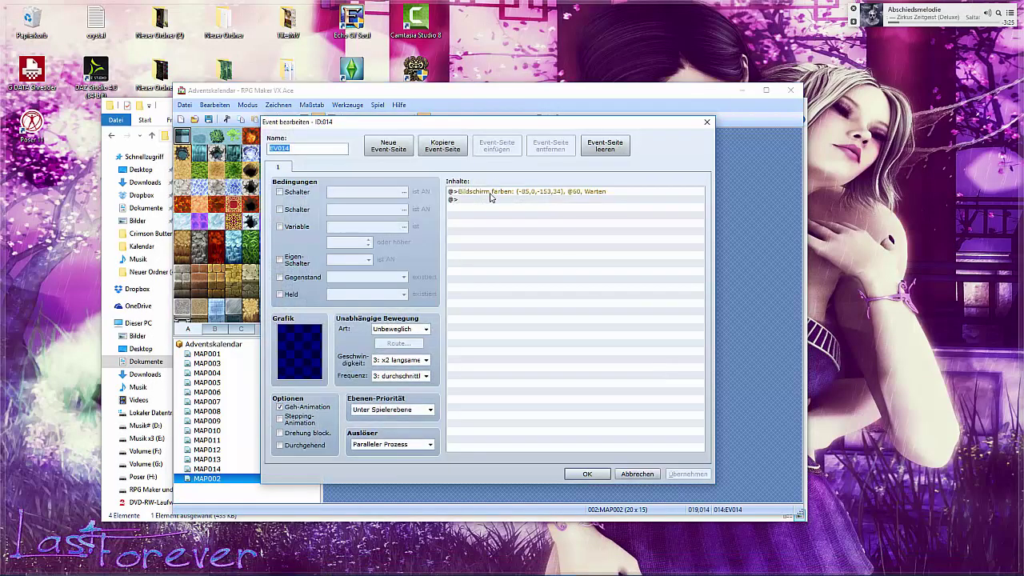
# Add a Bild anzeigen command to the event showing light2-1 as picture 1 with opacity 150 and blend type Add.
pyautogui.doubleClick(490, 204)
pyautogui.click(473, 181)
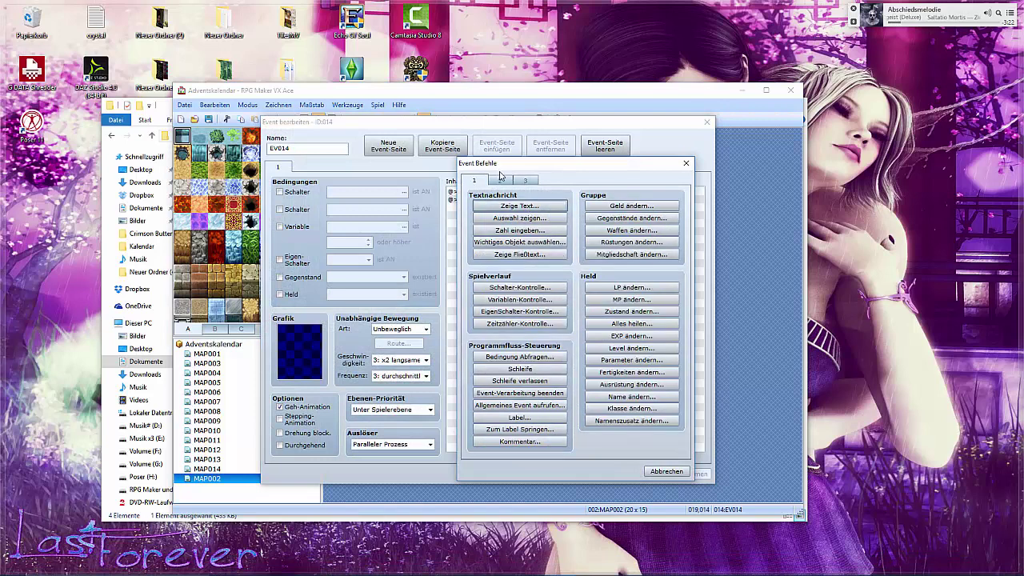
pyautogui.click(499, 180)
pyautogui.click(623, 238)
pyautogui.click(606, 247)
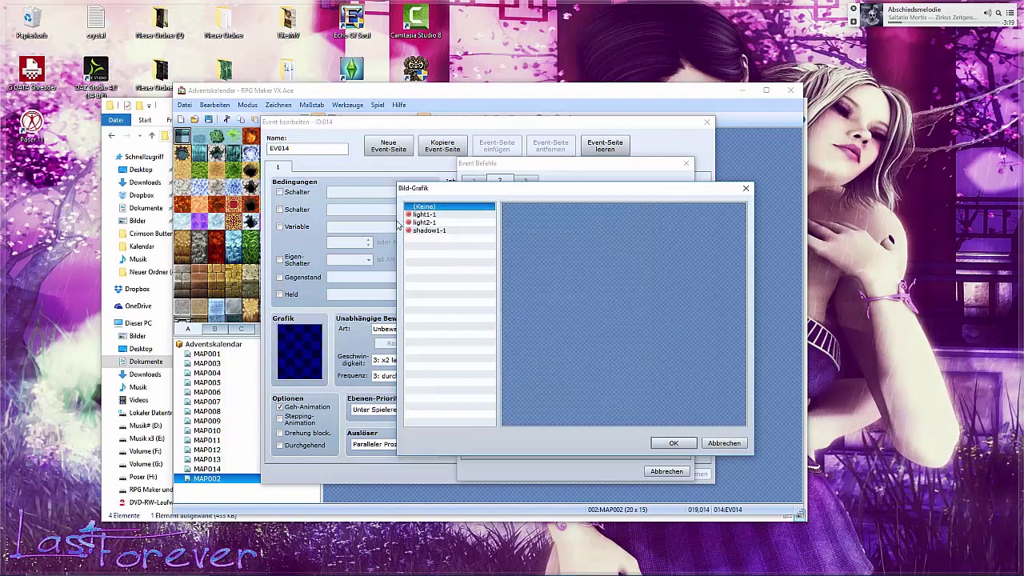
pyautogui.click(425, 223)
pyautogui.click(673, 443)
pyautogui.doubleClick(629, 359)
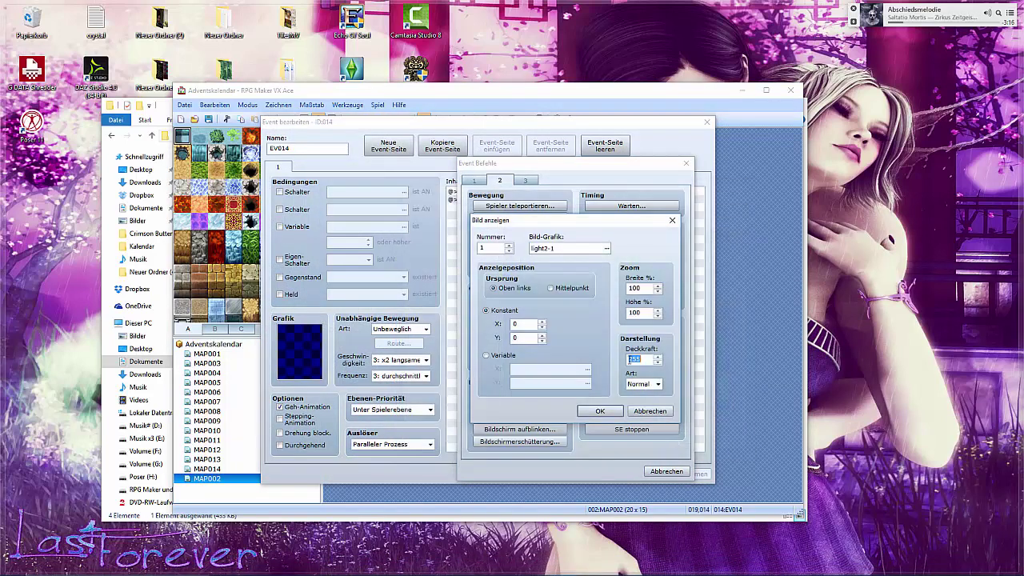
pyautogui.click(642, 384)
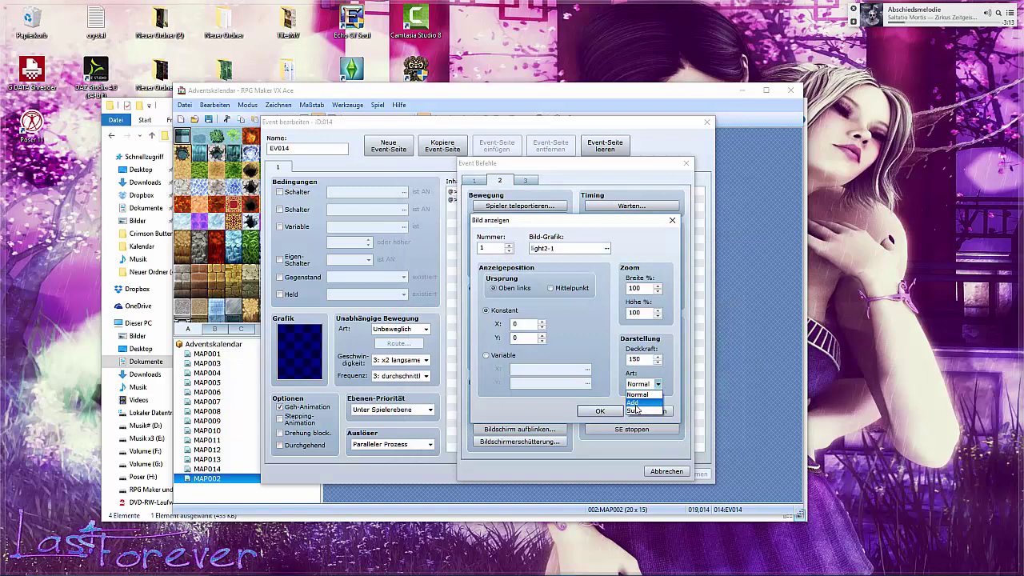
pyautogui.click(640, 400)
pyautogui.click(600, 410)
pyautogui.doubleClick(522, 194)
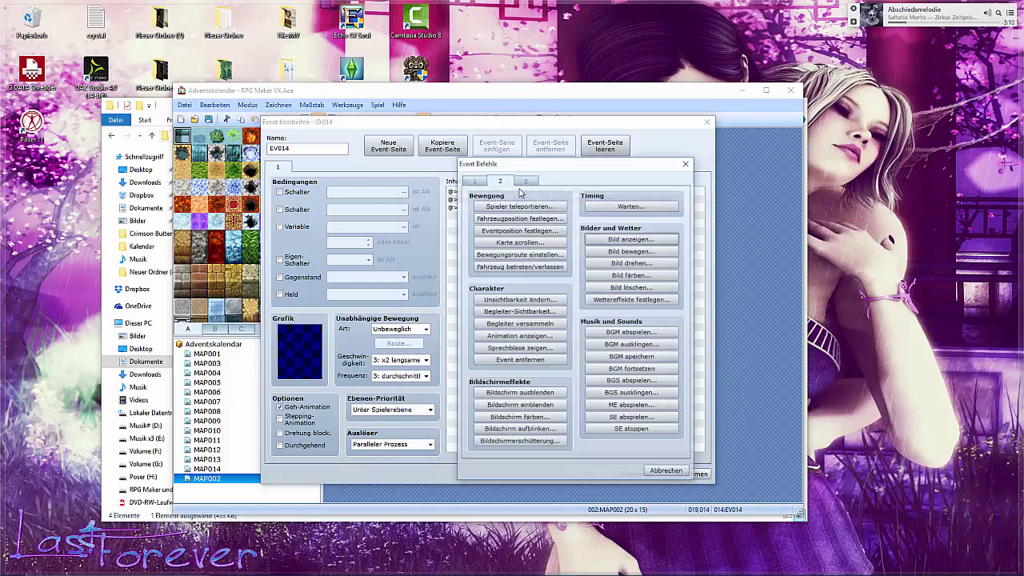
pyautogui.click(667, 472)
# Change the event's Bildschirm färben command to the Dunkel preset and apply the event changes.
pyautogui.rightClick(607, 192)
pyautogui.click(627, 213)
pyautogui.click(627, 211)
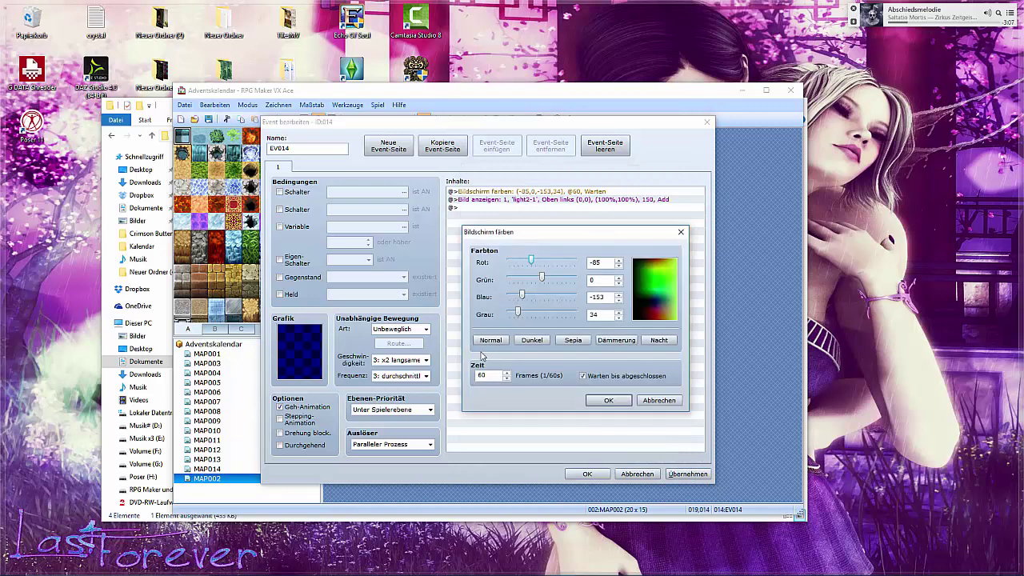
pyautogui.click(533, 342)
pyautogui.click(610, 399)
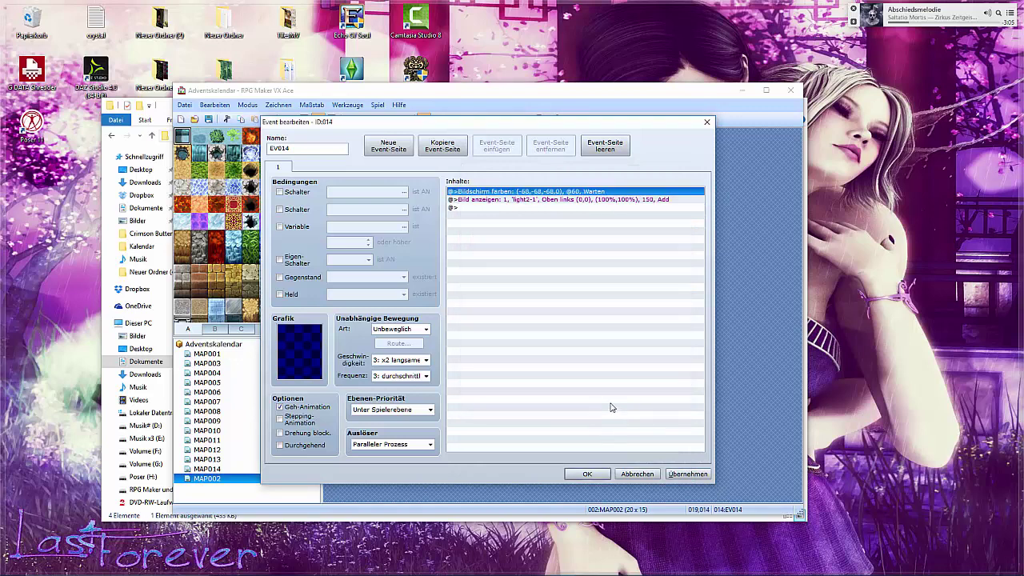
pyautogui.click(684, 474)
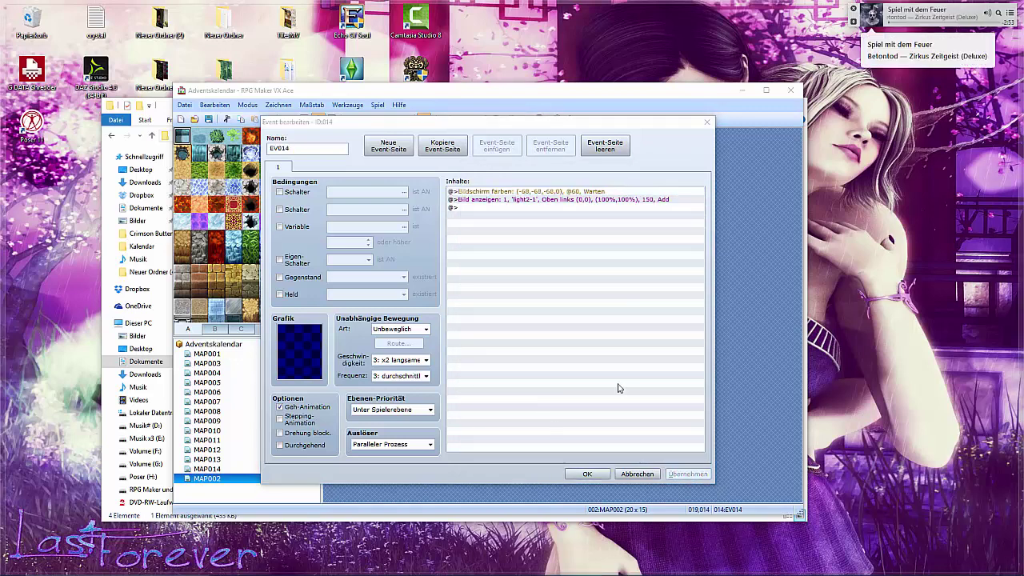
# Skip ahead in the desktop music player to the track Falsche Freunde.
pyautogui.click(955, 13)
pyautogui.click(955, 13)
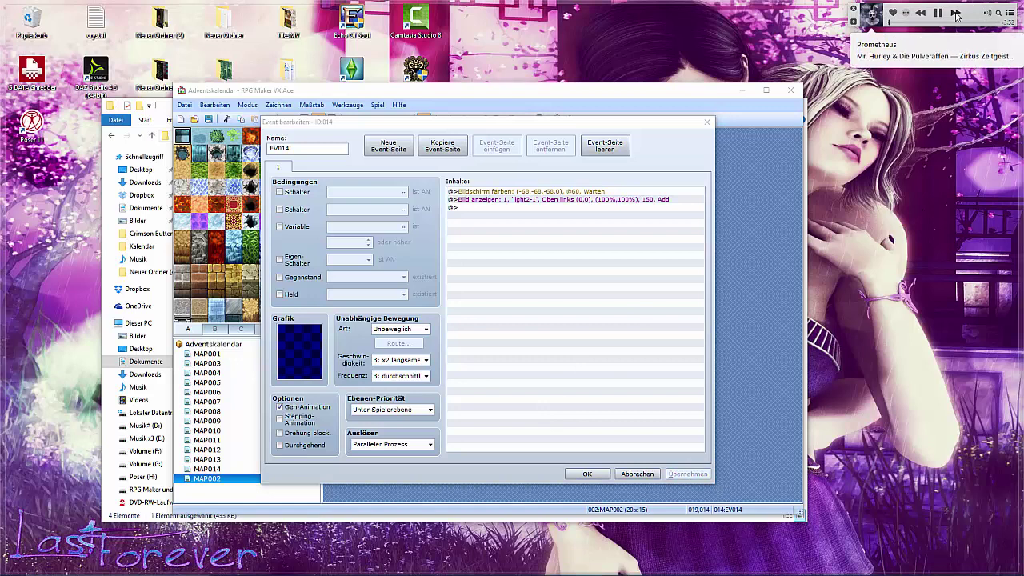
pyautogui.click(954, 12)
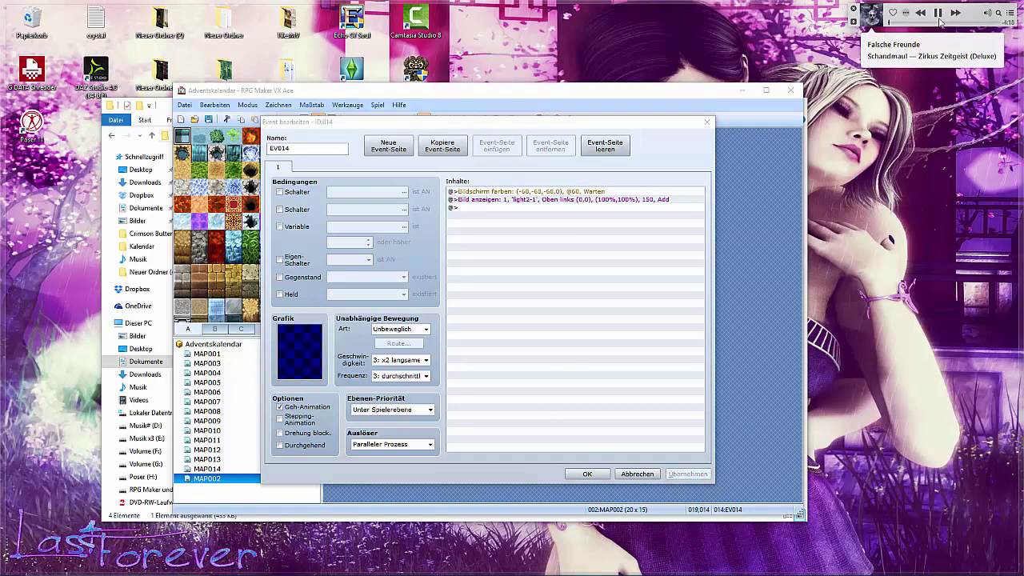
# Confirm the event and set the player's start position at tile 010,013 near the map's lower path entrance.
pyautogui.click(585, 473)
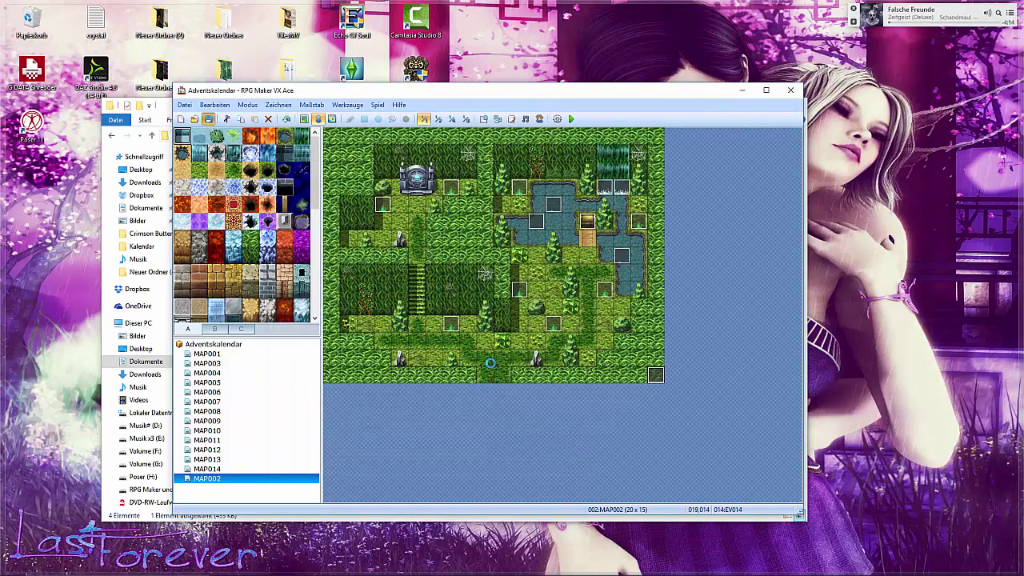
pyautogui.rightClick(498, 360)
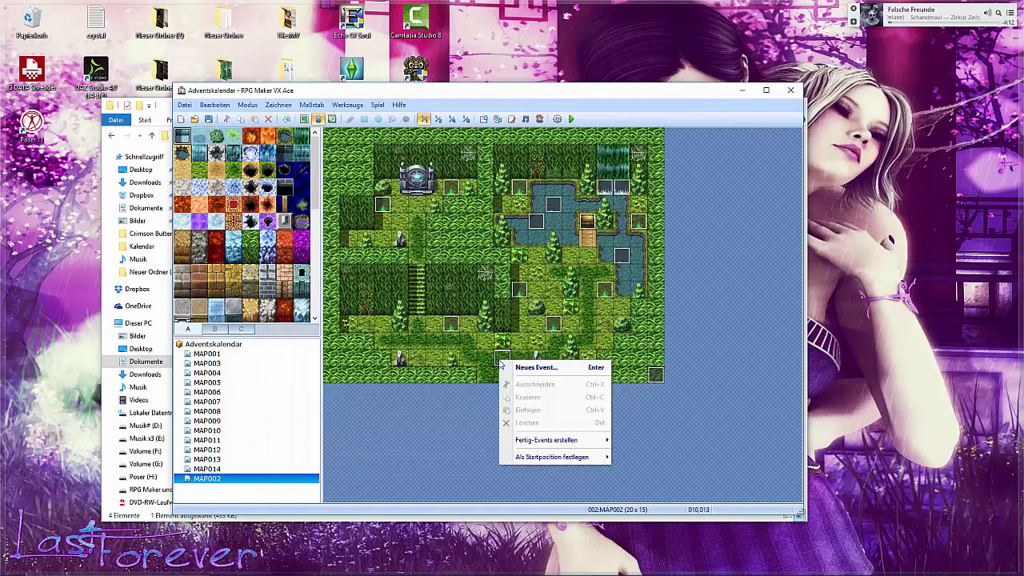
pyautogui.click(549, 458)
# Save the project, playtest MAP002 and walk around to check how the light picture sits over the map, then close the game.
pyautogui.click(571, 119)
pyautogui.click(433, 328)
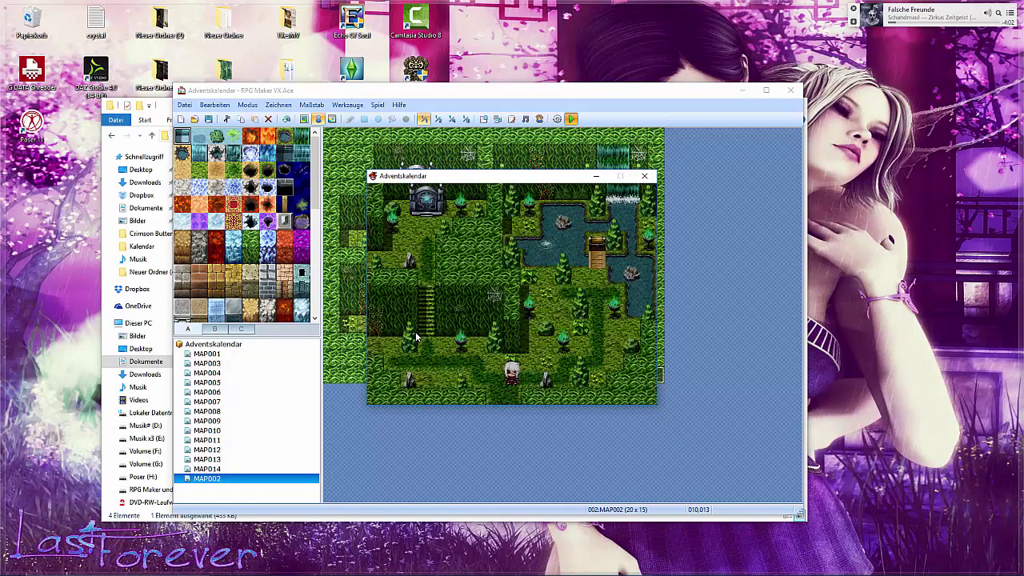
pyautogui.press('Right')
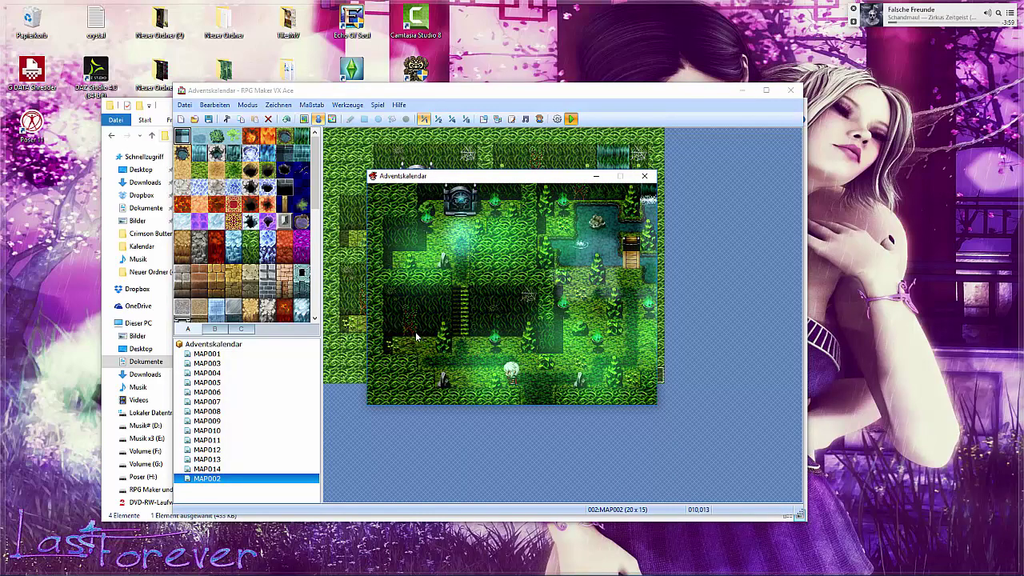
pyautogui.press('Left')
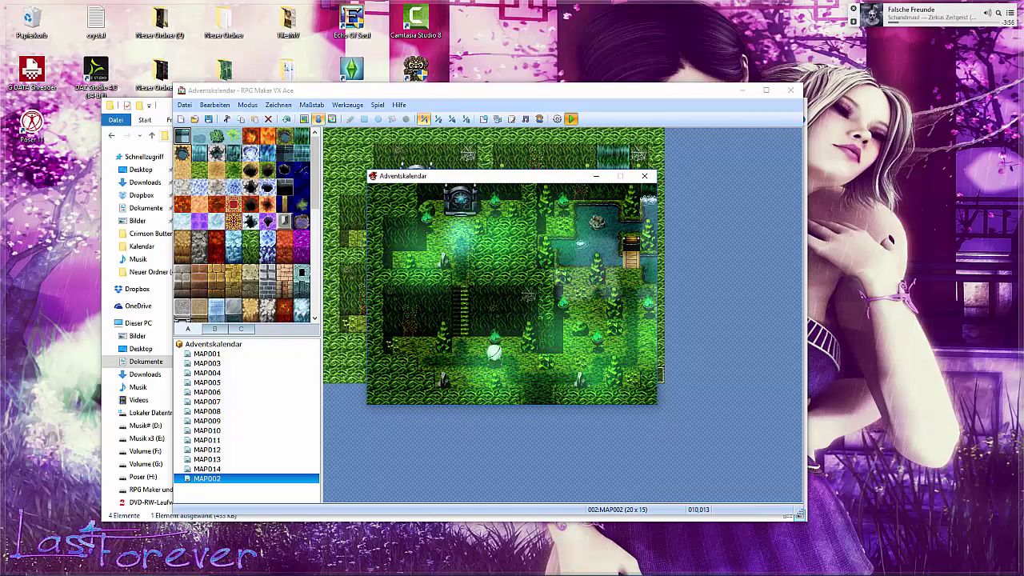
pyautogui.press('Right')
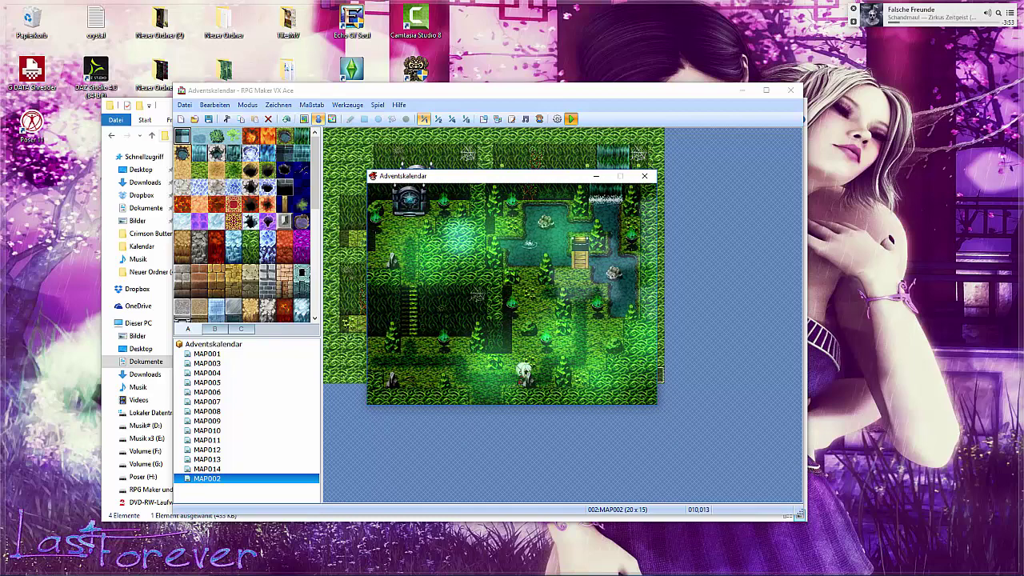
pyautogui.press('Up')
pyautogui.press('Up')
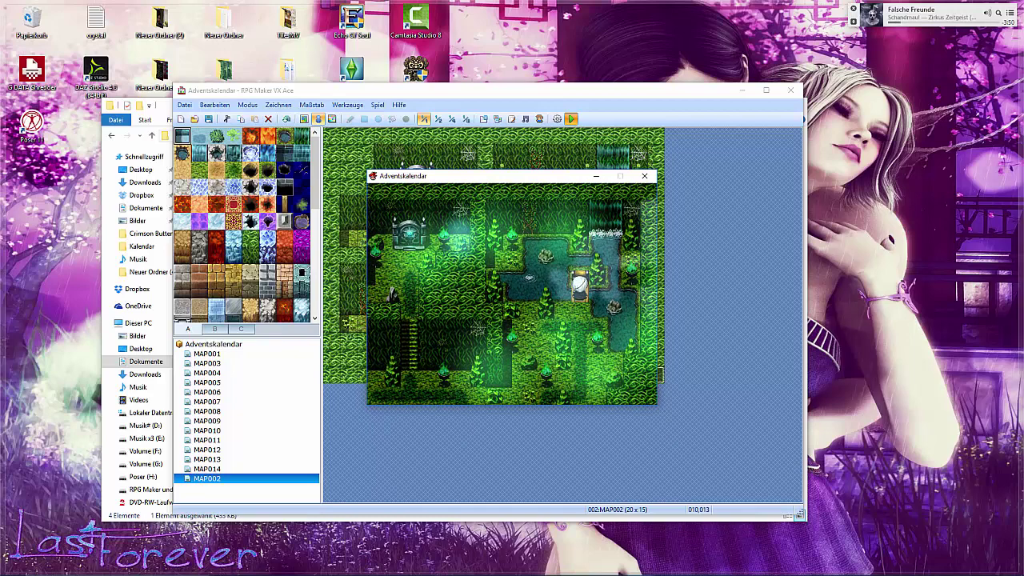
pyautogui.press('Down')
pyautogui.press('Left')
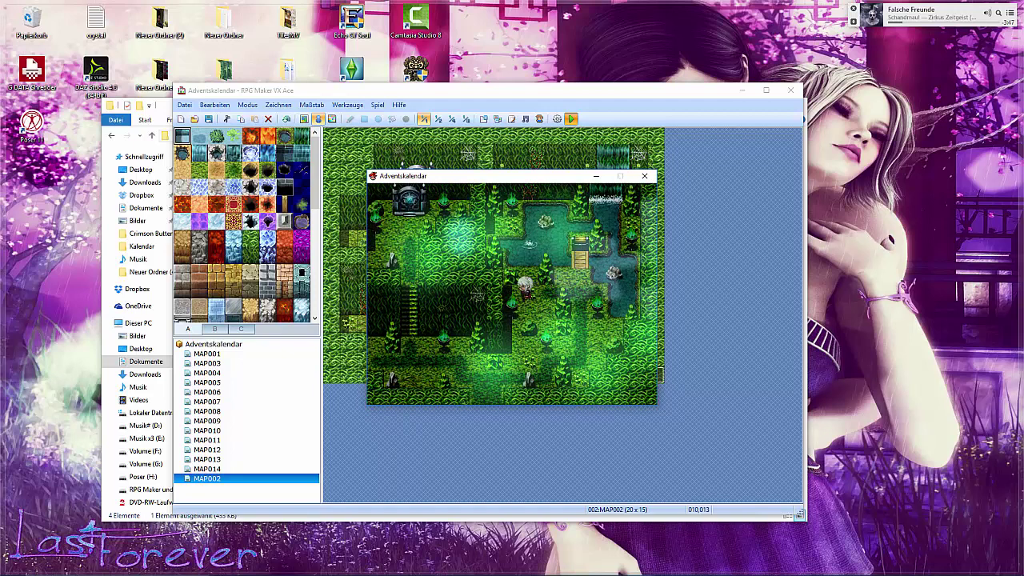
pyautogui.click(645, 176)
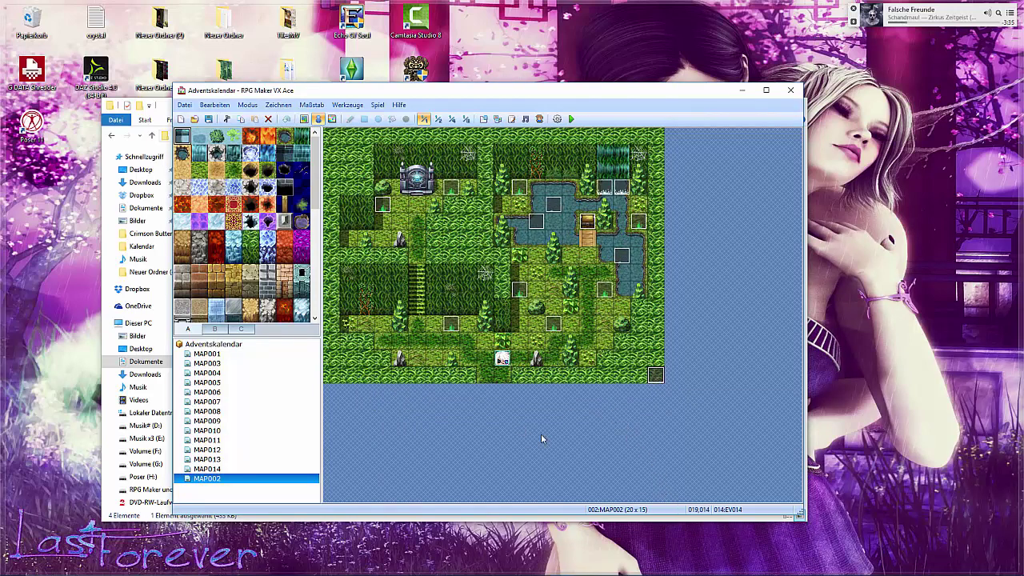
# Pause the music and insert an empty script slot below Map Screenshot in the script editor.
pyautogui.click(937, 13)
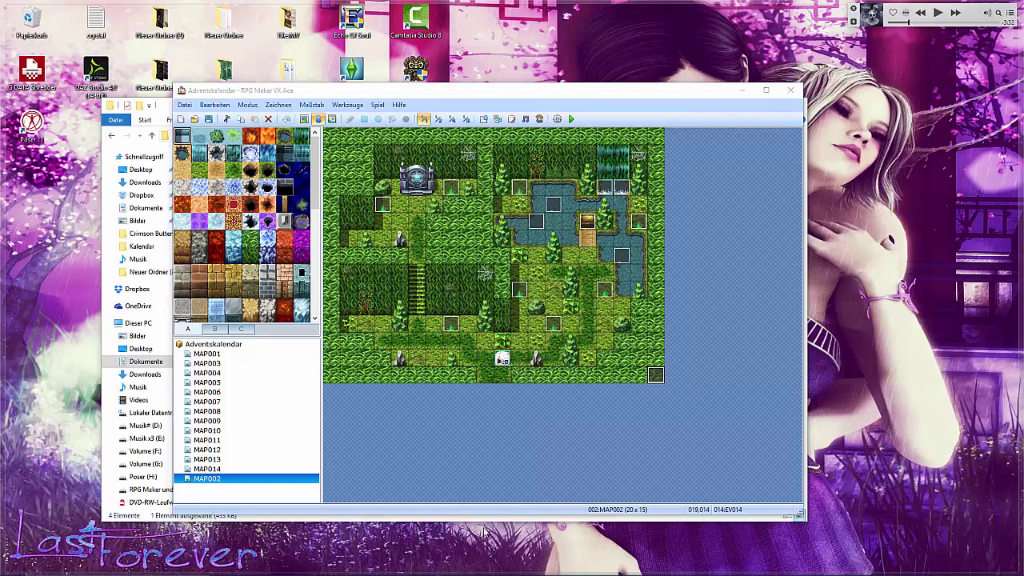
pyautogui.moveTo(560, 572)
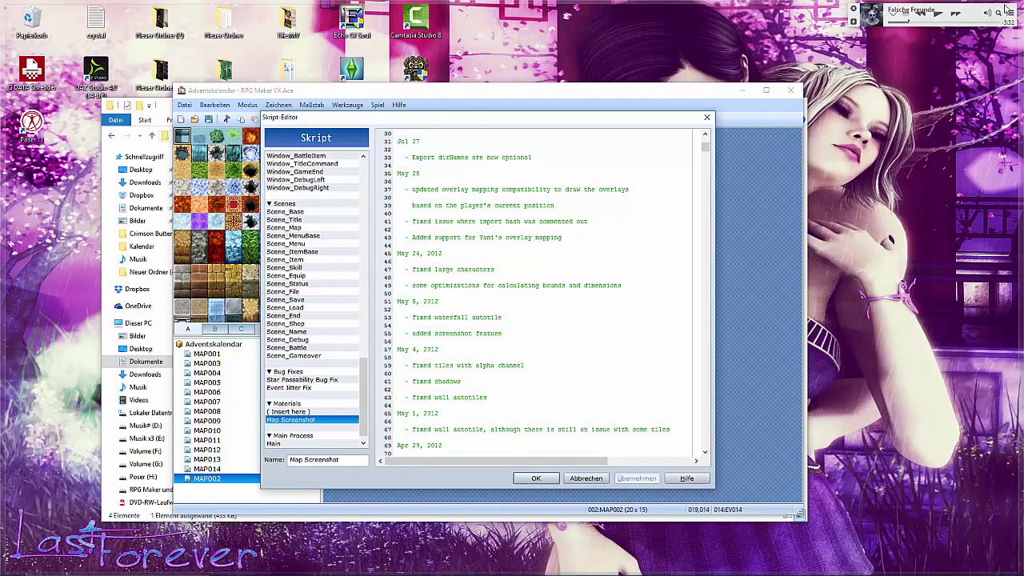
pyautogui.click(320, 427)
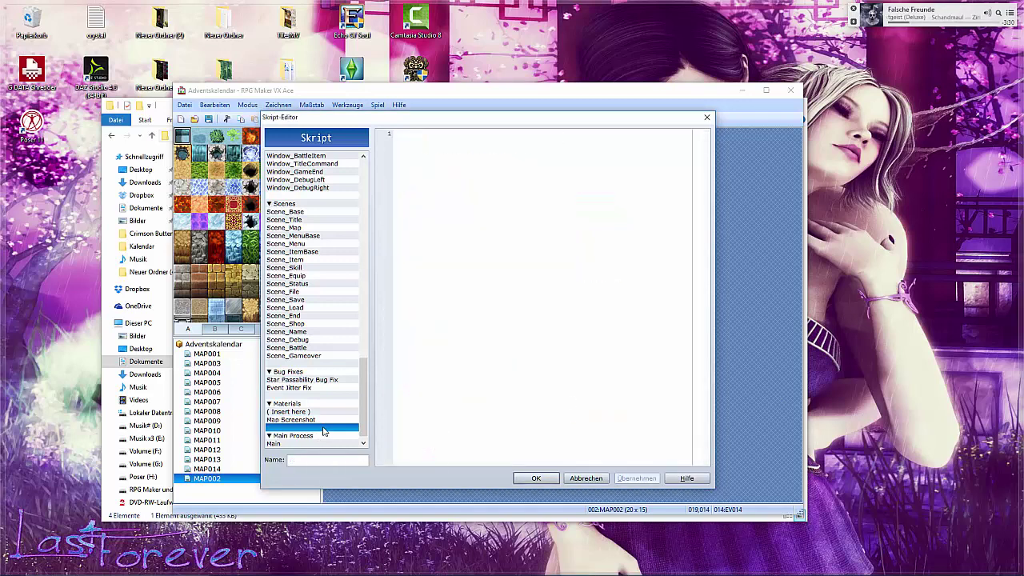
pyautogui.rightClick(319, 427)
pyautogui.click(344, 432)
pyautogui.rightClick(315, 427)
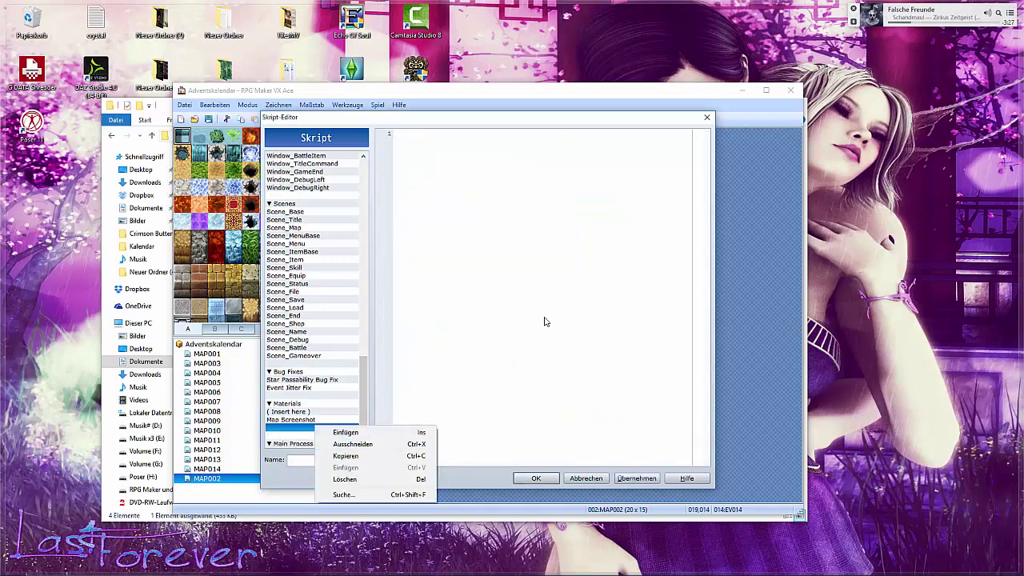
# Paste the Fix Picture to Map script into the empty slot, name the slot Fix Picture to Map and apply it.
pyautogui.click(547, 319)
pyautogui.hotkey('ctrl', 'v')
pyautogui.scroll(20, 677, 421)
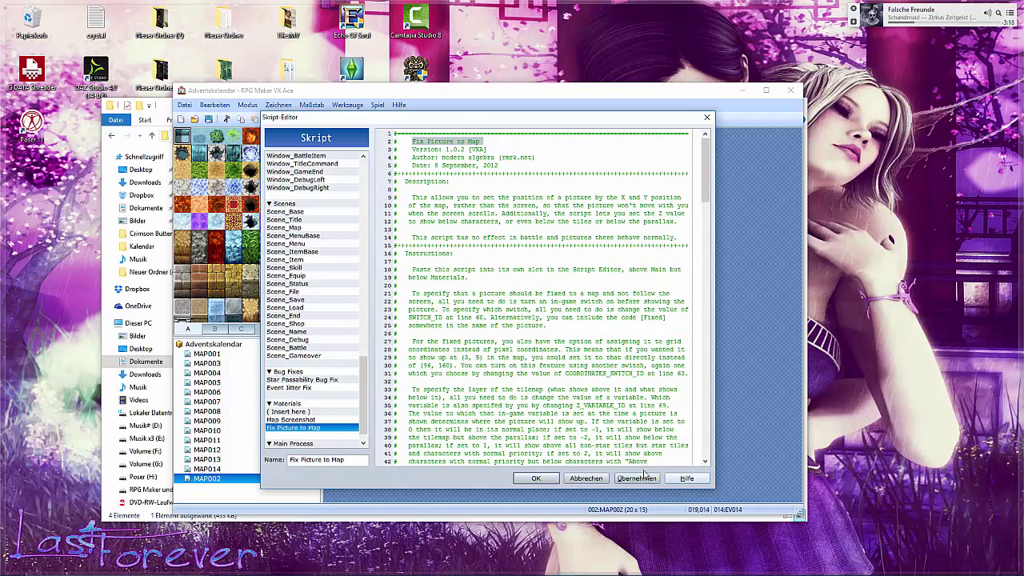
pyautogui.click(645, 476)
pyautogui.click(537, 478)
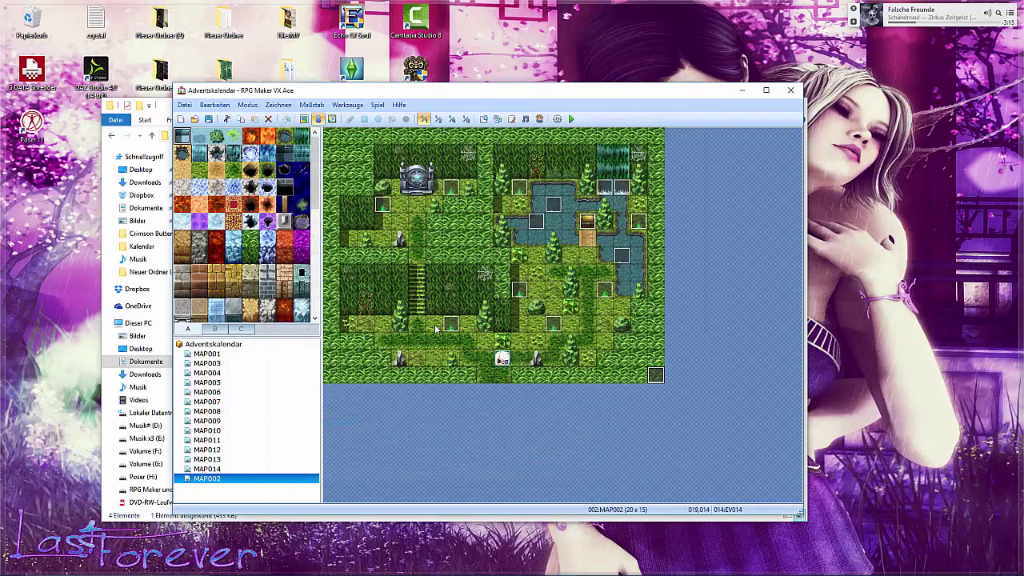
# Save the project changes and playtest MAP002 again with a new game to check the light overlay.
pyautogui.click(572, 259)
pyautogui.click(573, 120)
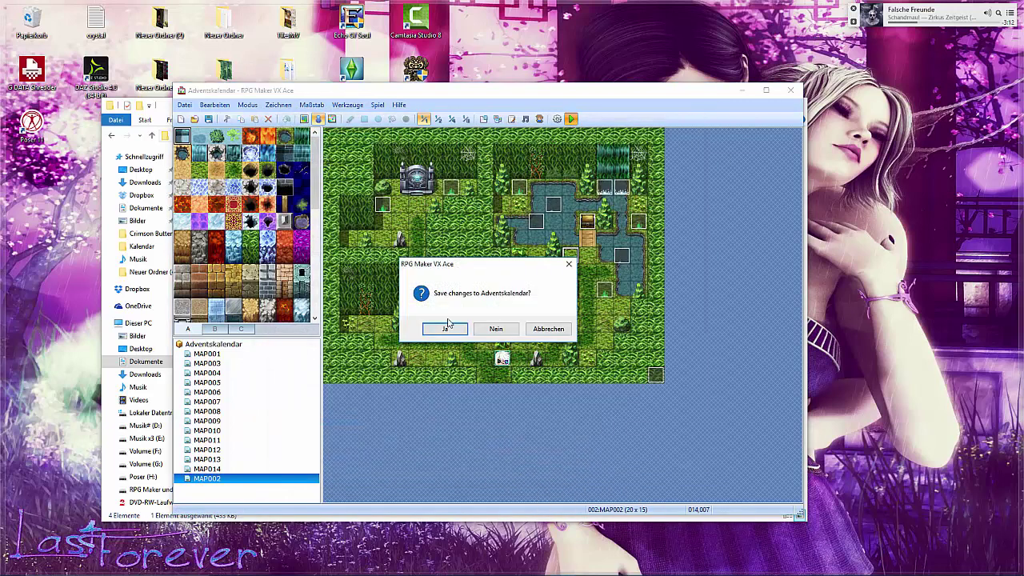
pyautogui.click(443, 327)
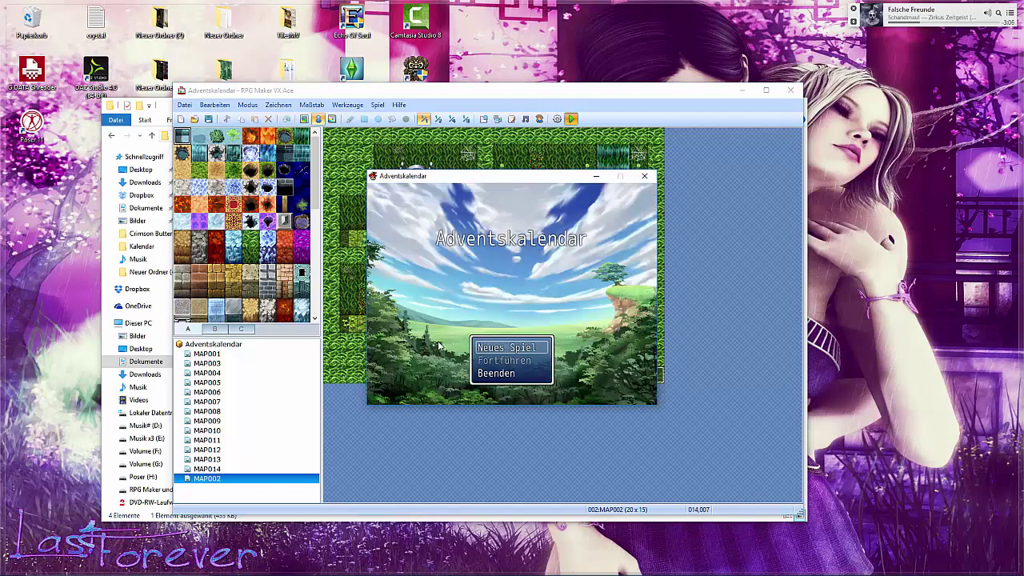
pyautogui.press('Return')
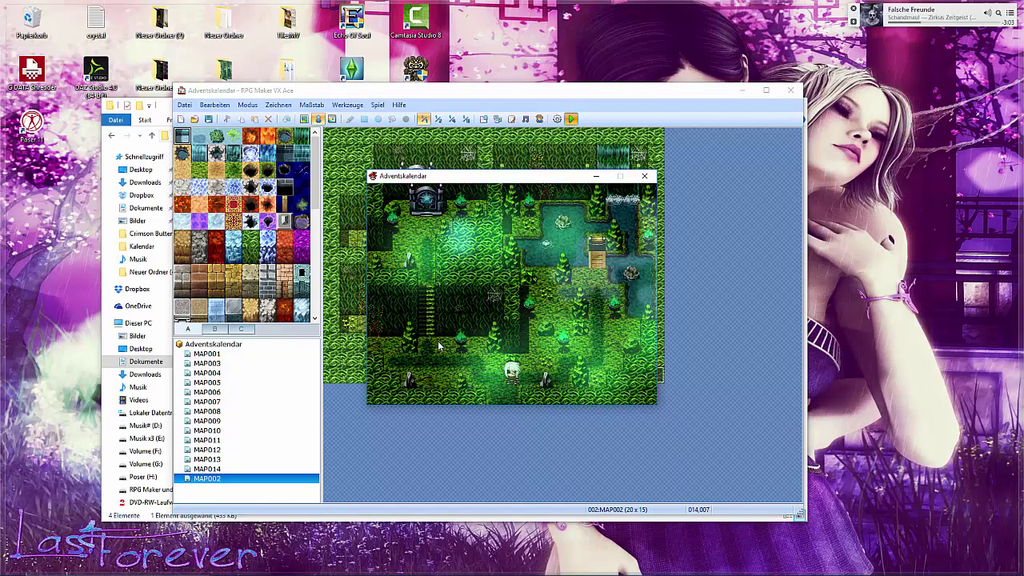
# Walk the character around MAP002 up to the stone portal to check how the light overlay moves, and close the game.
pyautogui.press('Left')
pyautogui.press('Left')
pyautogui.press('Left')
pyautogui.press('Up')
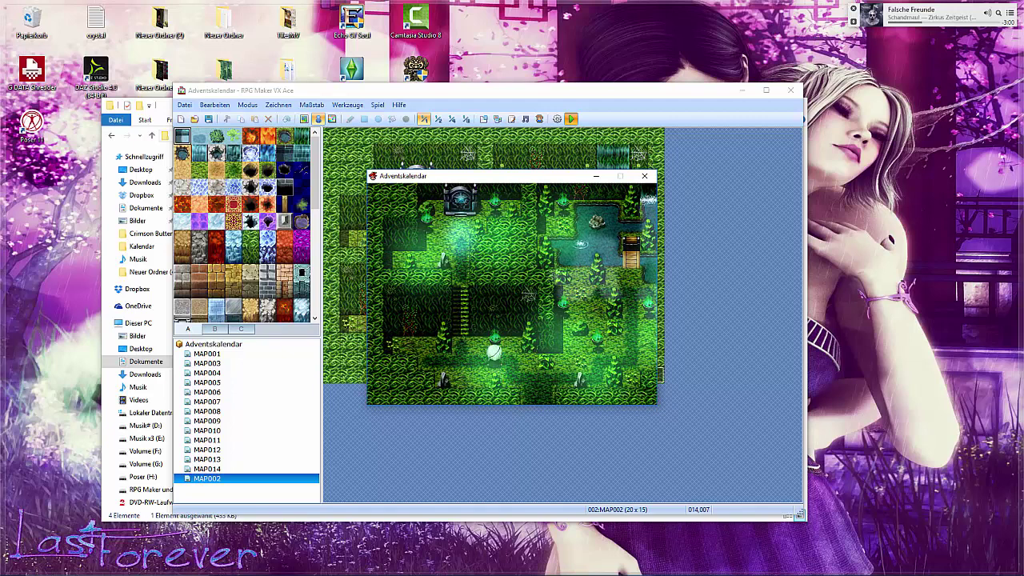
pyautogui.press('Left')
pyautogui.press('Left')
pyautogui.press('Up')
pyautogui.press('Up')
pyautogui.press('Up')
pyautogui.press('Up')
pyautogui.press('Up')
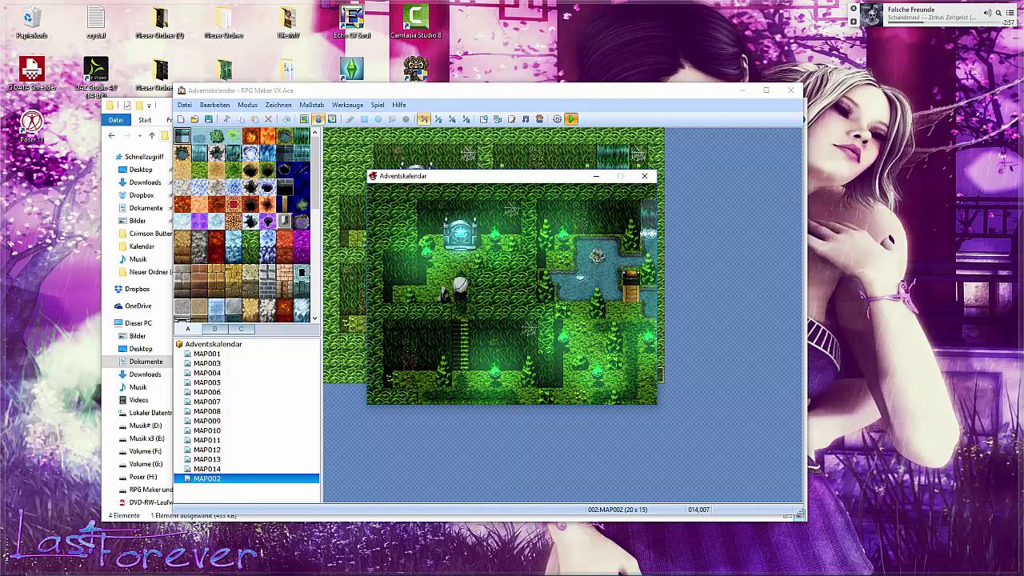
pyautogui.press('Down')
pyautogui.press('Down')
pyautogui.press('Down')
pyautogui.click(643, 176)
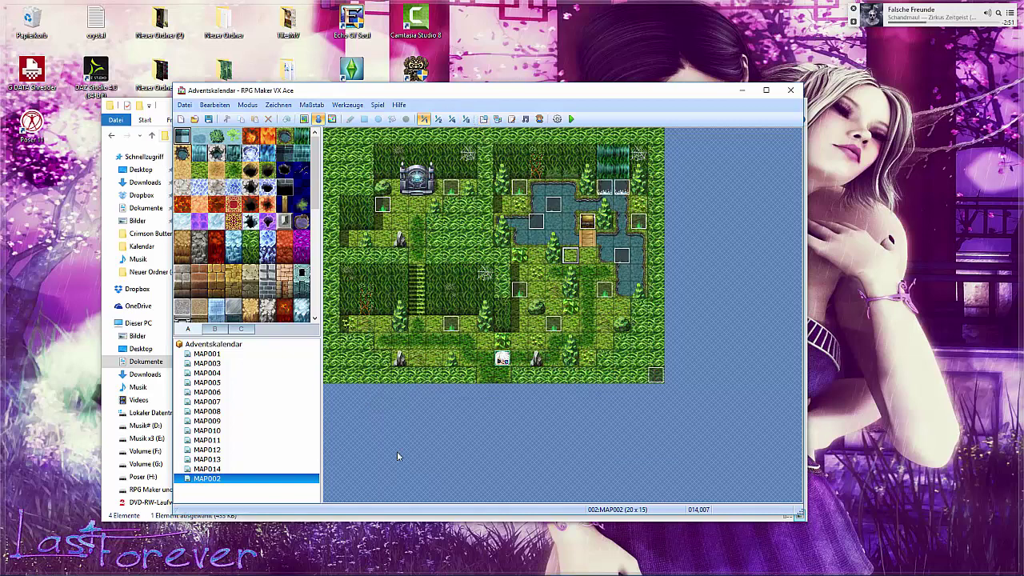
pyautogui.doubleClick(654, 373)
pyautogui.rightClick(530, 199)
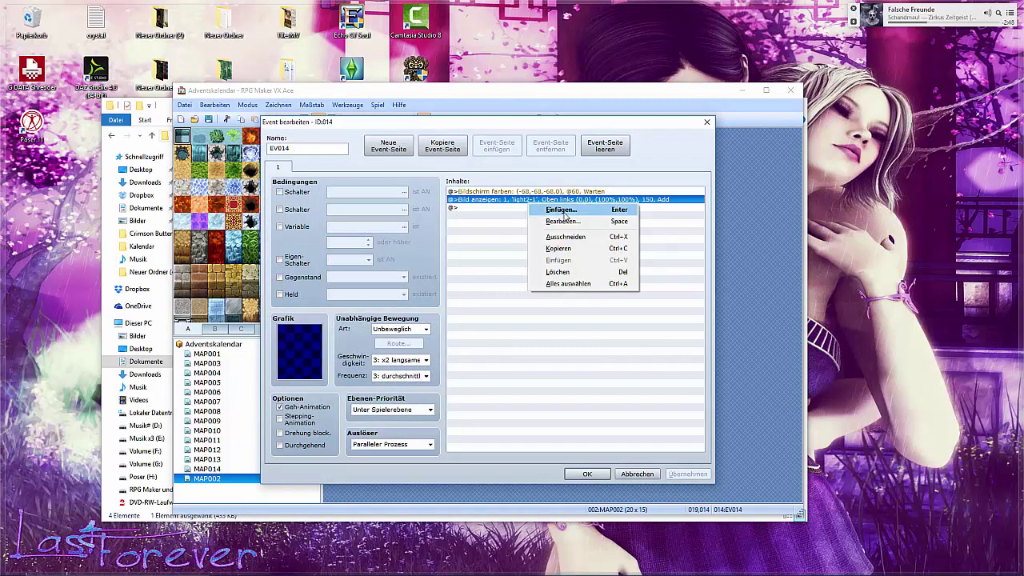
pyautogui.click(714, 426)
pyautogui.click(636, 473)
# Open the project's Graphics/Pictures folder and rename the light2-1 picture file as !light2-1.
pyautogui.click(347, 105)
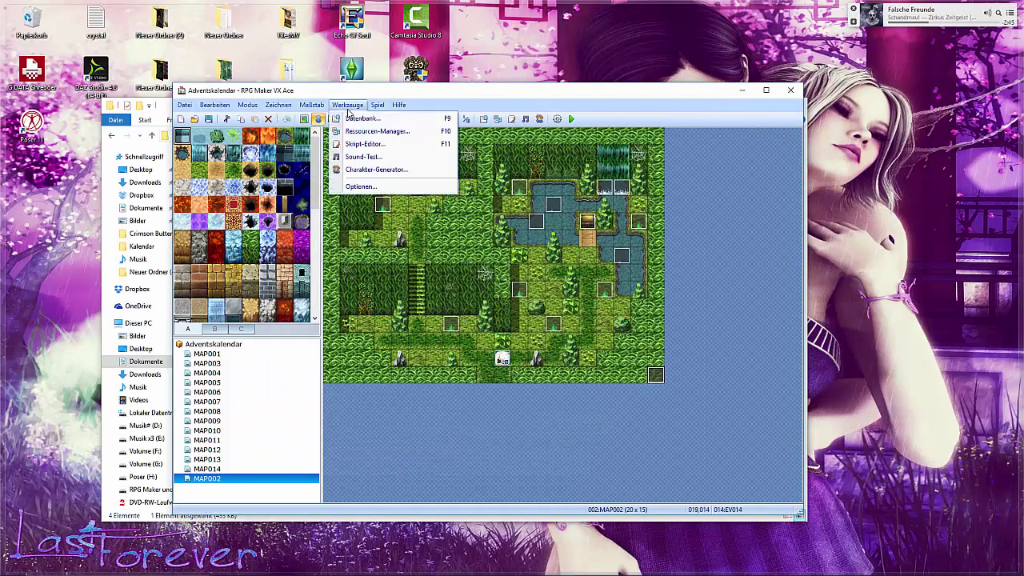
pyautogui.moveTo(378, 105)
pyautogui.click(410, 165)
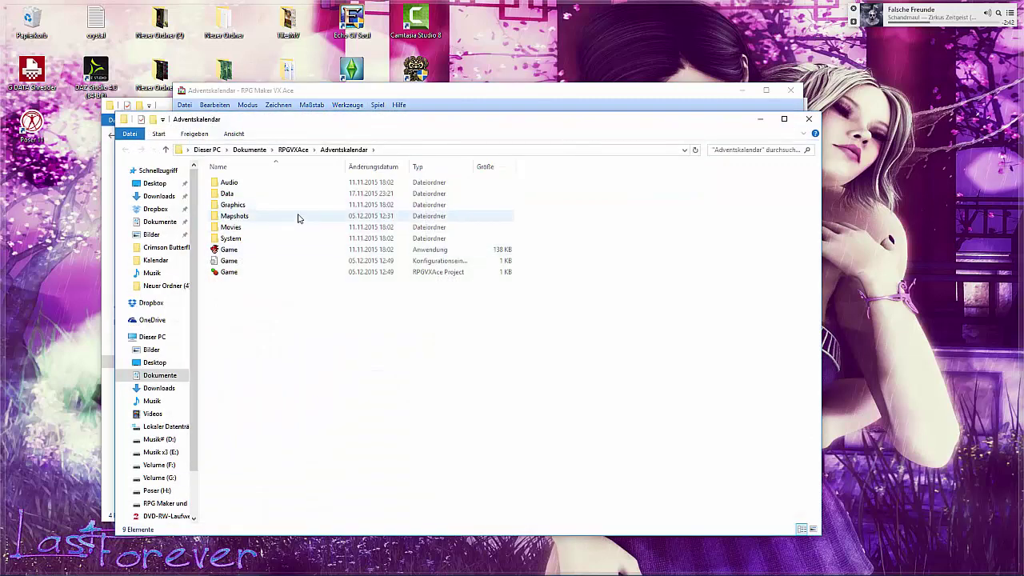
pyautogui.doubleClick(288, 217)
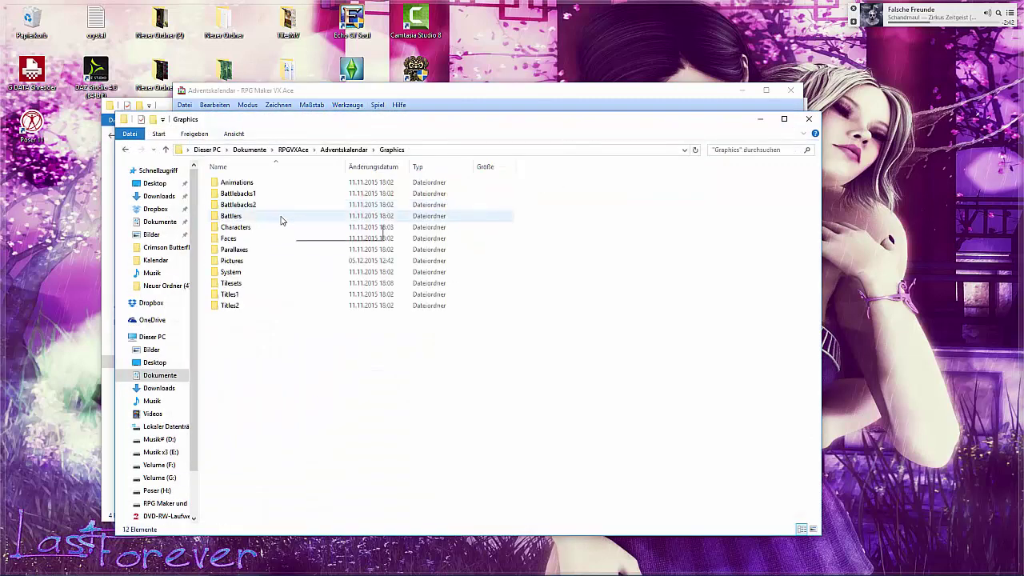
pyautogui.doubleClick(234, 260)
pyautogui.click(286, 221)
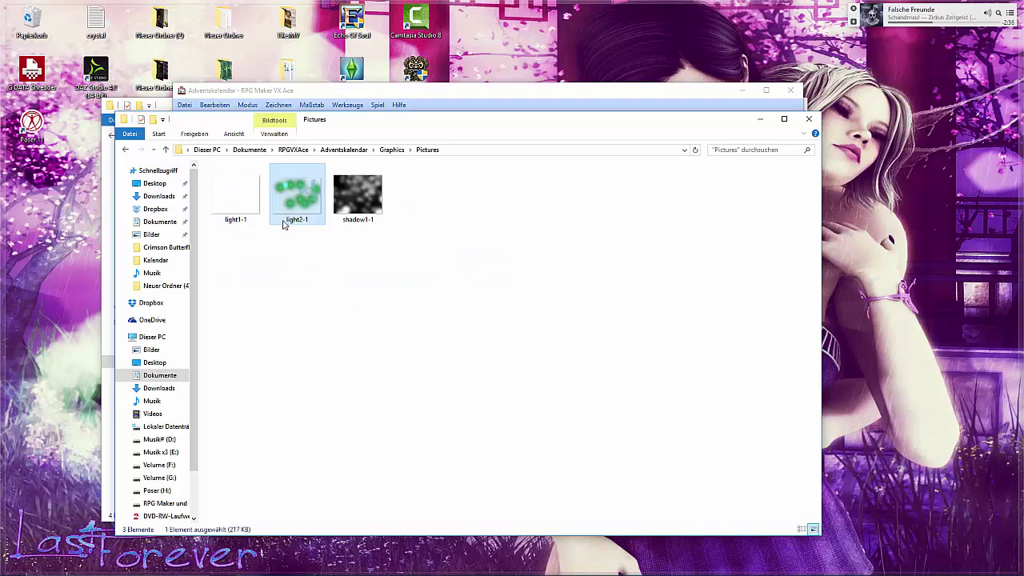
pyautogui.click(288, 219)
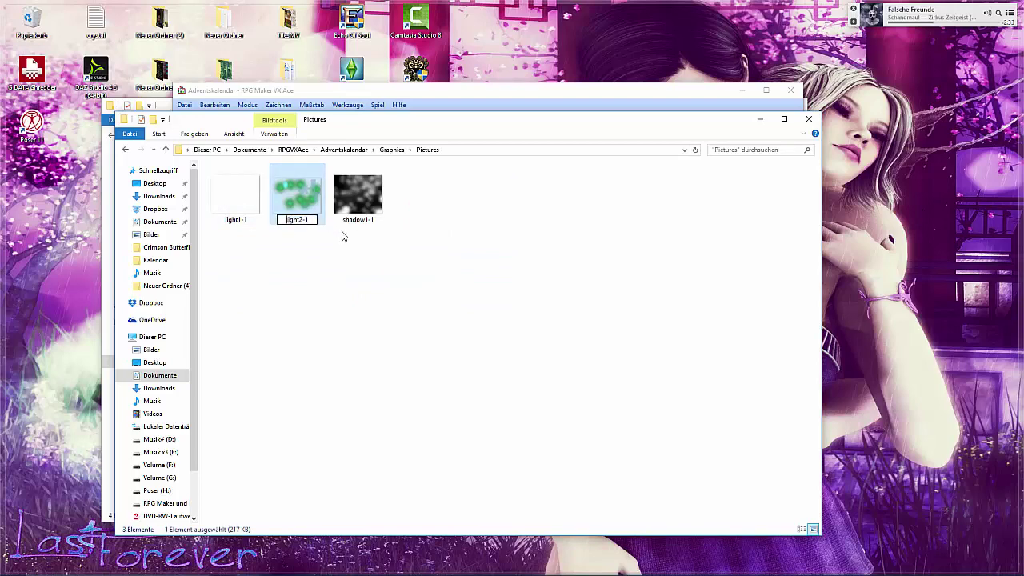
pyautogui.click(356, 282)
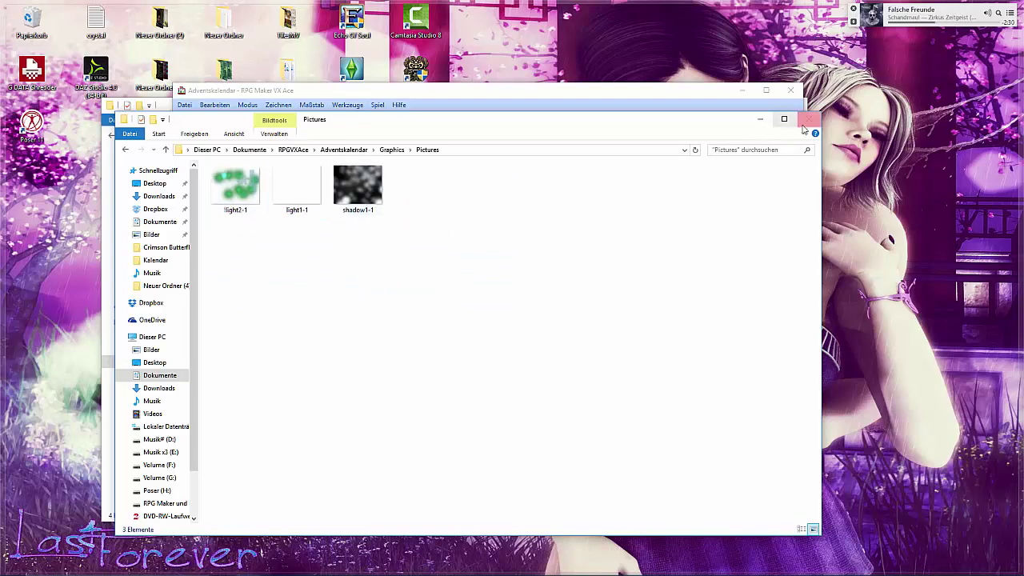
# Switch back to RPG Maker VX Ace and playtest MAP002 with a new game to test the renamed picture.
pyautogui.click(584, 94)
pyautogui.click(576, 119)
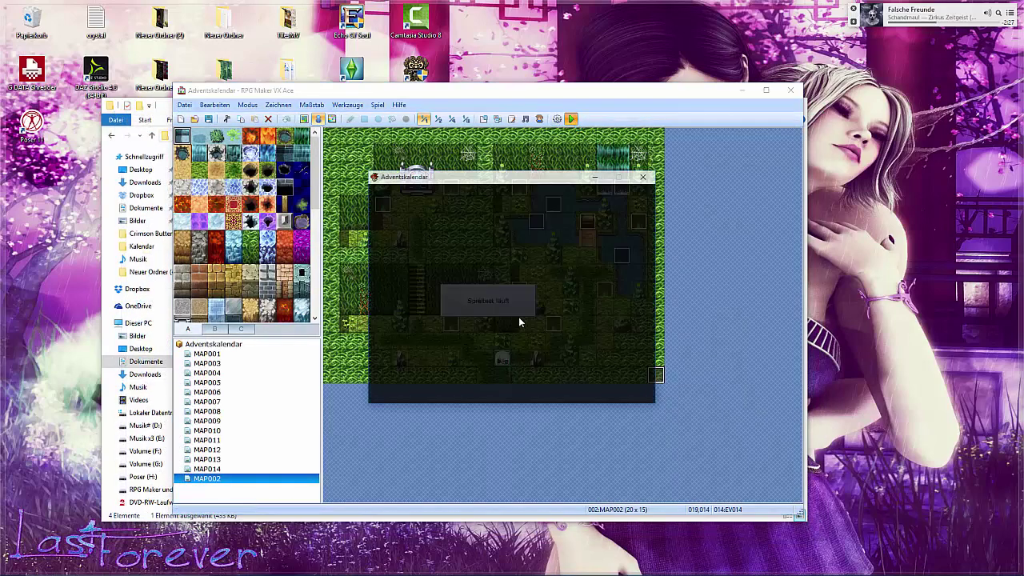
pyautogui.press('Return')
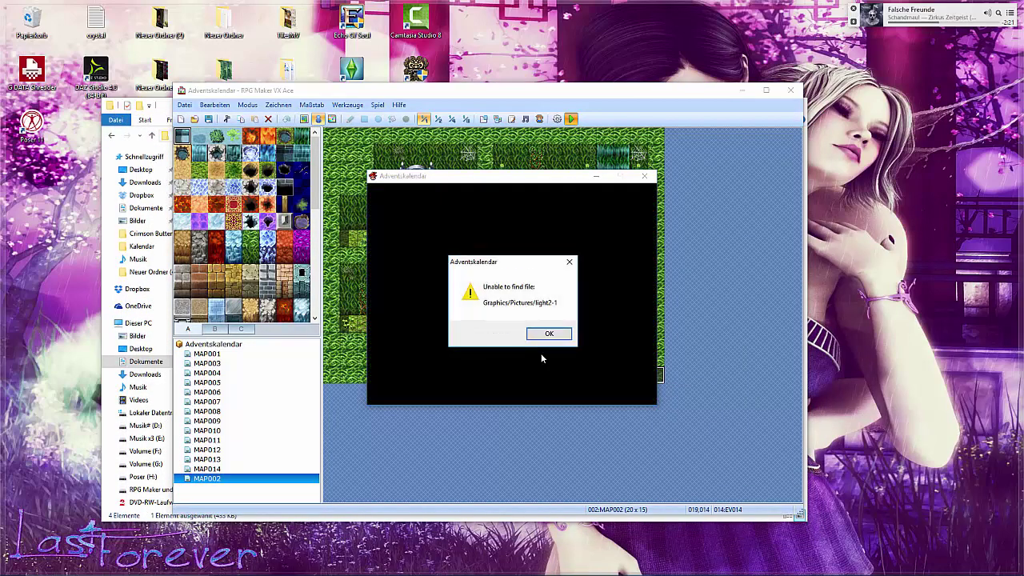
pyautogui.click(564, 335)
# Change the show-picture command in event EV014 to use the !light2-1 graphic and confirm the event.
pyautogui.doubleClick(655, 374)
pyautogui.rightClick(512, 199)
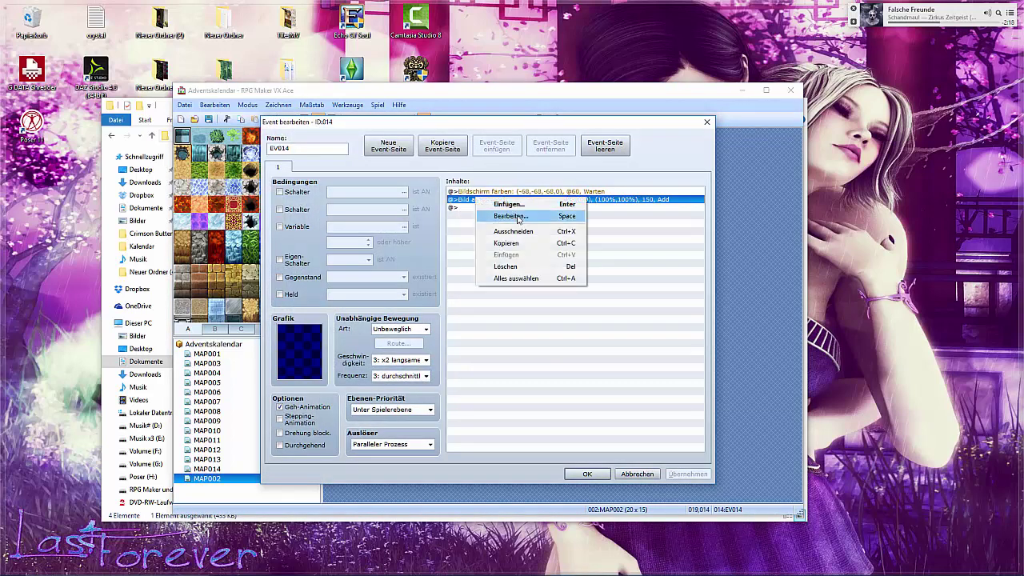
pyautogui.click(544, 211)
pyautogui.click(606, 249)
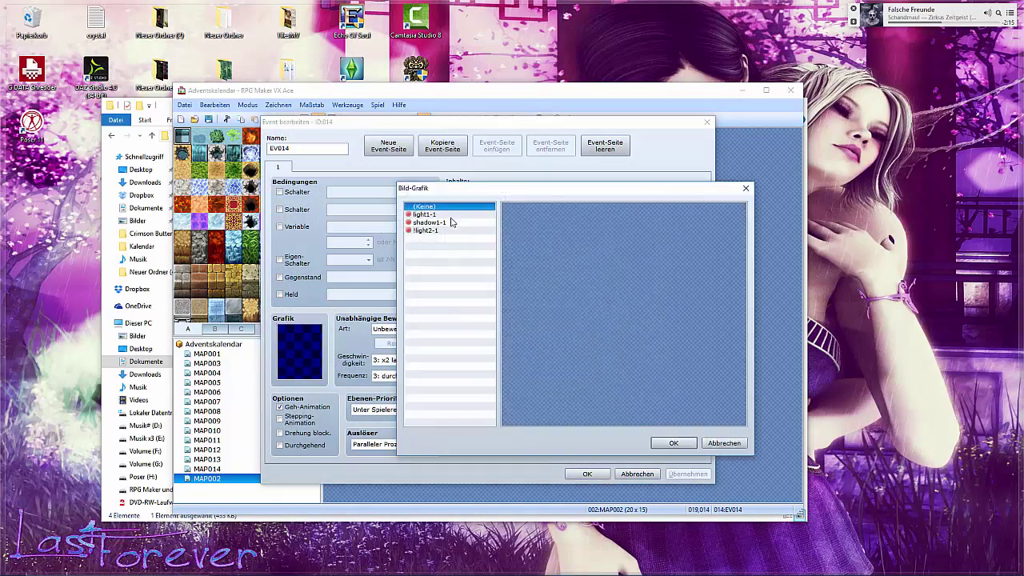
pyautogui.click(430, 230)
pyautogui.click(673, 443)
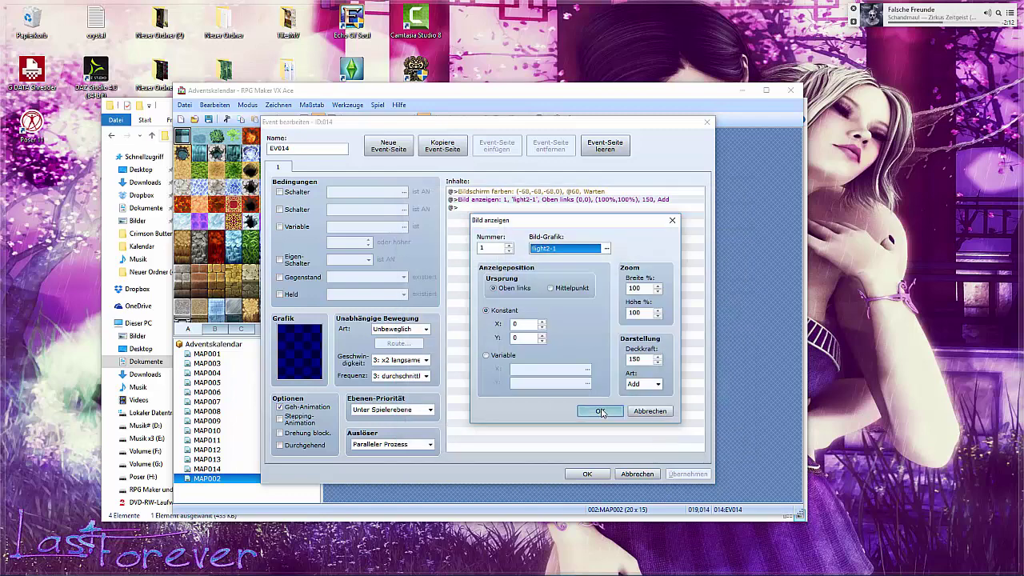
pyautogui.click(600, 412)
pyautogui.click(586, 474)
# Save the project changes and start a playtest of MAP002 with a new game.
pyautogui.click(571, 119)
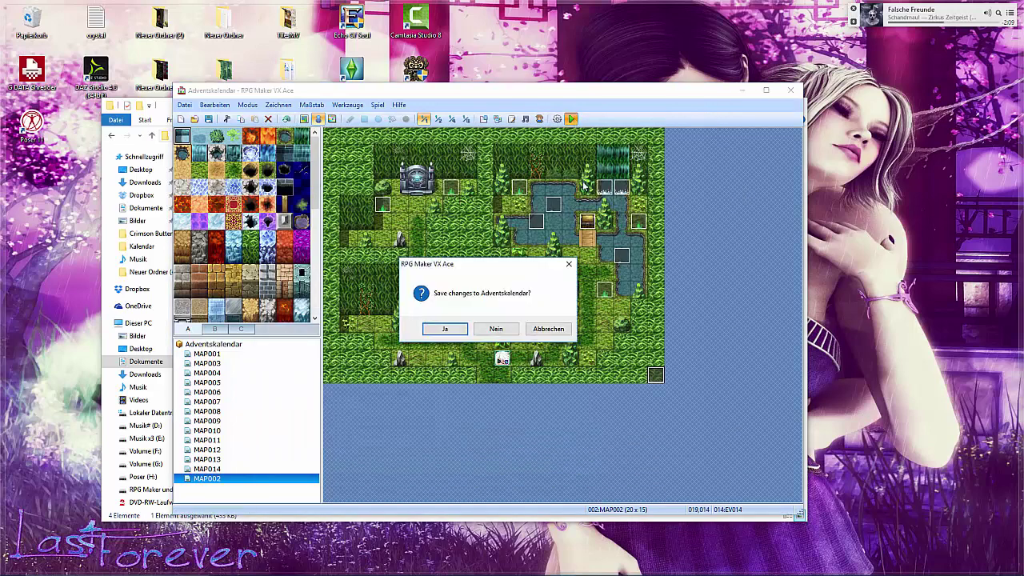
pyautogui.press('Return')
pyautogui.press('F12')
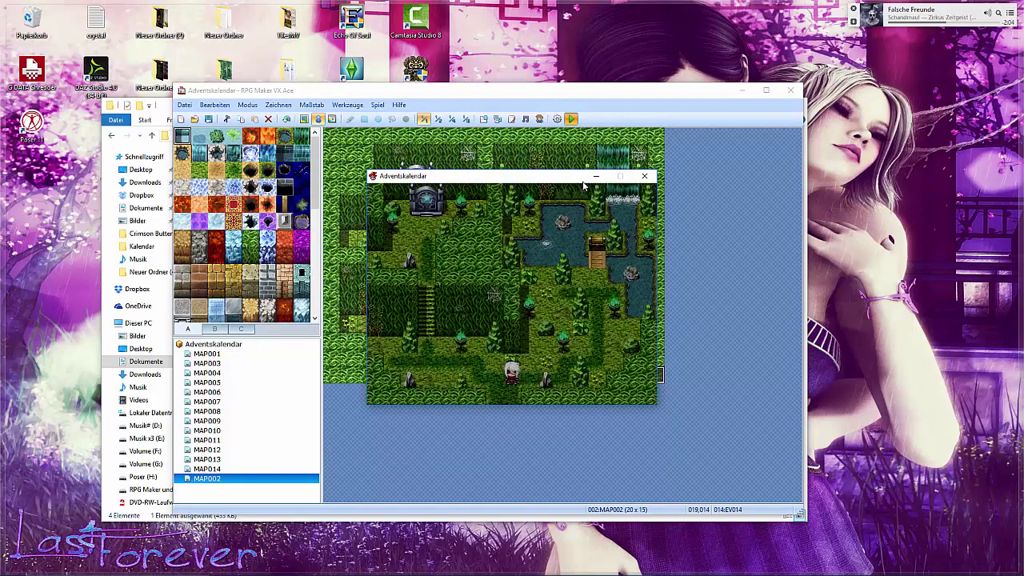
# Walk up to the stone portal to check whether the light picture stays fixed to the map, and close the game.
pyautogui.press('Left')
pyautogui.press('Left')
pyautogui.press('Left')
pyautogui.press('Left')
pyautogui.press('Left')
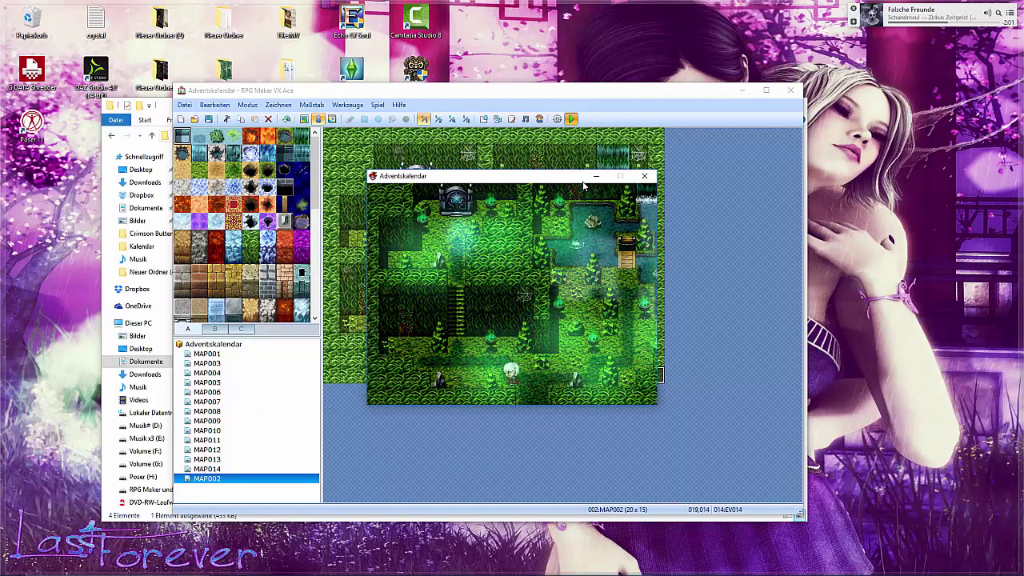
pyautogui.press('Up')
pyautogui.press('Up')
pyautogui.press('Left')
pyautogui.press('Up')
pyautogui.press('Up')
pyautogui.press('Up')
pyautogui.press('Up')
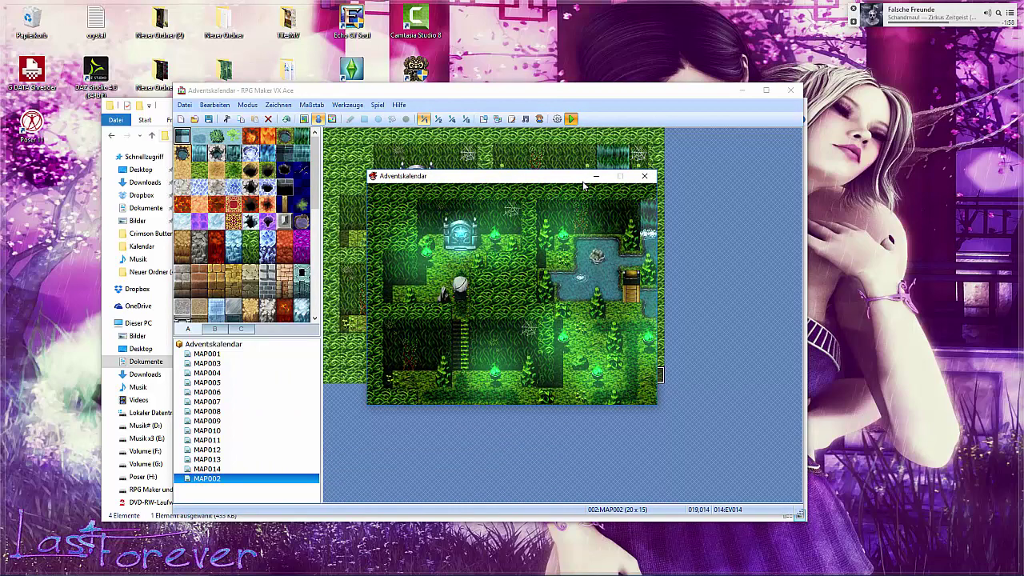
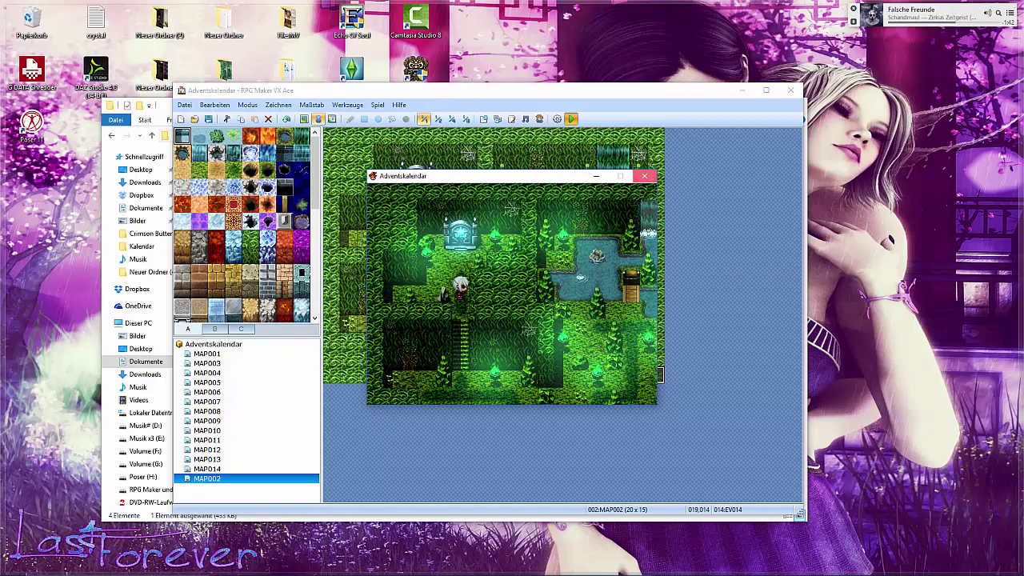
pyautogui.click(644, 176)
# Review the instructions and the SWITCH_ID setting of the Fix Picture to Map script, and confirm the script editor.
pyautogui.click(511, 119)
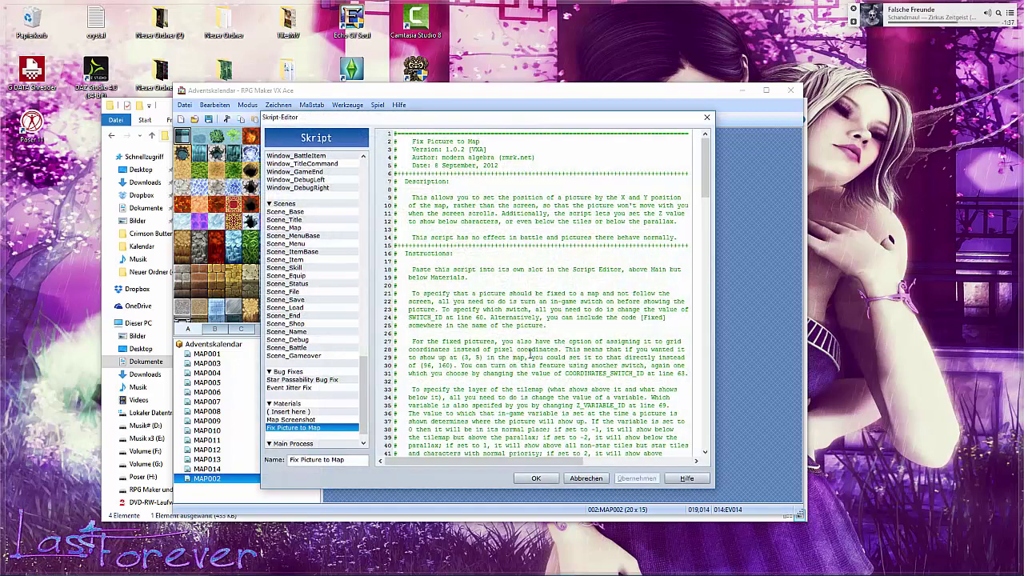
pyautogui.scroll(-10, 530, 352)
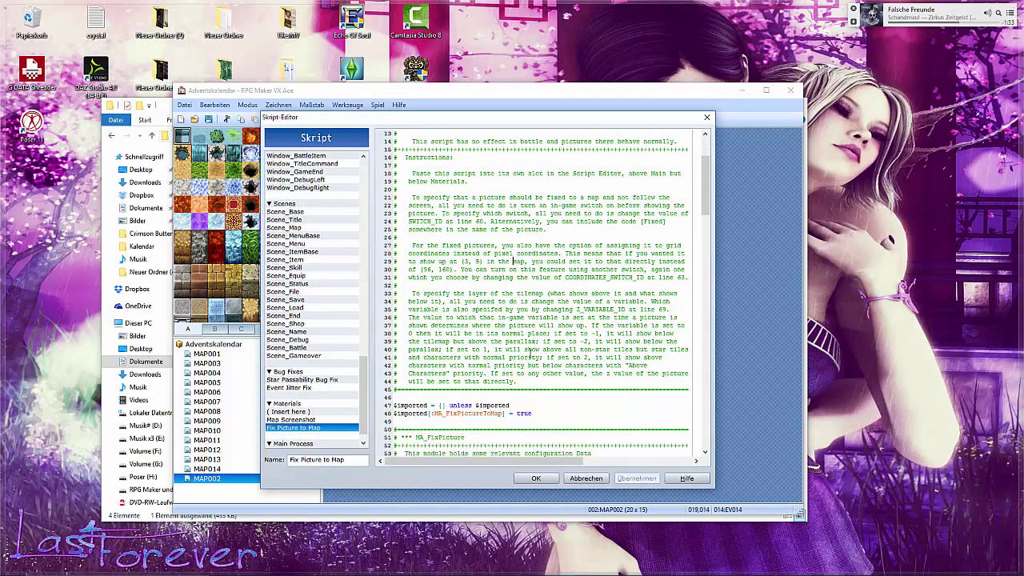
pyautogui.scroll(-3, 530, 353)
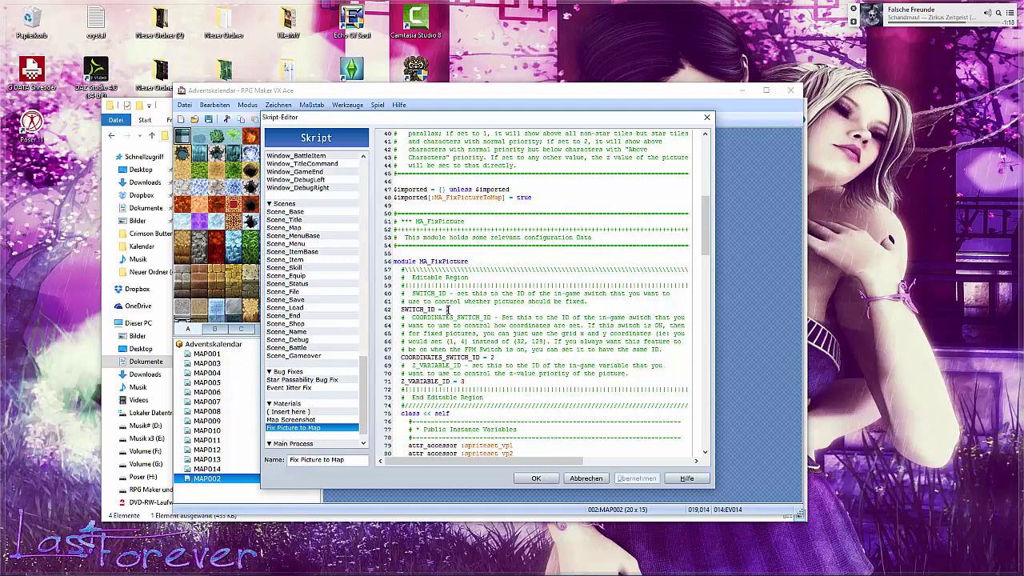
pyautogui.scroll(-10, 478, 322)
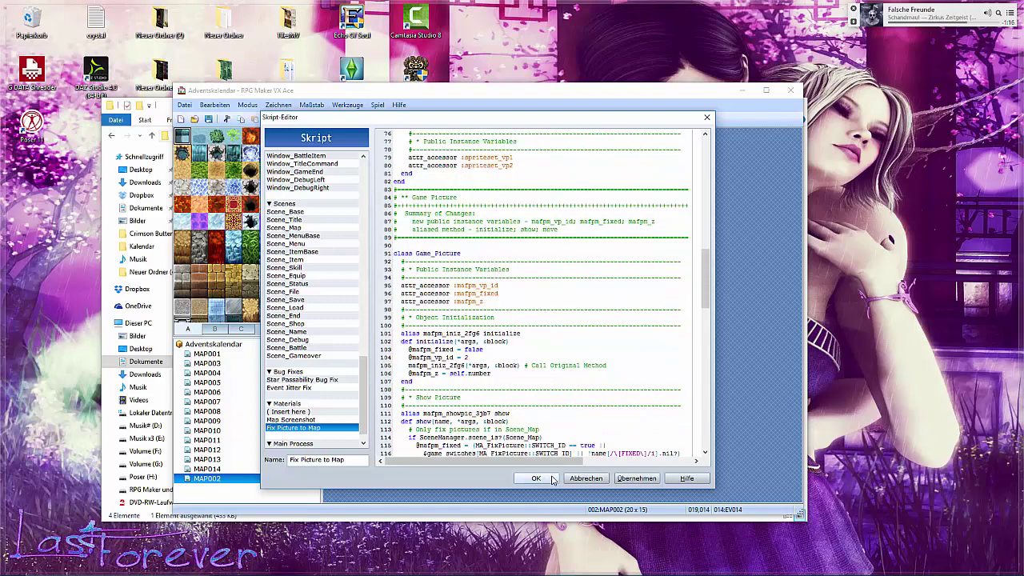
pyautogui.click(536, 477)
# Add a switch control command that turns switch 0001 ON below the show-picture command in event EV014, and confirm the event.
pyautogui.doubleClick(651, 376)
pyautogui.click(470, 210)
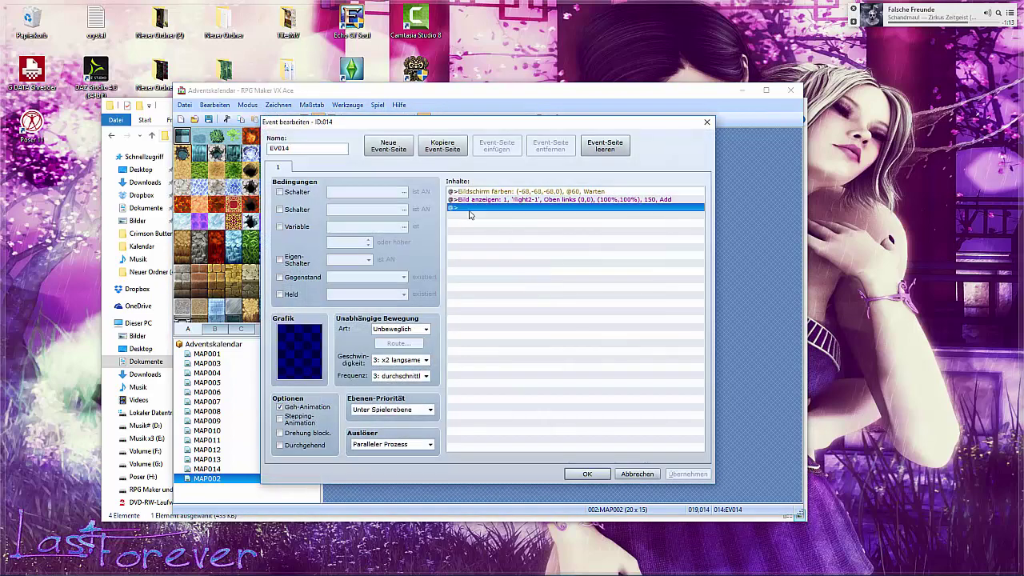
pyautogui.rightClick(470, 210)
pyautogui.click(517, 222)
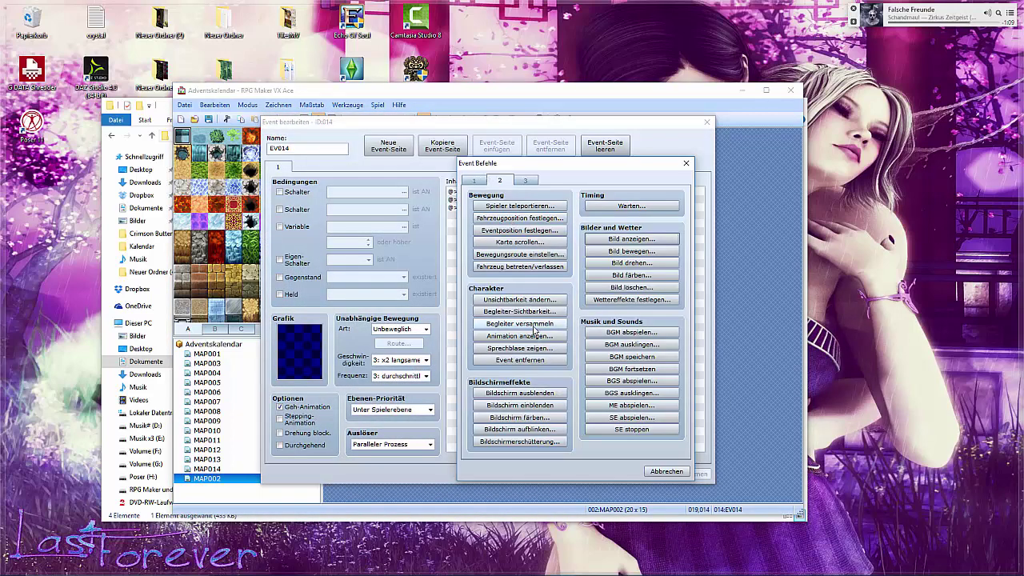
pyautogui.click(476, 181)
pyautogui.click(528, 288)
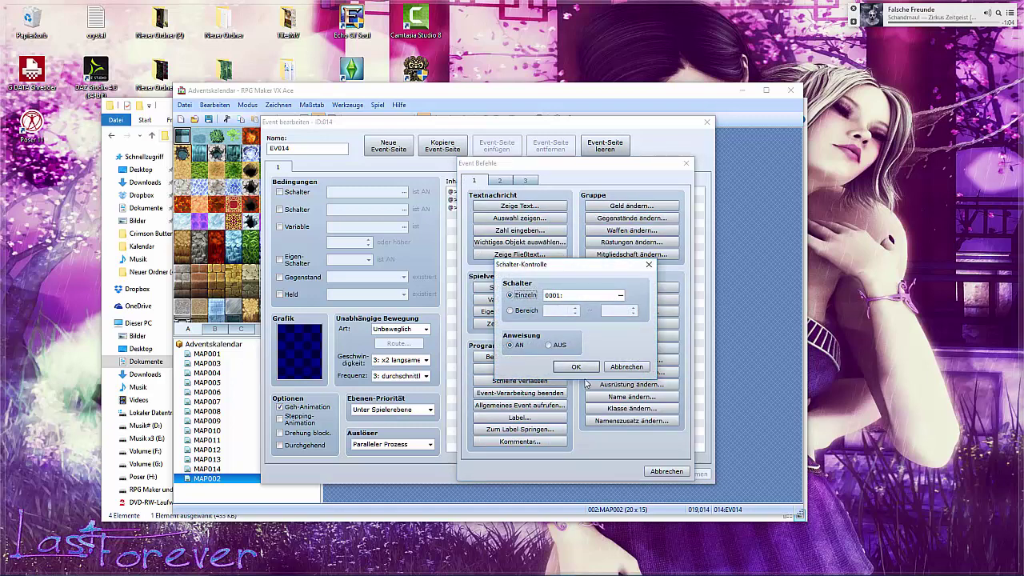
pyautogui.click(576, 368)
pyautogui.click(479, 200)
pyautogui.click(481, 207)
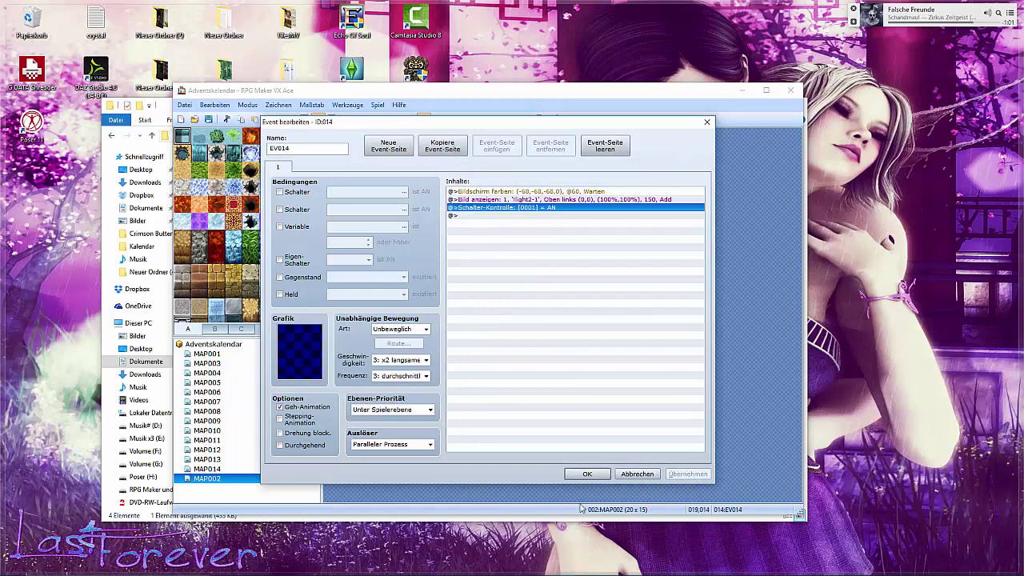
pyautogui.click(577, 469)
# Save the project and playtest MAP002, walking past the bridge and the stone portal to check that the lights stay fixed.
pyautogui.click(571, 118)
pyautogui.click(445, 329)
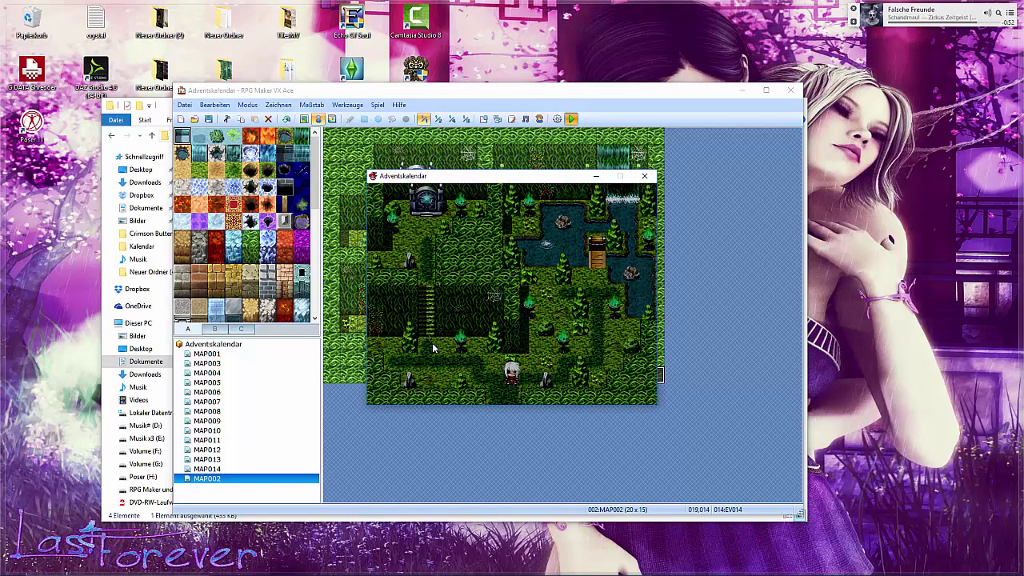
pyautogui.press('Right')
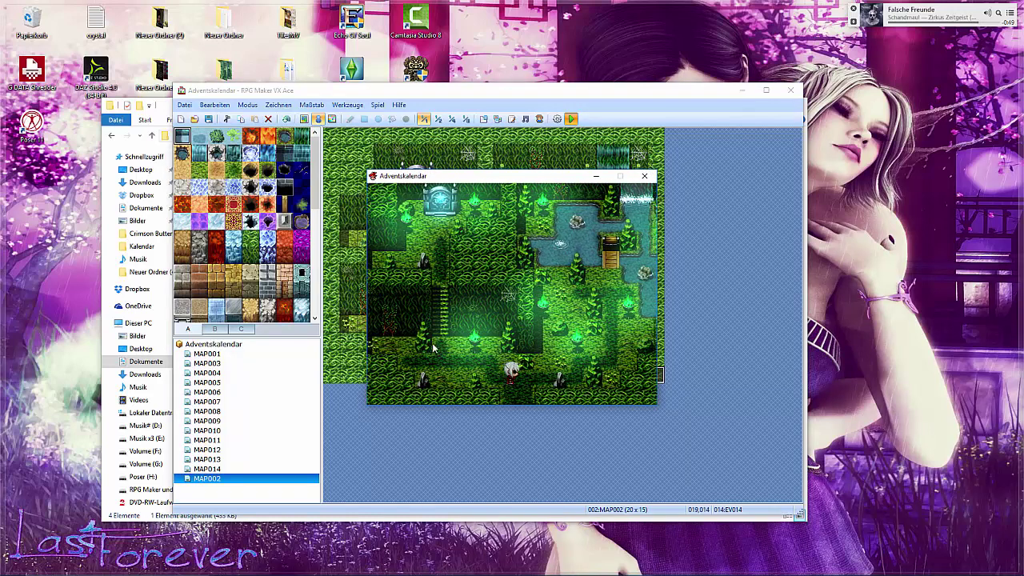
pyautogui.press('Up')
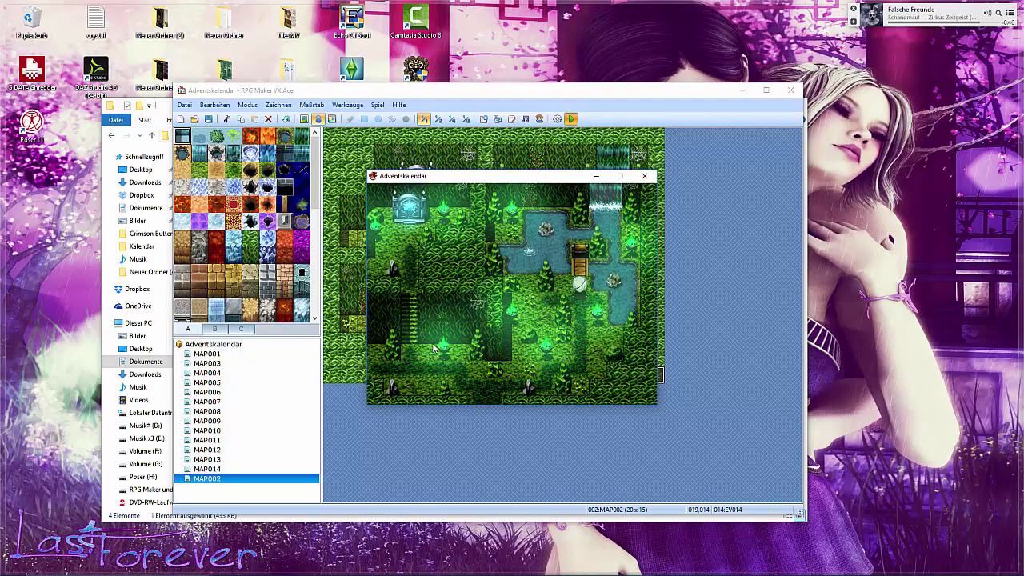
pyautogui.press('Left')
pyautogui.press('Down')
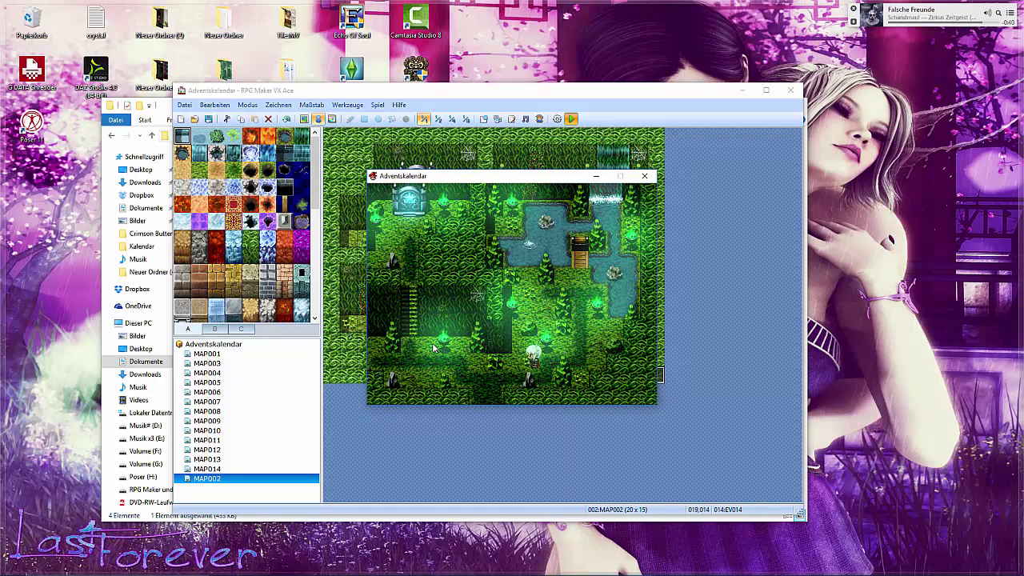
pyautogui.press('Left')
pyautogui.press('Left')
pyautogui.press('Left')
pyautogui.press('Left')
pyautogui.press('Up')
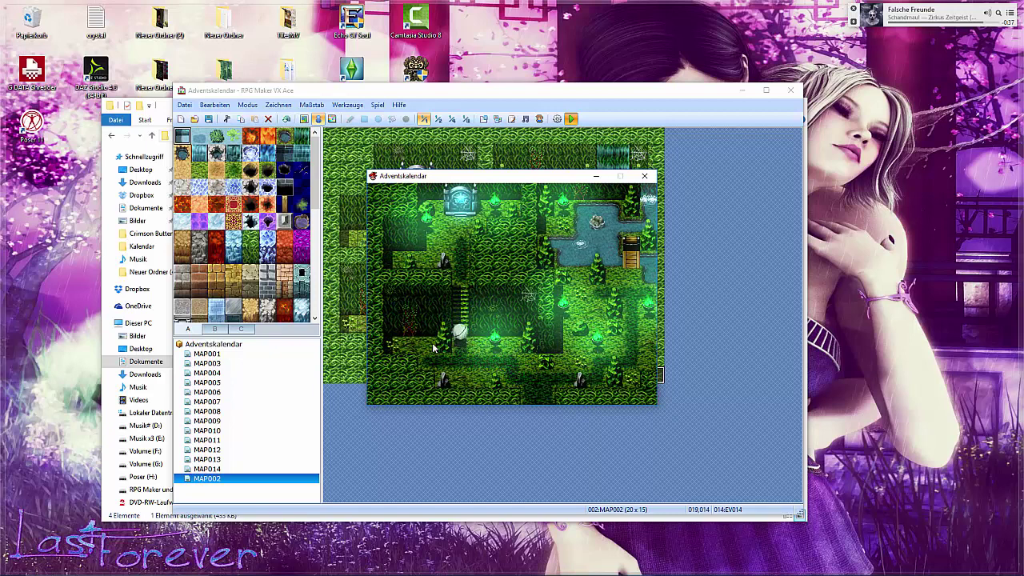
pyautogui.press('Up')
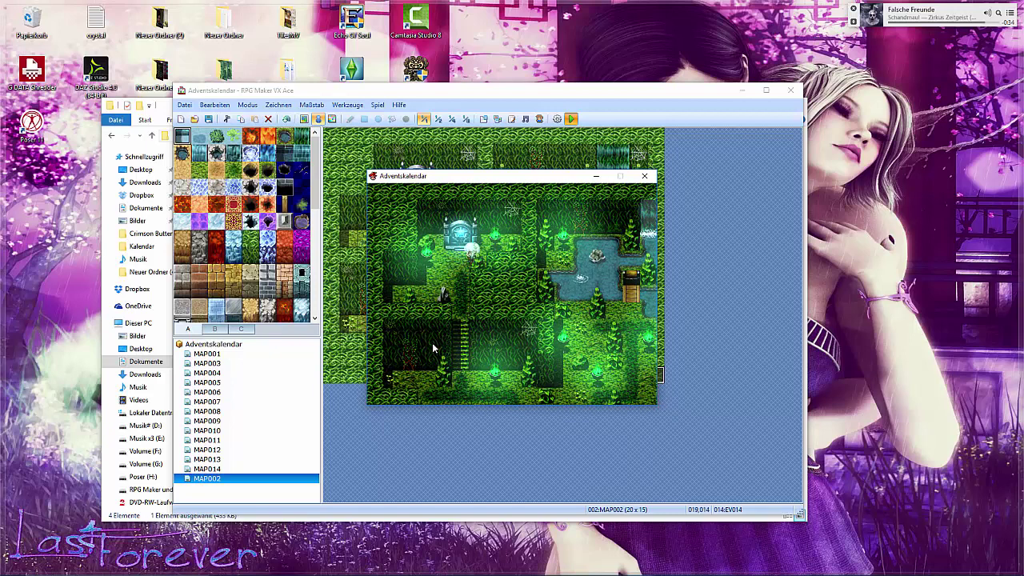
pyautogui.press('Down')
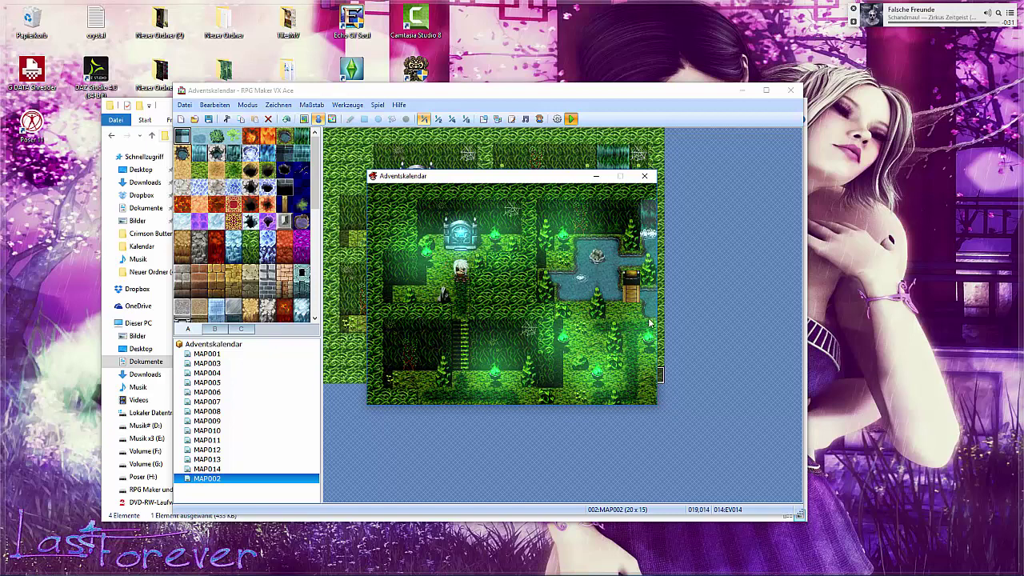
# Close the playtest and add a switch control command to event EV010 on MAP003, and confirm the event.
pyautogui.click(643, 178)
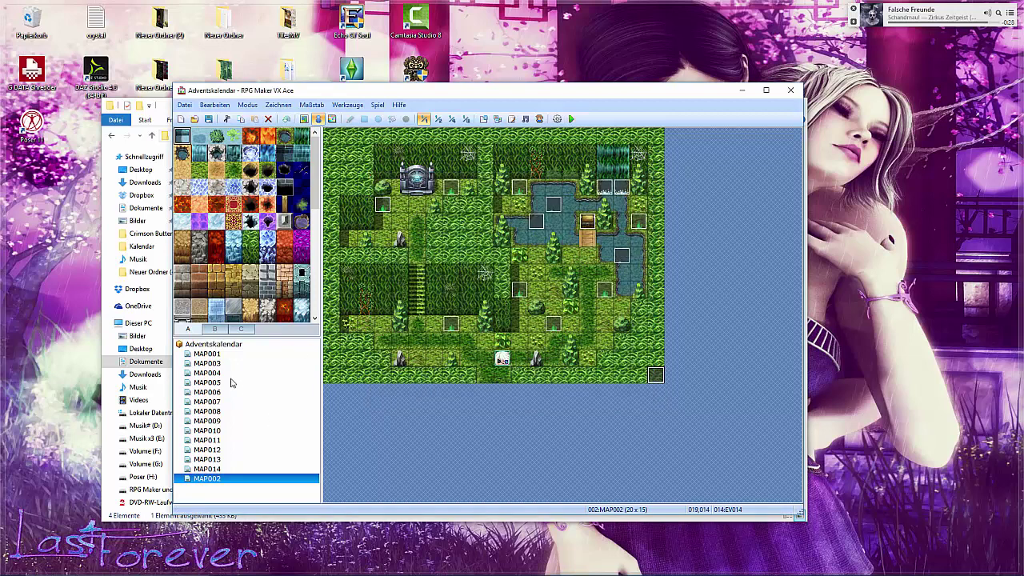
pyautogui.click(213, 364)
pyautogui.doubleClick(655, 374)
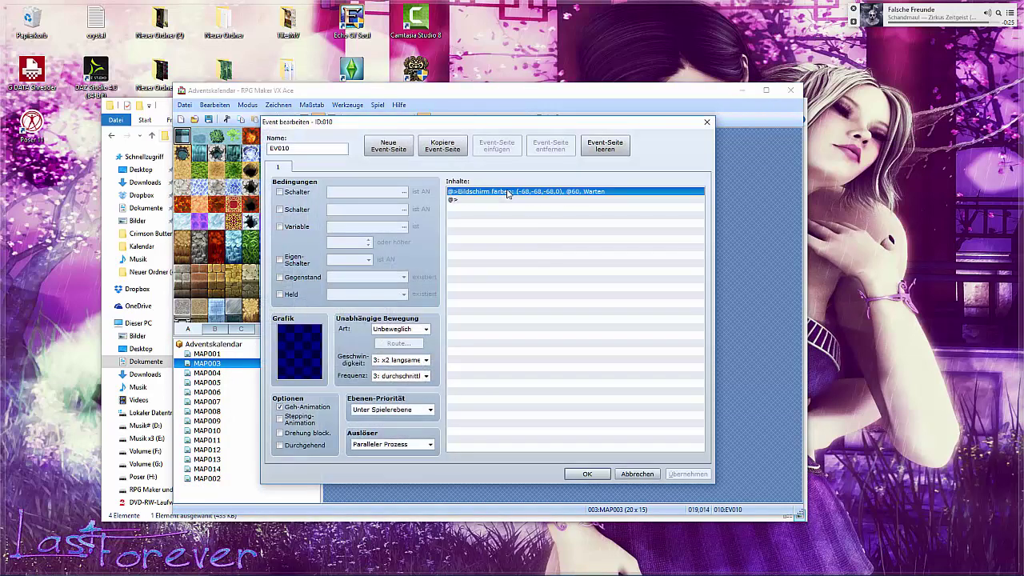
pyautogui.doubleClick(503, 206)
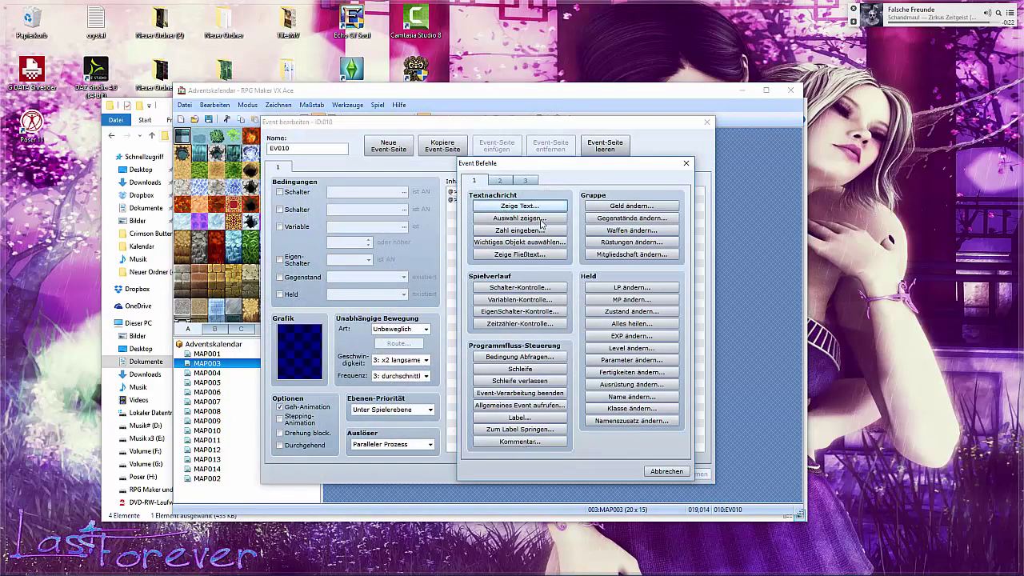
pyautogui.click(492, 182)
pyautogui.click(474, 181)
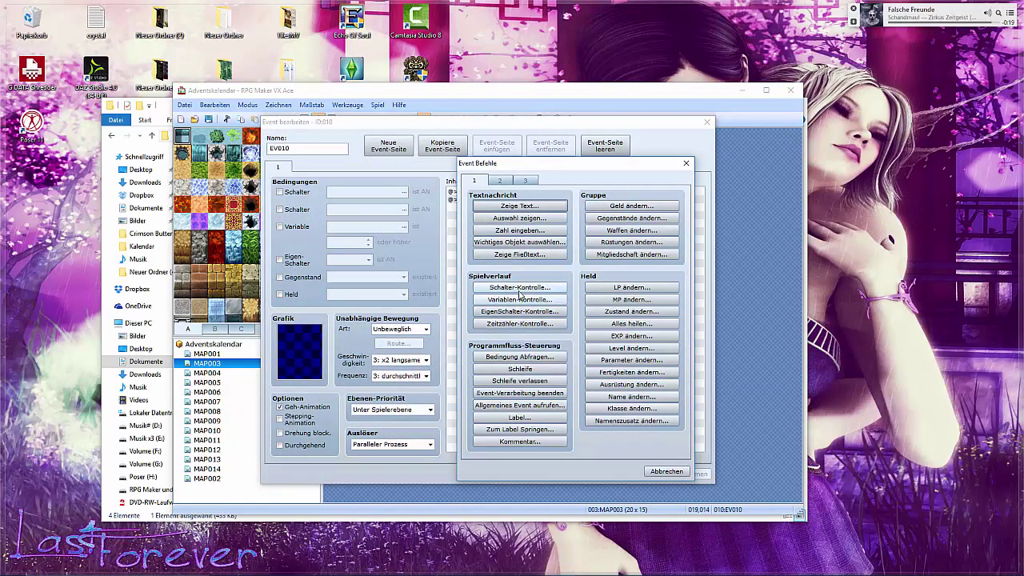
pyautogui.click(520, 287)
pyautogui.click(574, 367)
pyautogui.click(588, 475)
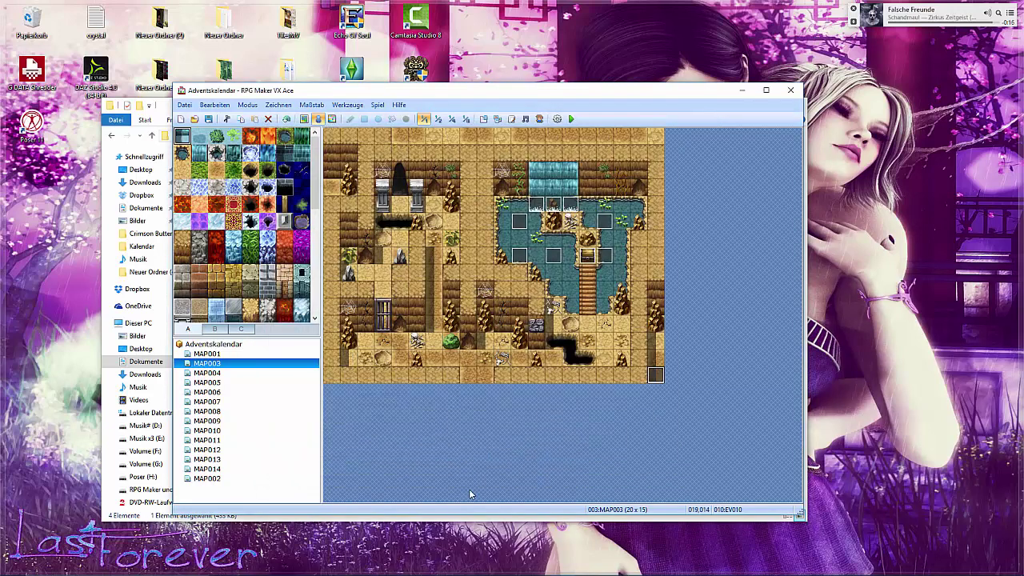
# Switch to Photoshop and close MAP002.png without saving its changes.
pyautogui.click(381, 565)
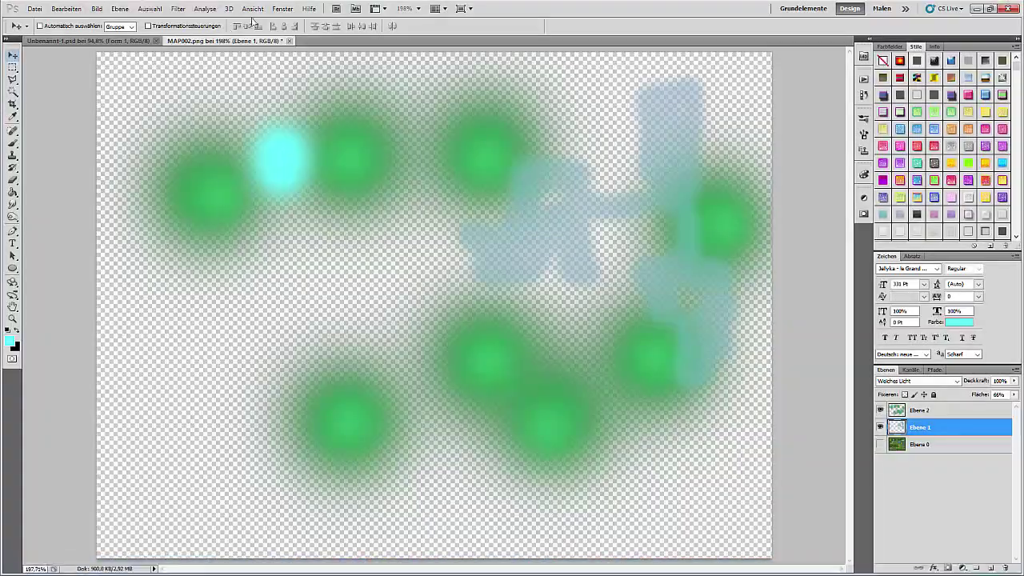
pyautogui.click(290, 41)
pyautogui.click(531, 226)
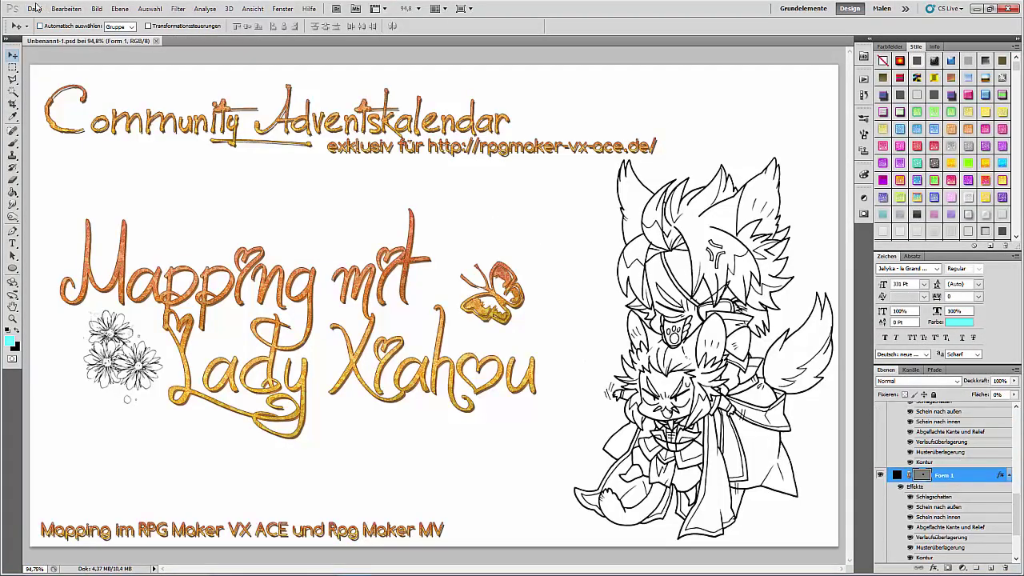
# Open MAP003.png from the project's Mapshots folder in Photoshop.
pyautogui.click(308, 527)
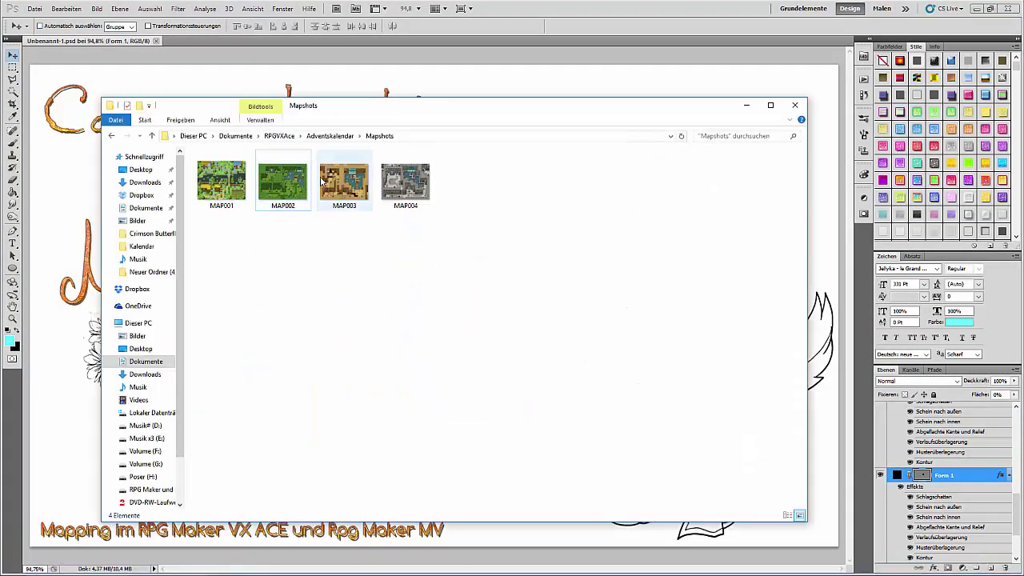
pyautogui.rightClick(349, 180)
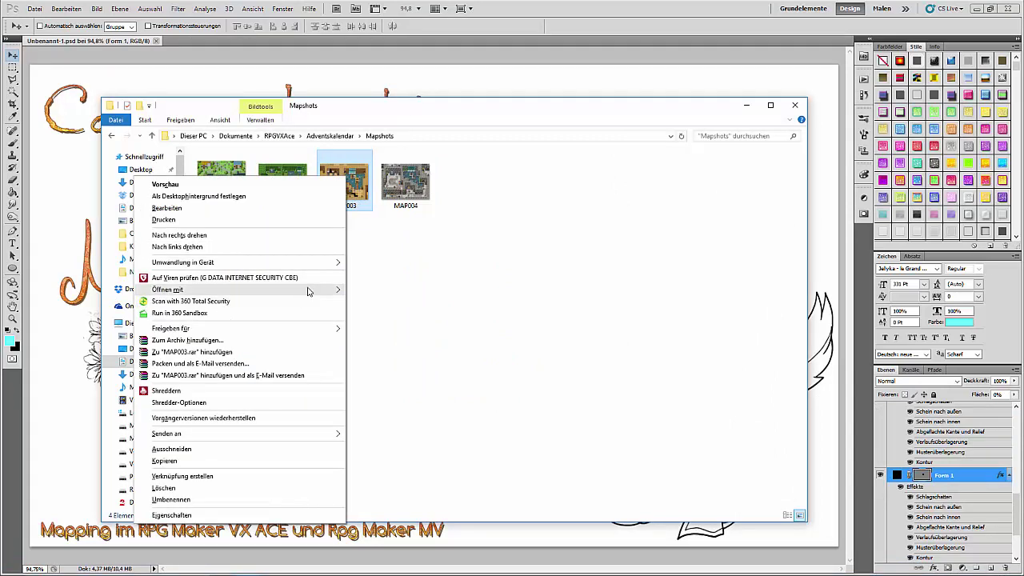
pyautogui.moveTo(308, 290)
pyautogui.click(117, 292)
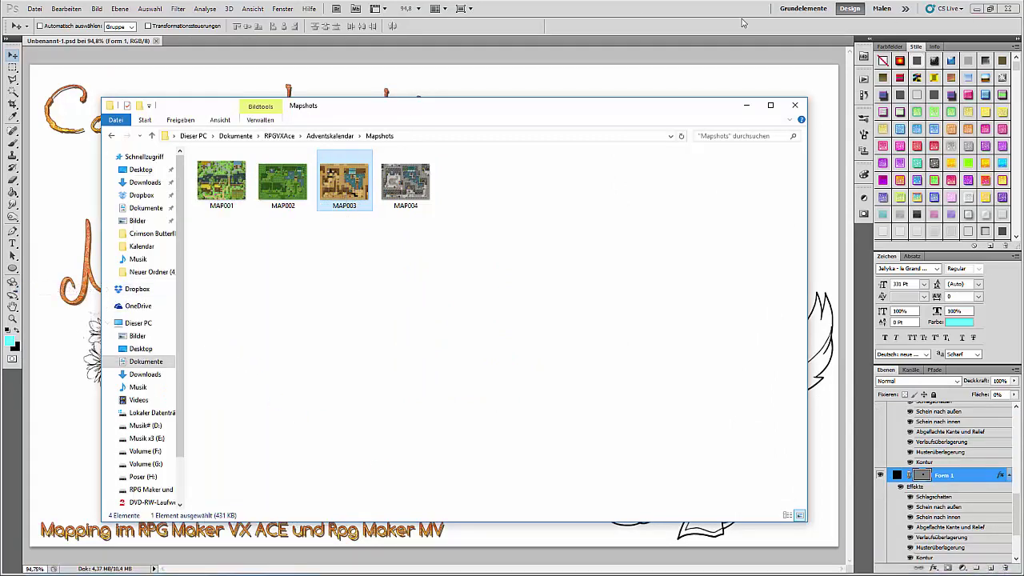
pyautogui.click(746, 105)
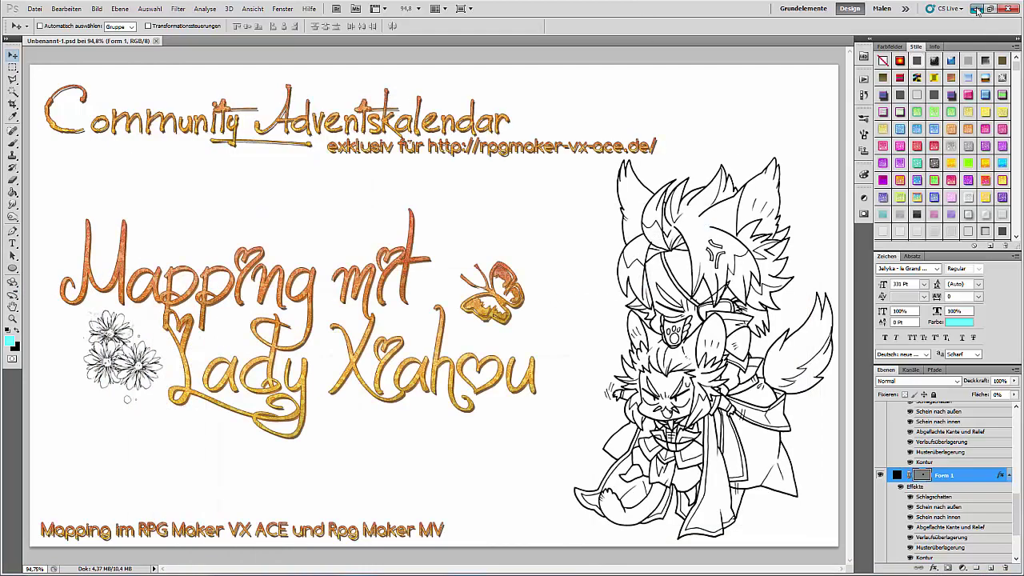
pyautogui.click(976, 9)
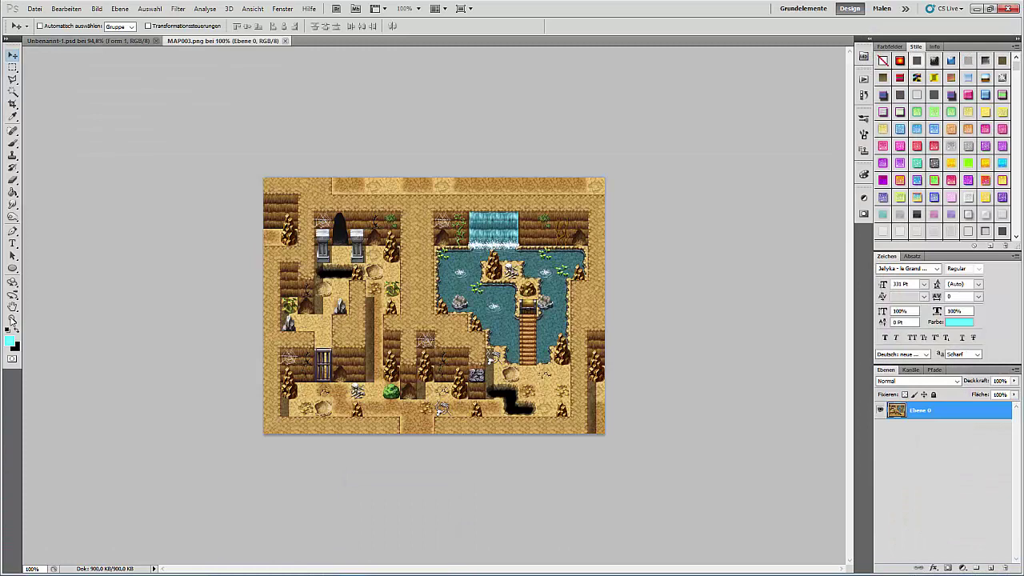
# Add a new layer above the MAP003 image, fill it with black and set its blend mode to Weiches Licht.
pyautogui.click(12, 319)
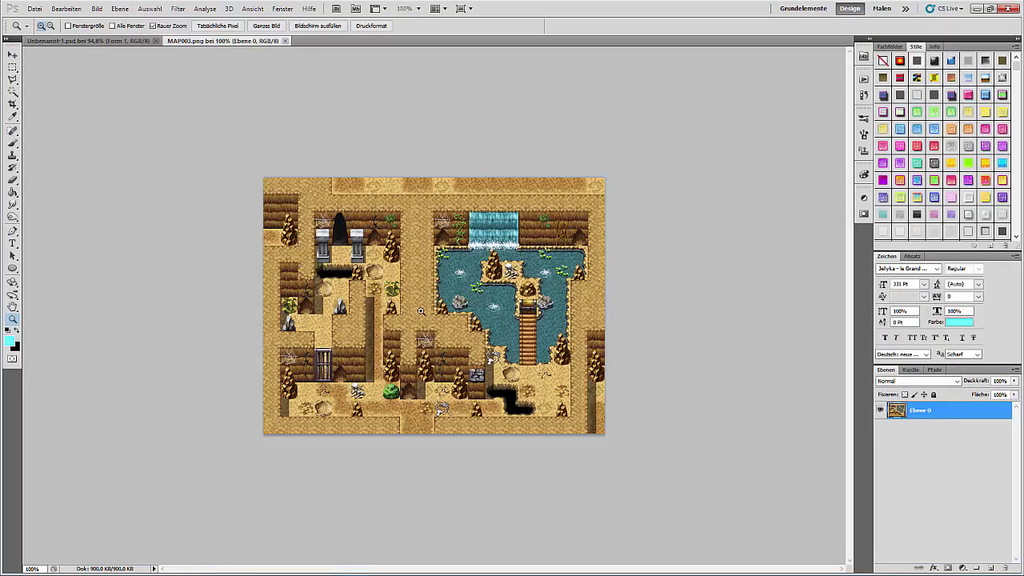
pyautogui.rightClick(417, 308)
pyautogui.click(443, 318)
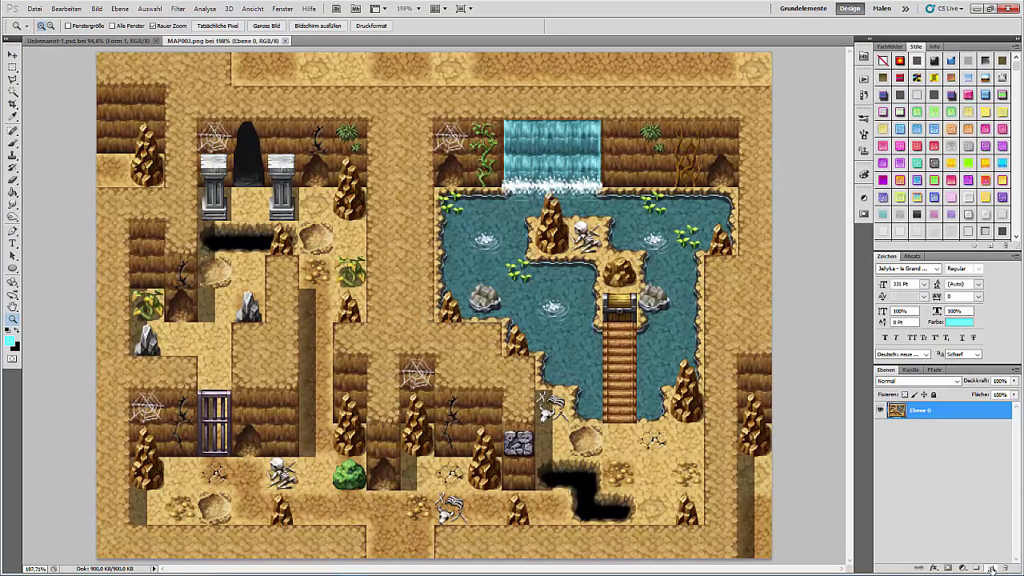
pyautogui.click(991, 568)
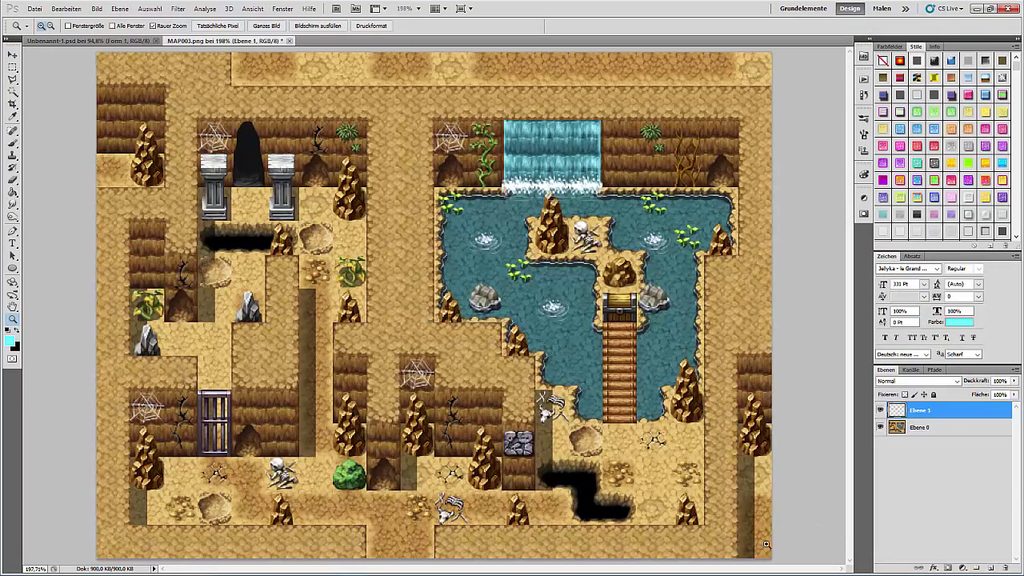
pyautogui.click(9, 331)
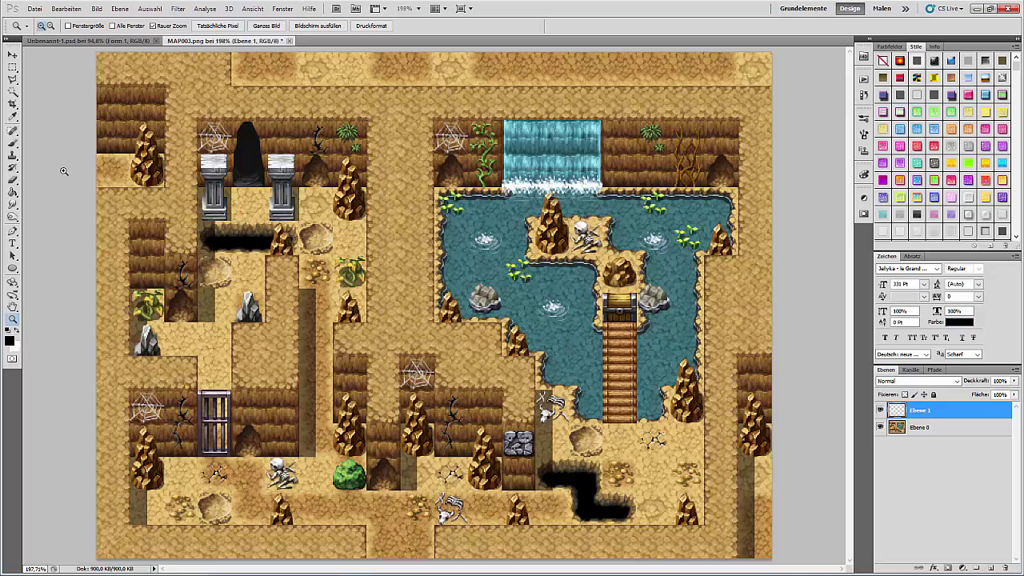
pyautogui.click(12, 192)
pyautogui.click(238, 339)
pyautogui.click(904, 382)
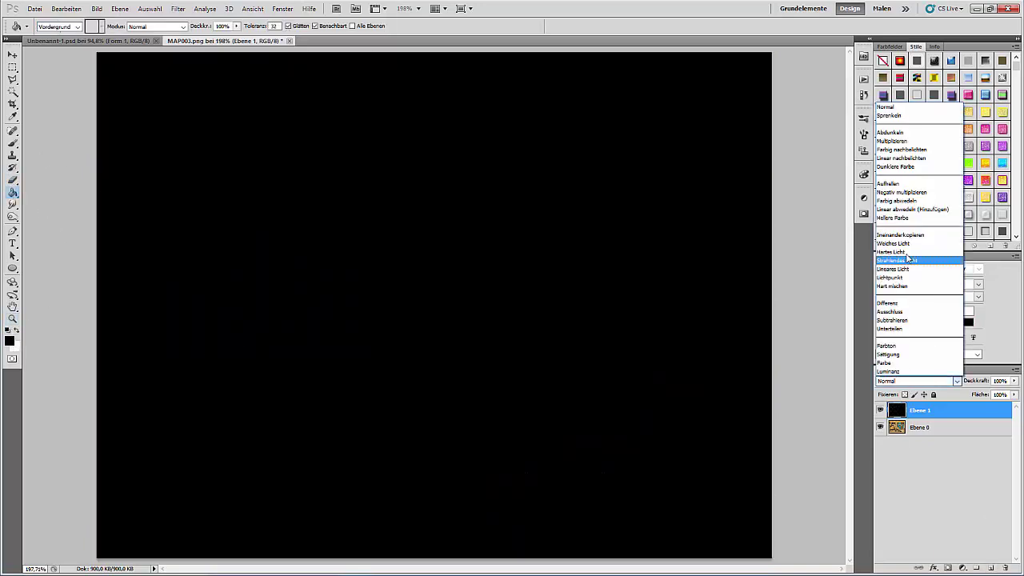
pyautogui.click(895, 243)
# Set up the Brush tool with a soft 31 px tip and white as the foreground colour.
pyautogui.click(12, 144)
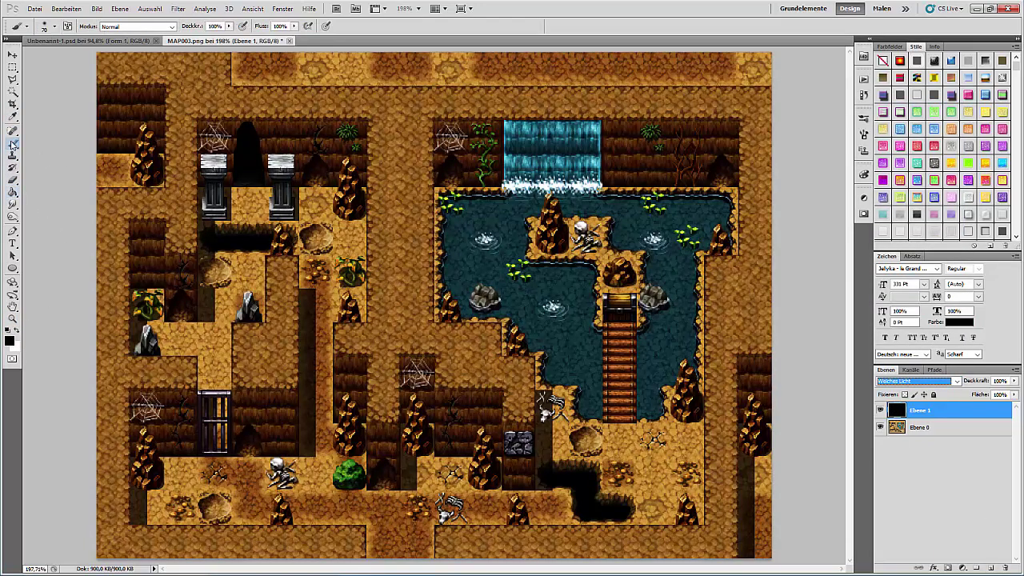
pyautogui.click(16, 331)
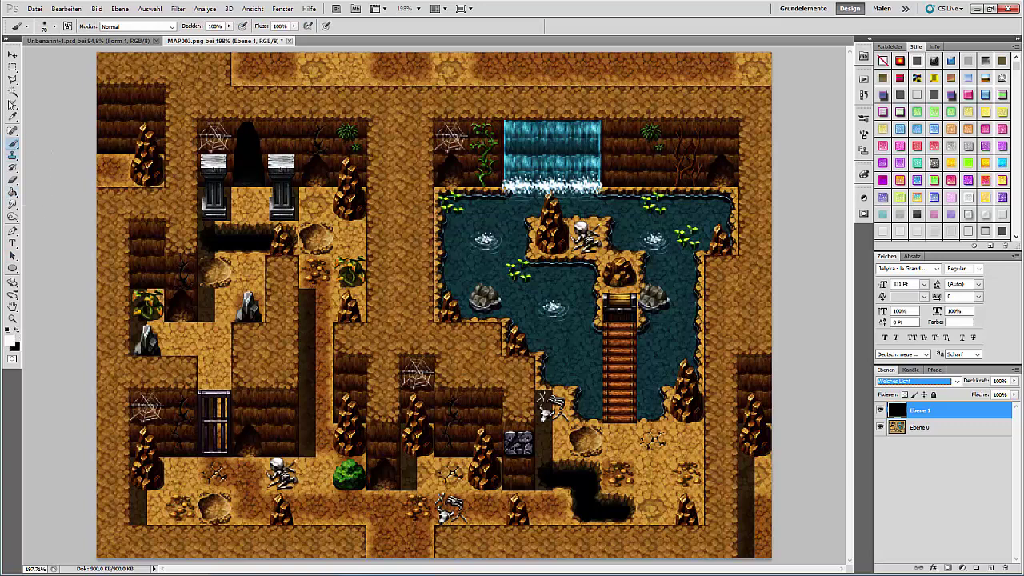
pyautogui.click(53, 26)
pyautogui.click(516, 24)
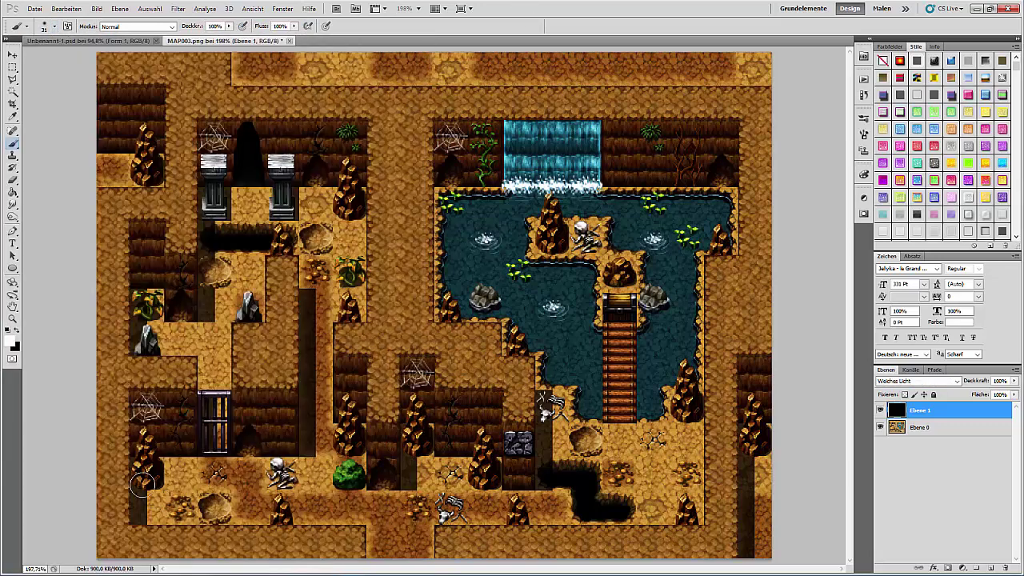
pyautogui.moveTo(141, 504); pyautogui.dragTo(354, 518)
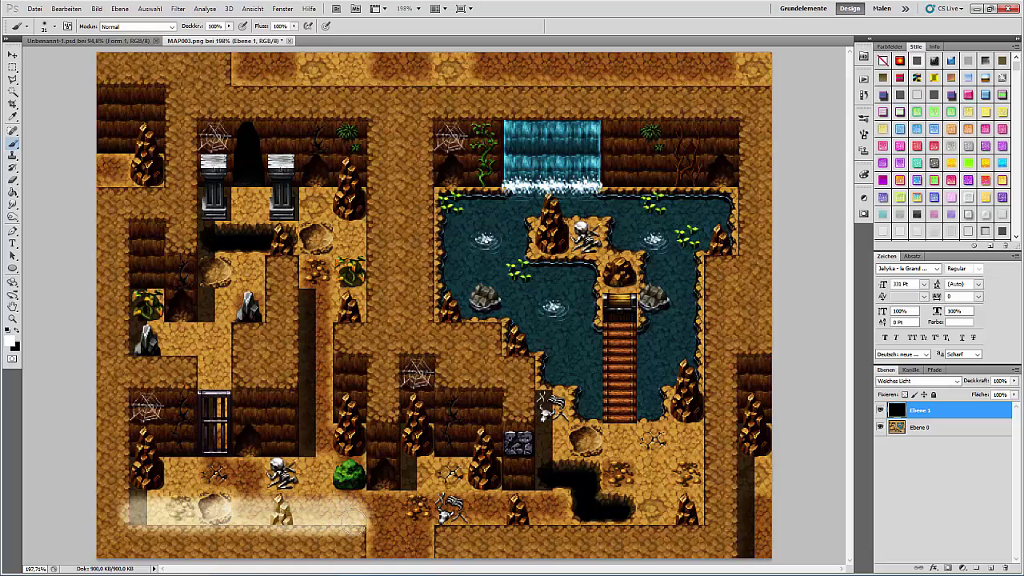
pyautogui.click(71, 8)
pyautogui.click(72, 17)
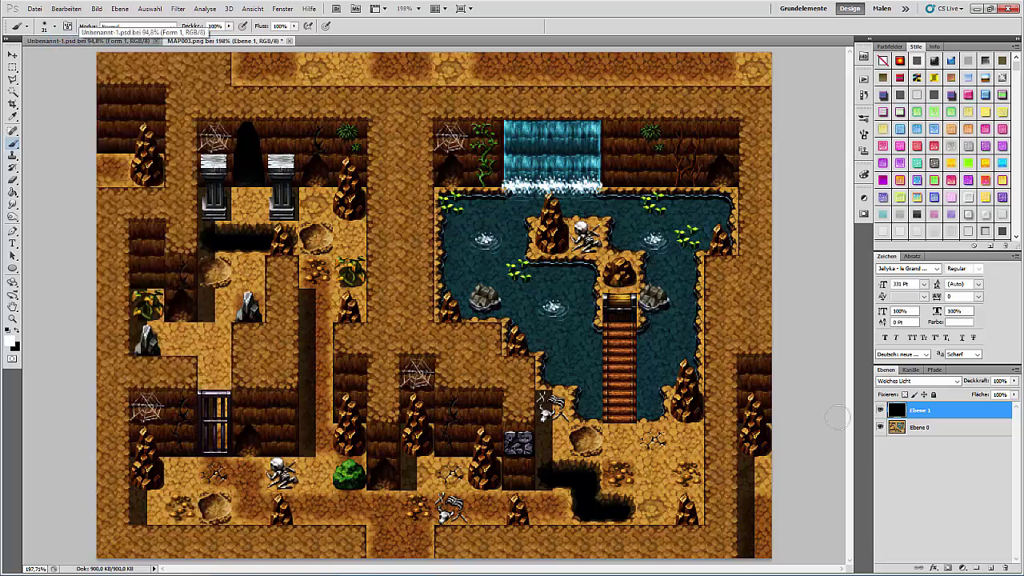
# On a new layer, paint over the waterfall and the whole pond with light blue #6bcfe2 sampled from the waterfall.
pyautogui.click(989, 566)
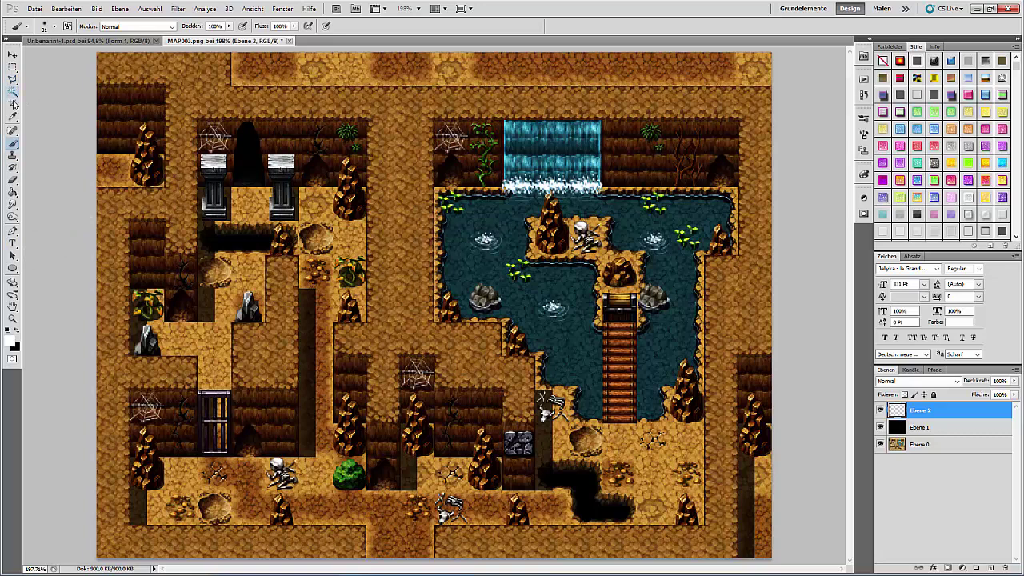
pyautogui.click(11, 340)
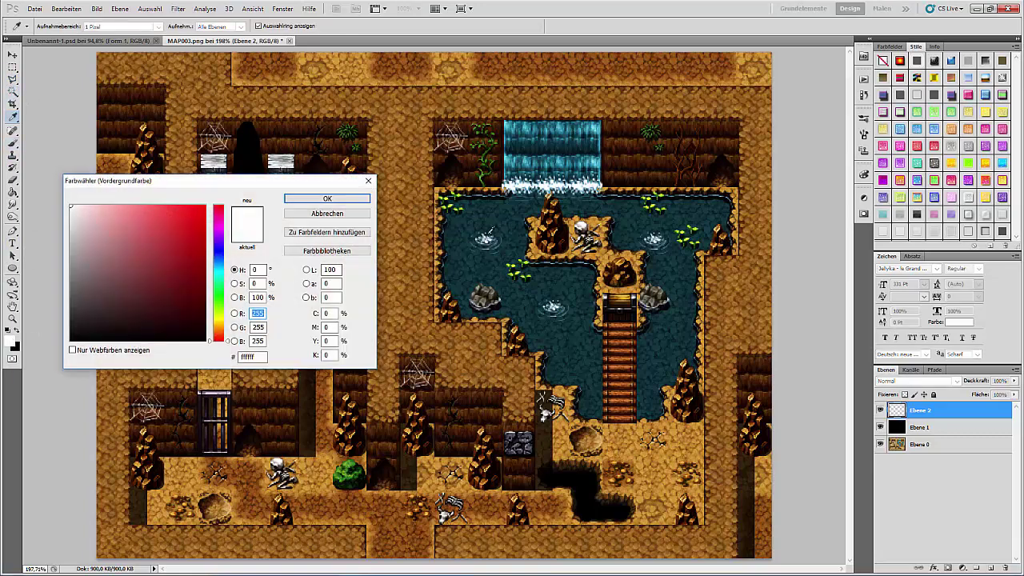
pyautogui.click(507, 157)
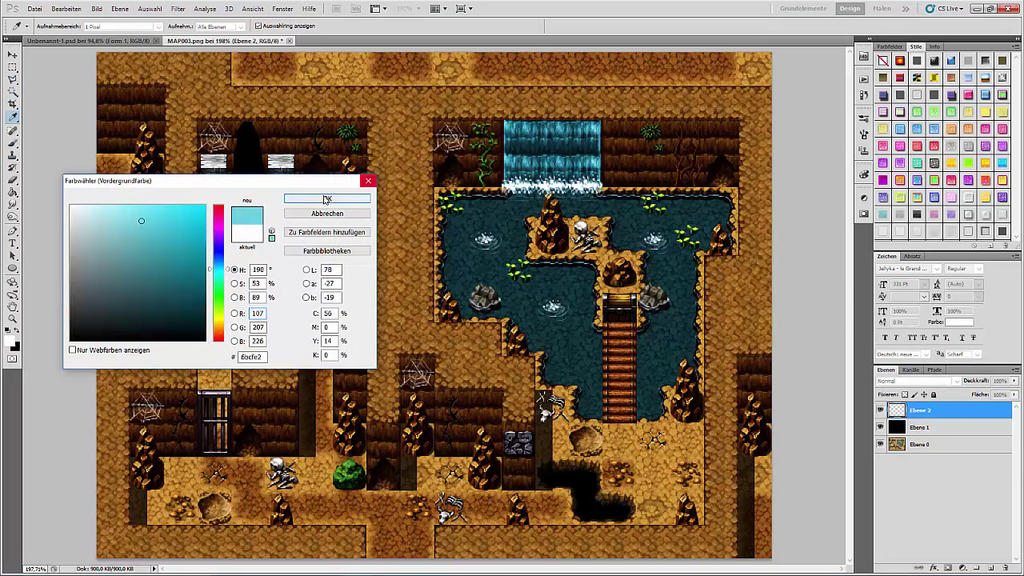
pyautogui.click(327, 198)
pyautogui.moveTo(583, 314)
pyautogui.mouseDown()
pyautogui.moveTo(592, 268)
pyautogui.moveTo(518, 254)
pyautogui.moveTo(534, 164)
pyautogui.moveTo(512, 132)
pyautogui.moveTo(530, 116)
pyautogui.moveTo(590, 178)
pyautogui.moveTo(559, 206)
pyautogui.moveTo(557, 140)
pyautogui.moveTo(659, 281)
pyautogui.moveTo(646, 410)
pyautogui.moveTo(684, 336)
pyautogui.moveTo(709, 215)
pyautogui.moveTo(660, 352)
pyautogui.moveTo(662, 236)
pyautogui.moveTo(649, 203)
pyautogui.moveTo(722, 225)
pyautogui.moveTo(667, 232)
pyautogui.moveTo(687, 204)
pyautogui.moveTo(511, 216)
pyautogui.moveTo(448, 200)
pyautogui.moveTo(476, 209)
pyautogui.moveTo(454, 279)
pyautogui.moveTo(540, 344)
pyautogui.moveTo(572, 388)
pyautogui.moveTo(590, 381)
pyautogui.moveTo(564, 382)
pyautogui.moveTo(573, 297)
pyautogui.moveTo(508, 298)
pyautogui.moveTo(464, 231)
pyautogui.moveTo(523, 277)
pyautogui.moveTo(468, 264)
pyautogui.mouseUp()
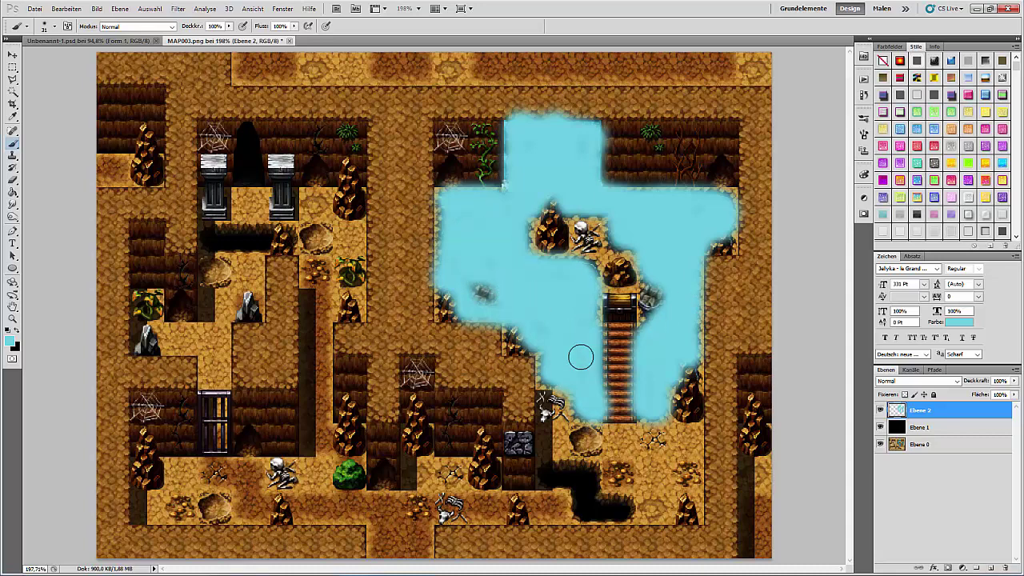
# Reapply the last Gaussian blur to the light blue water layer and hide that layer.
pyautogui.click(177, 9)
pyautogui.click(240, 21)
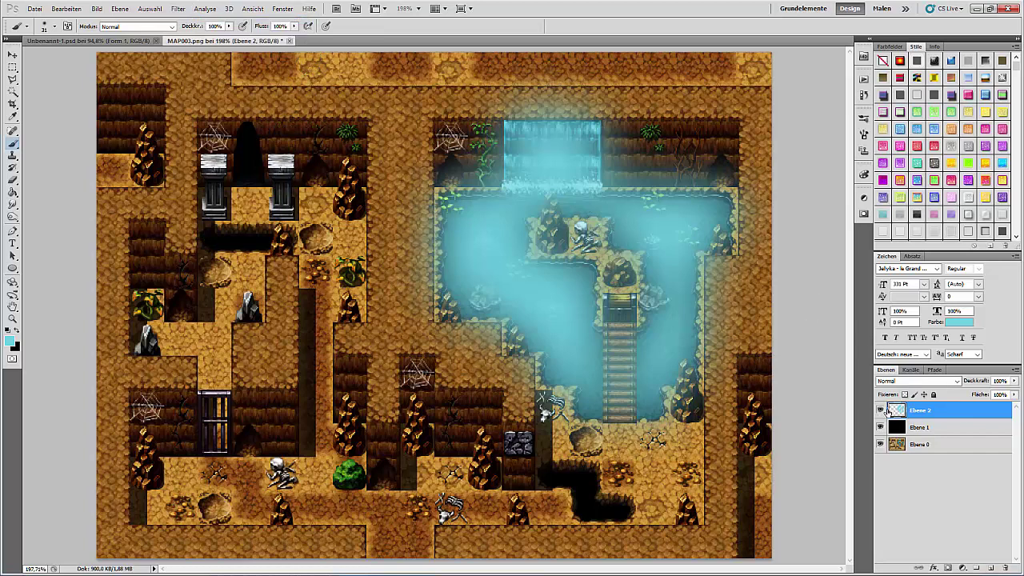
pyautogui.click(881, 409)
# On a new layer, dab yellow-green sampled from a water plant onto the four plant clusters in the pond.
pyautogui.click(992, 568)
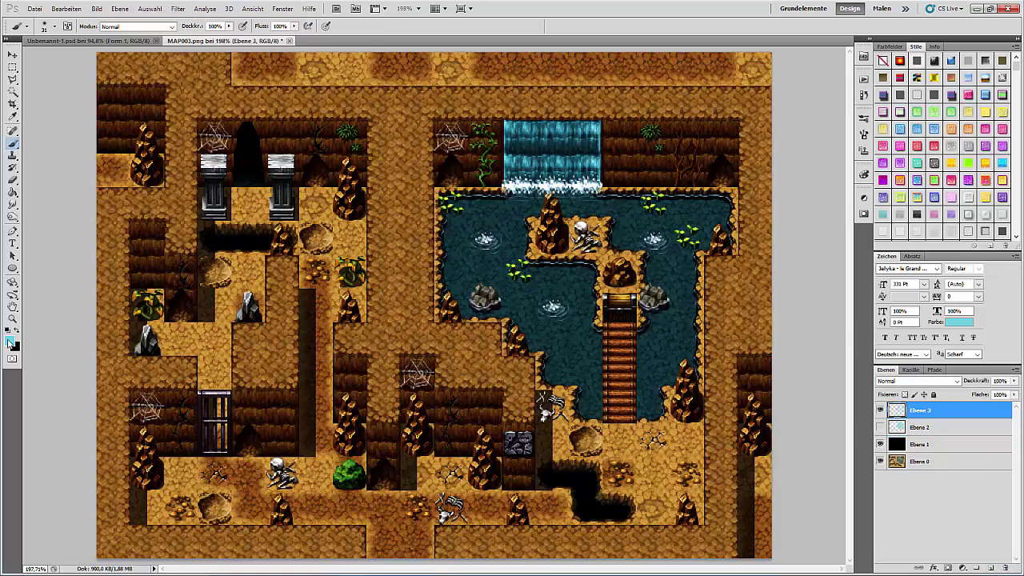
pyautogui.click(13, 116)
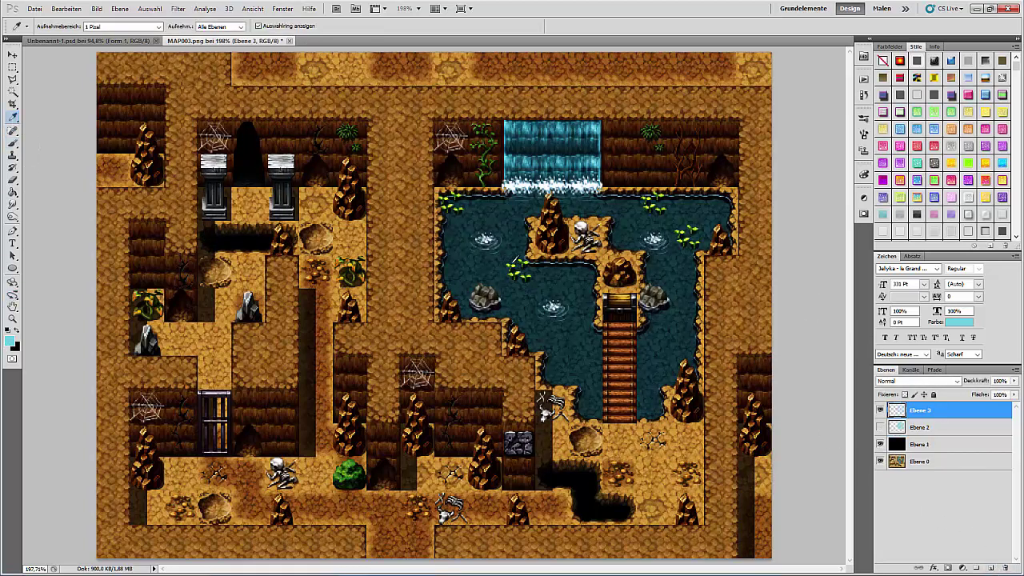
pyautogui.click(515, 262)
pyautogui.press('b')
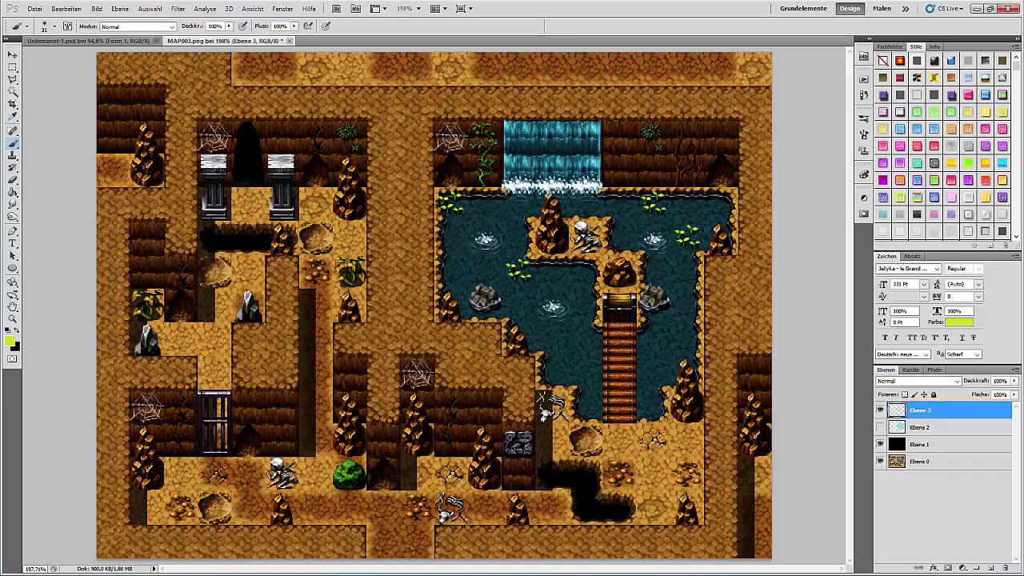
pyautogui.click(516, 270)
pyautogui.click(451, 202)
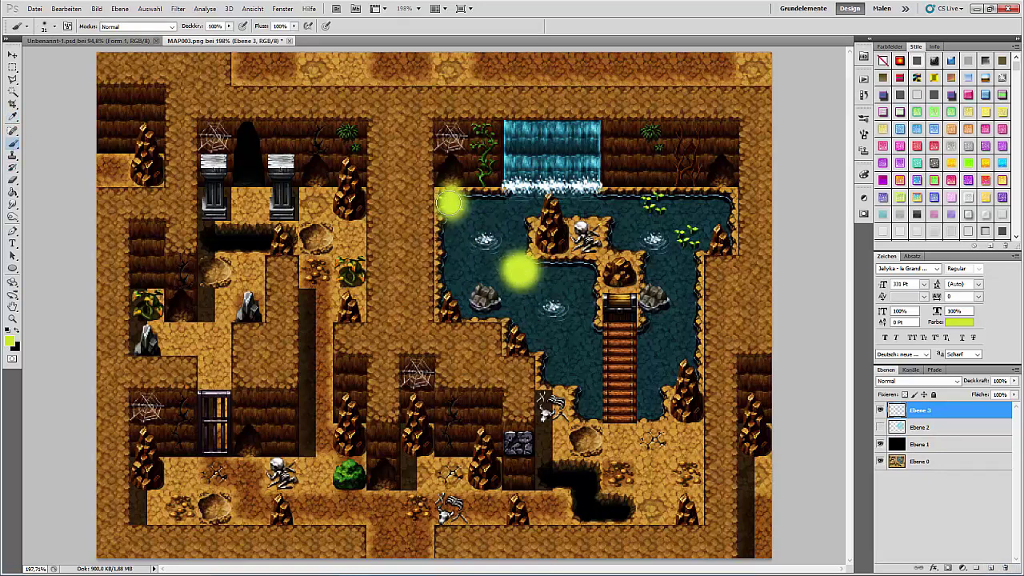
pyautogui.click(652, 203)
pyautogui.click(688, 233)
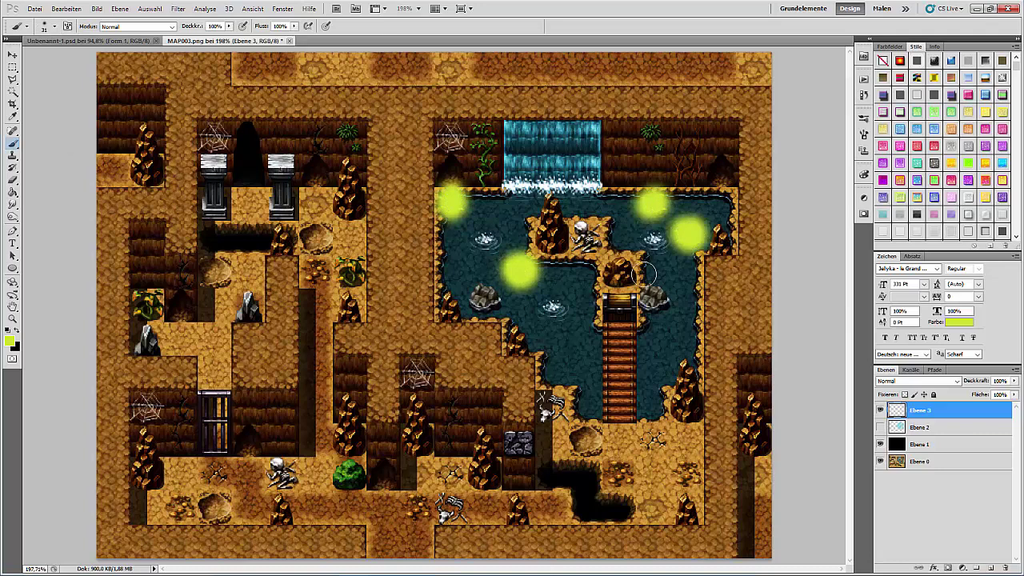
# Reapply the last Gaussian blur to the yellow-green plant dabs and hide their layer.
pyautogui.click(178, 9)
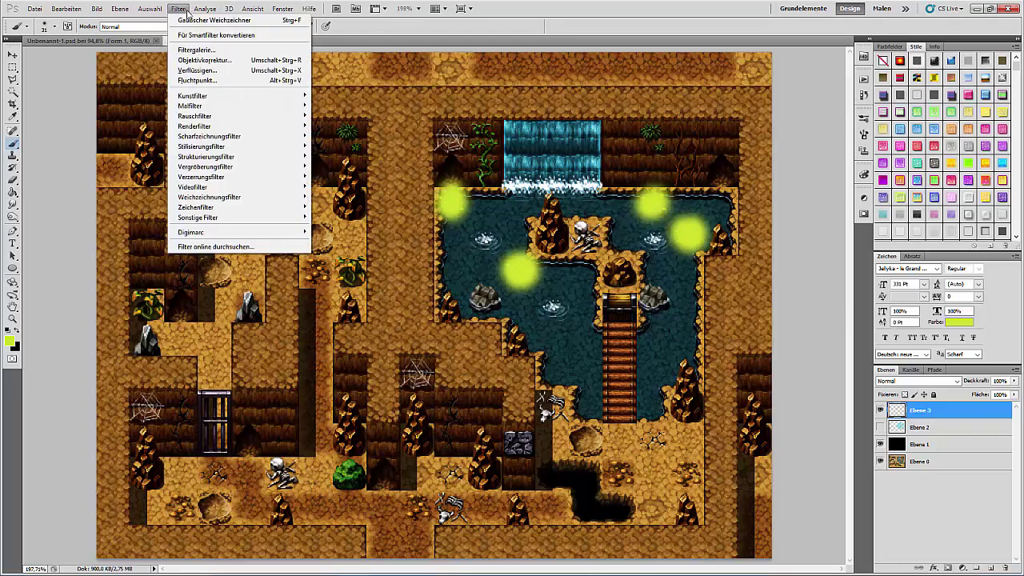
pyautogui.click(195, 19)
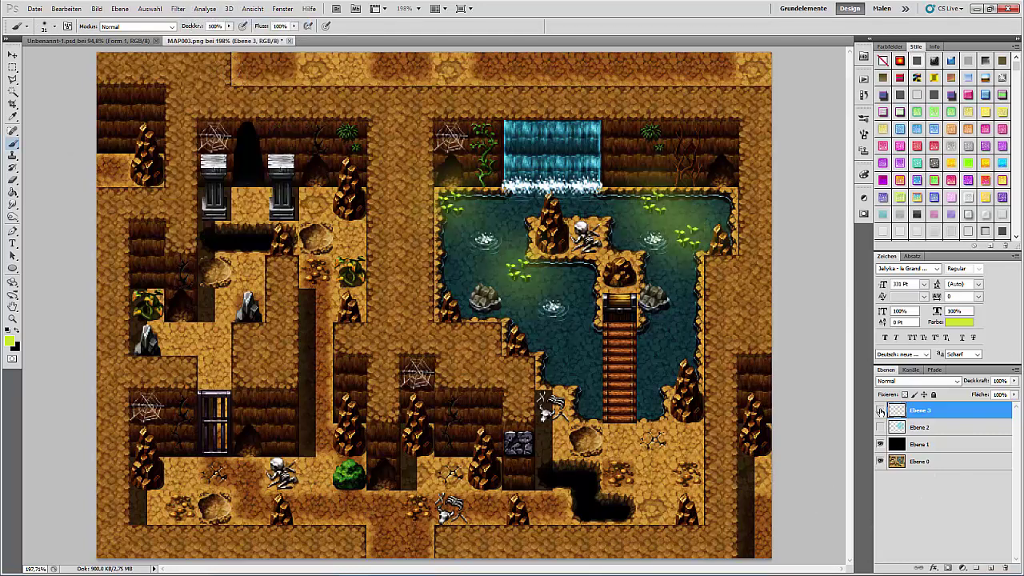
pyautogui.click(880, 410)
# Create a new layer and sample golden orange #ebad27 from the post at the top of the pond bridge as foreground color.
pyautogui.click(989, 566)
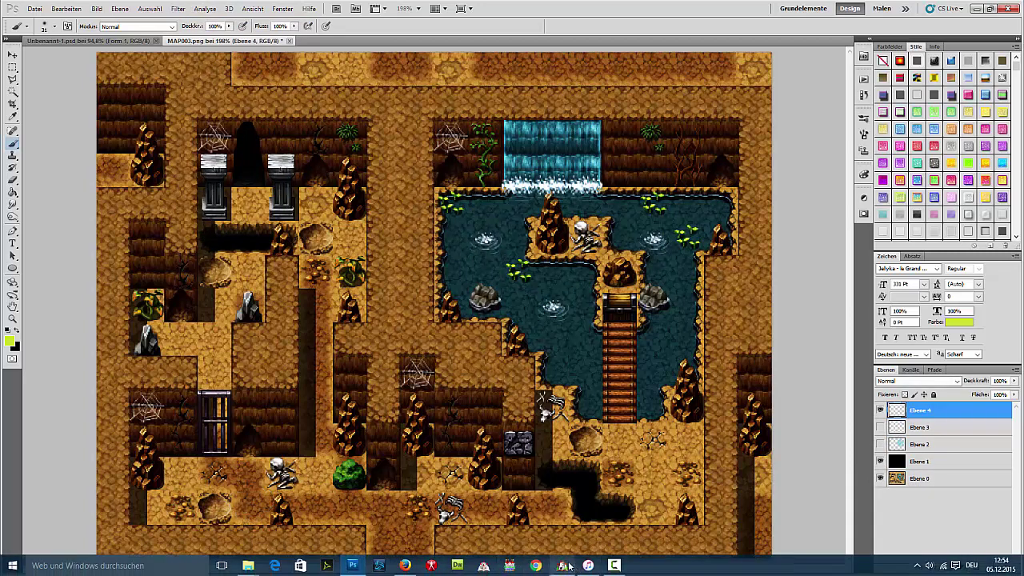
pyautogui.click(565, 566)
pyautogui.click(565, 565)
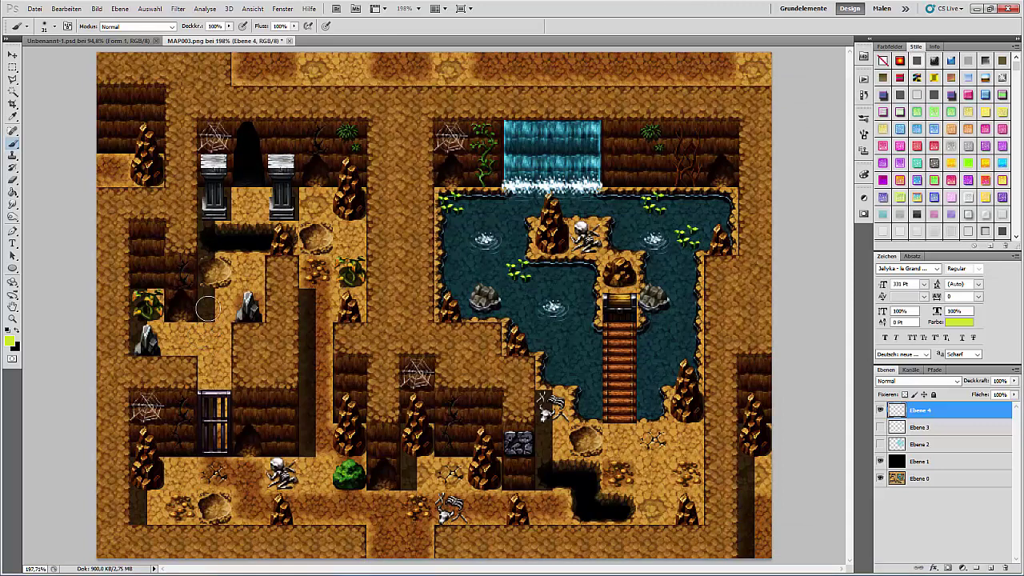
pyautogui.click(9, 340)
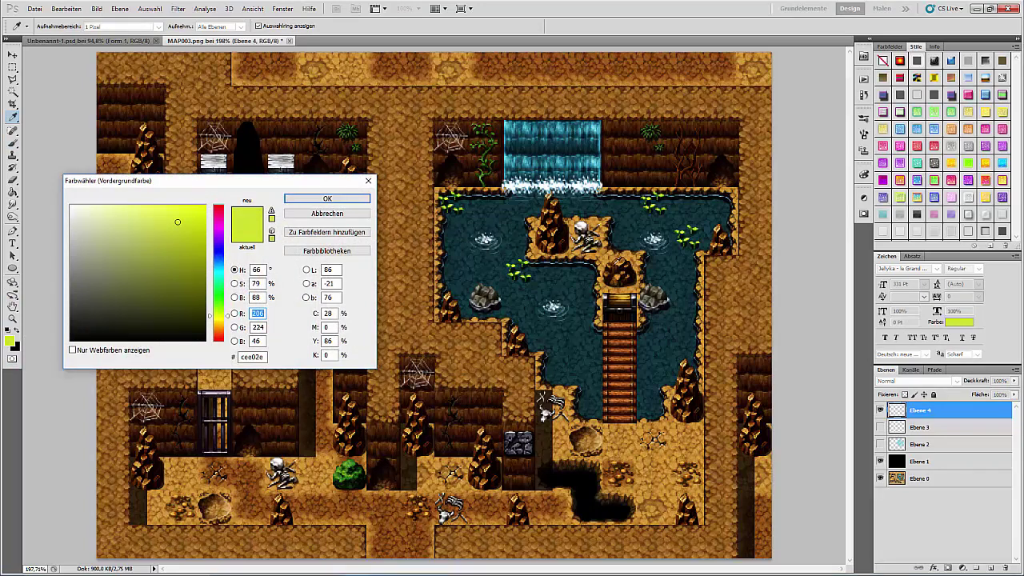
pyautogui.click(624, 296)
pyautogui.click(333, 198)
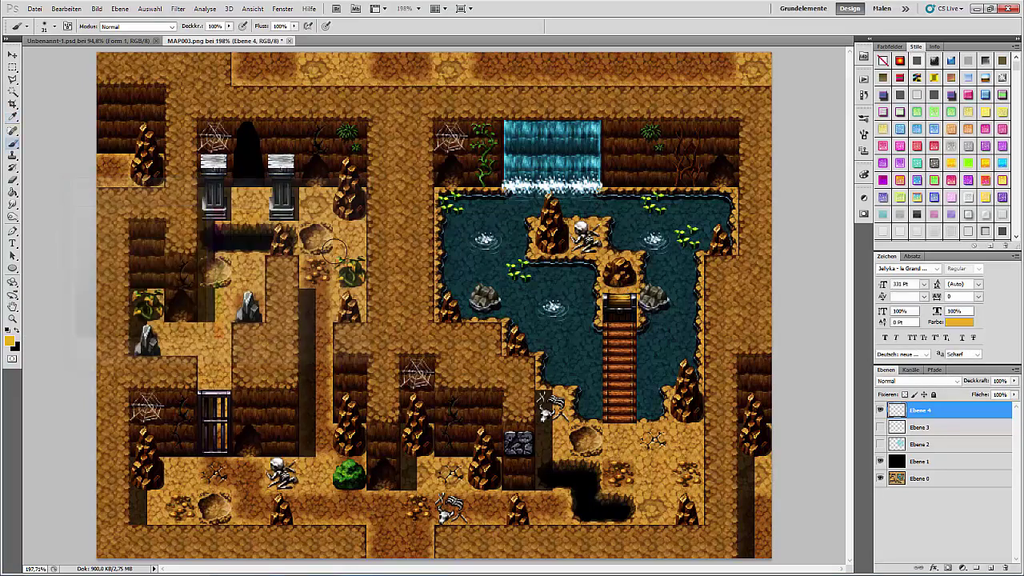
# Paint golden orange over the brown rock spires in the left half and along the lower edge of the map.
pyautogui.moveTo(348, 319)
pyautogui.mouseDown()
pyautogui.moveTo(339, 304)
pyautogui.moveTo(351, 296)
pyautogui.mouseUp()
pyautogui.moveTo(344, 209)
pyautogui.mouseDown()
pyautogui.moveTo(345, 152)
pyautogui.moveTo(344, 161)
pyautogui.mouseUp()
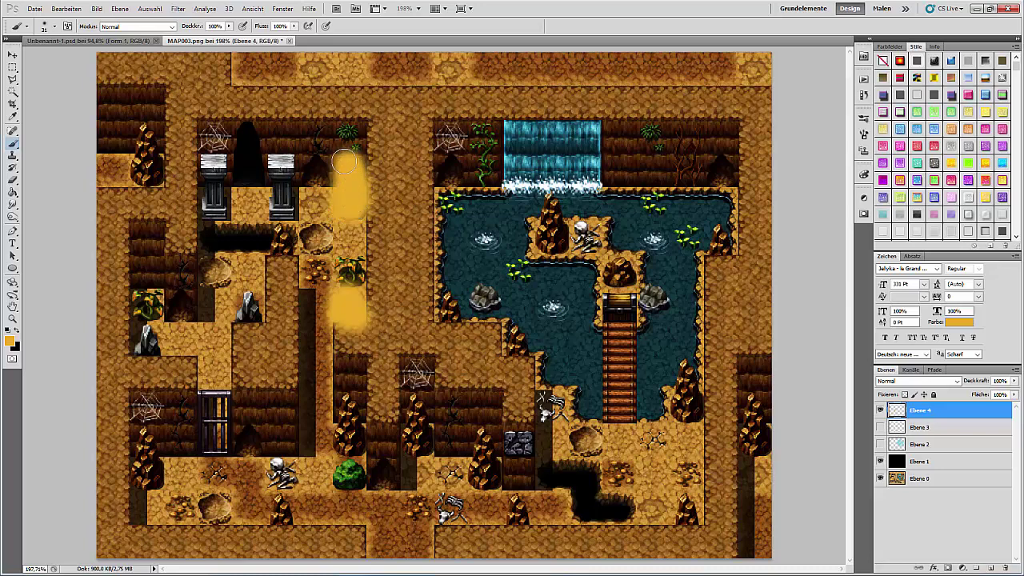
pyautogui.moveTo(140, 428)
pyautogui.mouseDown()
pyautogui.moveTo(144, 488)
pyautogui.moveTo(147, 477)
pyautogui.mouseUp()
pyautogui.moveTo(353, 393)
pyautogui.mouseDown()
pyautogui.moveTo(345, 443)
pyautogui.moveTo(347, 388)
pyautogui.moveTo(409, 448)
pyautogui.moveTo(416, 430)
pyautogui.mouseUp()
pyautogui.moveTo(477, 436)
pyautogui.mouseDown()
pyautogui.moveTo(480, 479)
pyautogui.moveTo(478, 431)
pyautogui.mouseUp()
pyautogui.moveTo(520, 527)
pyautogui.mouseDown()
pyautogui.moveTo(519, 499)
pyautogui.moveTo(520, 511)
pyautogui.mouseUp()
pyautogui.moveTo(277, 521)
pyautogui.mouseDown()
pyautogui.moveTo(278, 504)
pyautogui.moveTo(280, 513)
pyautogui.mouseUp()
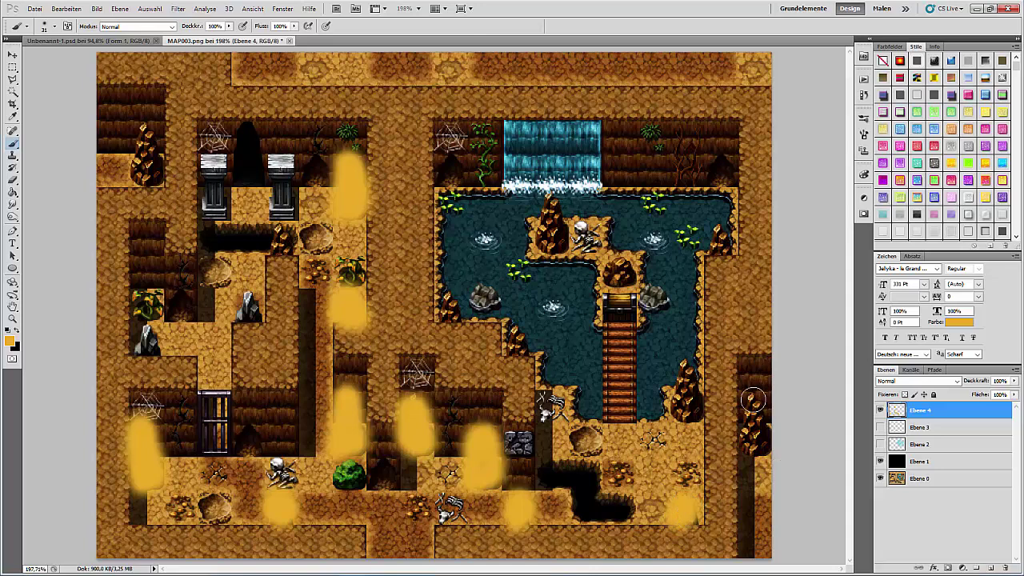
# Paint golden orange over the remaining brown rocks at the right edge, around the pond, on its island and in the upper-left corner.
pyautogui.moveTo(754, 400)
pyautogui.mouseDown()
pyautogui.moveTo(751, 454)
pyautogui.moveTo(751, 406)
pyautogui.mouseUp()
pyautogui.moveTo(683, 365)
pyautogui.mouseDown()
pyautogui.moveTo(677, 406)
pyautogui.moveTo(684, 371)
pyautogui.mouseUp()
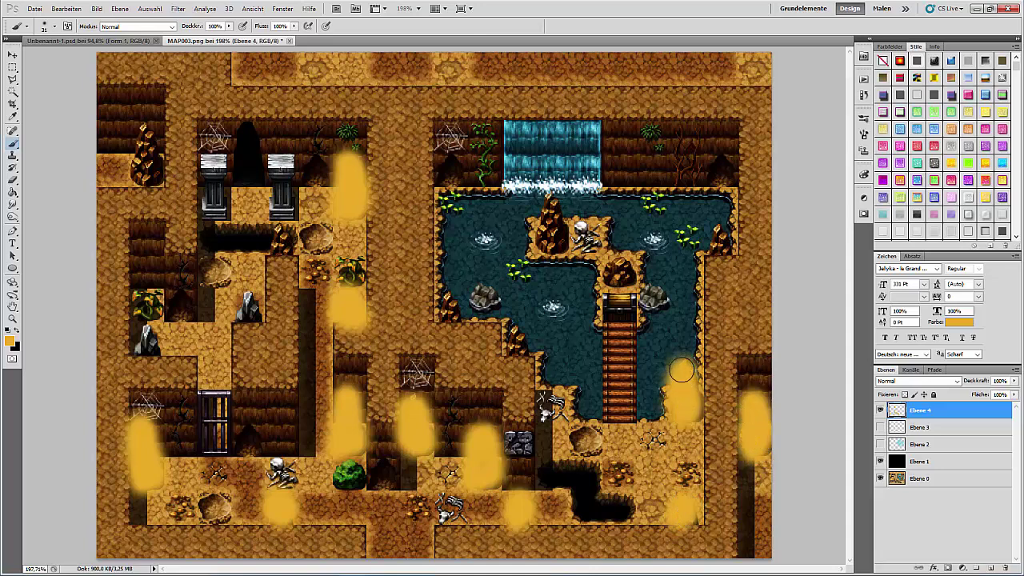
pyautogui.moveTo(510, 339); pyautogui.dragTo(523, 348)
pyautogui.click(445, 302)
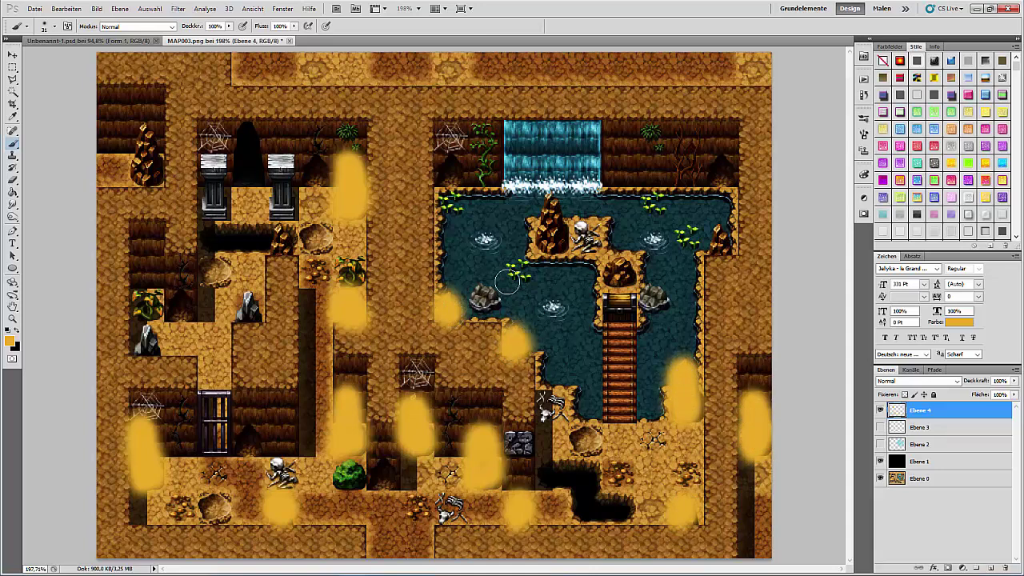
pyautogui.moveTo(543, 200)
pyautogui.mouseDown()
pyautogui.moveTo(552, 255)
pyautogui.moveTo(564, 256)
pyautogui.mouseUp()
pyautogui.click(617, 270)
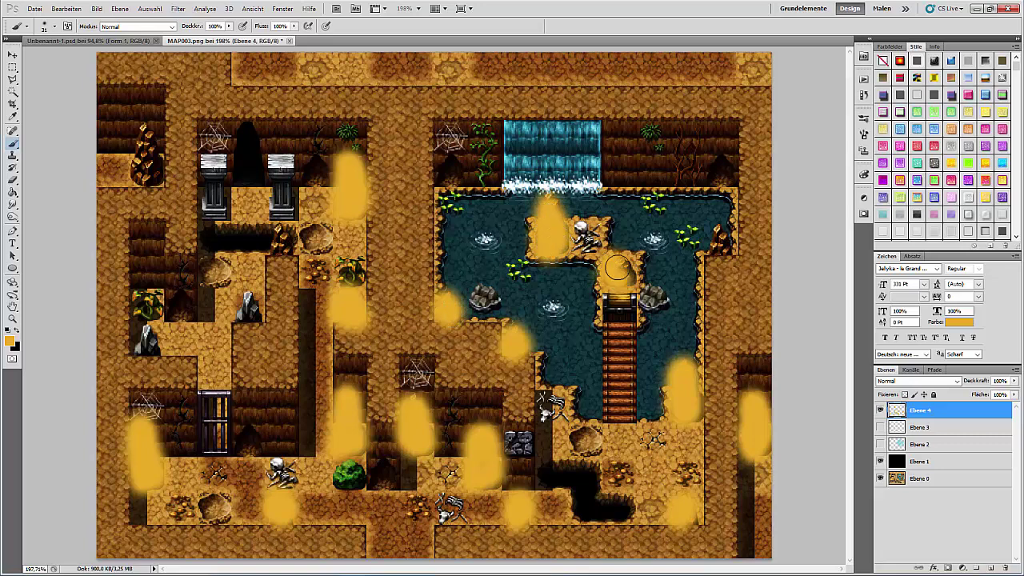
pyautogui.click(717, 242)
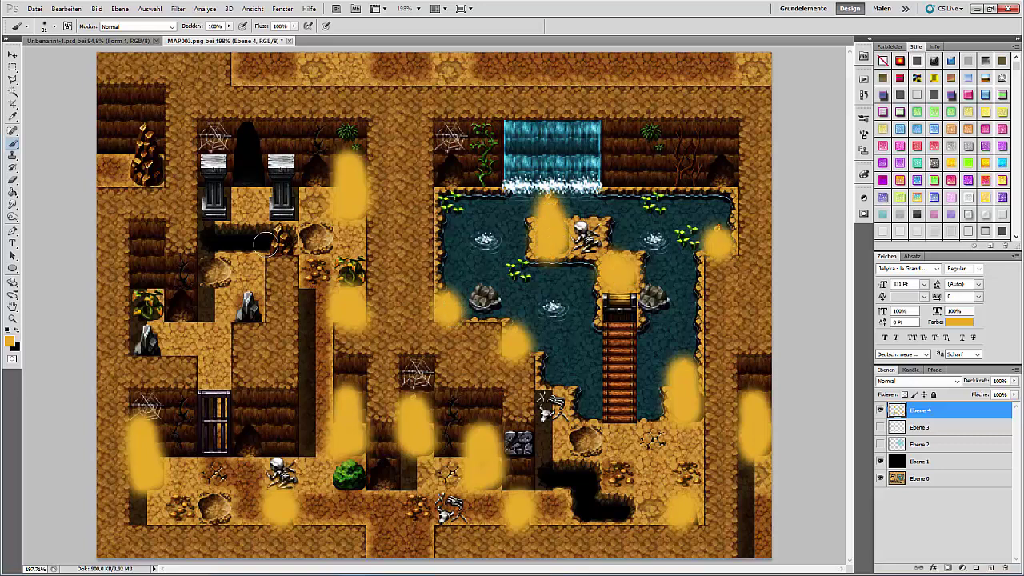
pyautogui.moveTo(146, 128)
pyautogui.mouseDown()
pyautogui.moveTo(137, 184)
pyautogui.moveTo(144, 135)
pyautogui.mouseUp()
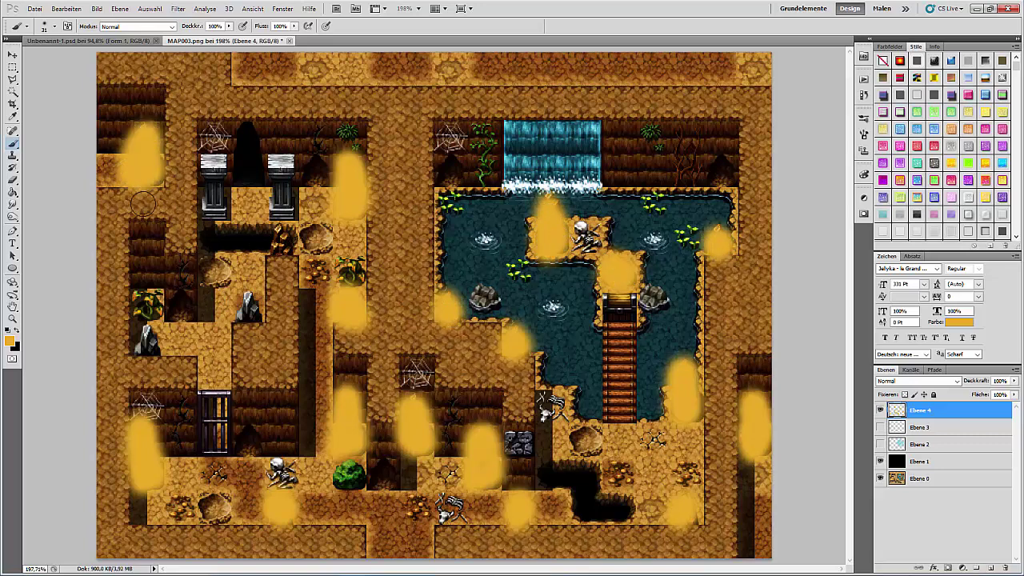
# Sample light grey from a stone pillar and dab it over the two grey rocks at left and the two in the pond.
pyautogui.click(9, 341)
pyautogui.moveTo(144, 171); pyautogui.dragTo(284, 199)
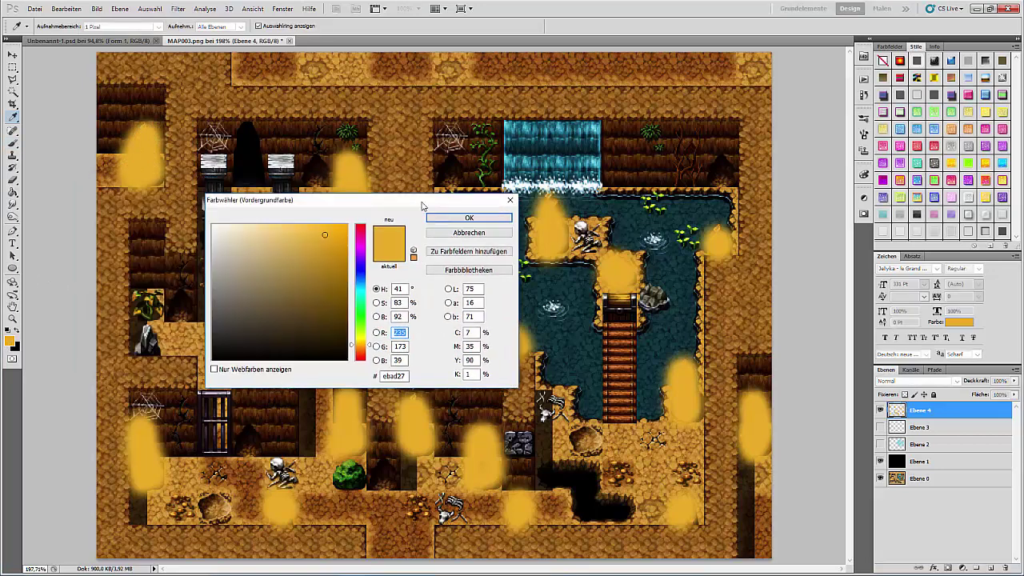
pyautogui.click(282, 160)
pyautogui.click(279, 163)
pyautogui.click(455, 219)
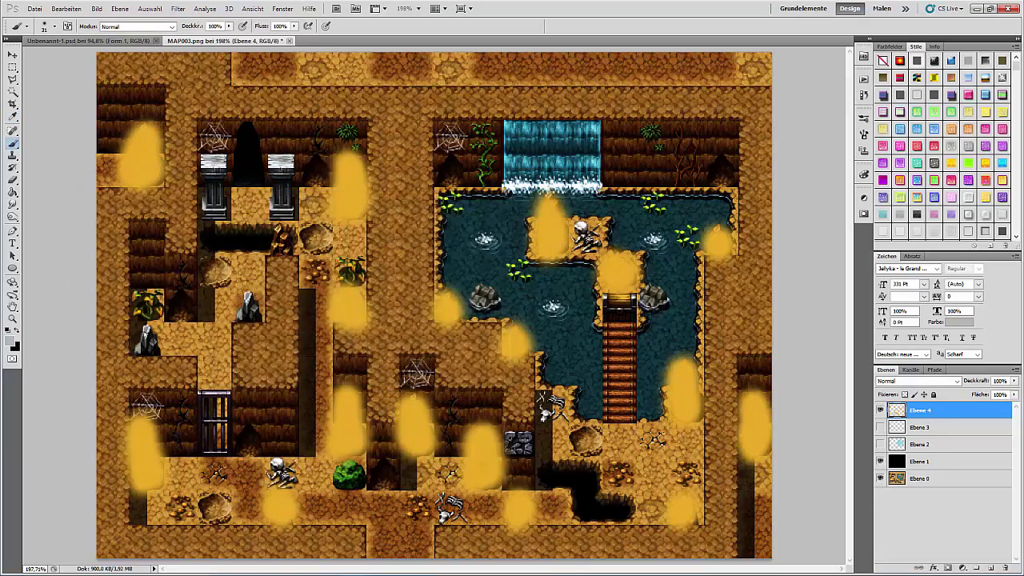
pyautogui.moveTo(152, 348)
pyautogui.mouseDown()
pyautogui.moveTo(137, 336)
pyautogui.moveTo(152, 352)
pyautogui.mouseUp()
pyautogui.moveTo(247, 314); pyautogui.dragTo(242, 303)
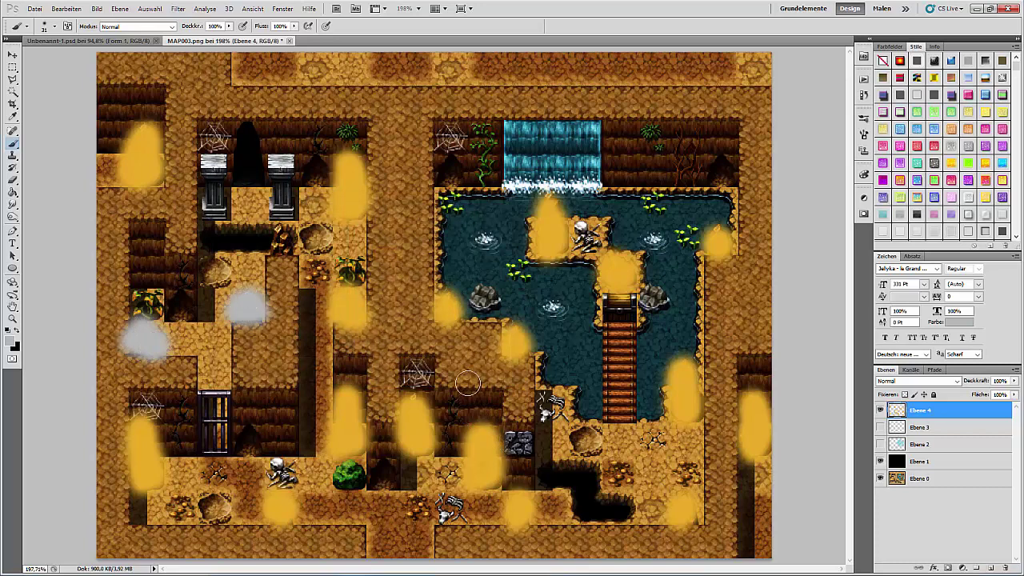
pyautogui.moveTo(485, 297); pyautogui.dragTo(485, 298)
pyautogui.moveTo(658, 290); pyautogui.dragTo(641, 317)
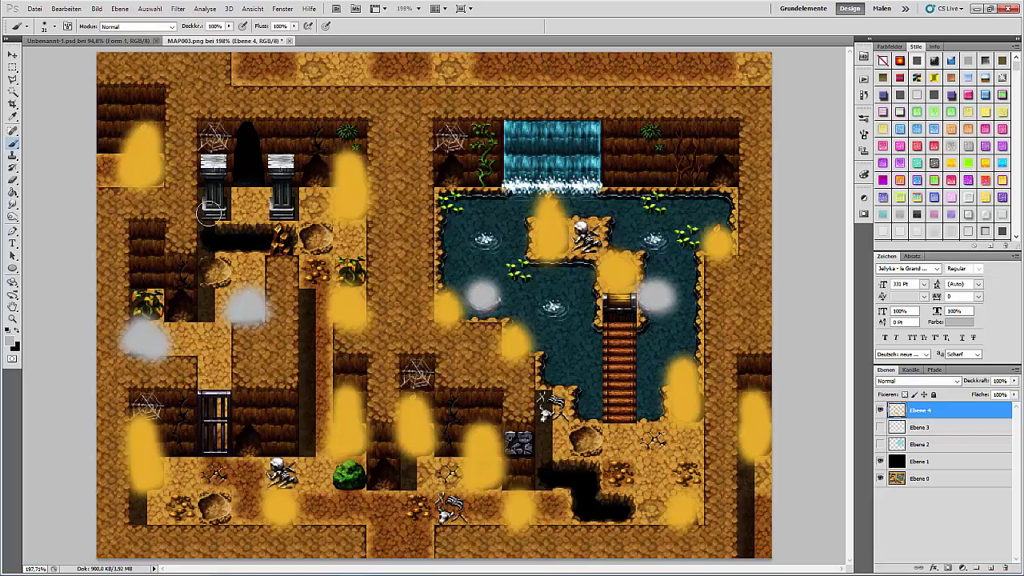
# Reapply the last Gaussian blur to the orange and grey rock dabs and show the hidden water and plant color layers.
pyautogui.click(186, 9)
pyautogui.click(188, 21)
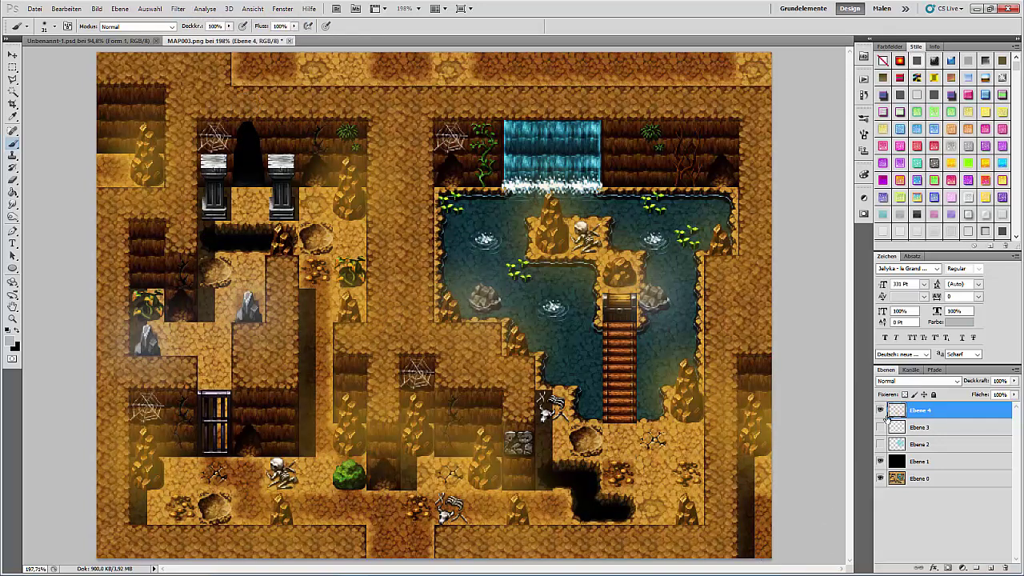
pyautogui.click(880, 410)
pyautogui.click(880, 444)
pyautogui.click(879, 427)
pyautogui.click(879, 410)
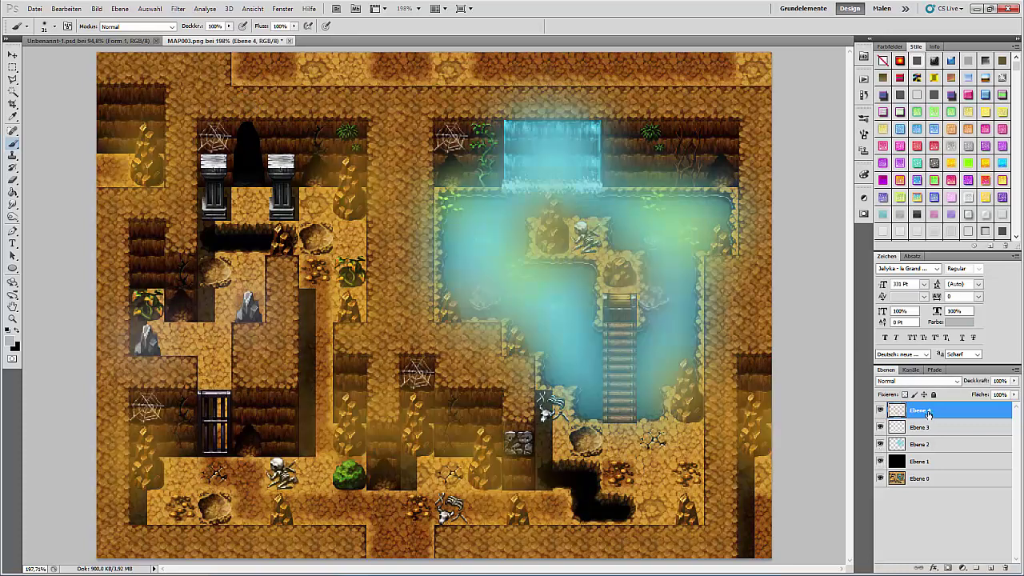
# Try to merge the three color layers and the black layer into one.
pyautogui.keyDown('shift'); pyautogui.click(927, 461); pyautogui.keyUp('shift')
pyautogui.hotkey('ctrl', 'e')
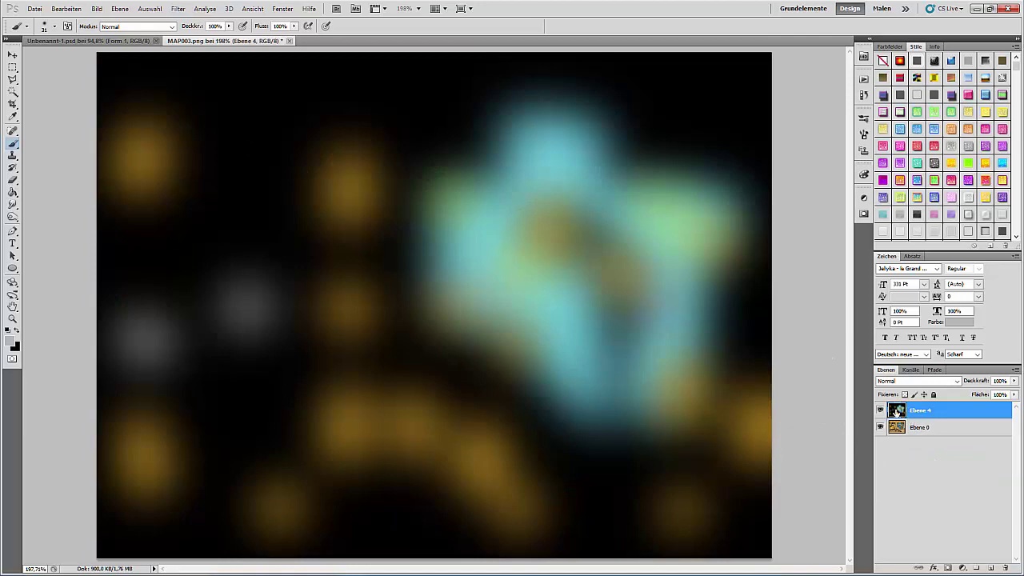
pyautogui.click(81, 8)
pyautogui.click(80, 40)
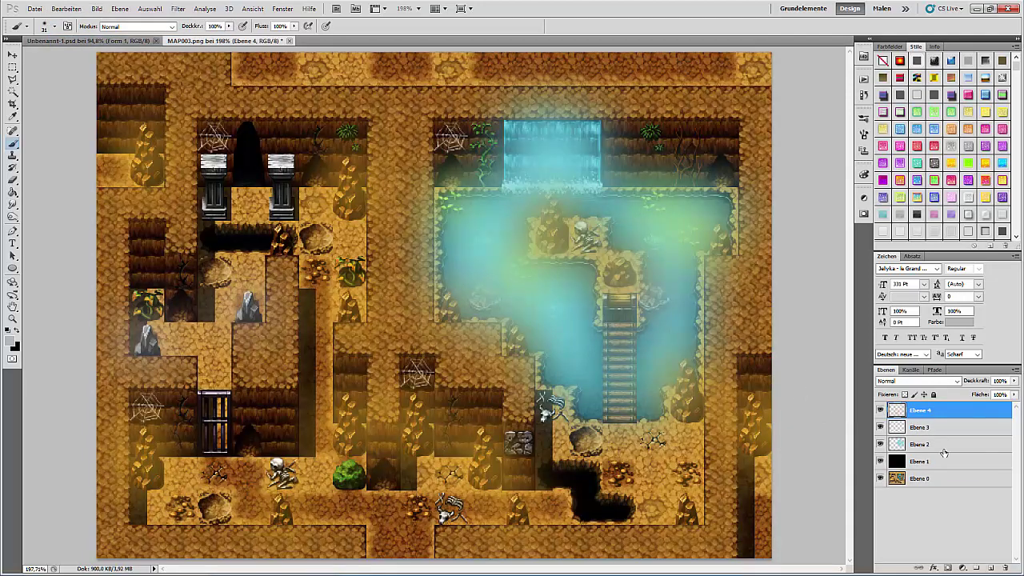
# Reduce the light blue water layer's fill to 53% and merge it down into the black layer.
pyautogui.click(930, 447)
pyautogui.keyDown('shift'); pyautogui.click(914, 409); pyautogui.keyUp('shift')
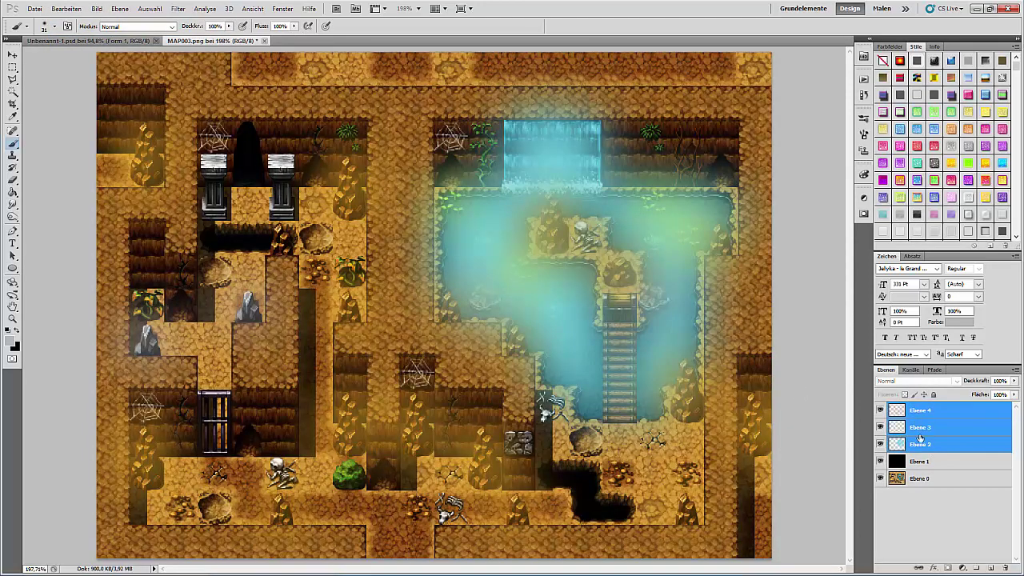
pyautogui.click(920, 441)
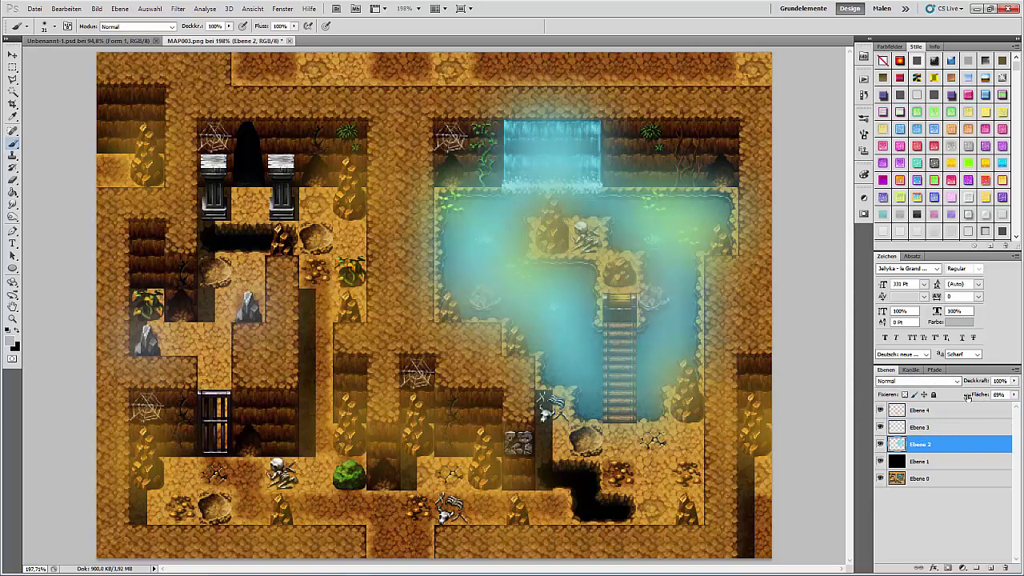
pyautogui.moveTo(967, 397); pyautogui.dragTo(957, 398)
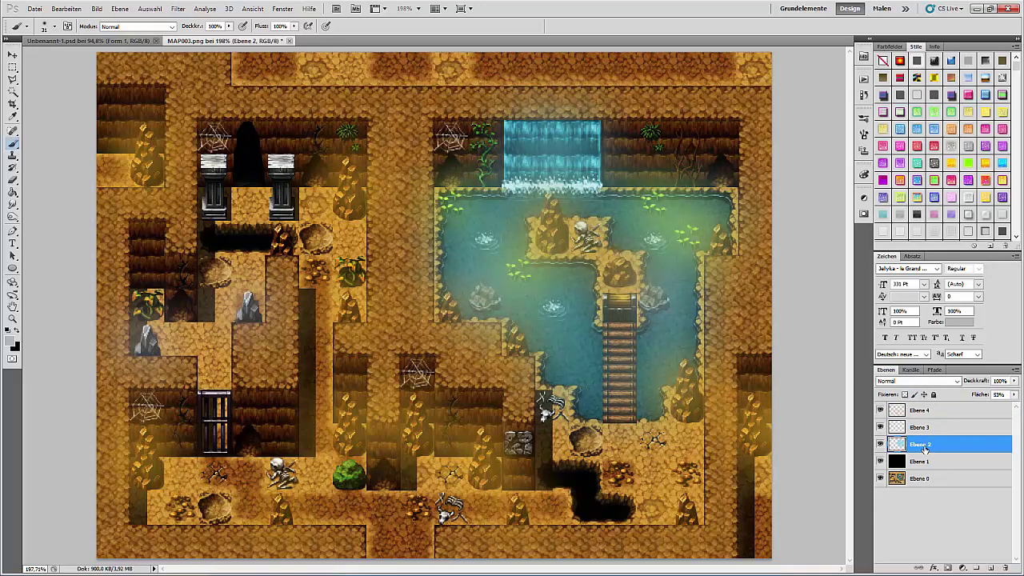
pyautogui.hotkey('ctrl', 'e')
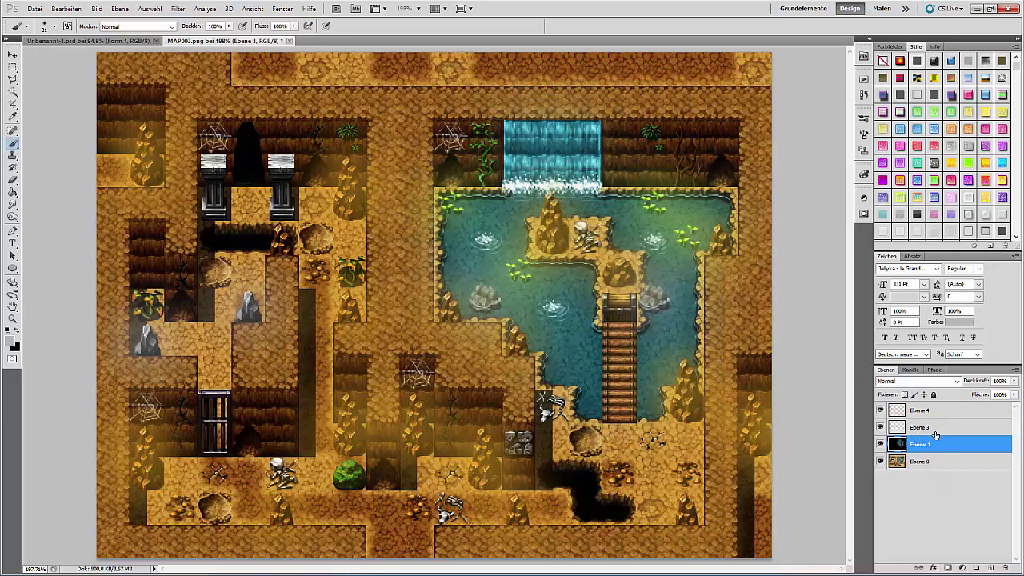
# Compare the map with and without the yellow-green plant layer, and merge that layer down into the black layer.
pyautogui.click(934, 430)
pyautogui.click(880, 428)
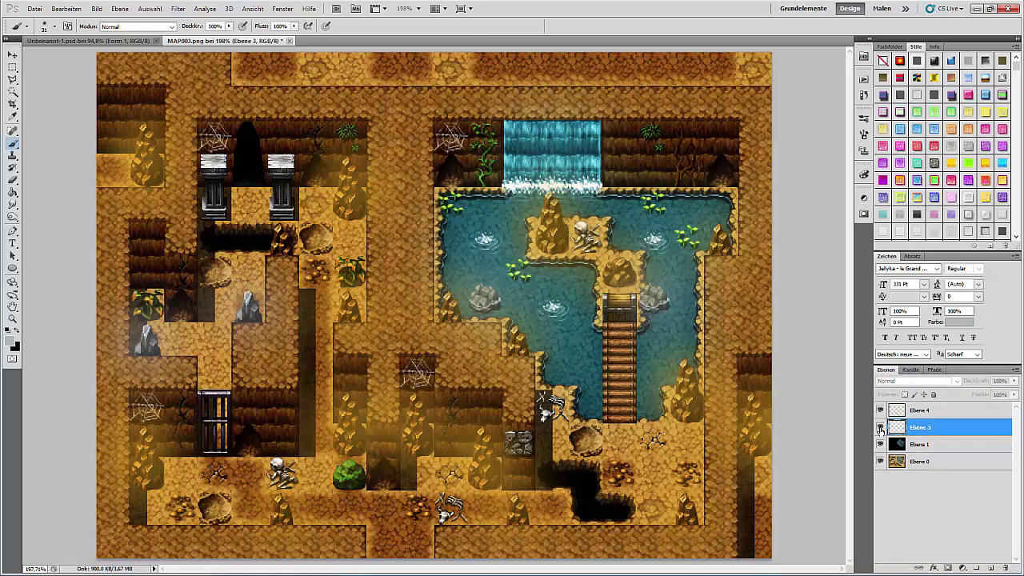
pyautogui.click(880, 428)
pyautogui.hotkey('ctrl', 'e')
# Reduce the orange and grey rock layer's fill to 80% and merge it down into the black layer.
pyautogui.click(927, 409)
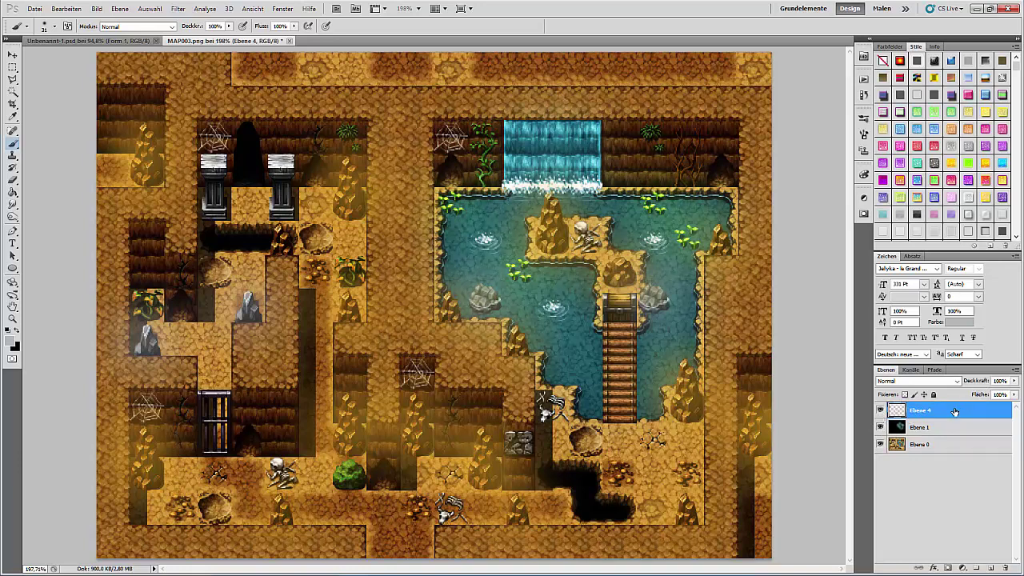
pyautogui.click(878, 430)
pyautogui.click(879, 429)
pyautogui.moveTo(973, 400); pyautogui.dragTo(969, 400)
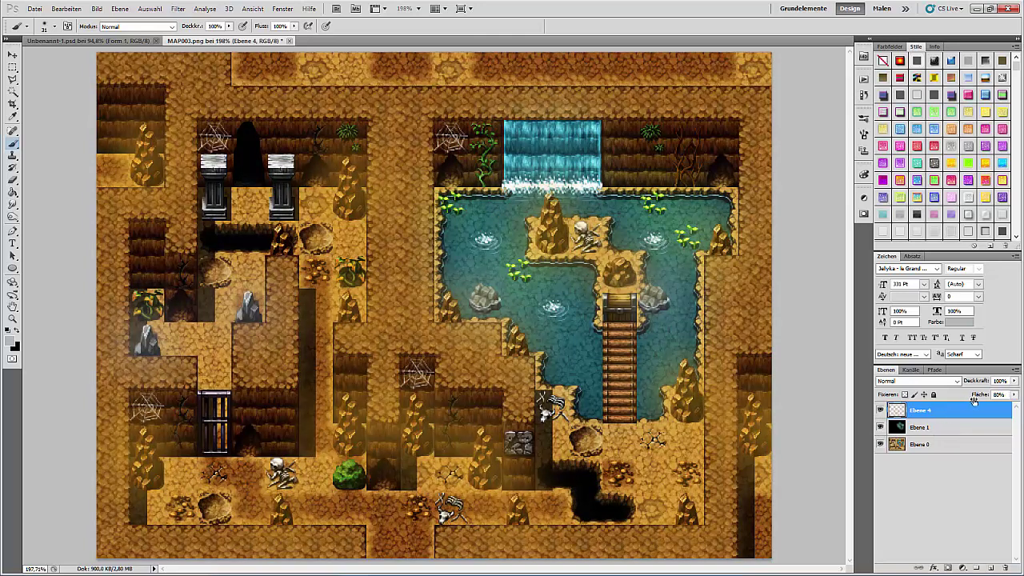
pyautogui.hotkey('ctrl', 'e')
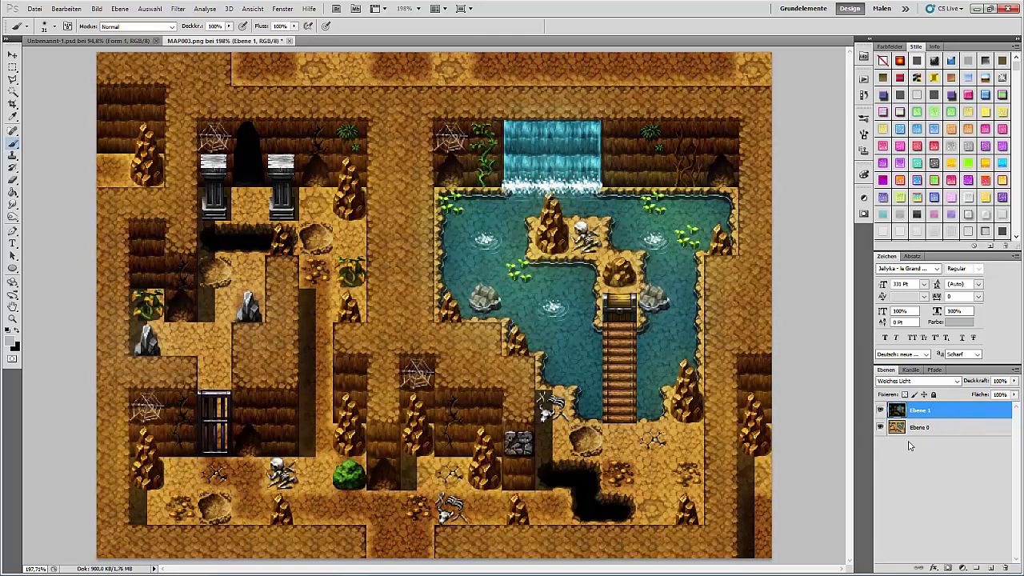
# Change the merged light layer's blend mode to Normal and switch to the Move tool.
pyautogui.click(917, 380)
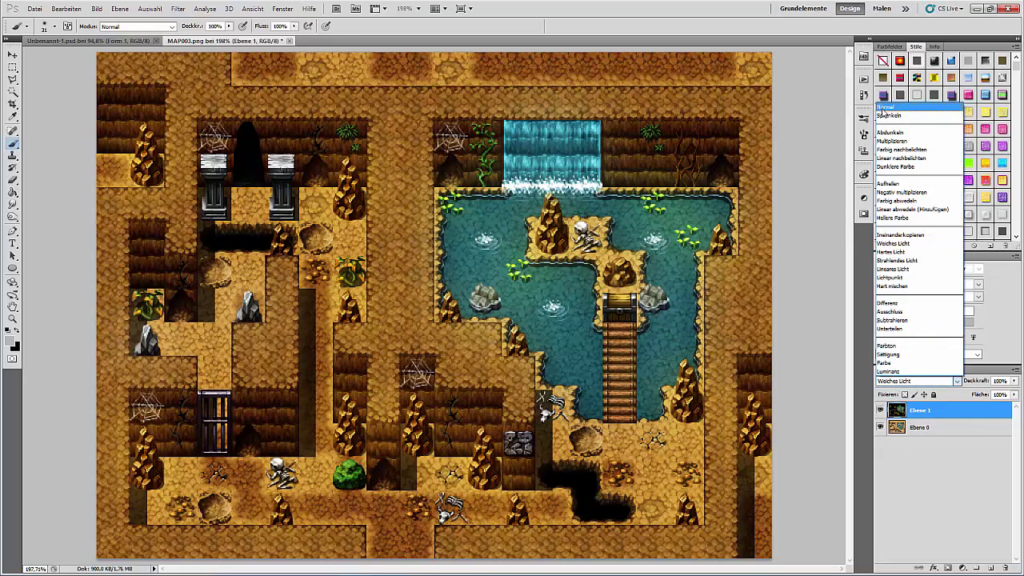
pyautogui.click(912, 110)
pyautogui.click(10, 56)
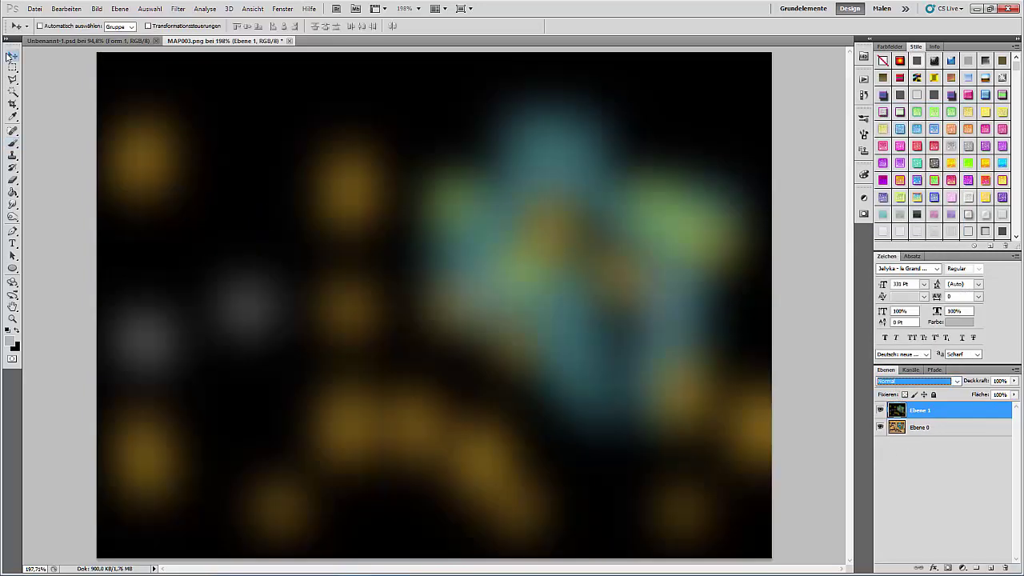
# Export the light overlay for web as a JPEG named light3-1 in the Pictures folder.
pyautogui.click(34, 8)
pyautogui.click(81, 193)
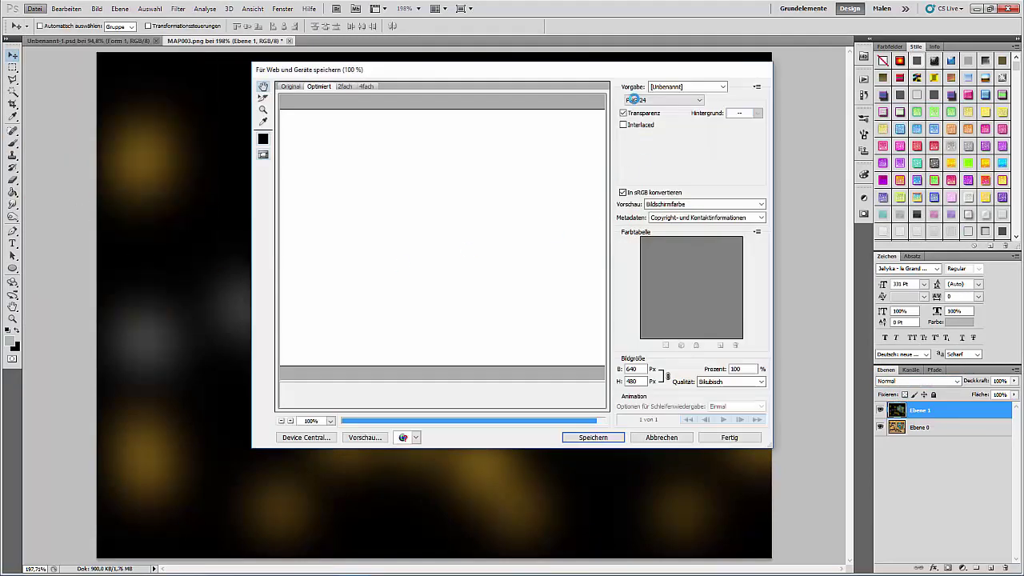
pyautogui.click(633, 99)
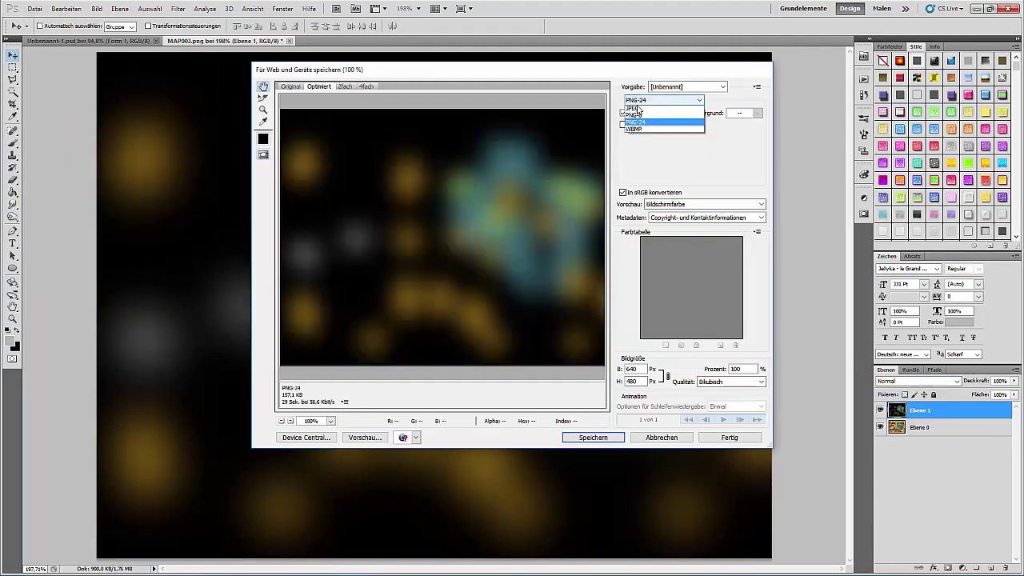
pyautogui.click(640, 105)
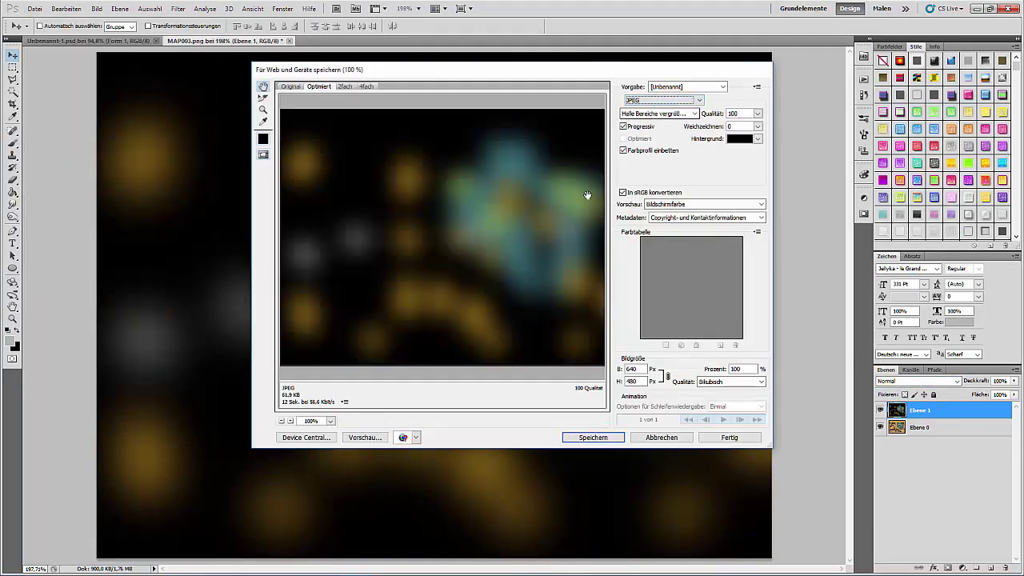
pyautogui.click(587, 440)
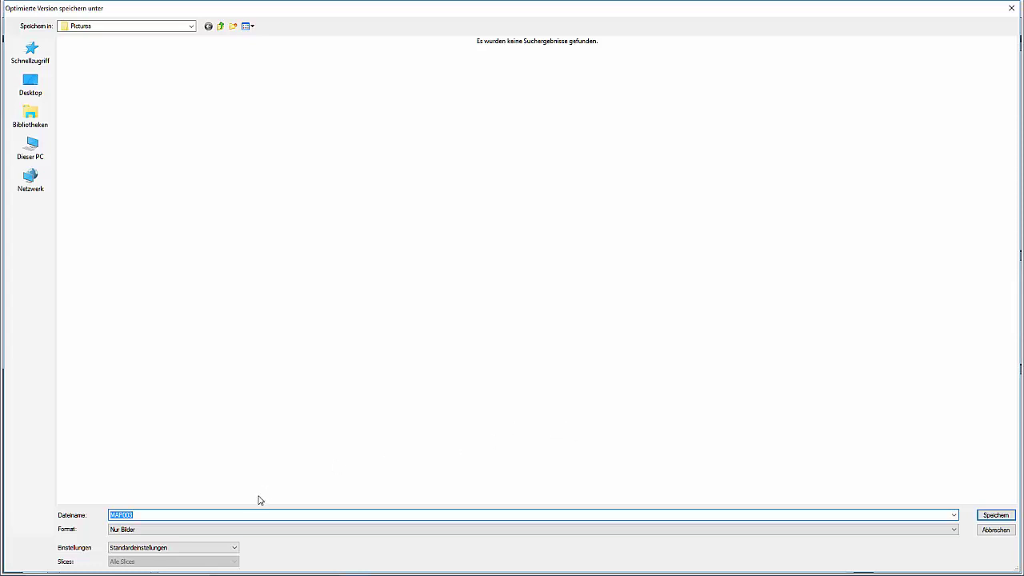
pyautogui.write('light3-1')
pyautogui.click(998, 515)
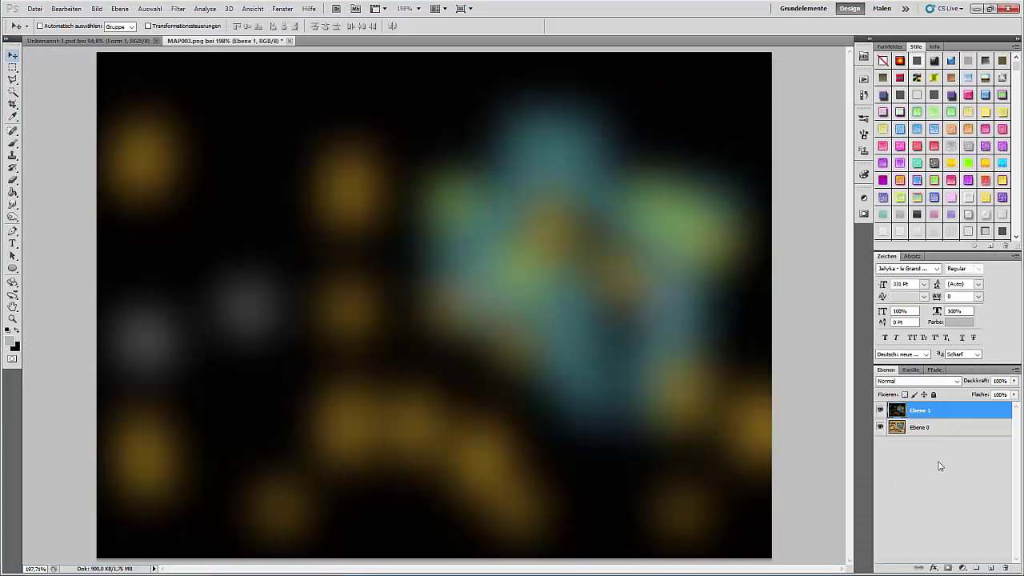
# Undo the merged light layer's last blend mode change.
pyautogui.click(67, 8)
pyautogui.click(78, 40)
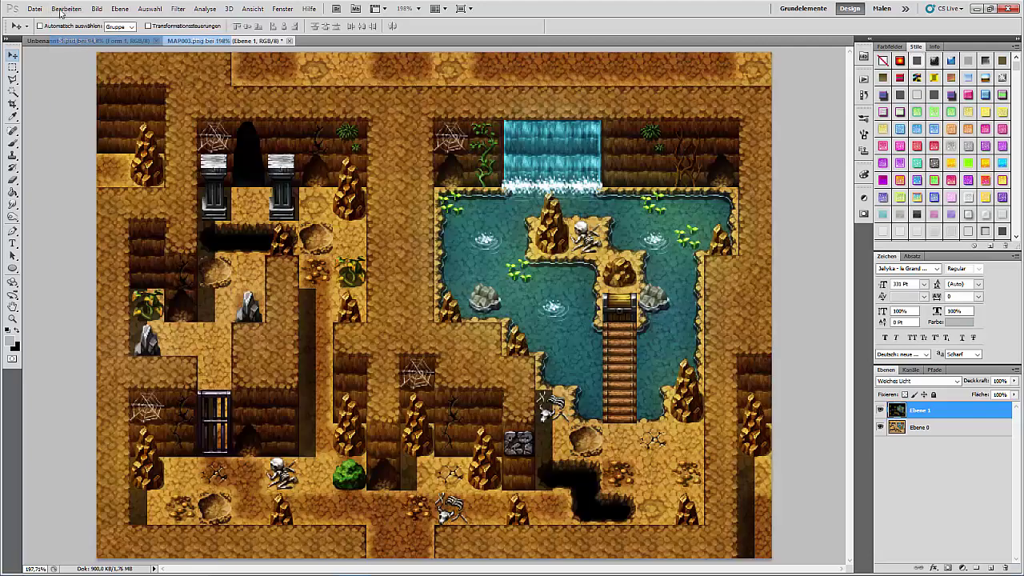
# Undo the previous edits step by step until the merged light layers Ebene 2, Ebene 3 and Ebene 4 are separate again.
pyautogui.click(67, 8)
pyautogui.click(78, 40)
pyautogui.click(67, 8)
pyautogui.click(77, 40)
pyautogui.click(66, 8)
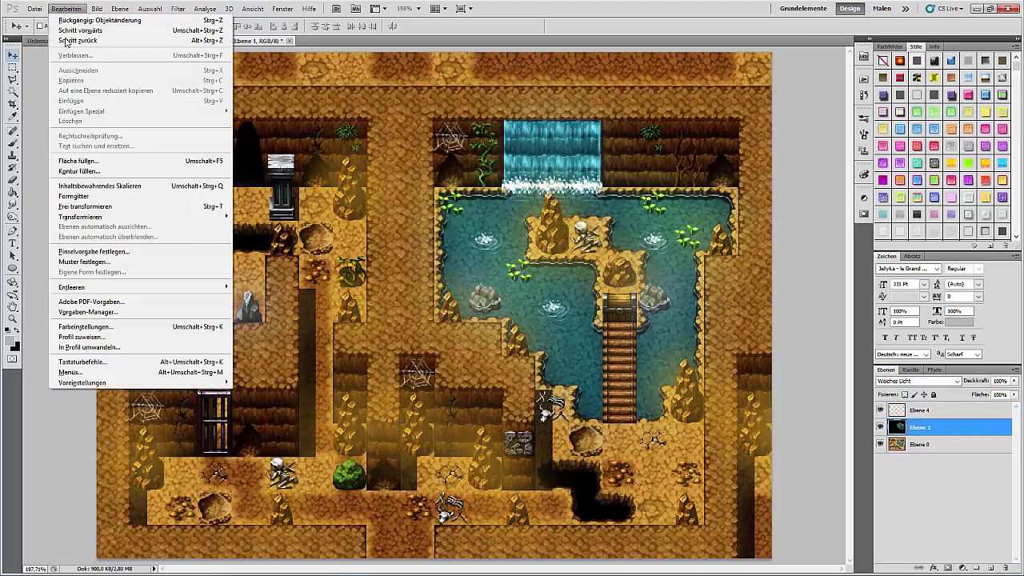
pyautogui.click(77, 40)
pyautogui.click(67, 7)
pyautogui.click(69, 42)
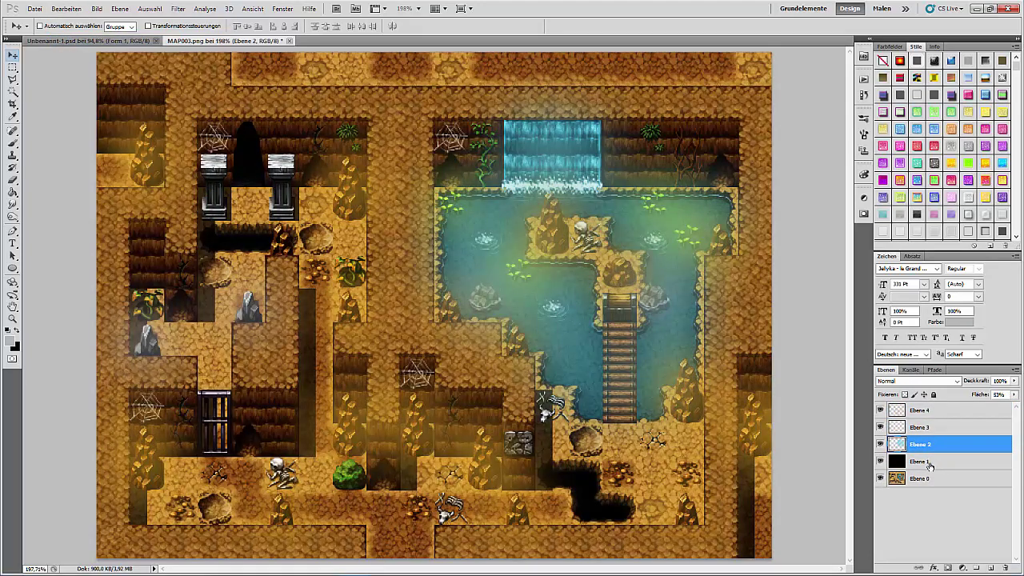
# Load the outline of Ebene 2 as a selection and delete that area from the black layer Ebene 1.
pyautogui.click(927, 463)
pyautogui.click(921, 447)
pyautogui.keyDown('ctrl'); pyautogui.click(898, 443); pyautogui.keyUp('ctrl')
pyautogui.click(917, 462)
pyautogui.press('Delete')
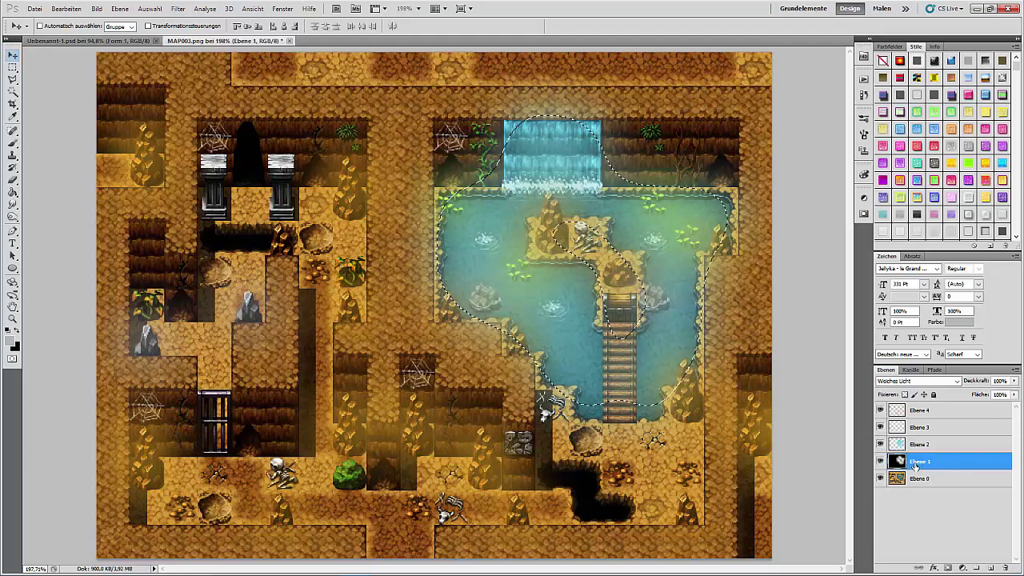
# Try to load the outline of Ebene 3 as a selection.
pyautogui.click(924, 446)
pyautogui.click(931, 429)
pyautogui.keyDown('ctrl'); pyautogui.click(897, 427); pyautogui.keyUp('ctrl')
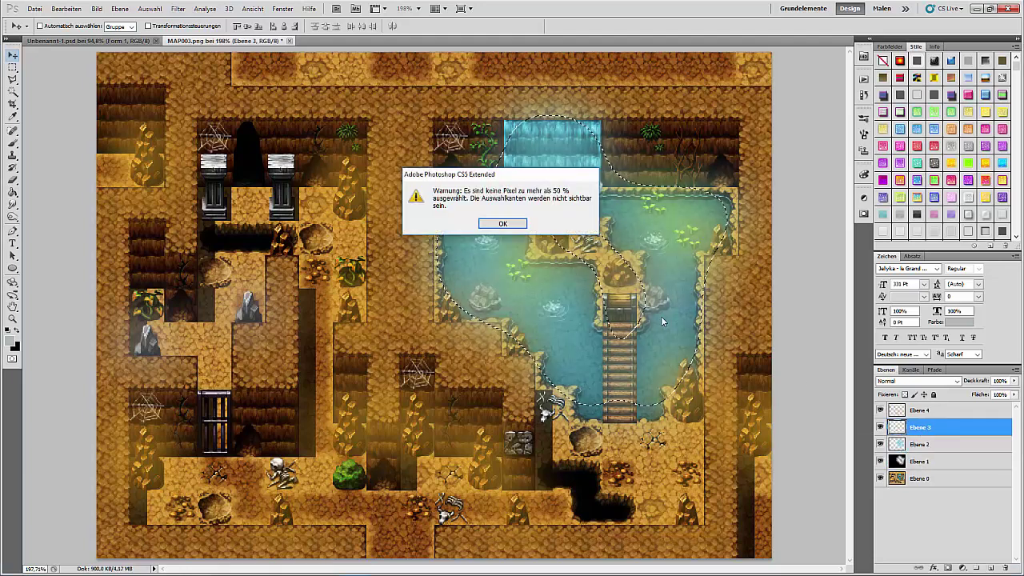
pyautogui.press('Return')
pyautogui.keyDown('ctrl'); pyautogui.click(898, 427); pyautogui.keyUp('ctrl')
pyautogui.press('Return')
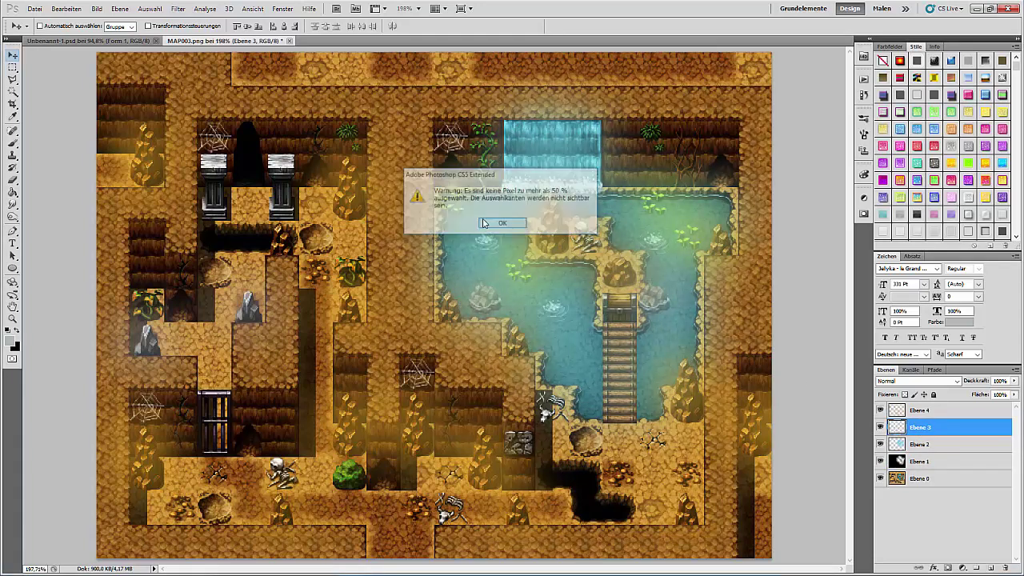
# Load the outline of Ebene 4 as a selection and delete that area from the black layer Ebene 1.
pyautogui.keyDown('ctrl'); pyautogui.click(899, 413); pyautogui.keyUp('ctrl')
pyautogui.click(935, 461)
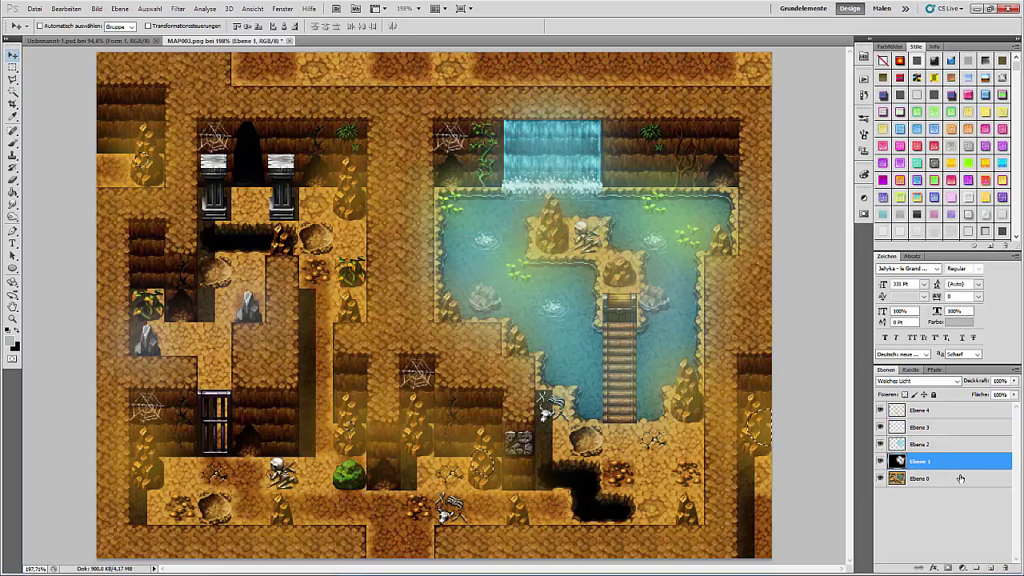
pyautogui.hotkey('shift', 'alt', 'f')
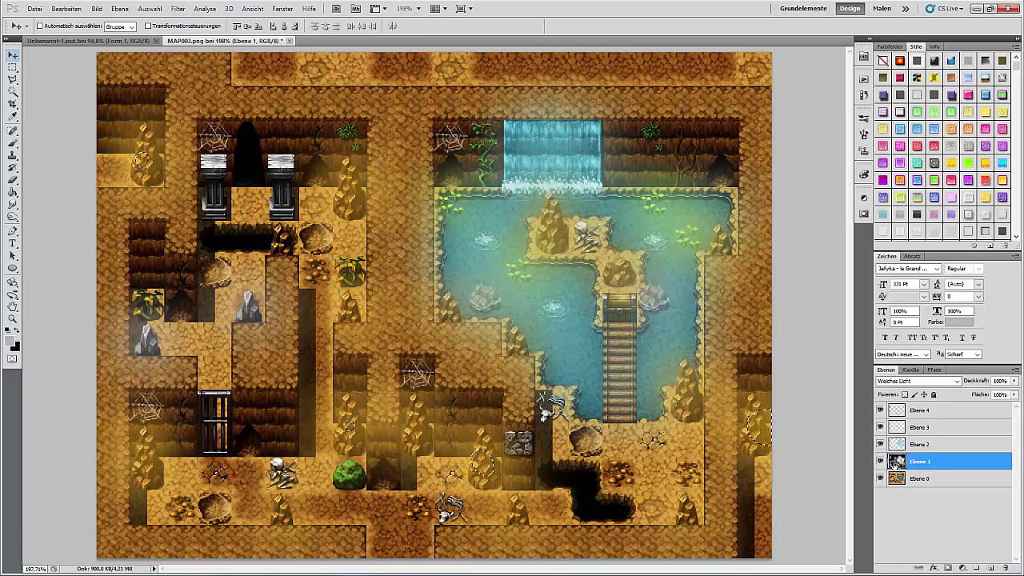
# Hide the light layers Ebene 2 to Ebene 4 and the map layer Ebene 0, and clear the selection.
pyautogui.moveTo(880, 444); pyautogui.dragTo(879, 409)
pyautogui.click(928, 478)
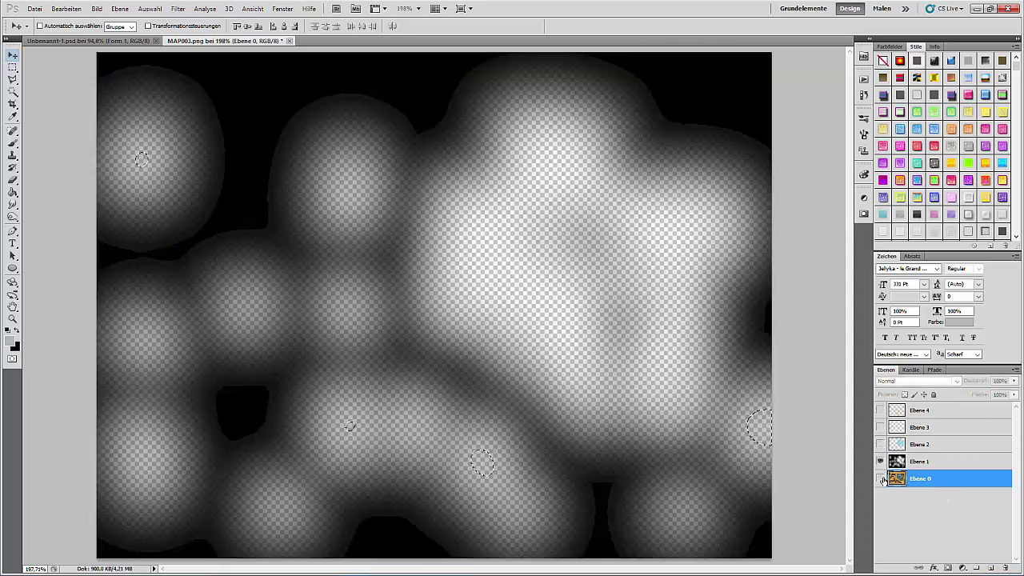
pyautogui.click(880, 478)
pyautogui.hotkey('ctrl', 'd')
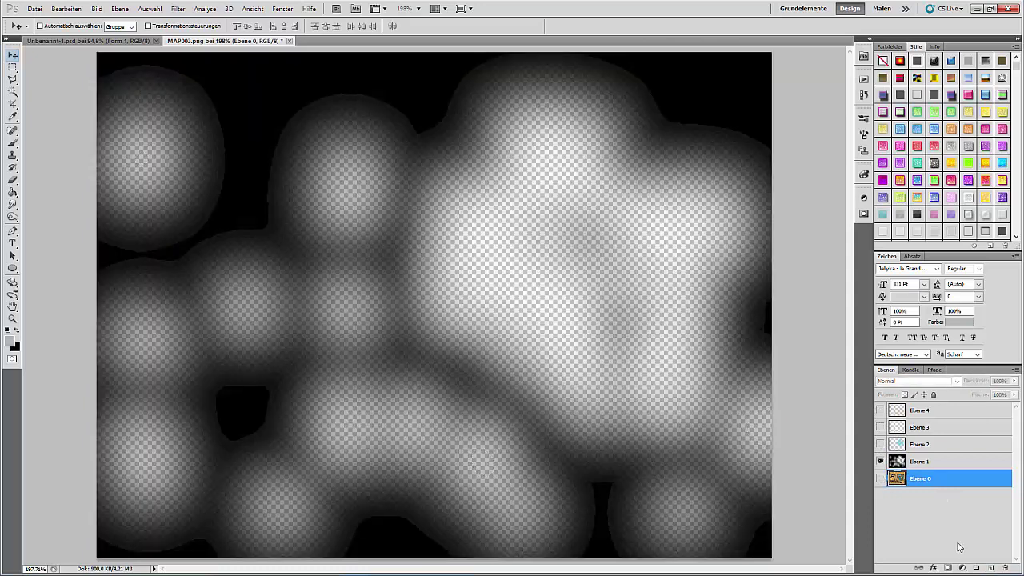
# Add a new layer directly beneath Ebene 1 and fill it with white.
pyautogui.click(990, 567)
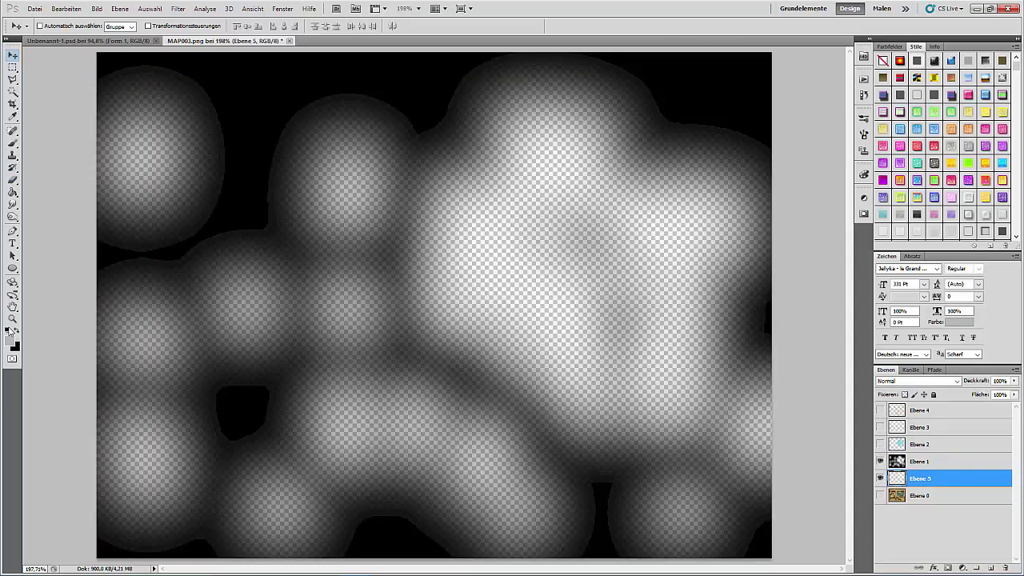
pyautogui.click(8, 330)
pyautogui.click(17, 332)
pyautogui.click(13, 195)
pyautogui.click(487, 298)
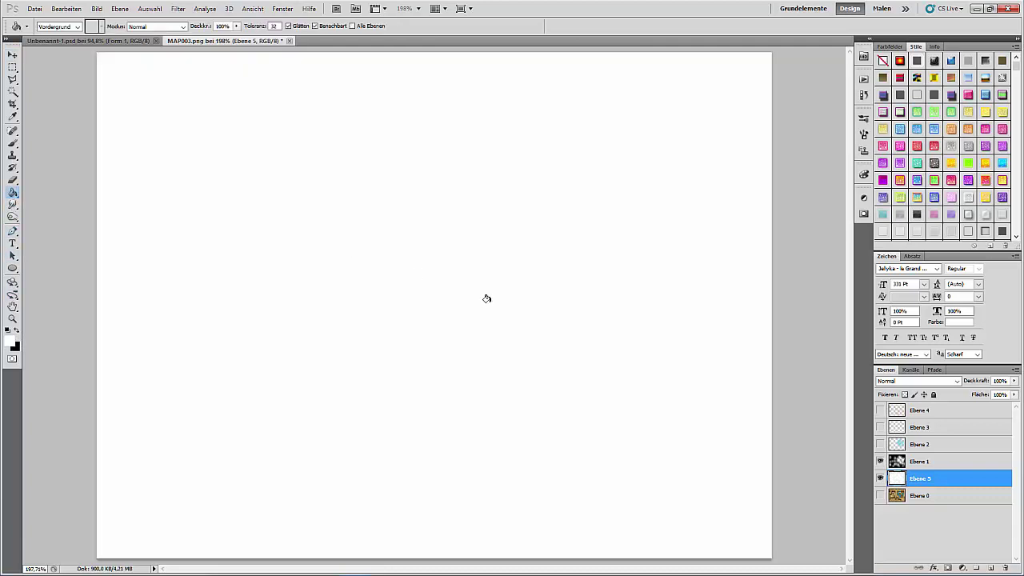
# Set the shadow layer Ebene 1 to the Normal blend mode and reapply the last used filter to it.
pyautogui.click(912, 455)
pyautogui.click(911, 381)
pyautogui.click(889, 107)
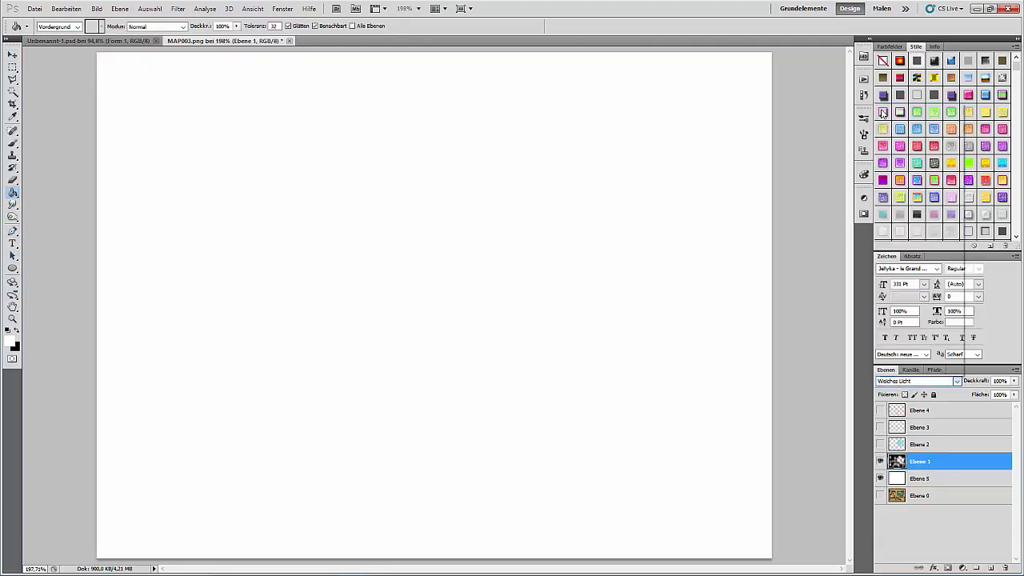
pyautogui.click(178, 10)
pyautogui.click(196, 22)
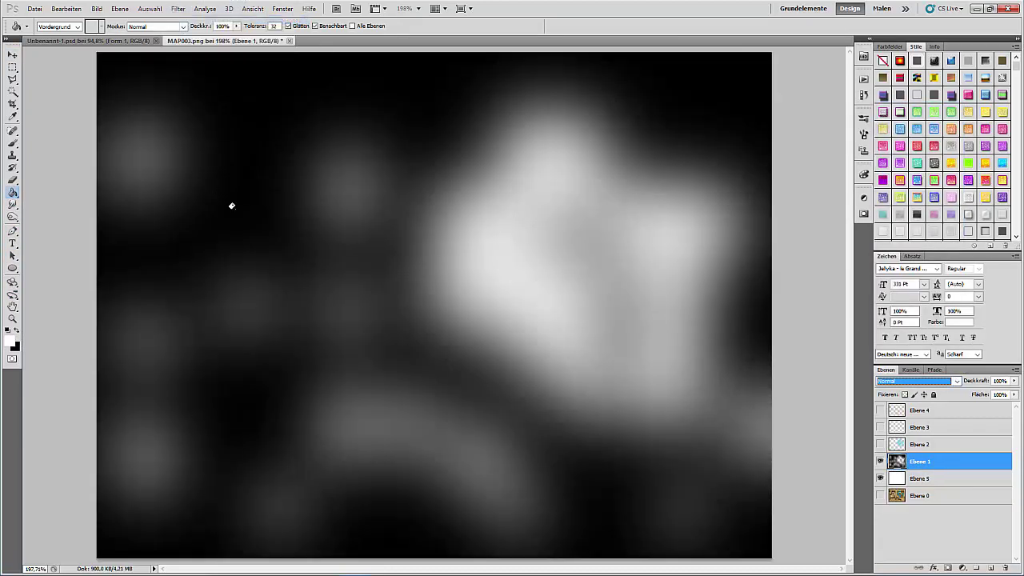
# Export the black-and-white shadow overlay for web as a JPEG named shadow3-1 in the Pictures folder.
pyautogui.click(13, 55)
pyautogui.click(35, 9)
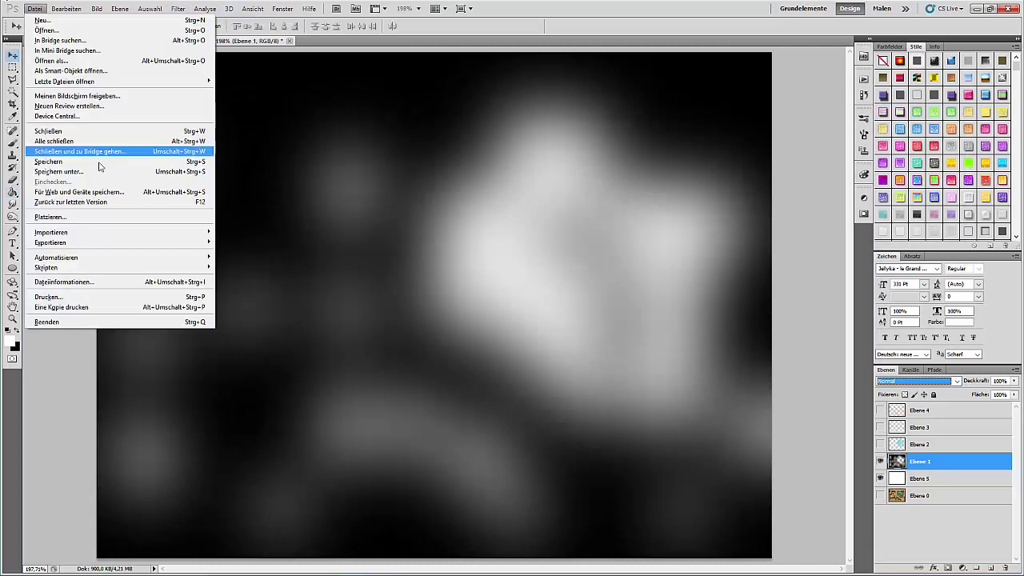
pyautogui.click(100, 184)
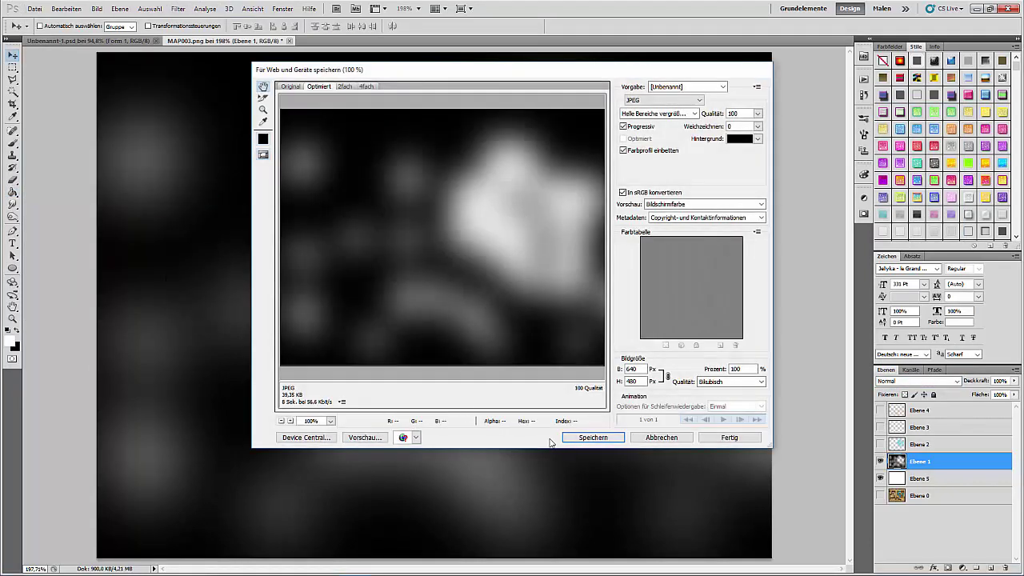
pyautogui.click(608, 437)
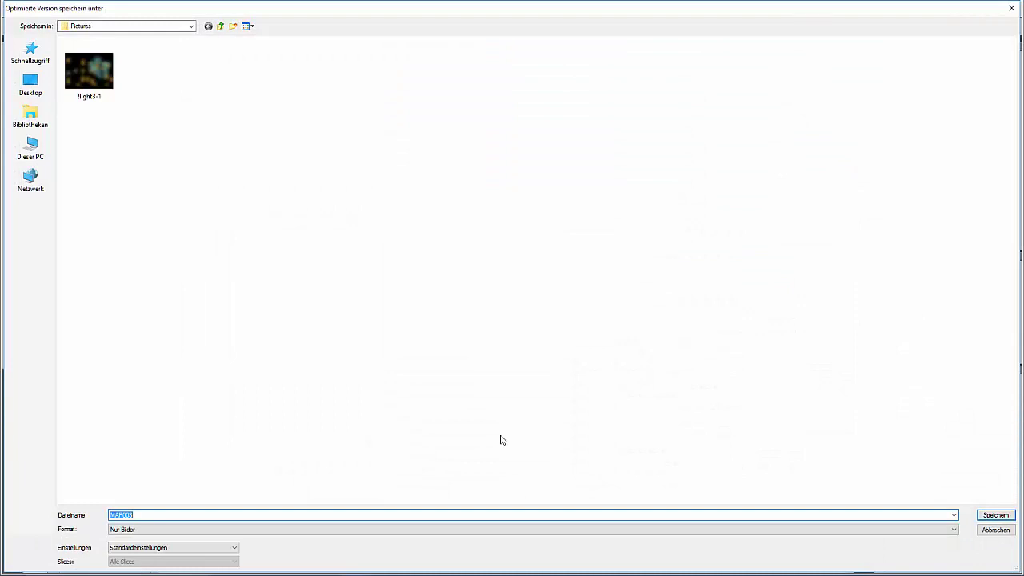
pyautogui.write('shadow')
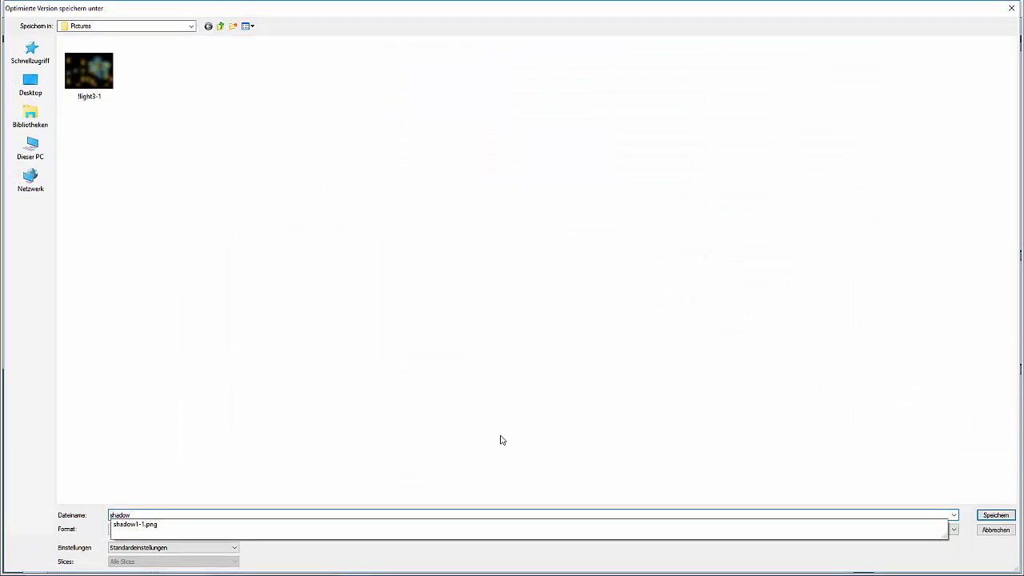
pyautogui.write('1-3')
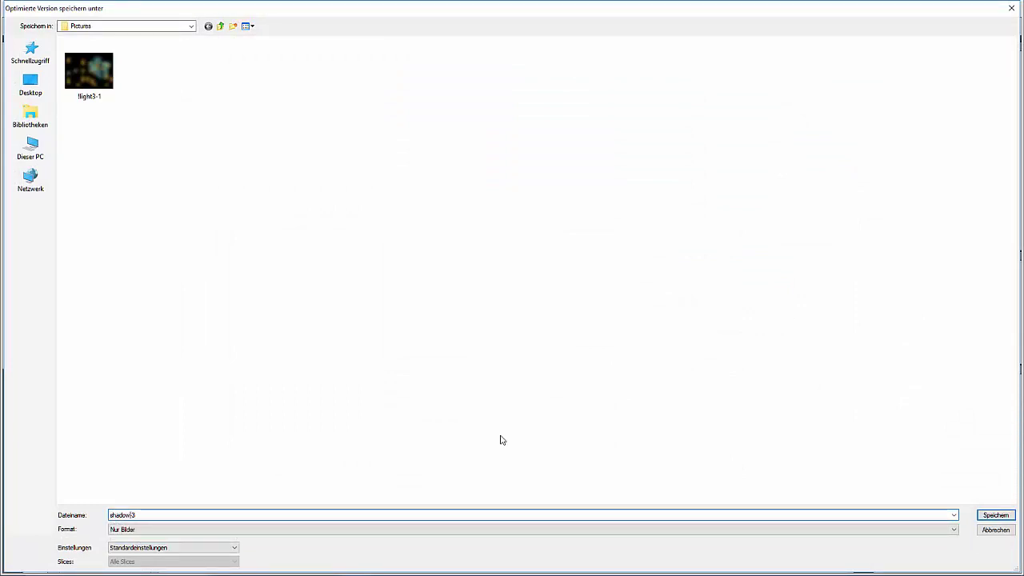
pyautogui.write('3')
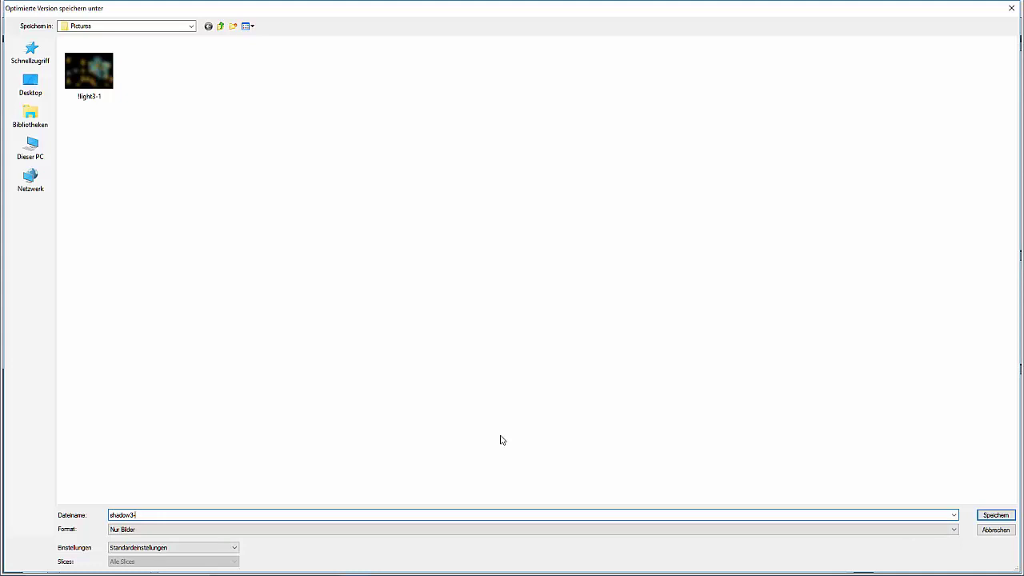
pyautogui.press('Return')
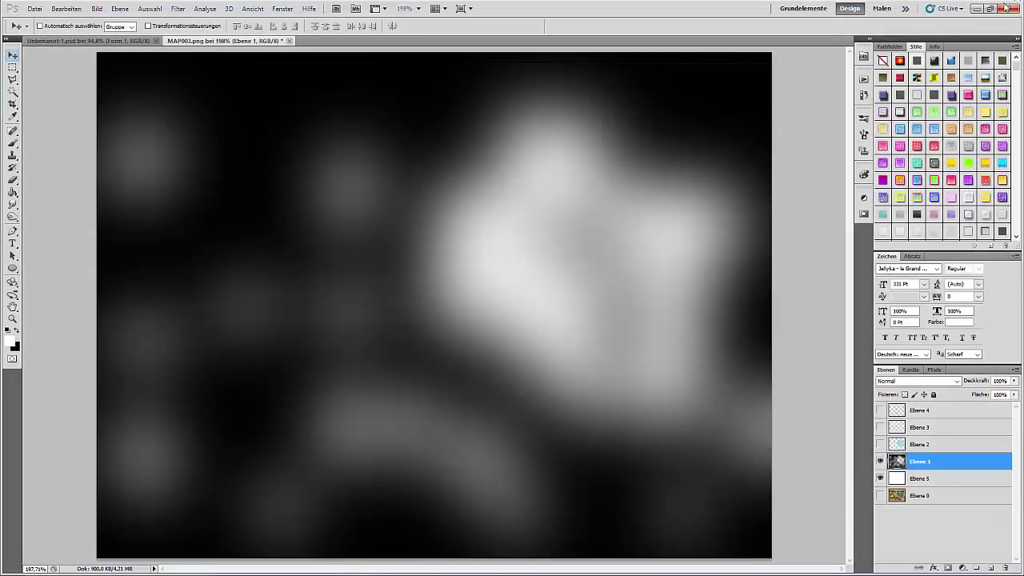
# Switch to RPG Maker VX Ace, open event EV010 on MAP003 and delete its screen tint command.
pyautogui.click(1005, 7)
pyautogui.doubleClick(655, 375)
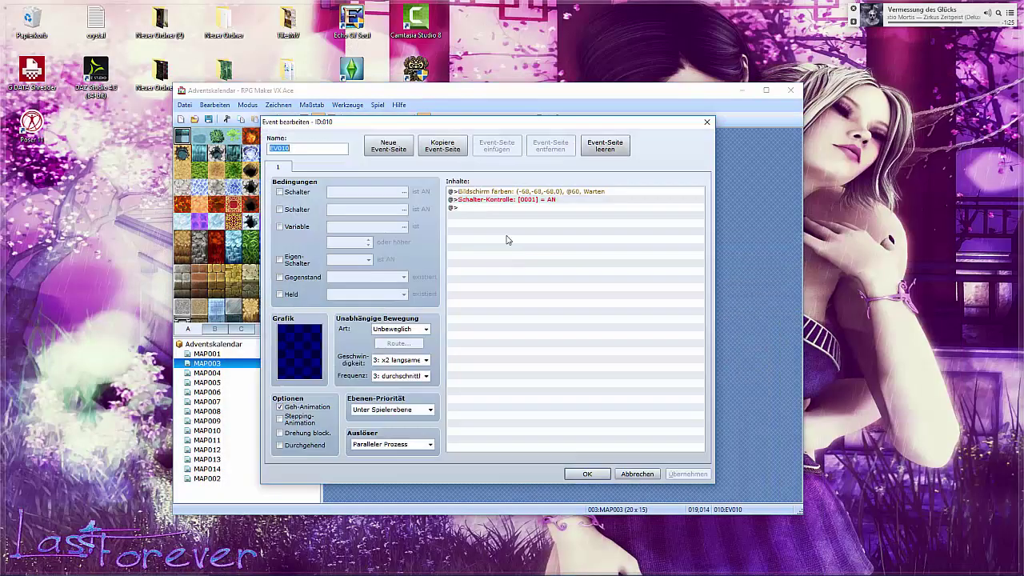
pyautogui.click(510, 193)
pyautogui.press('Delete')
# Add a show-picture command to EV010 displaying shadow3-1 as picture 1 with opacity 200 and Sub blending.
pyautogui.doubleClick(524, 200)
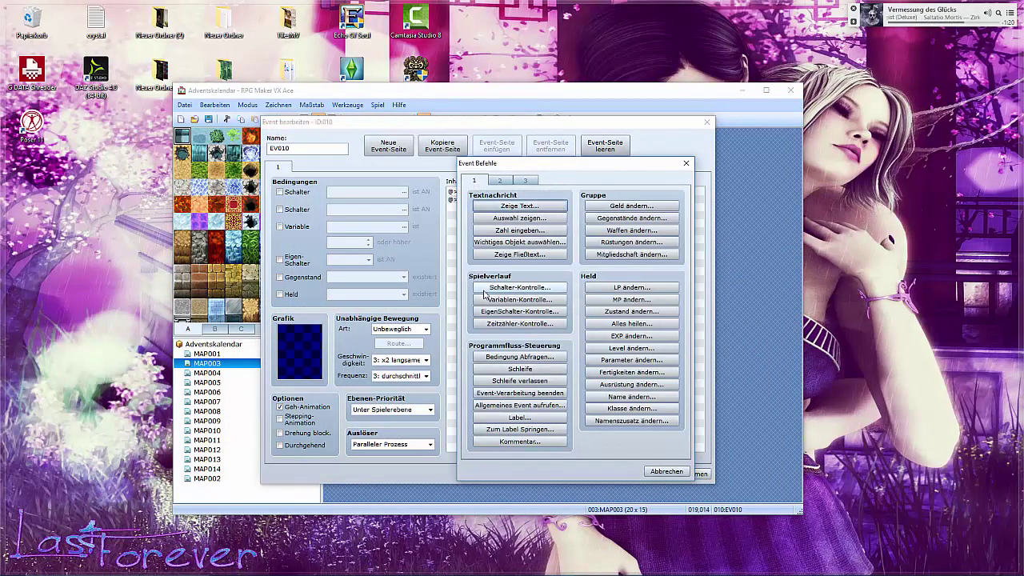
pyautogui.click(499, 180)
pyautogui.click(612, 239)
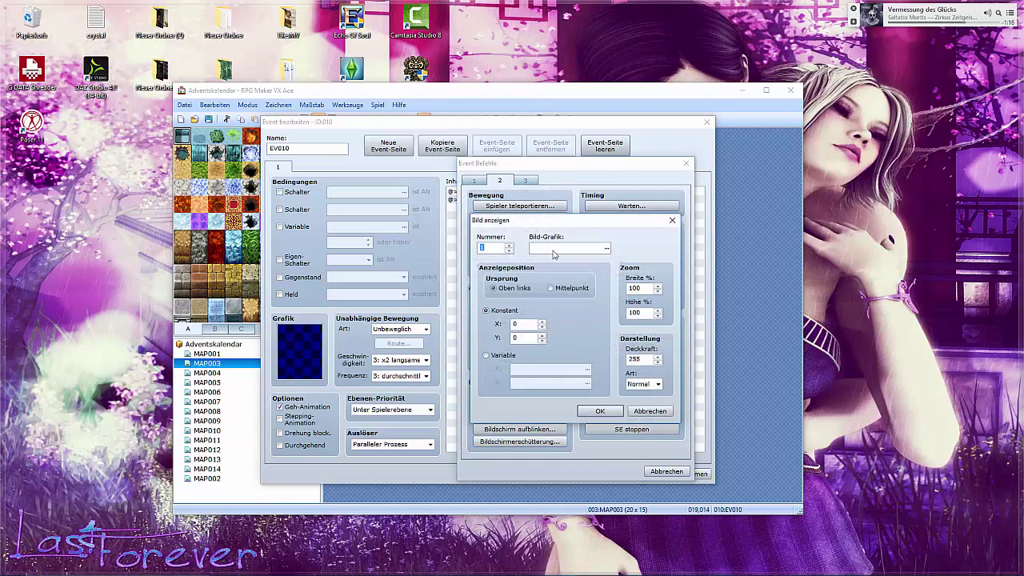
pyautogui.click(607, 246)
pyautogui.click(429, 230)
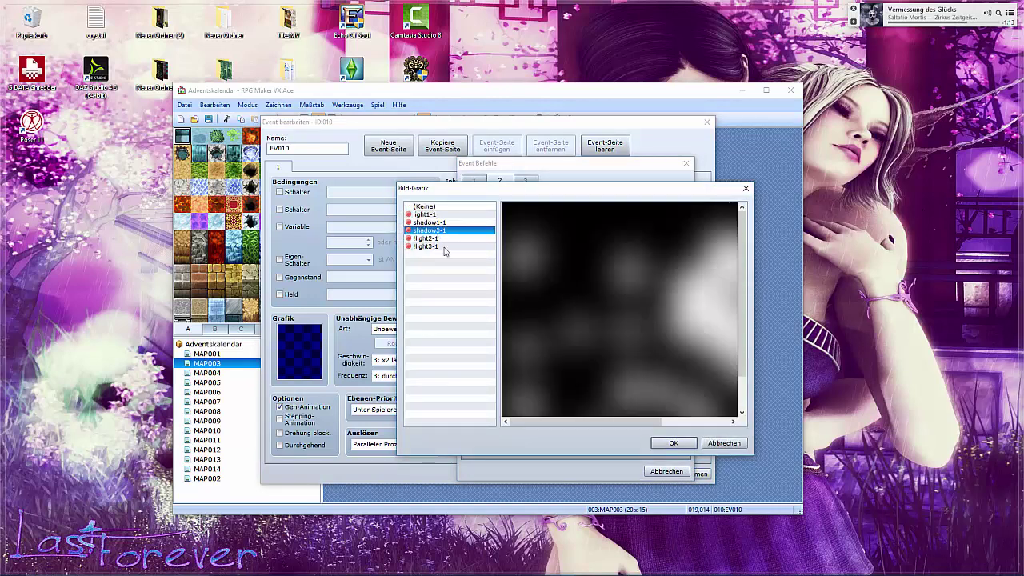
pyautogui.click(673, 443)
pyautogui.click(643, 384)
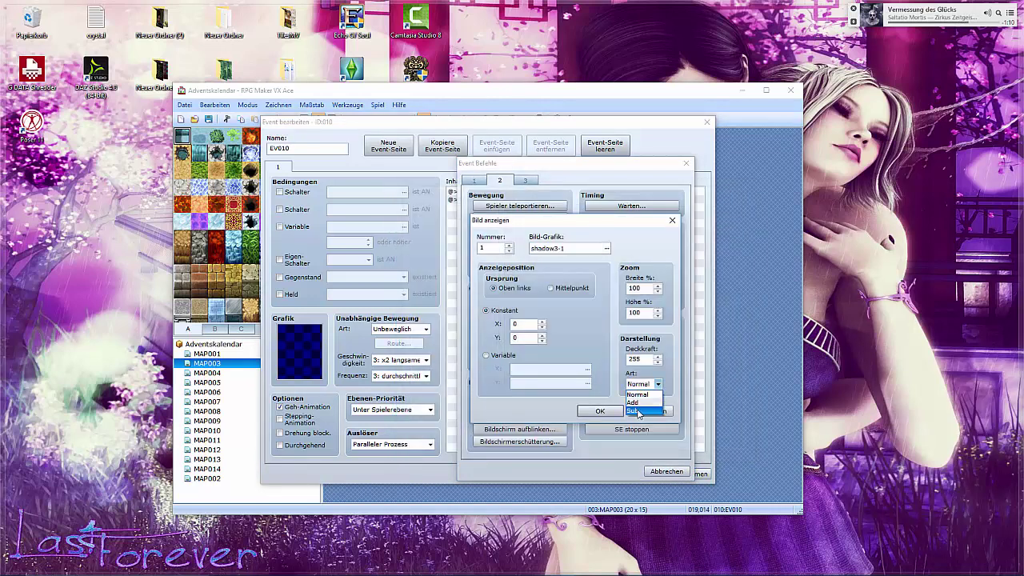
pyautogui.click(637, 410)
pyautogui.doubleClick(632, 358)
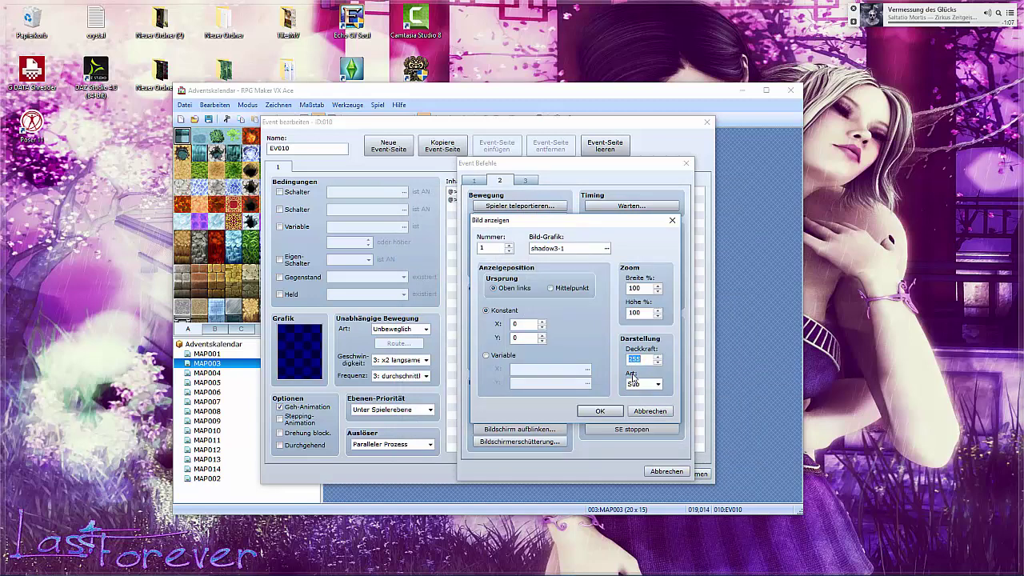
pyautogui.write('200')
pyautogui.click(599, 410)
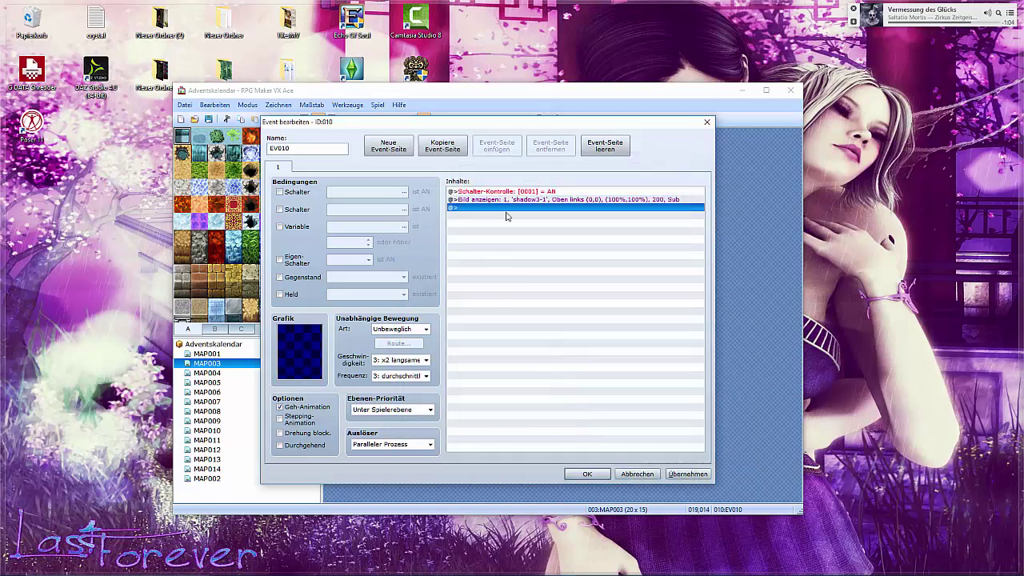
# Add a second show-picture command displaying !light3-1 with Add blending, and save the event.
pyautogui.doubleClick(507, 213)
pyautogui.click(614, 239)
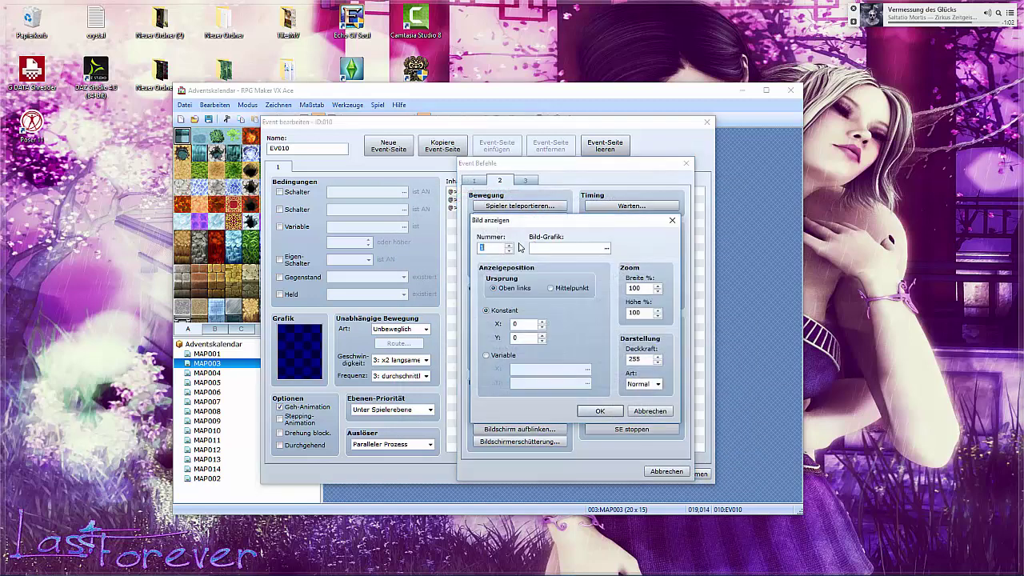
pyautogui.click(605, 249)
pyautogui.click(432, 246)
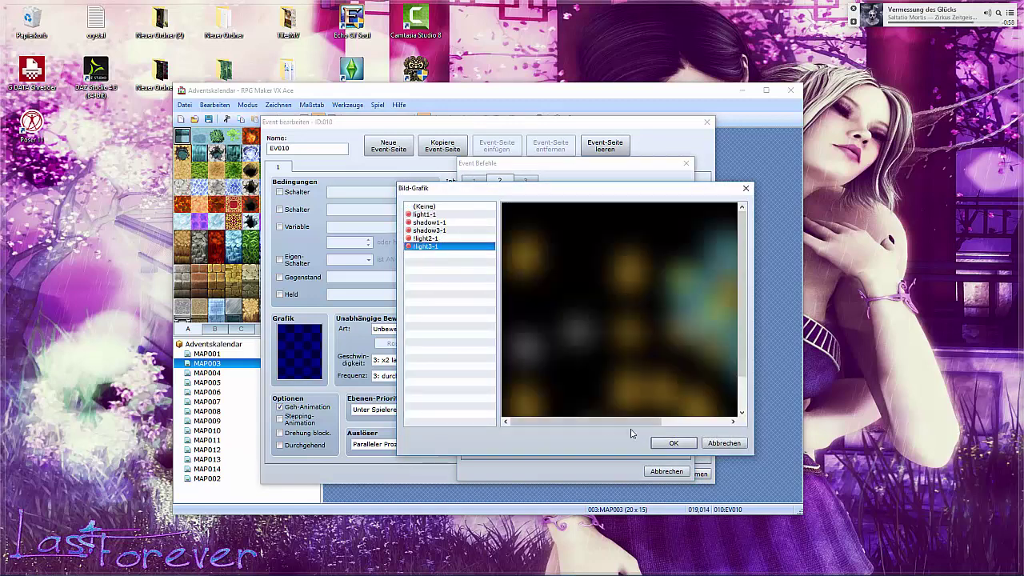
pyautogui.click(673, 442)
pyautogui.click(647, 385)
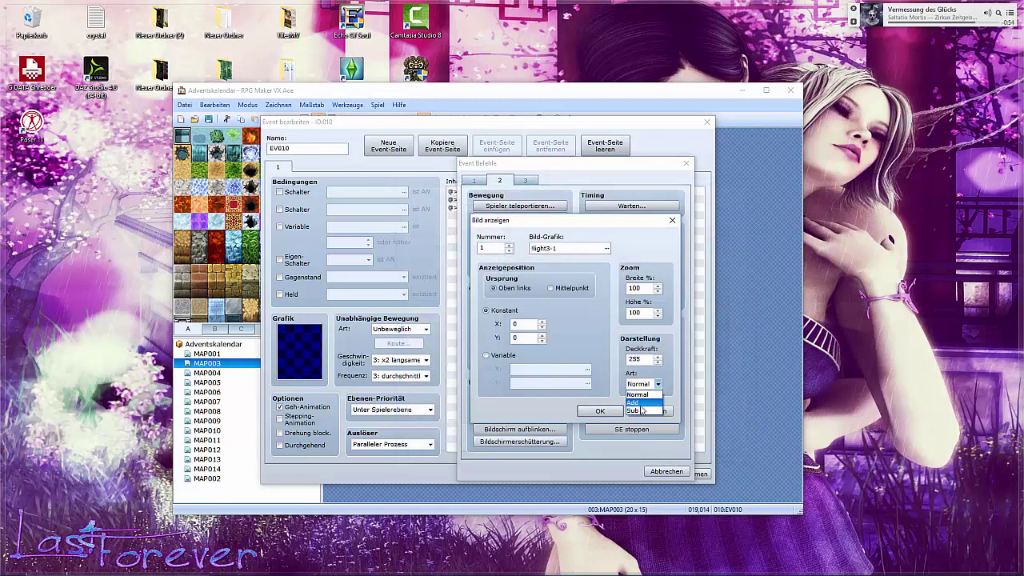
pyautogui.click(640, 403)
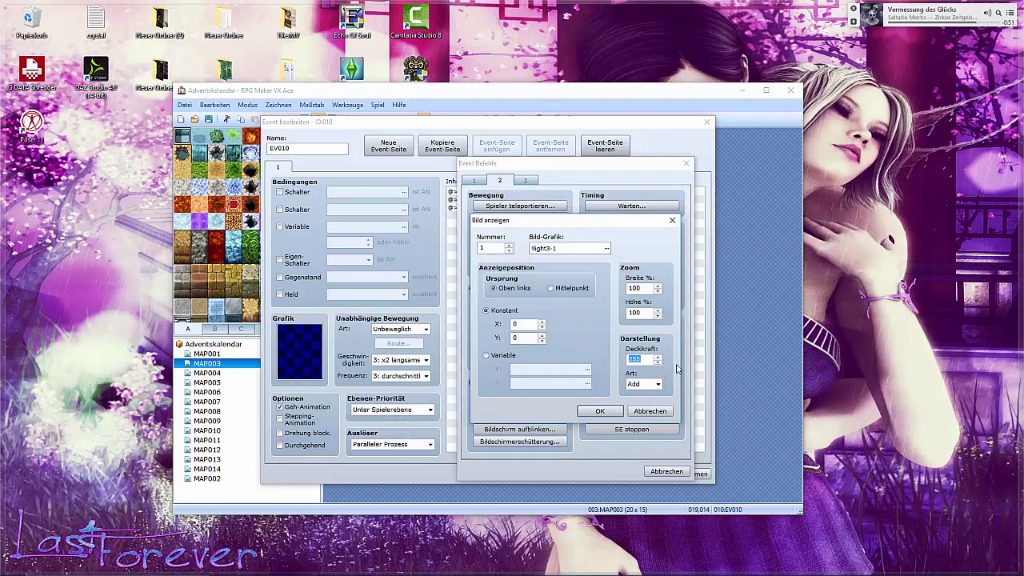
pyautogui.click(600, 410)
pyautogui.click(587, 478)
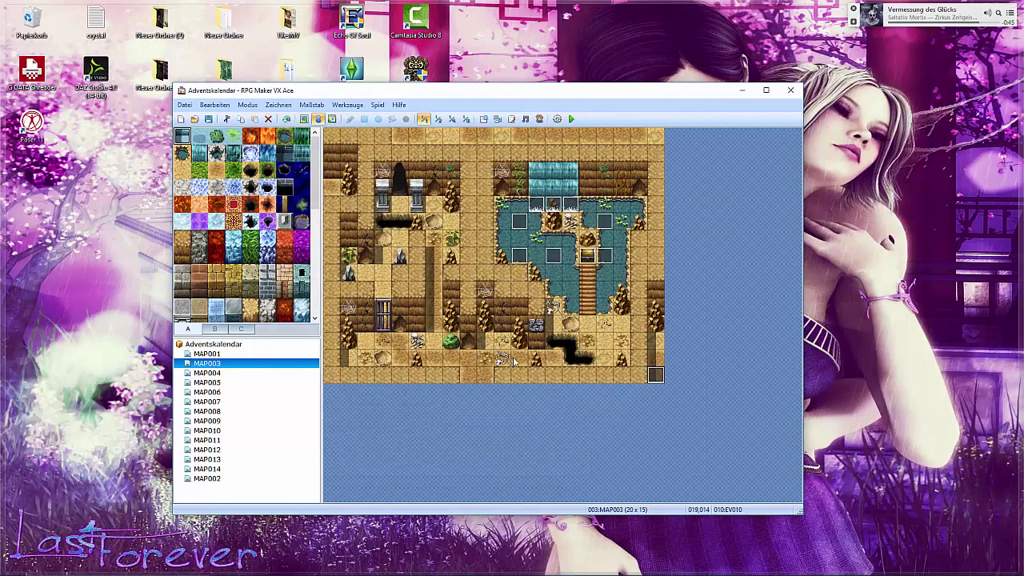
# Set the player's starting position at 008,013 on MAP003's lower path.
pyautogui.rightClick(468, 358)
pyautogui.moveTo(527, 457)
pyautogui.click(605, 455)
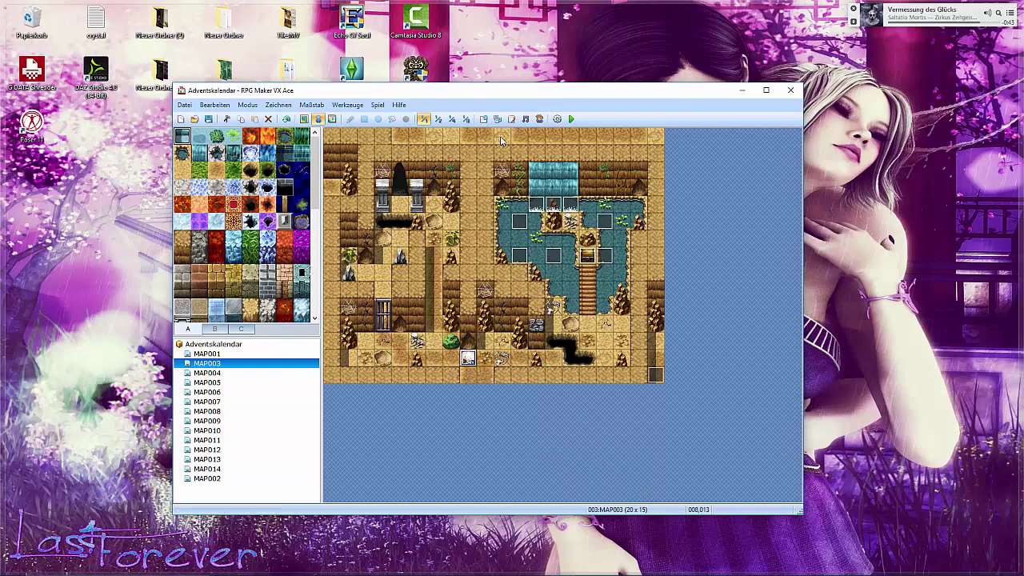
# Playtest the game and walk the character left along MAP003's lower path to check the overlays.
pyautogui.click(571, 118)
pyautogui.click(453, 330)
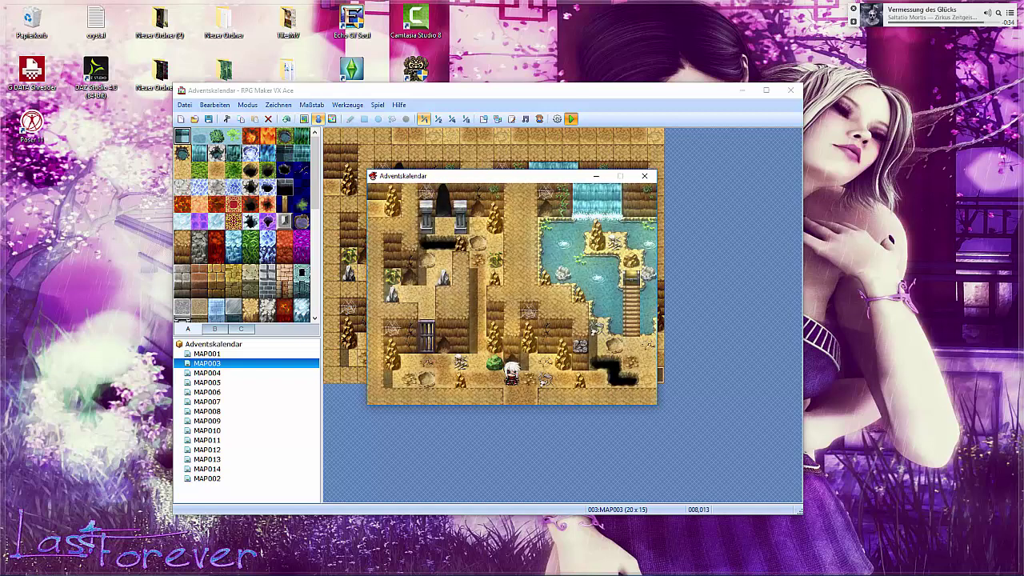
pyautogui.press('Left')
pyautogui.press('Left')
pyautogui.press('Left')
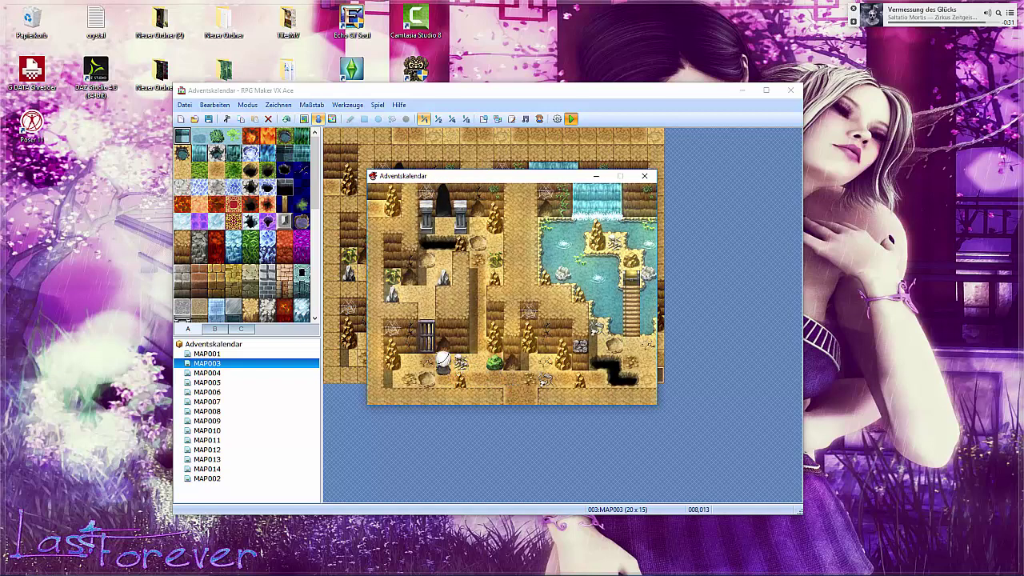
# Walk the character right along MAP003's lower path to check the overlays, and end the playtest.
pyautogui.press('Up')
pyautogui.press('Down')
pyautogui.press('Right')
pyautogui.press('Right')
pyautogui.press('Right')
pyautogui.press('Right')
pyautogui.press('Right')
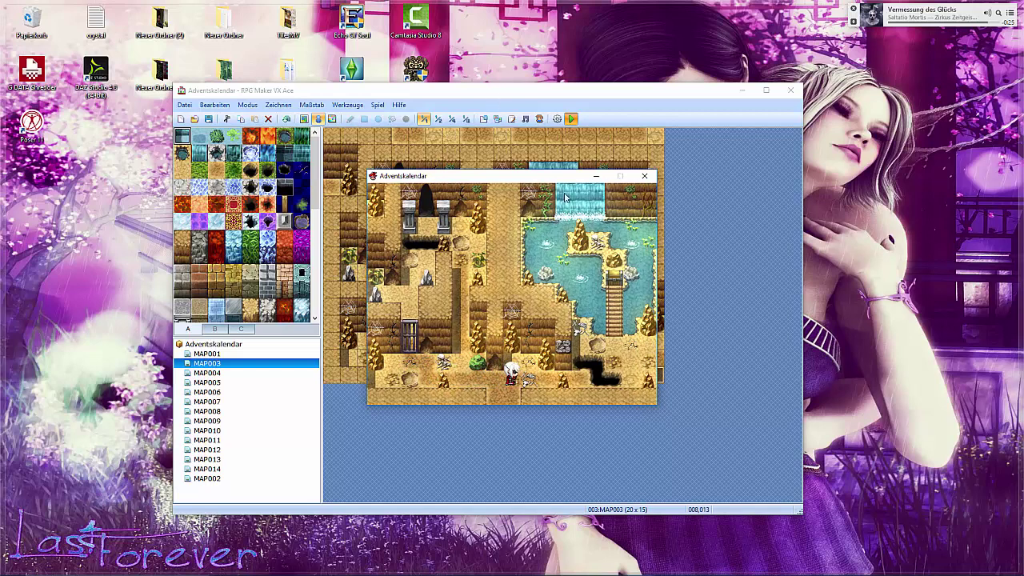
pyautogui.click(643, 177)
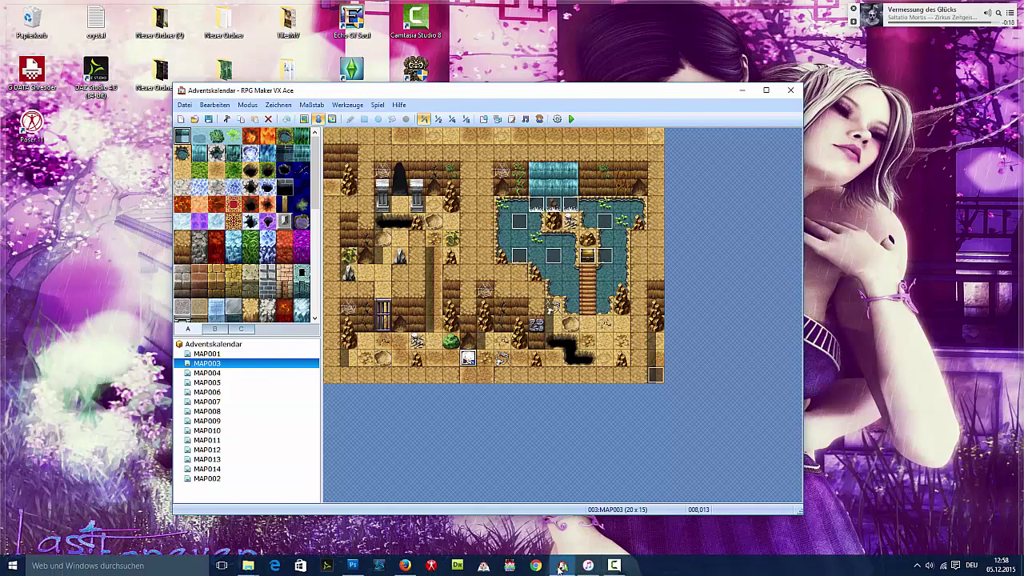
# Switch to Photoshop and invert the colours of Ebene 5 and Ebene 1 in MAP003.png.
pyautogui.click(347, 568)
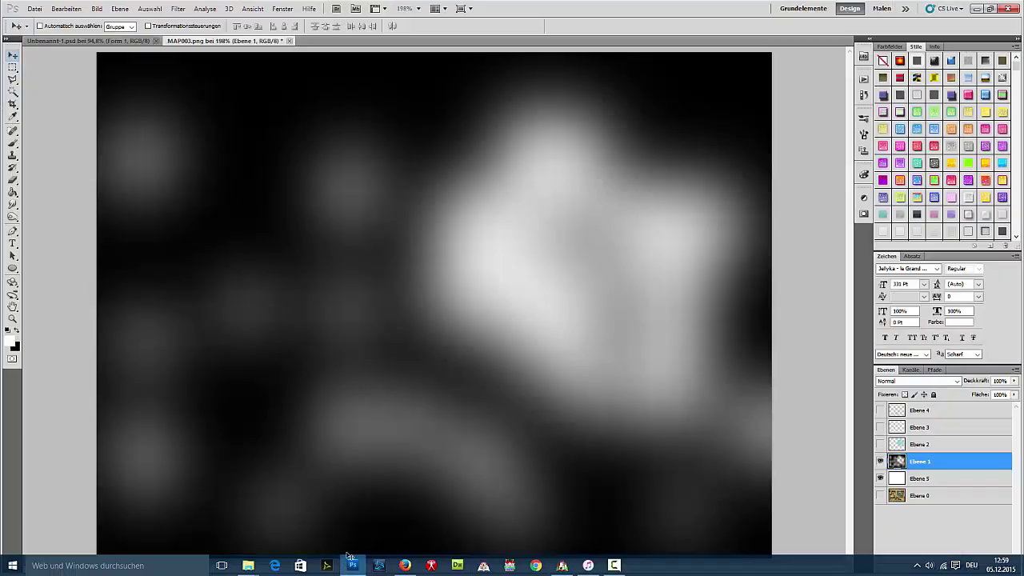
pyautogui.click(920, 480)
pyautogui.hotkey('ctrl', 'i')
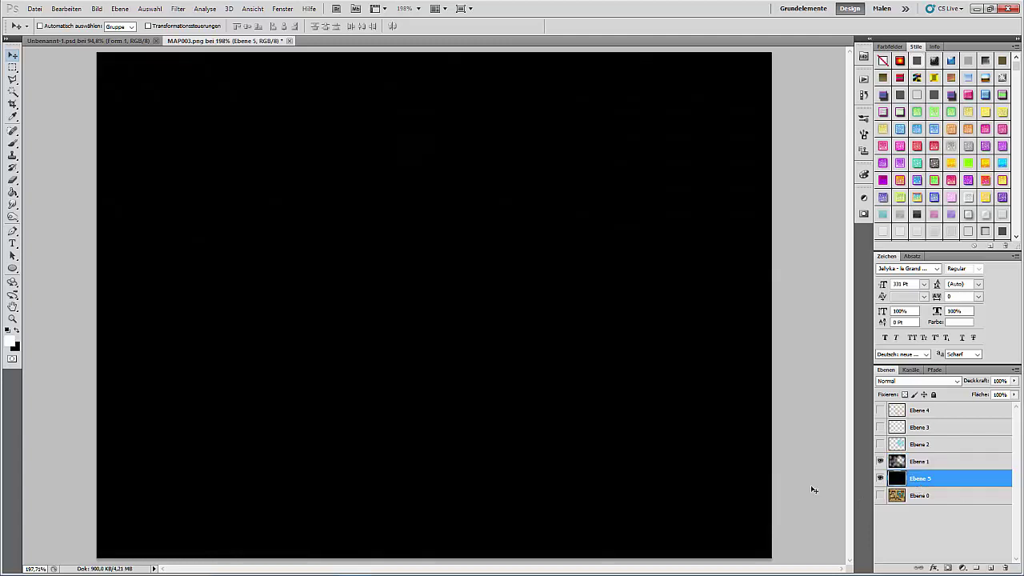
pyautogui.click(943, 468)
pyautogui.hotkey('ctrl', 'i')
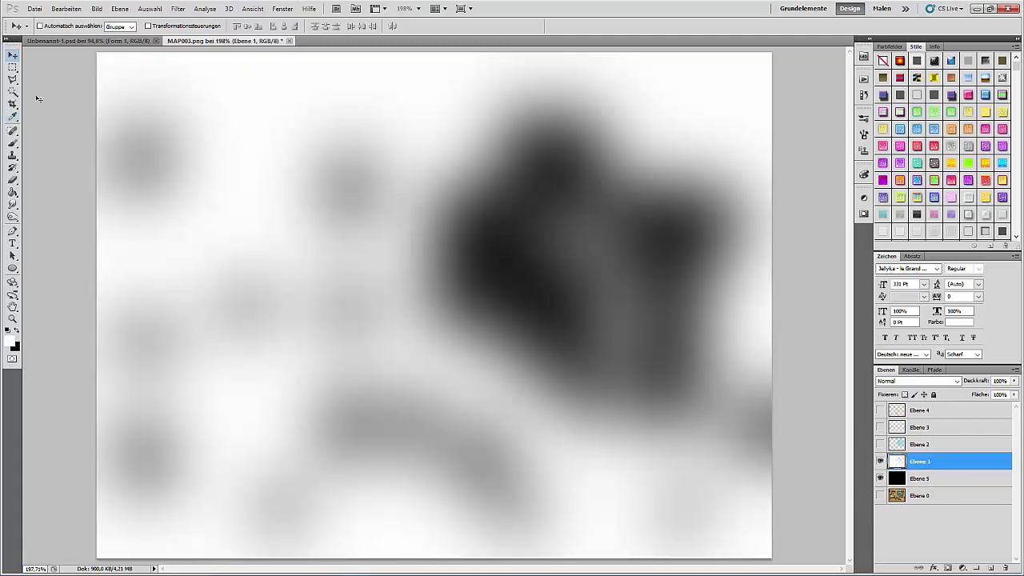
# Export the inverted shadow overlay for web as a JPEG, replacing the existing shadow3-1.jpg.
pyautogui.click(34, 9)
pyautogui.click(82, 194)
pyautogui.click(593, 437)
pyautogui.press('Return')
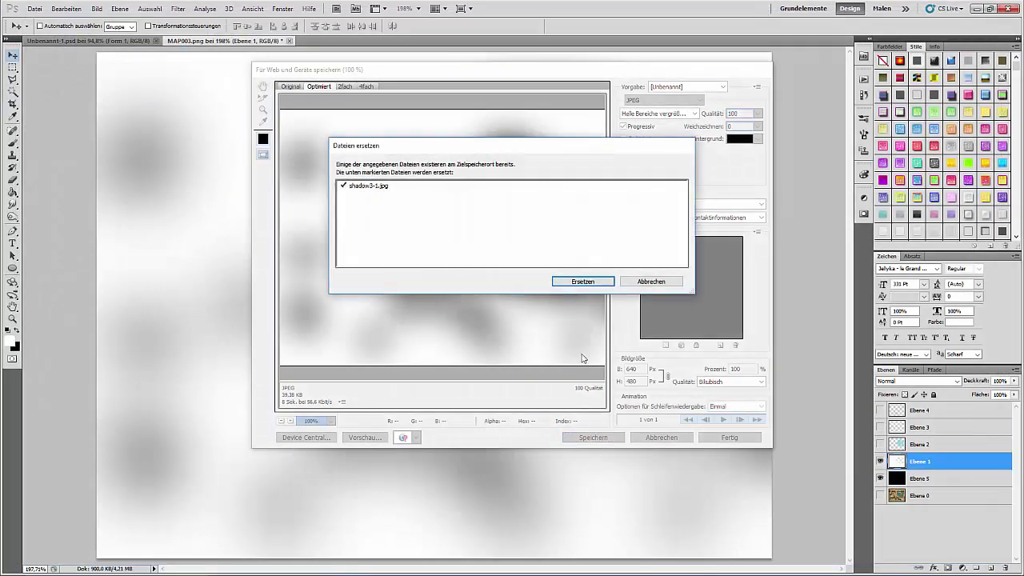
pyautogui.click(582, 282)
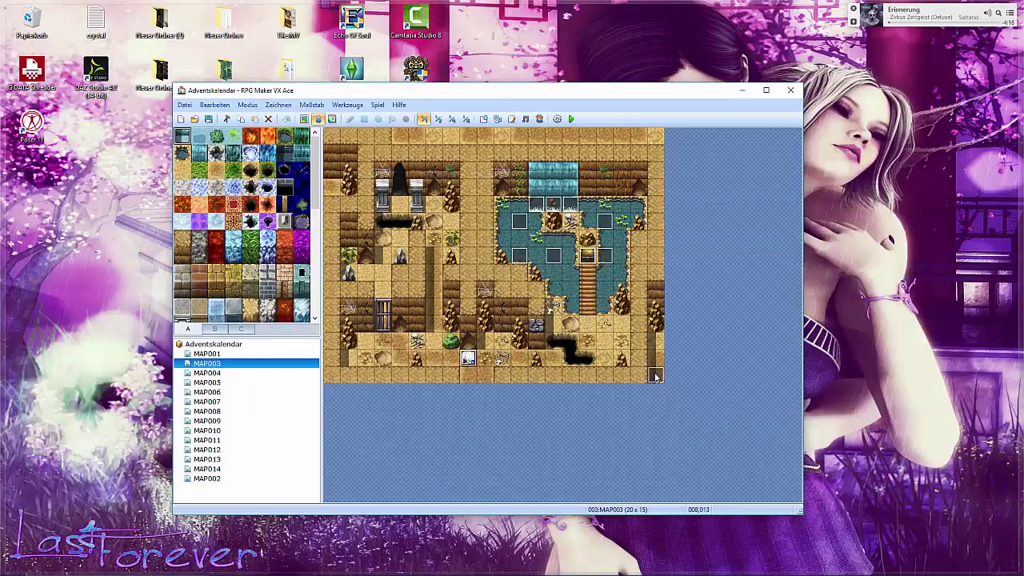
# Switch to RPG Maker VX Ace, try Add blending on EV010's shadow3-1 picture, restore Sub blending, and save the event.
pyautogui.doubleClick(655, 377)
pyautogui.click(530, 199)
pyautogui.rightClick(530, 200)
pyautogui.click(560, 222)
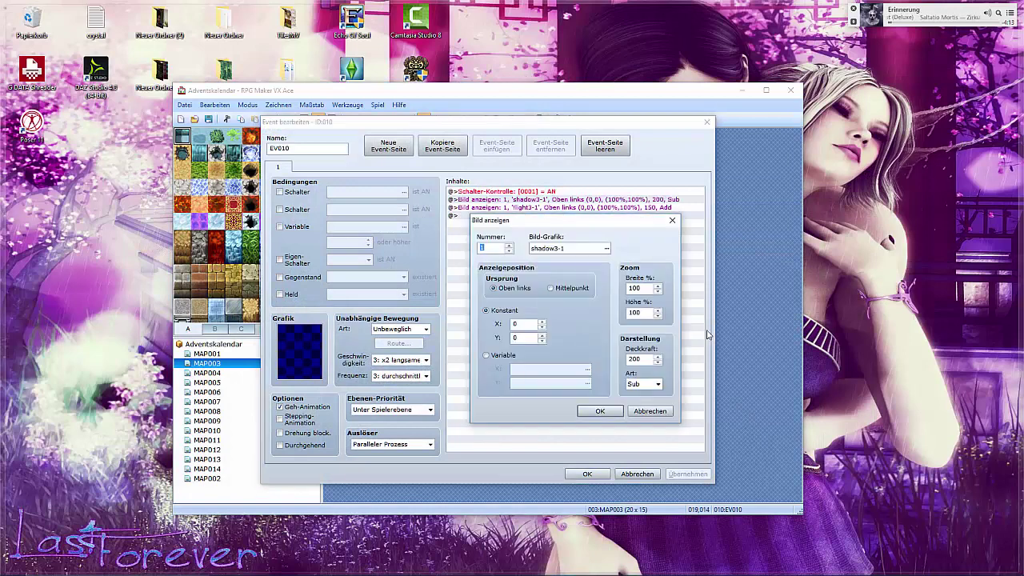
pyautogui.click(643, 384)
pyautogui.click(640, 401)
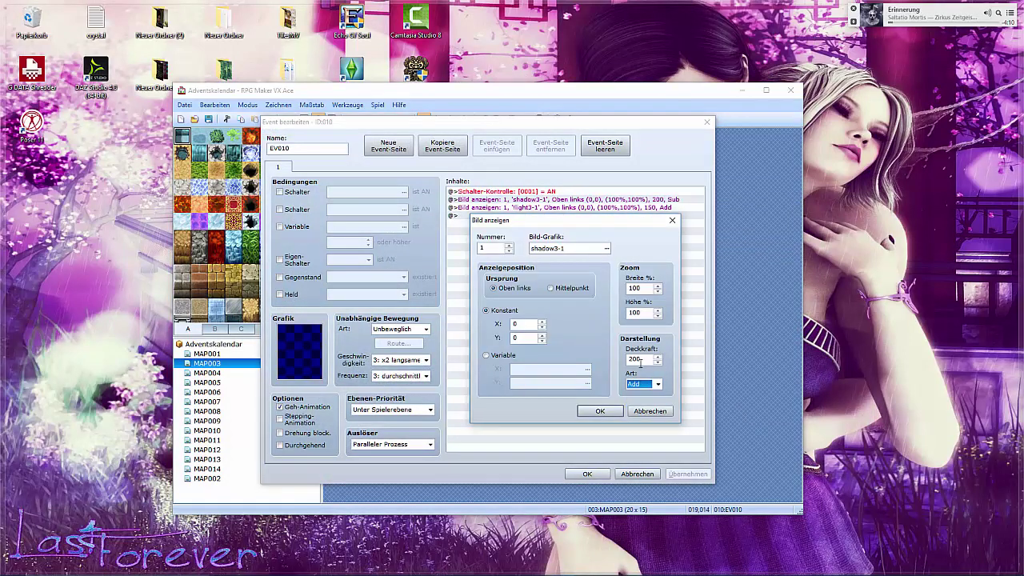
pyautogui.click(647, 384)
pyautogui.click(645, 411)
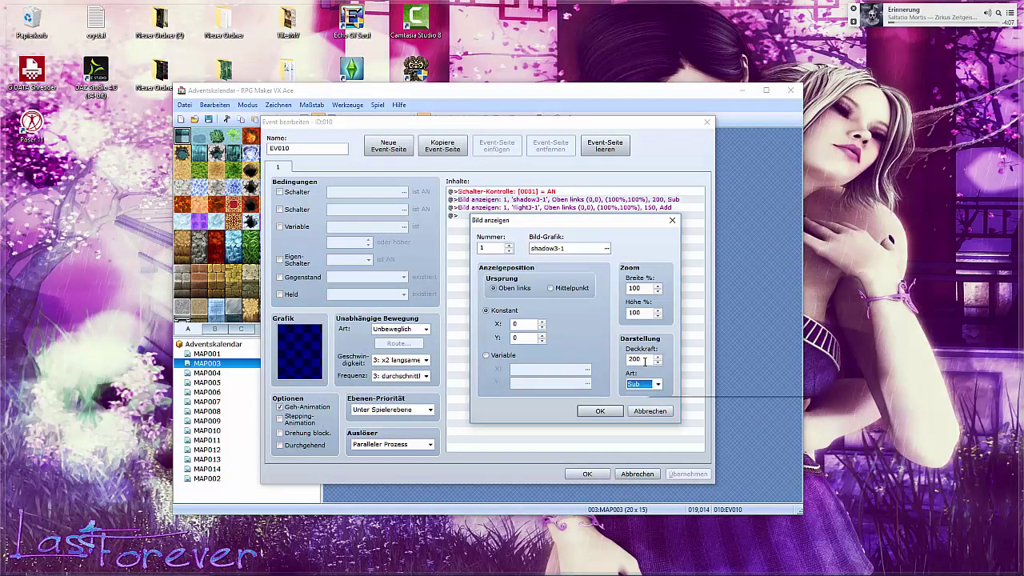
pyautogui.moveTo(645, 359); pyautogui.dragTo(617, 396)
pyautogui.click(598, 409)
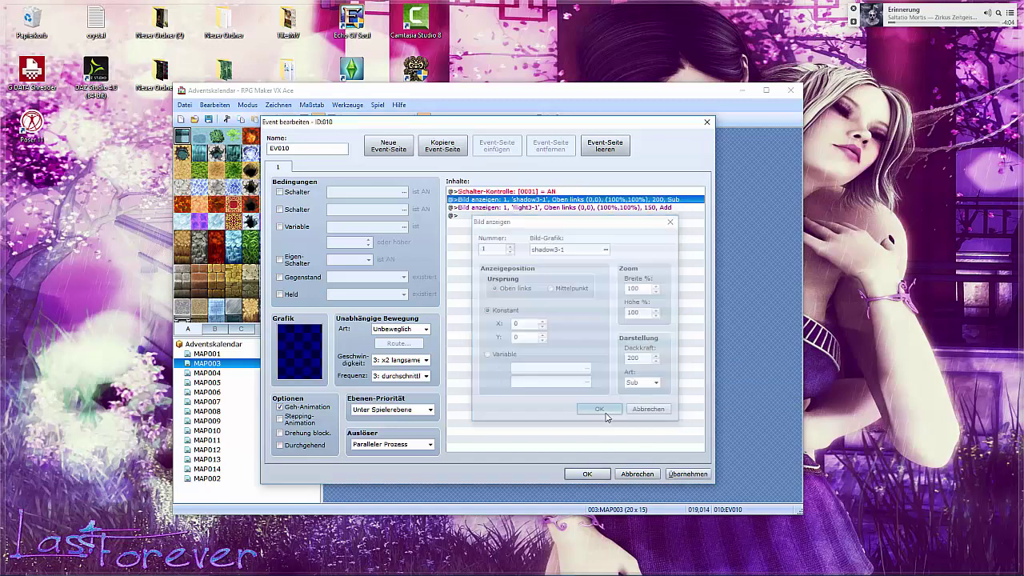
pyautogui.click(587, 474)
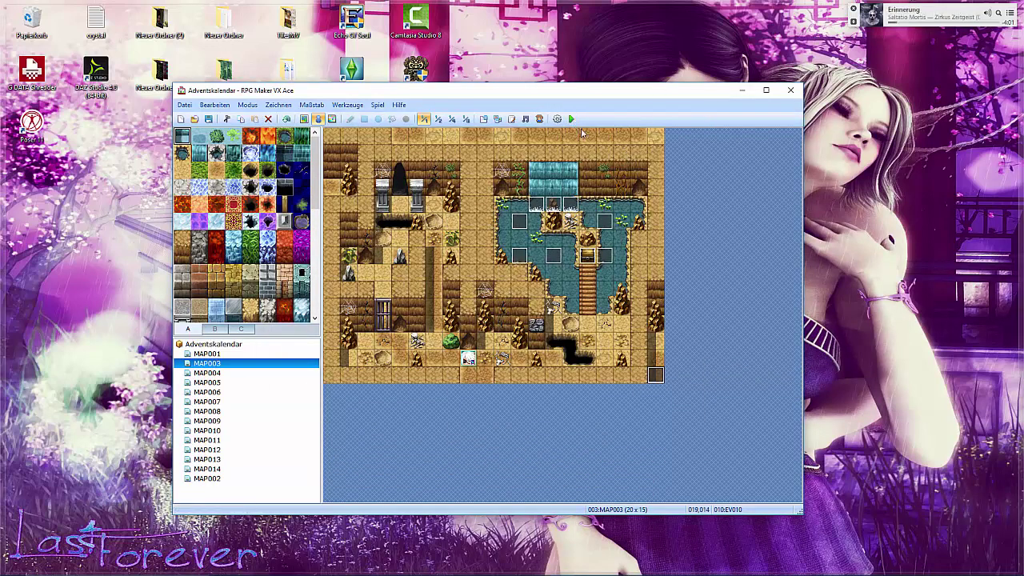
# Playtest the game, walk the character left and up on MAP003 to check the overlays, and end the playtest.
pyautogui.click(571, 118)
pyautogui.click(446, 327)
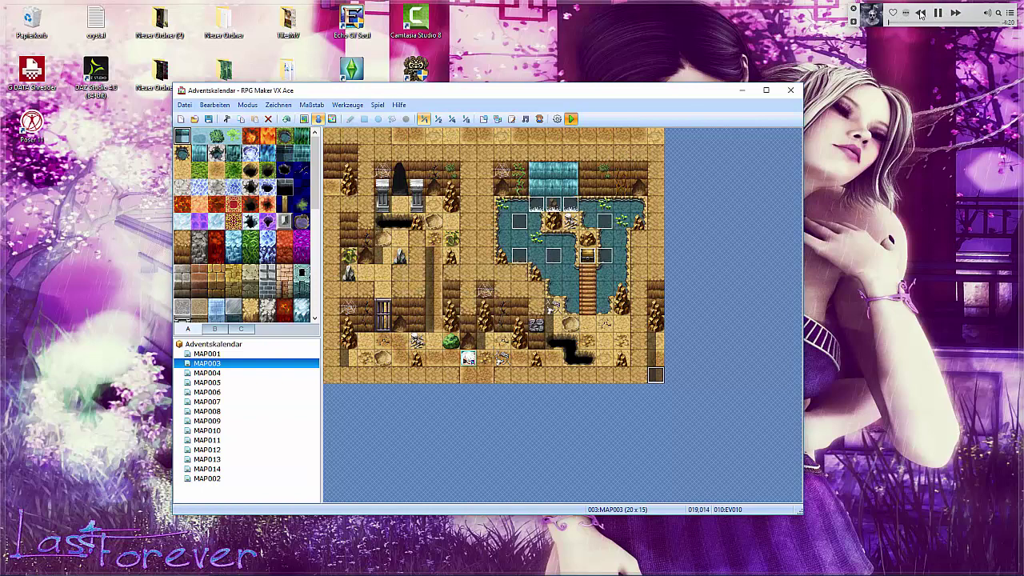
pyautogui.click(920, 14)
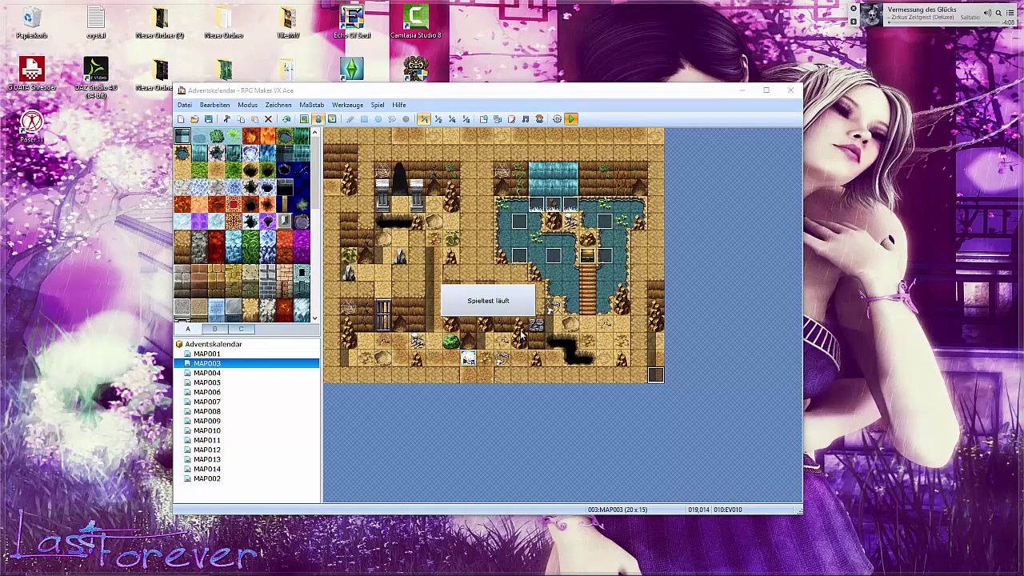
pyautogui.press('Return')
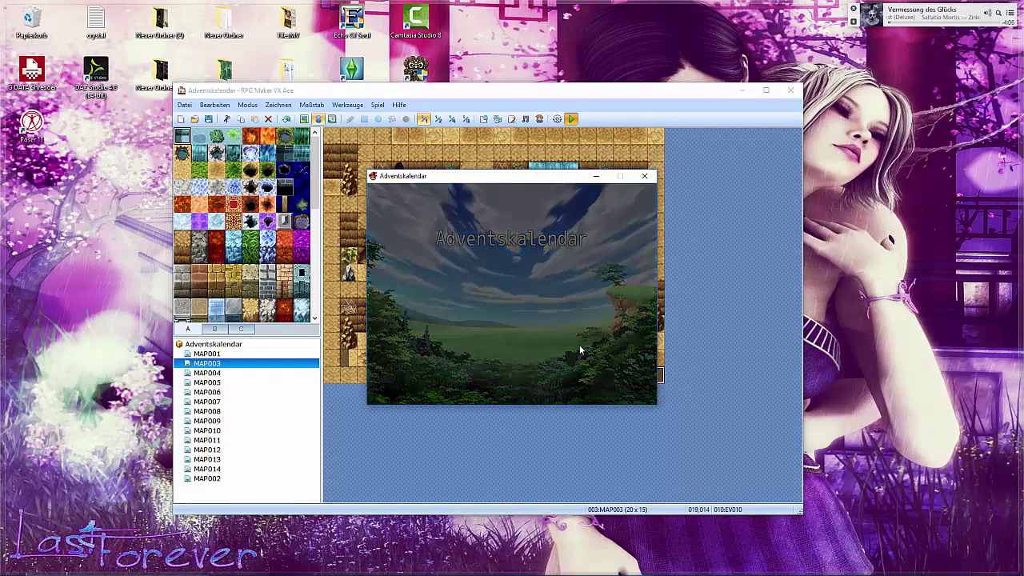
pyautogui.press('Left')
pyautogui.press('Left')
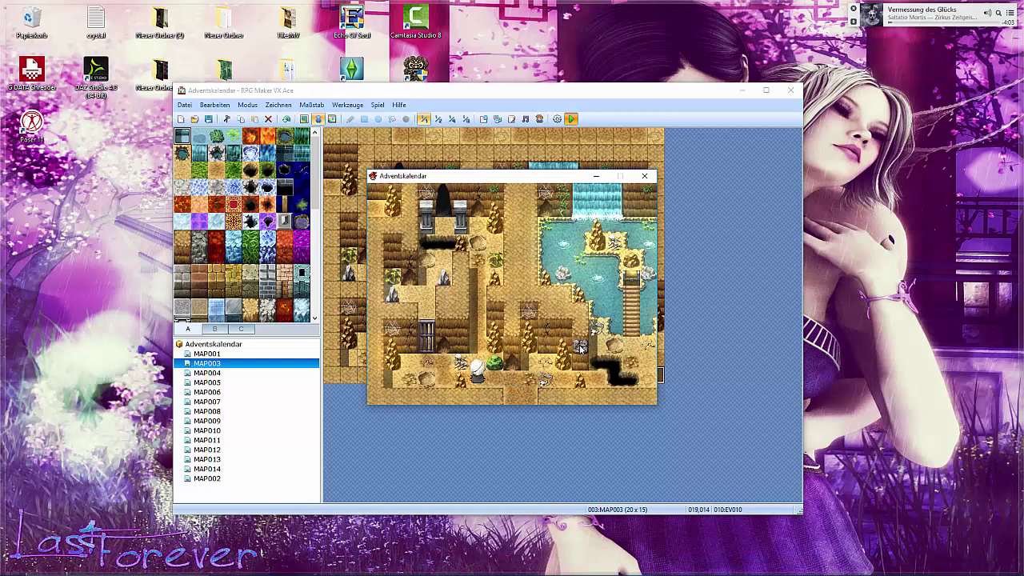
pyautogui.press('Up')
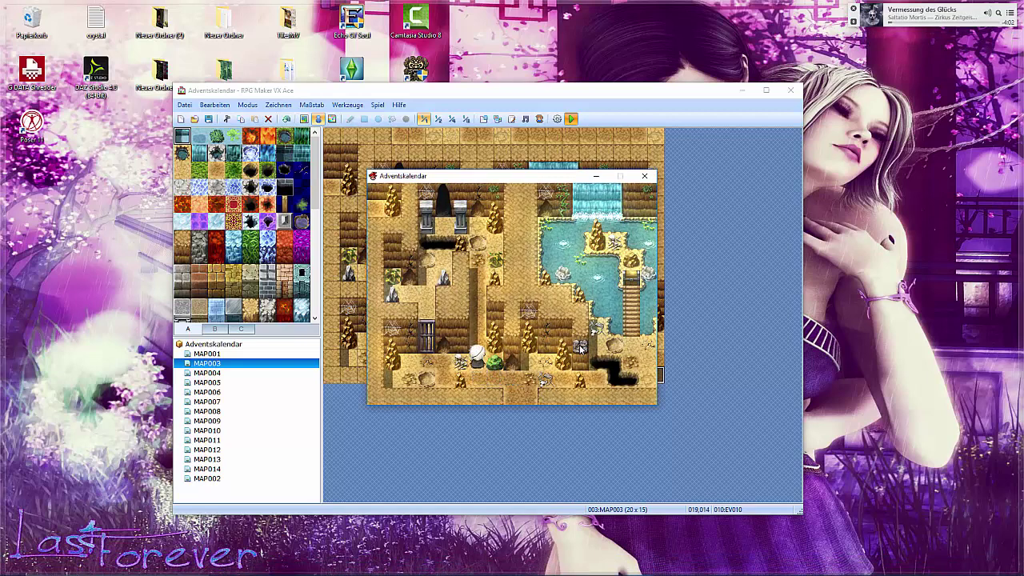
pyautogui.click(645, 178)
# Set the picture number of EV010's !light3-1 show-picture command to 2 and save the event.
pyautogui.doubleClick(651, 371)
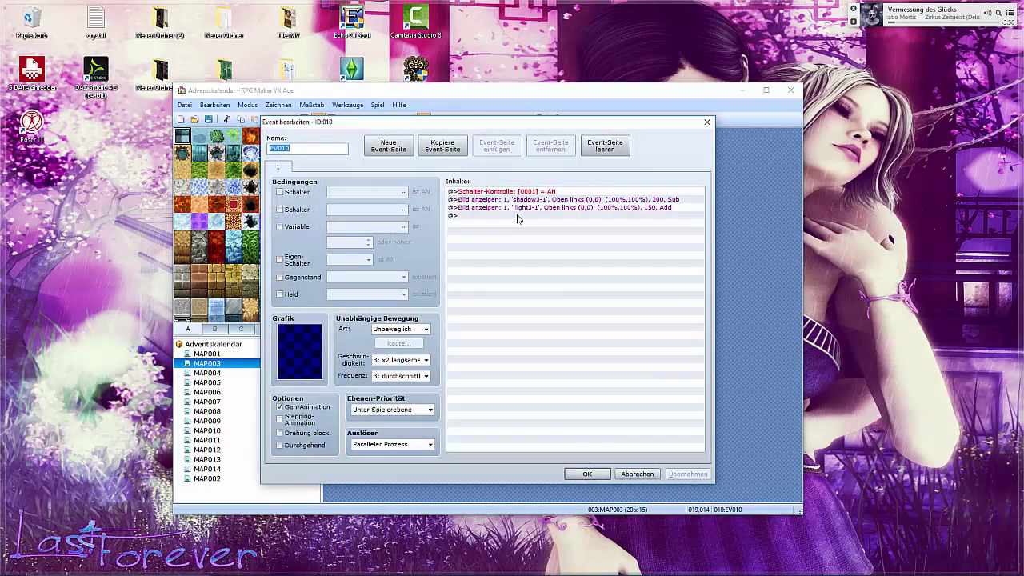
pyautogui.doubleClick(480, 208)
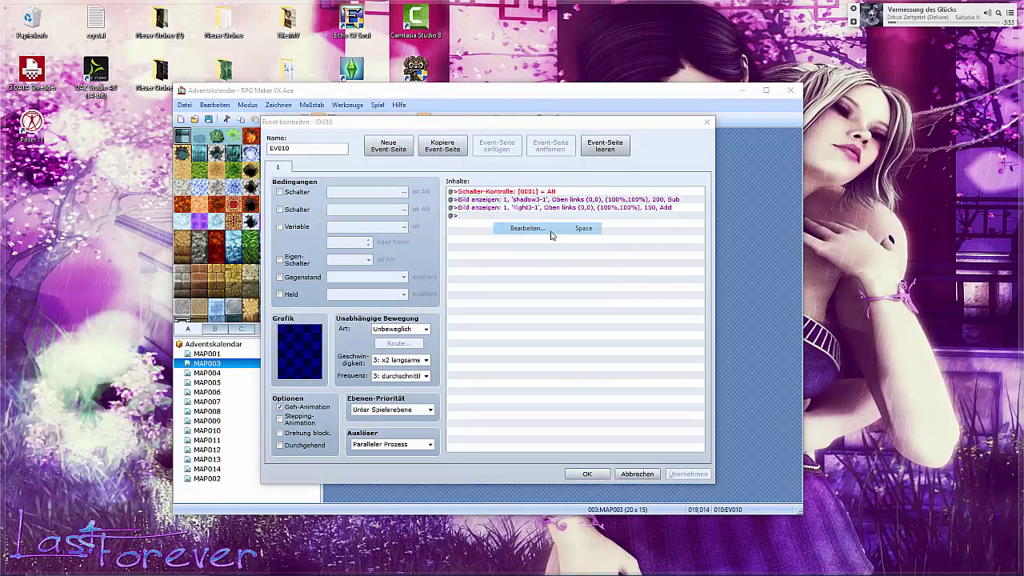
pyautogui.click(599, 410)
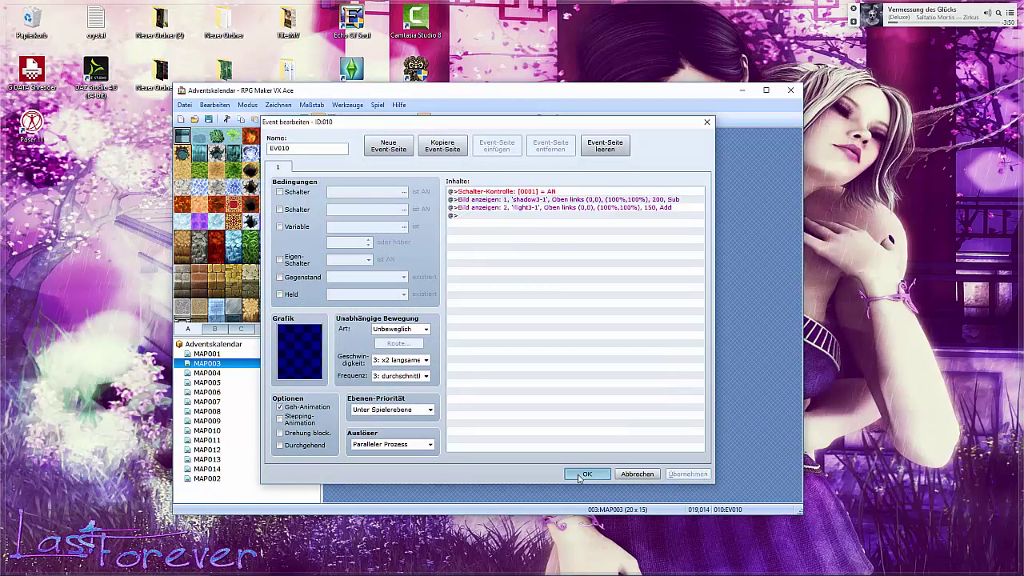
pyautogui.click(587, 473)
# Playtest the game and walk the character up and down MAP003's long vertical path to check both overlays together.
pyautogui.click(571, 118)
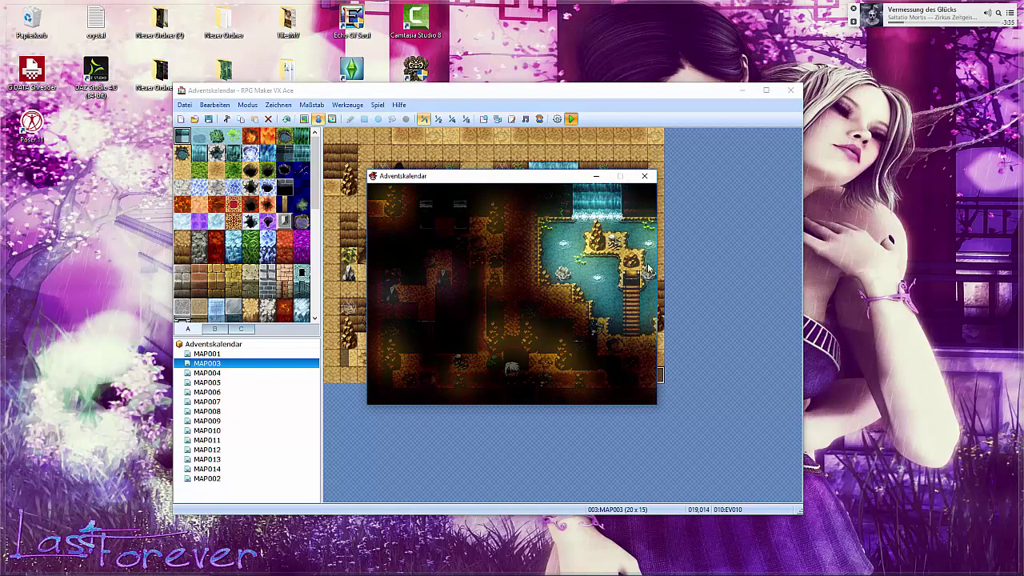
pyautogui.press('Up')
pyautogui.press('Up')
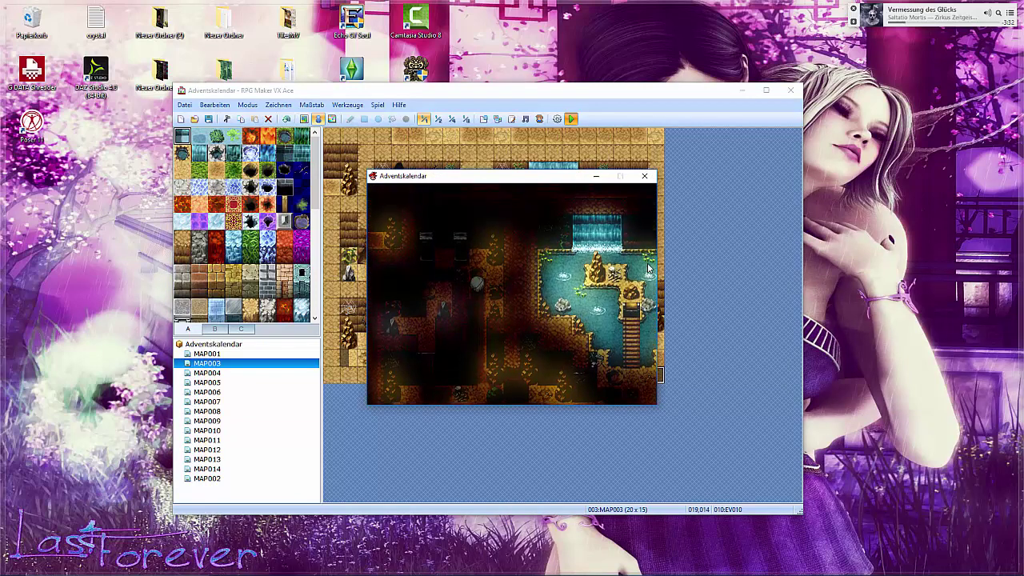
pyautogui.press('Down')
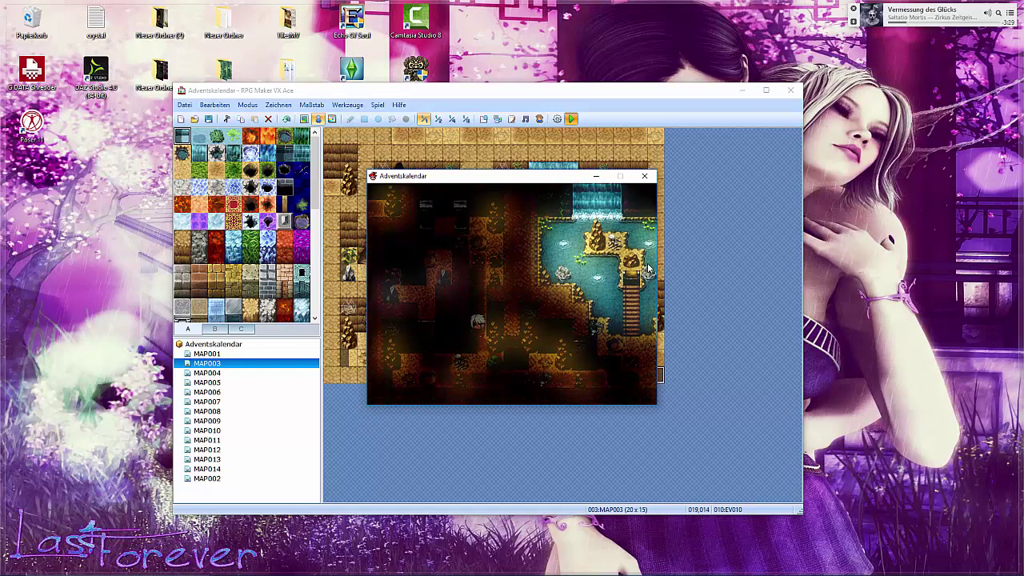